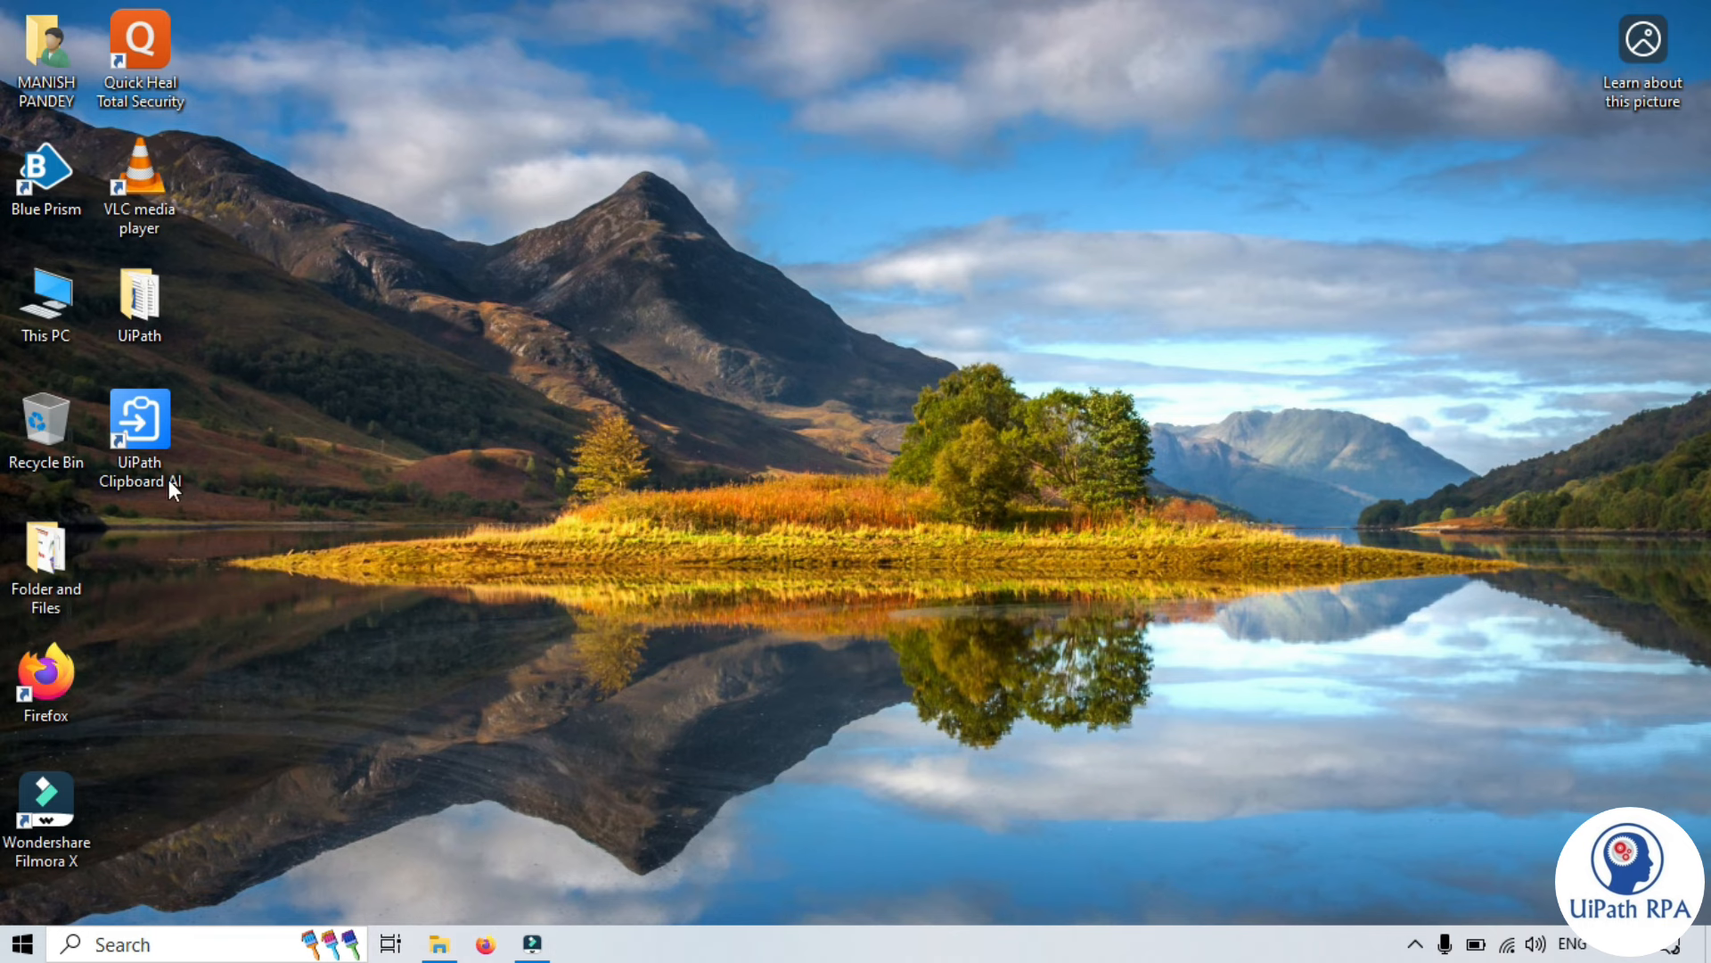
- Launch UiPath Clipboard AI from its desktop shortcut and position its toolbar at the top of the screen
{"action": "double_click", "coordinate": [142, 420]}
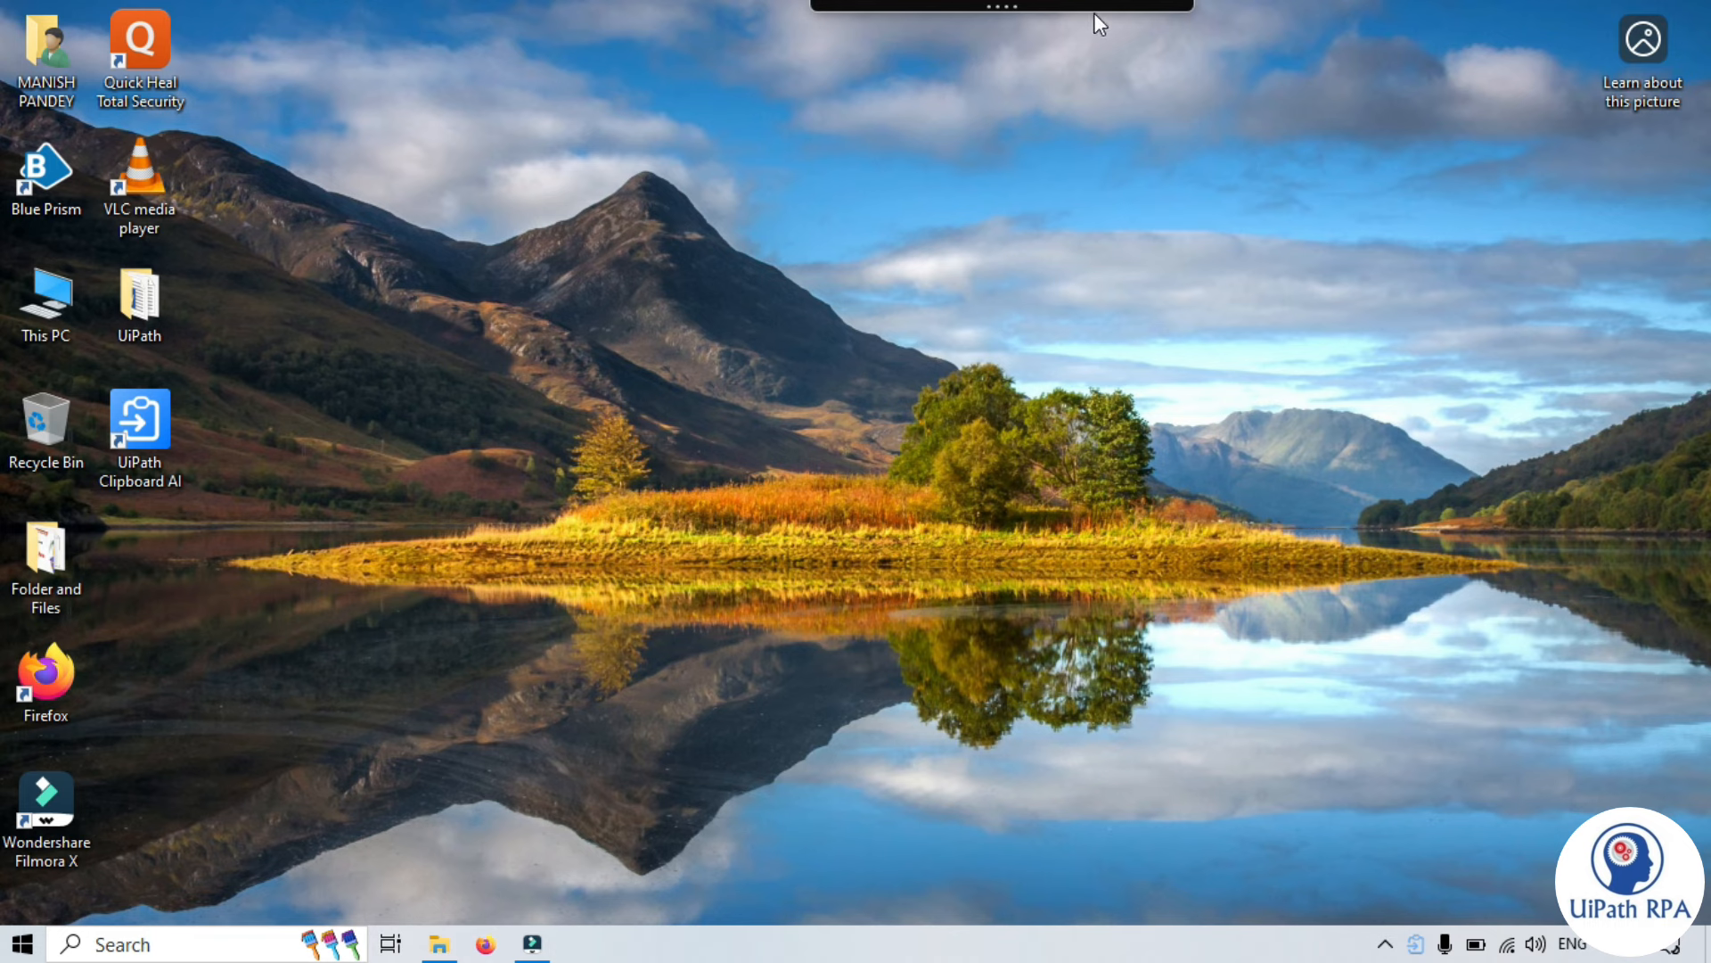
{"action": "left_click_drag", "start_coordinate": [976, 7], "coordinate": [851, 13]}
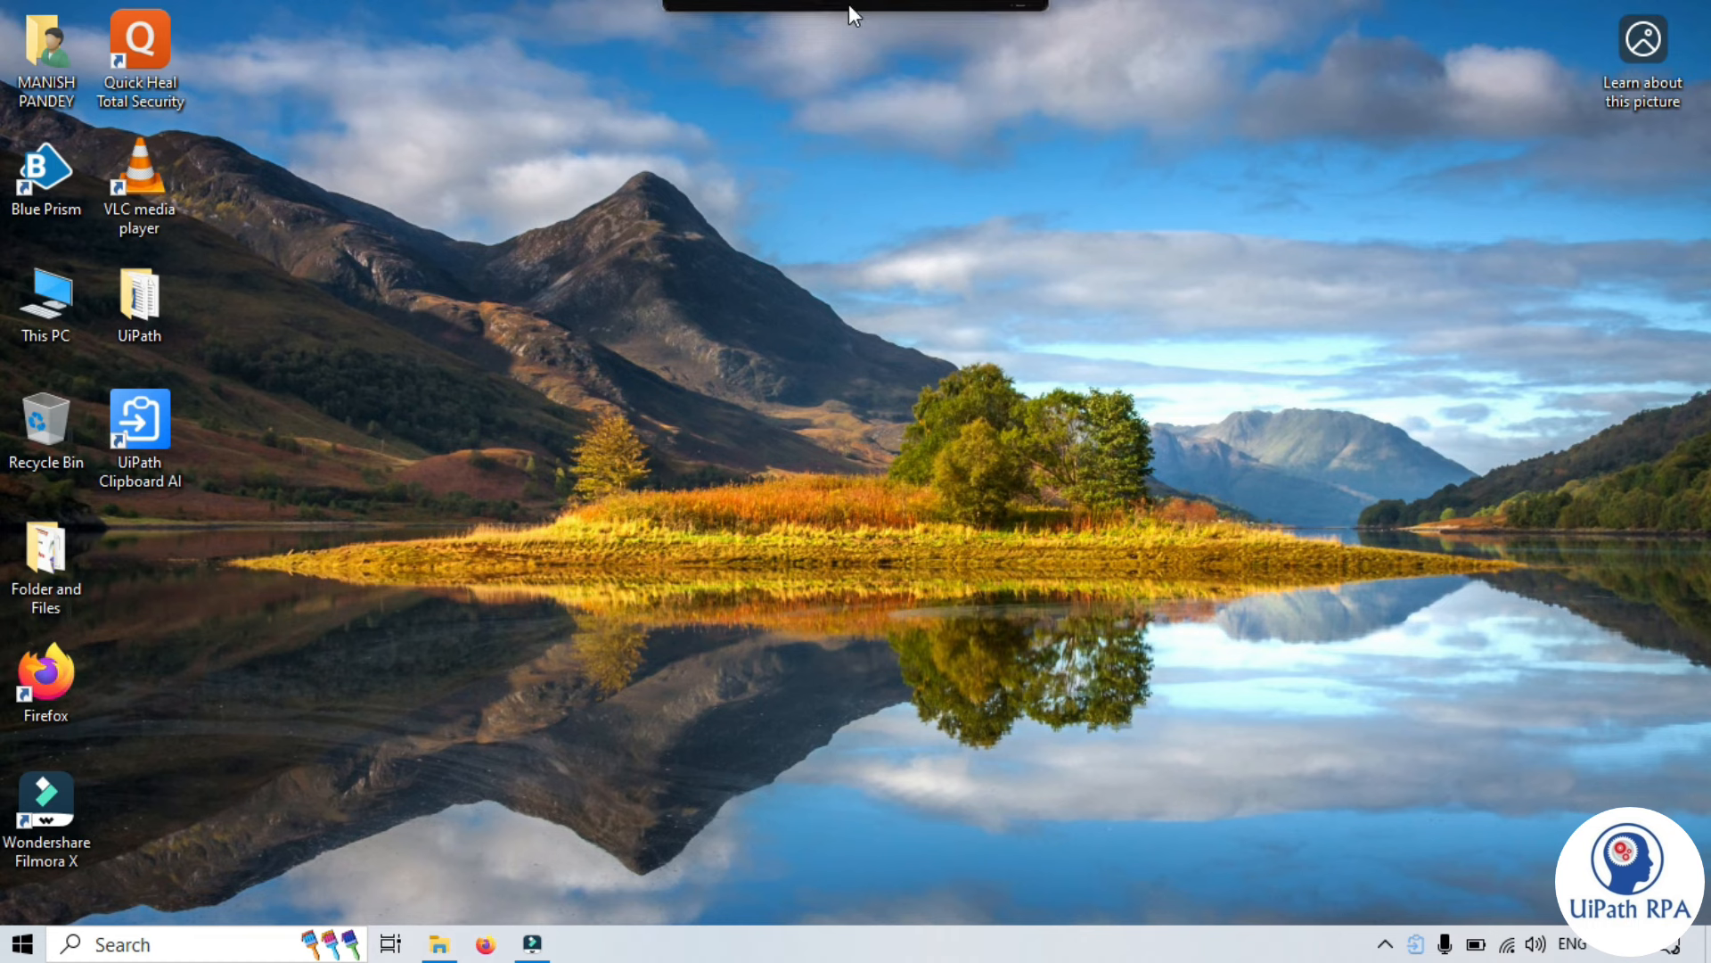
{"action": "left_click", "coordinate": [1025, 385]}
{"action": "mouse_move", "coordinate": [859, 8]}
{"action": "mouse_move", "coordinate": [789, 7]}
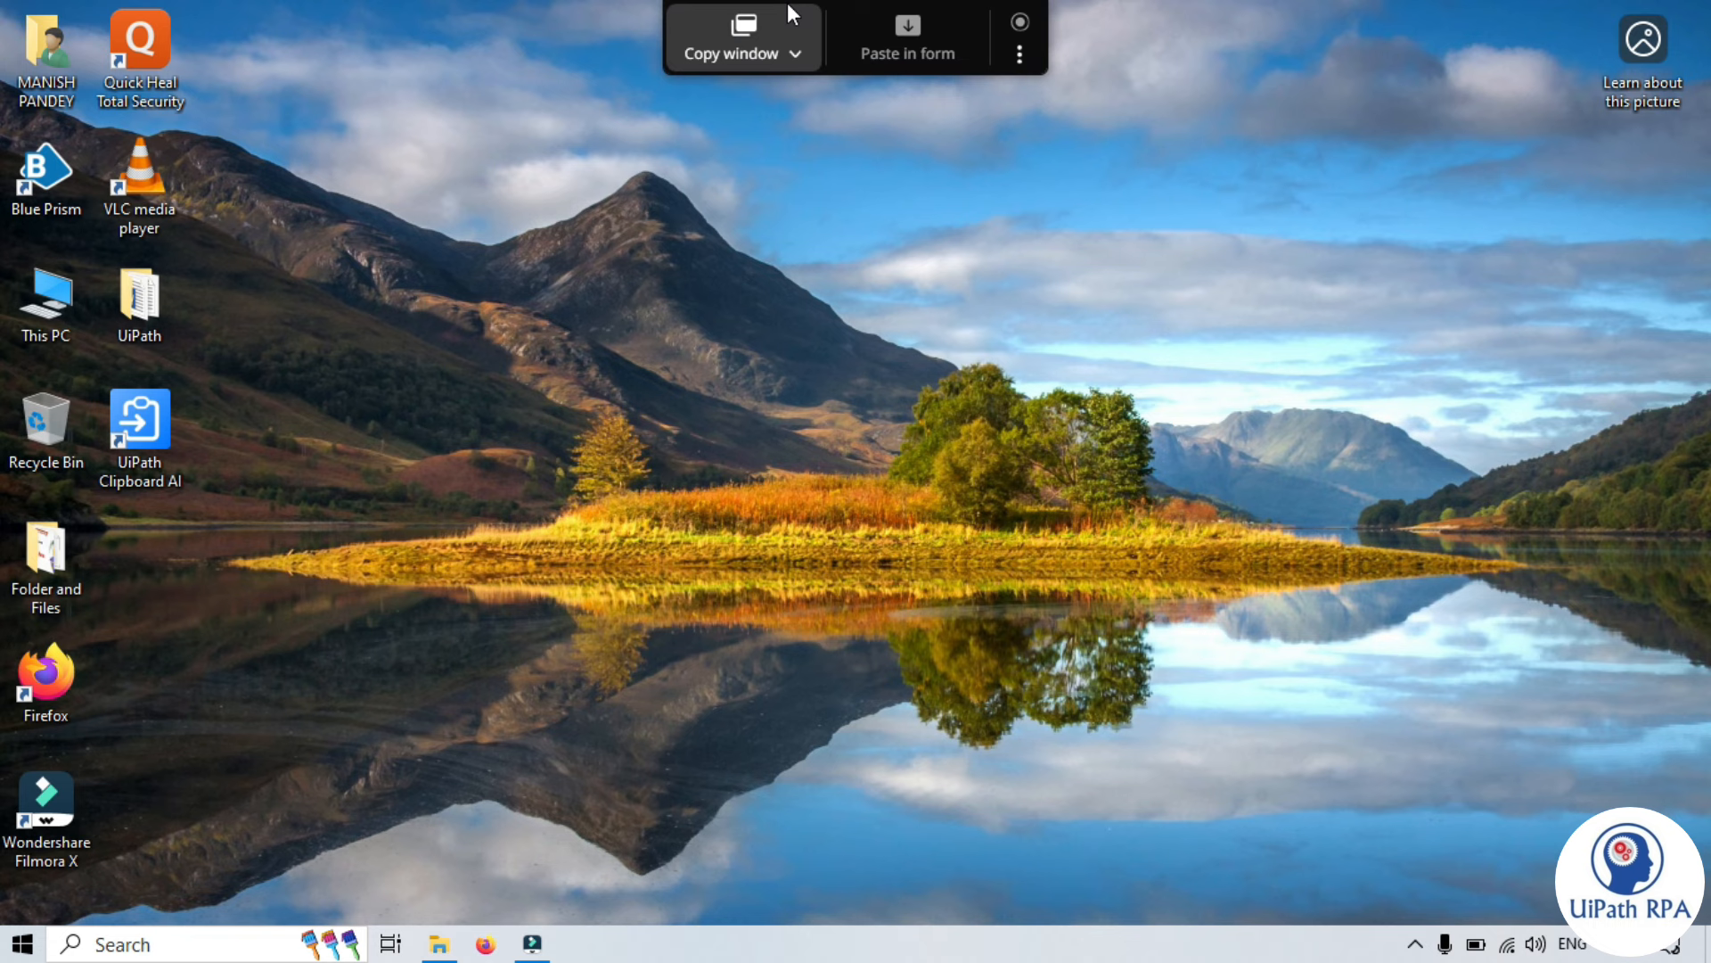
- Check the Profile page's trial quota of 84 of 100 actions, then start the UiPath account sign-in
{"action": "left_click", "coordinate": [1020, 59]}
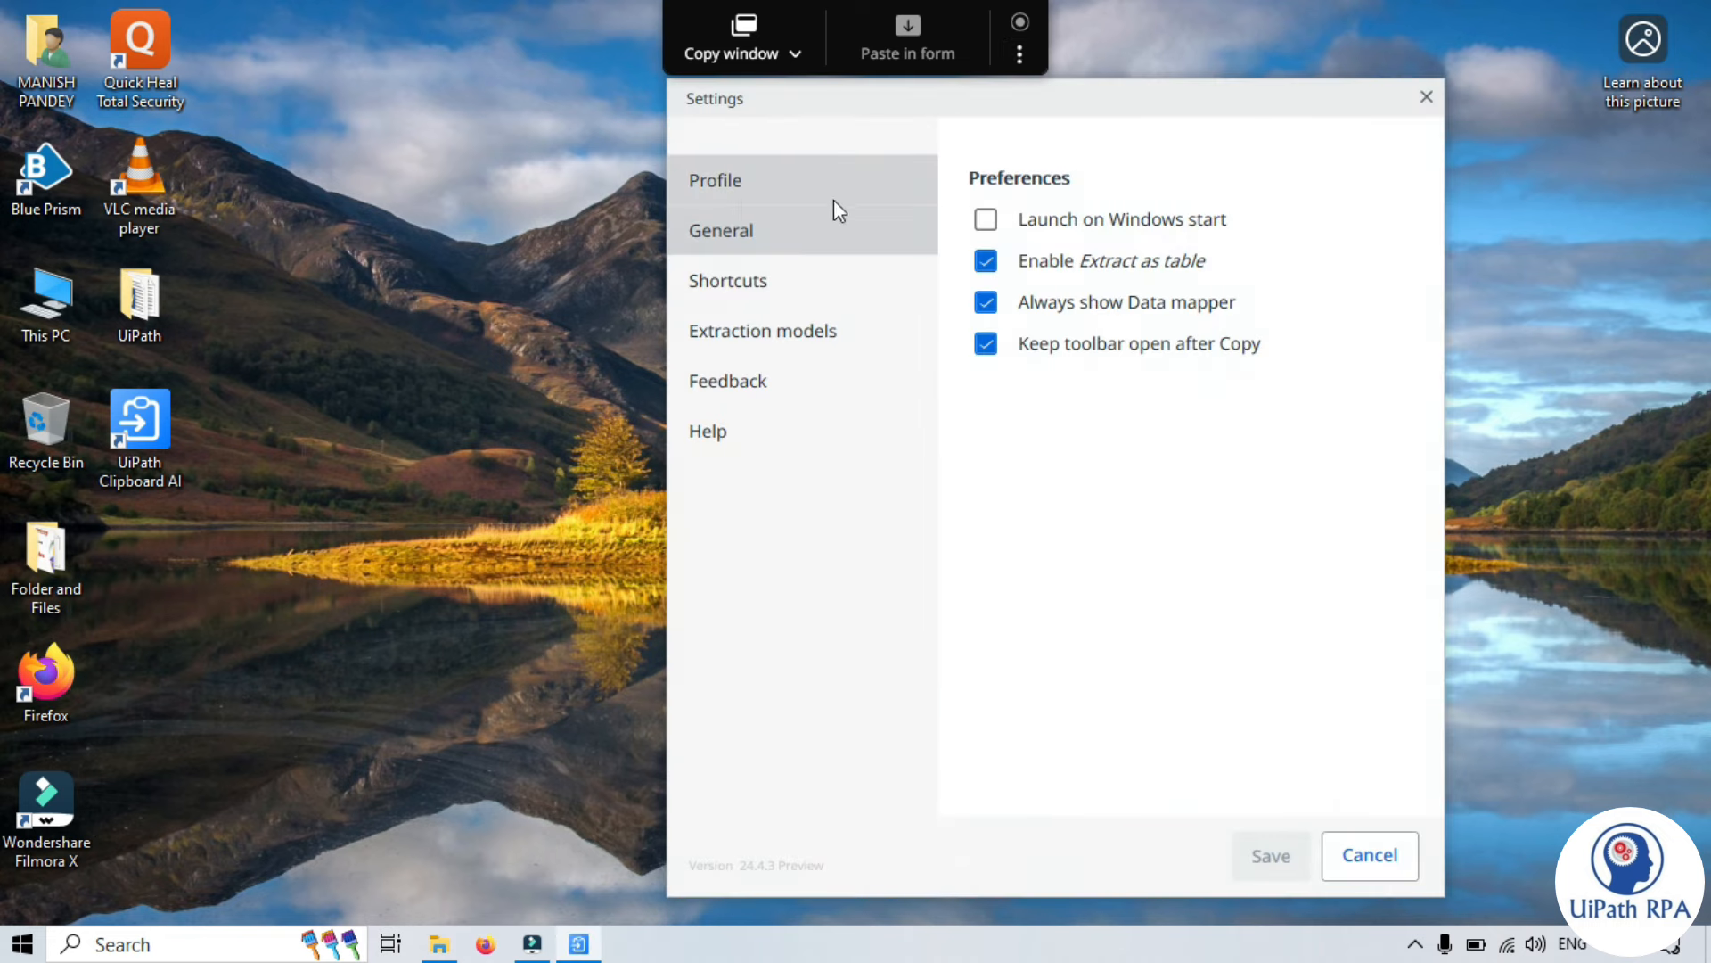
{"action": "left_click", "coordinate": [740, 194]}
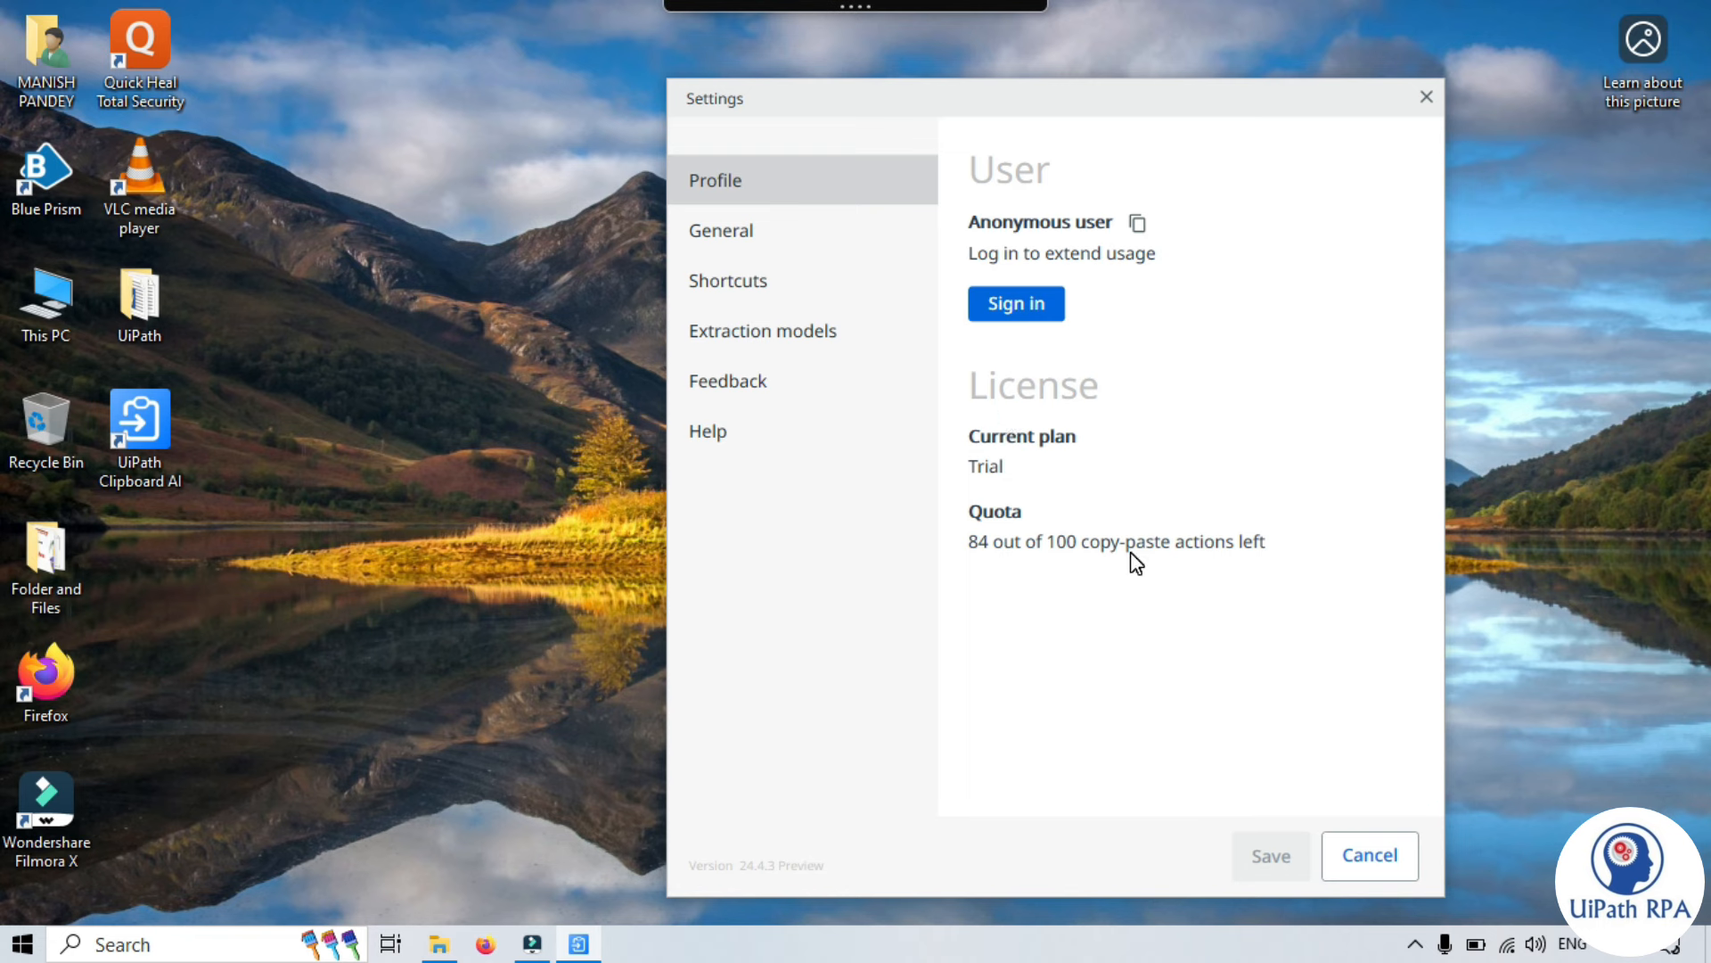
{"action": "left_click", "coordinate": [1017, 311]}
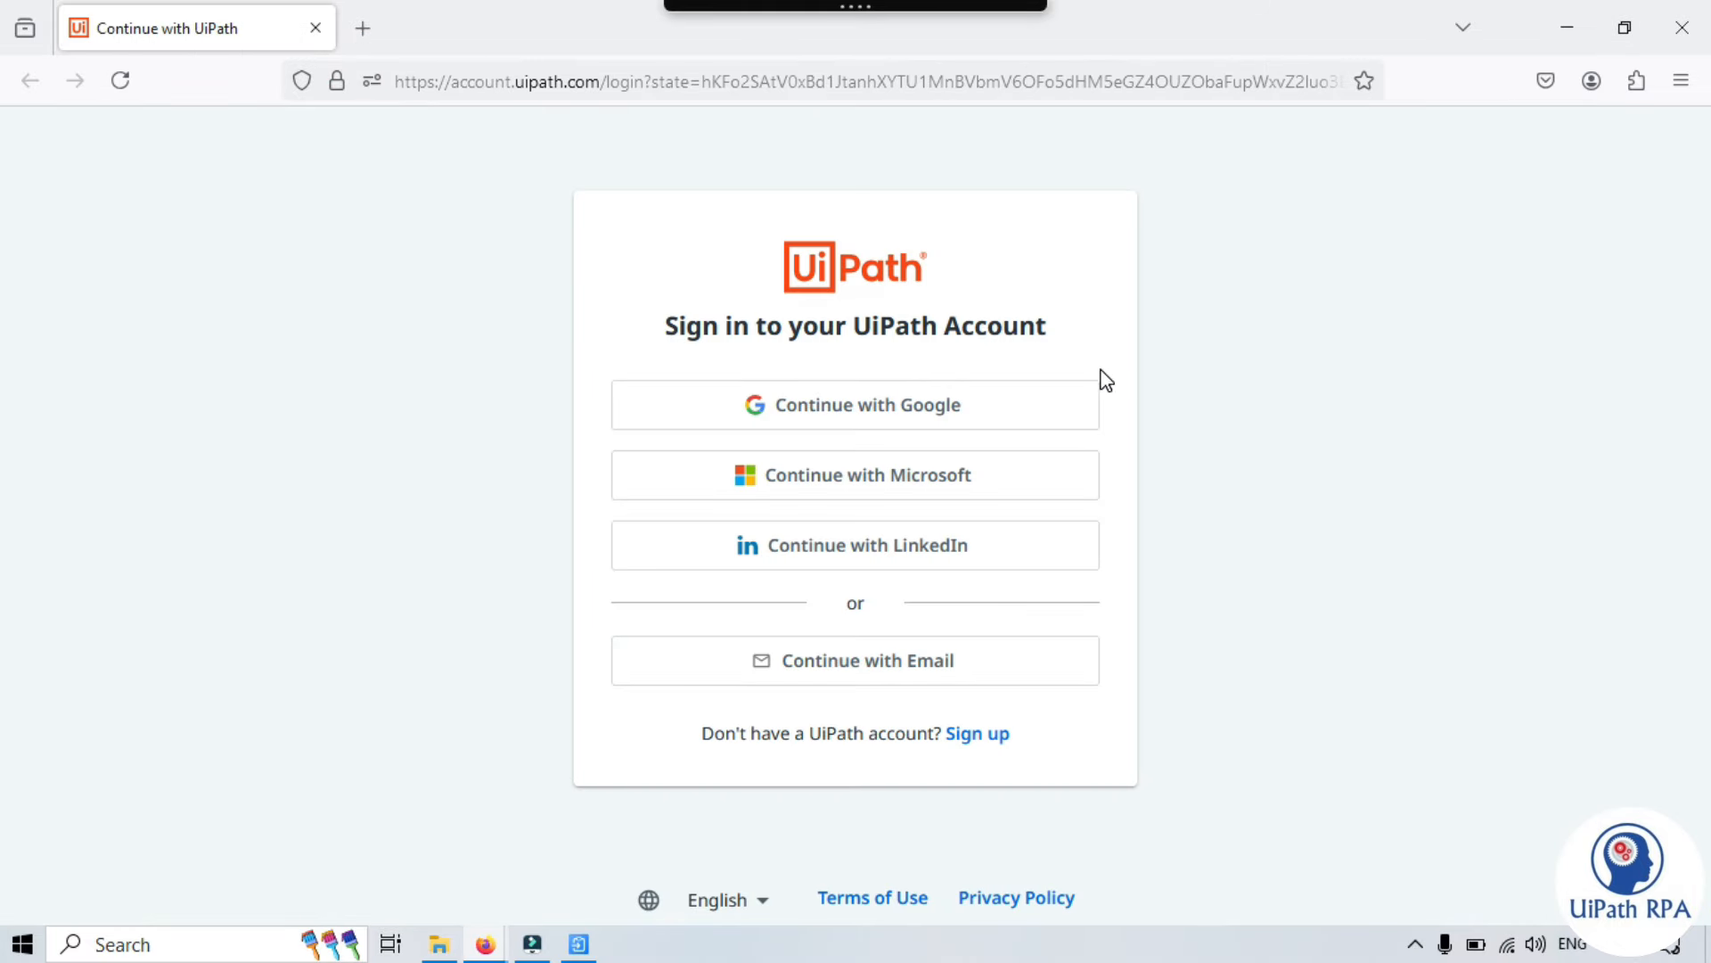
- Sign in to the UiPath account by e-mail using the saved suggestion, then close the browser tab
{"action": "left_click", "coordinate": [882, 666]}
{"action": "left_click", "coordinate": [679, 601]}
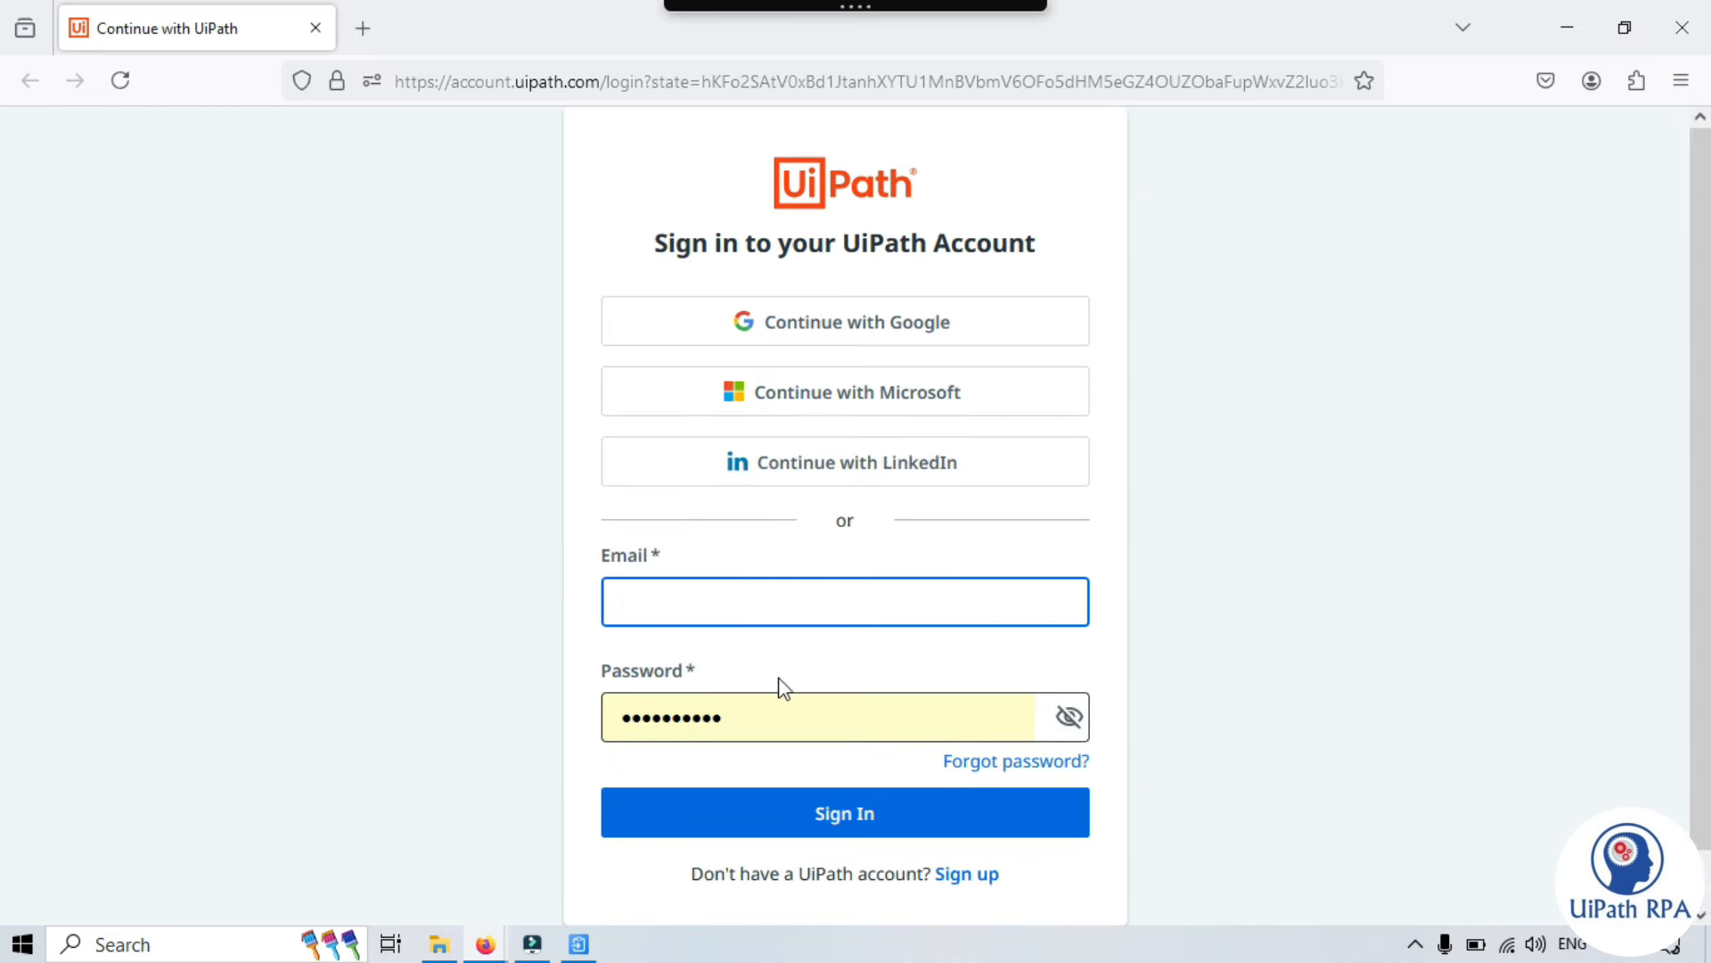
{"action": "left_click", "coordinate": [782, 721]}
{"action": "left_click", "coordinate": [755, 604]}
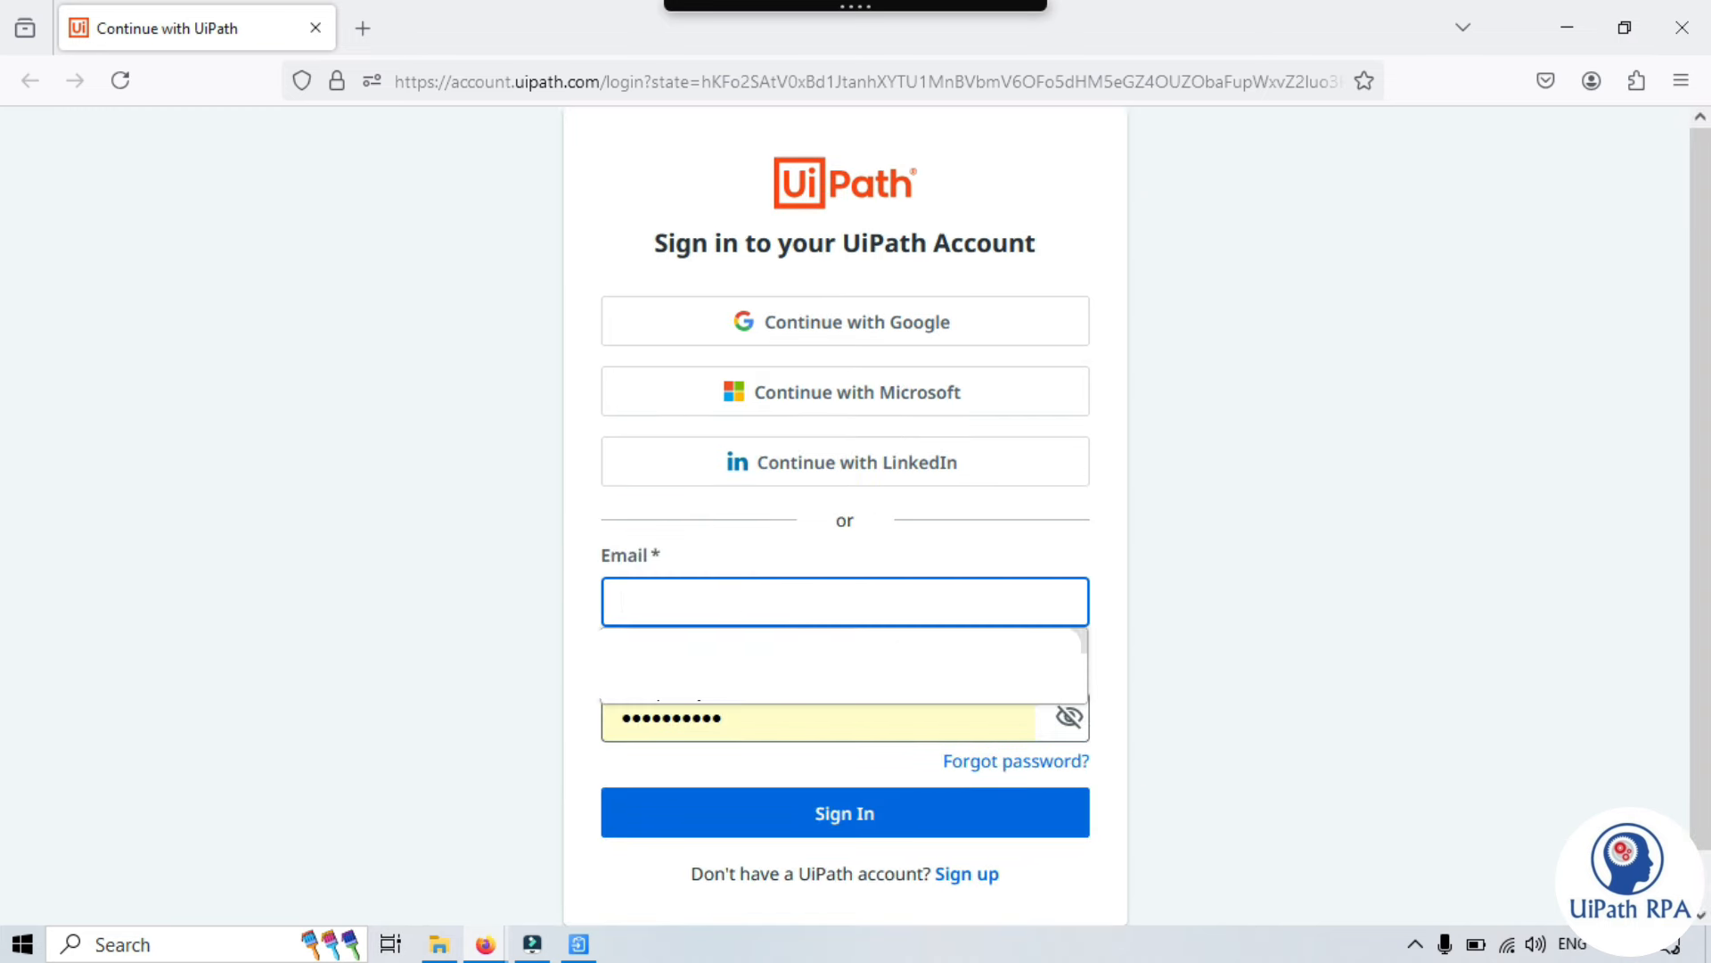
{"action": "key", "text": "Down"}
{"action": "key", "text": "Return"}
{"action": "left_click", "coordinate": [1328, 546]}
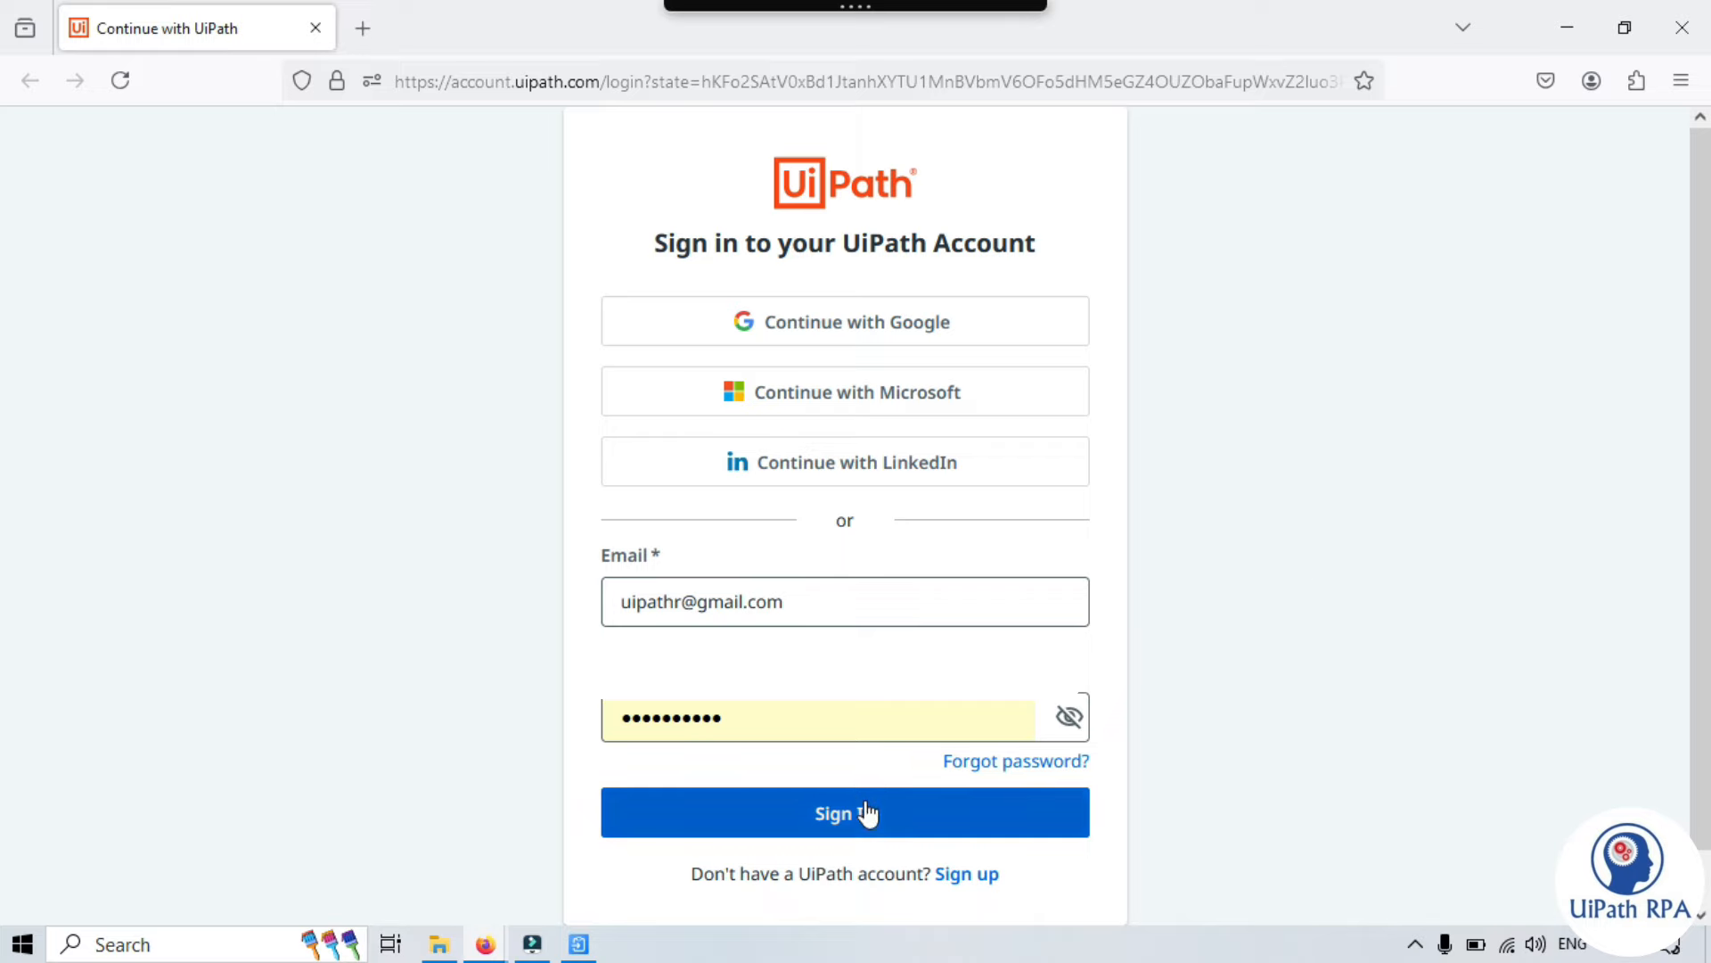
{"action": "left_click", "coordinate": [855, 813]}
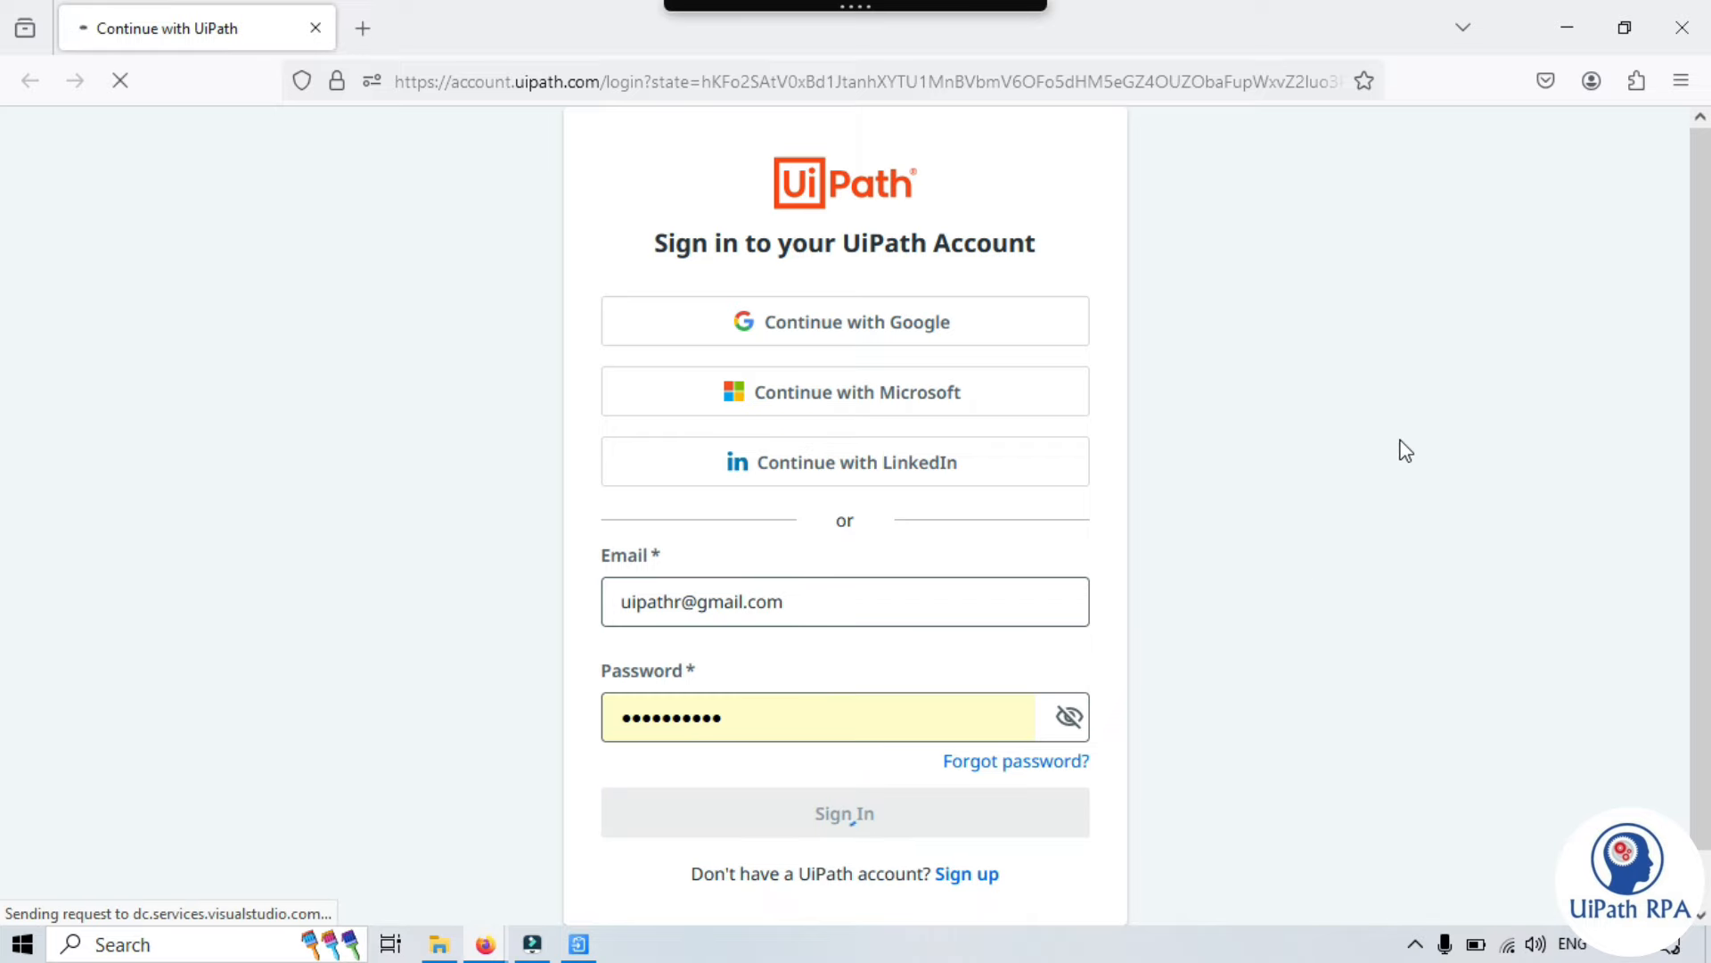
{"action": "left_click", "coordinate": [321, 28]}
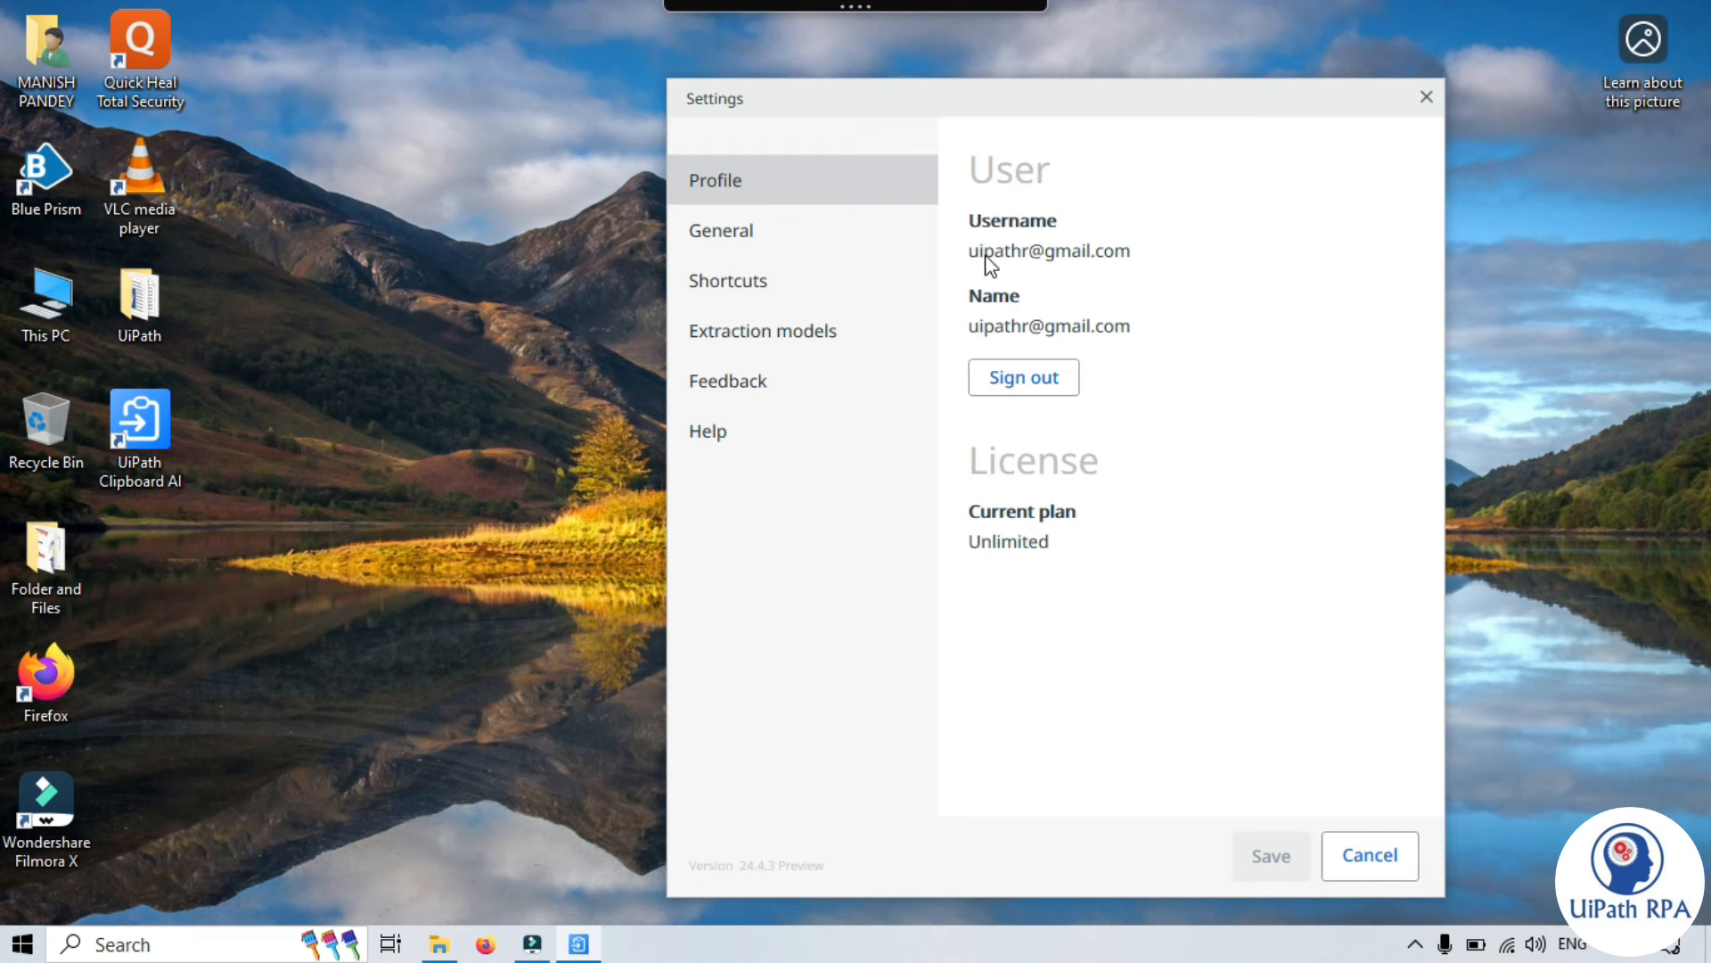
- Review the General settings: Extract as table, Data mapper and keep-toolbar-after-Copy on, Windows-start launch off
{"action": "left_click", "coordinate": [734, 233]}
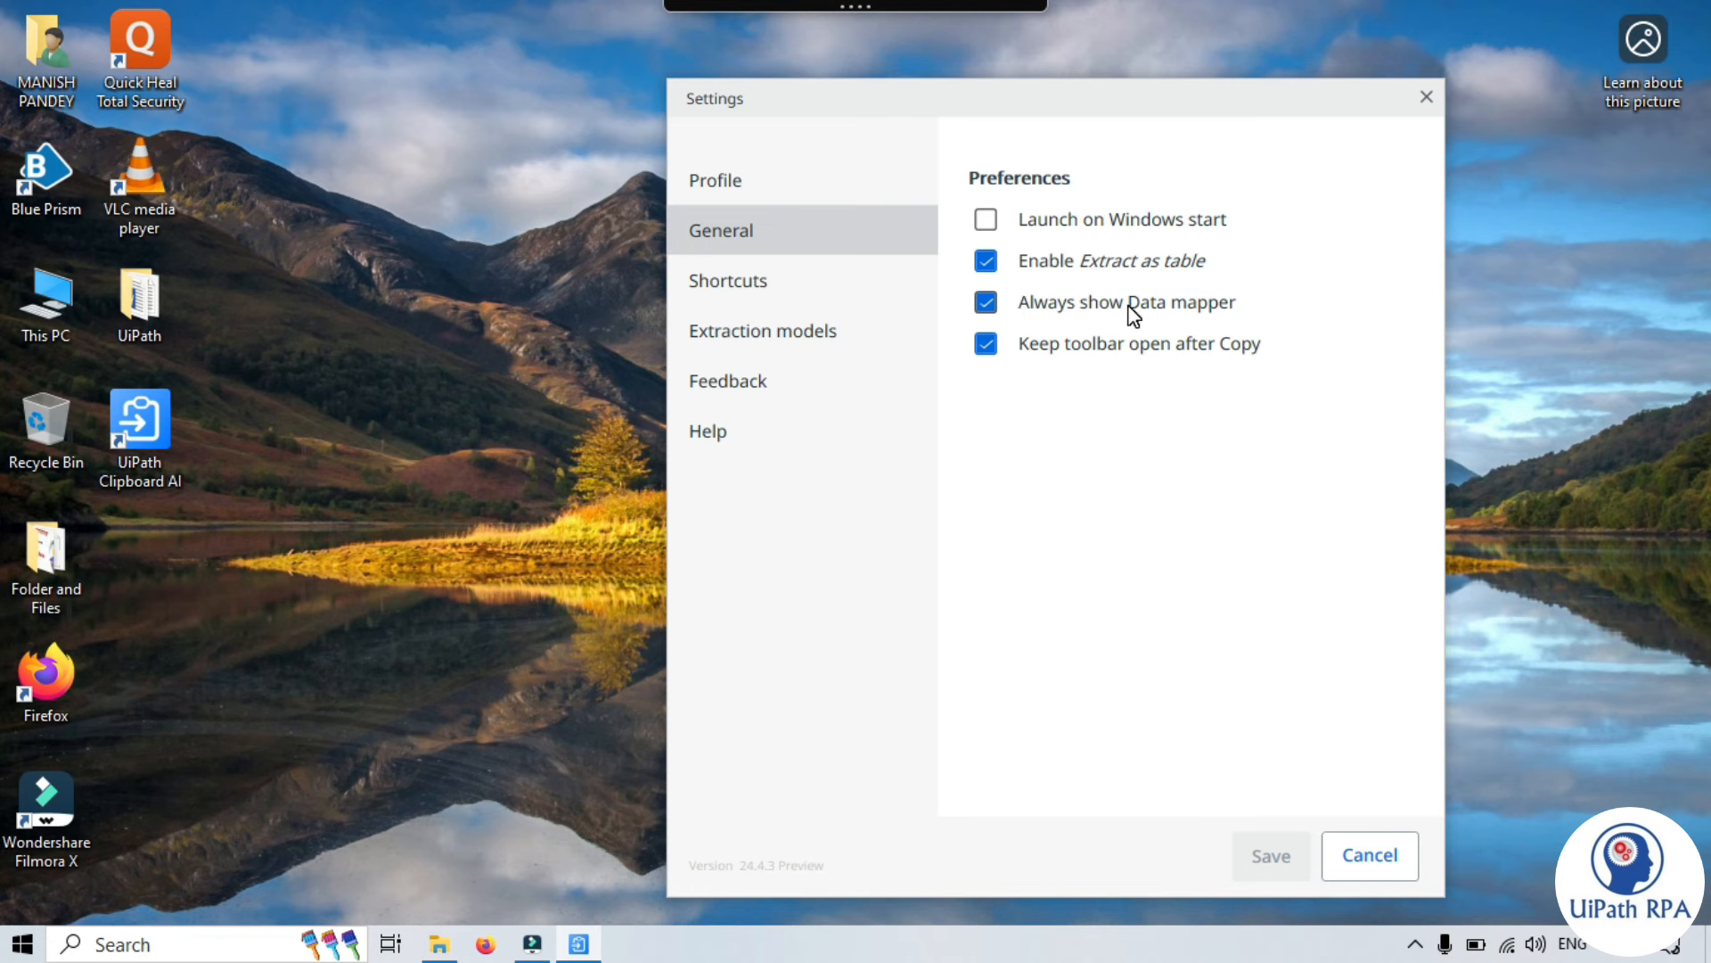
{"action": "mouse_move", "coordinate": [1034, 307]}
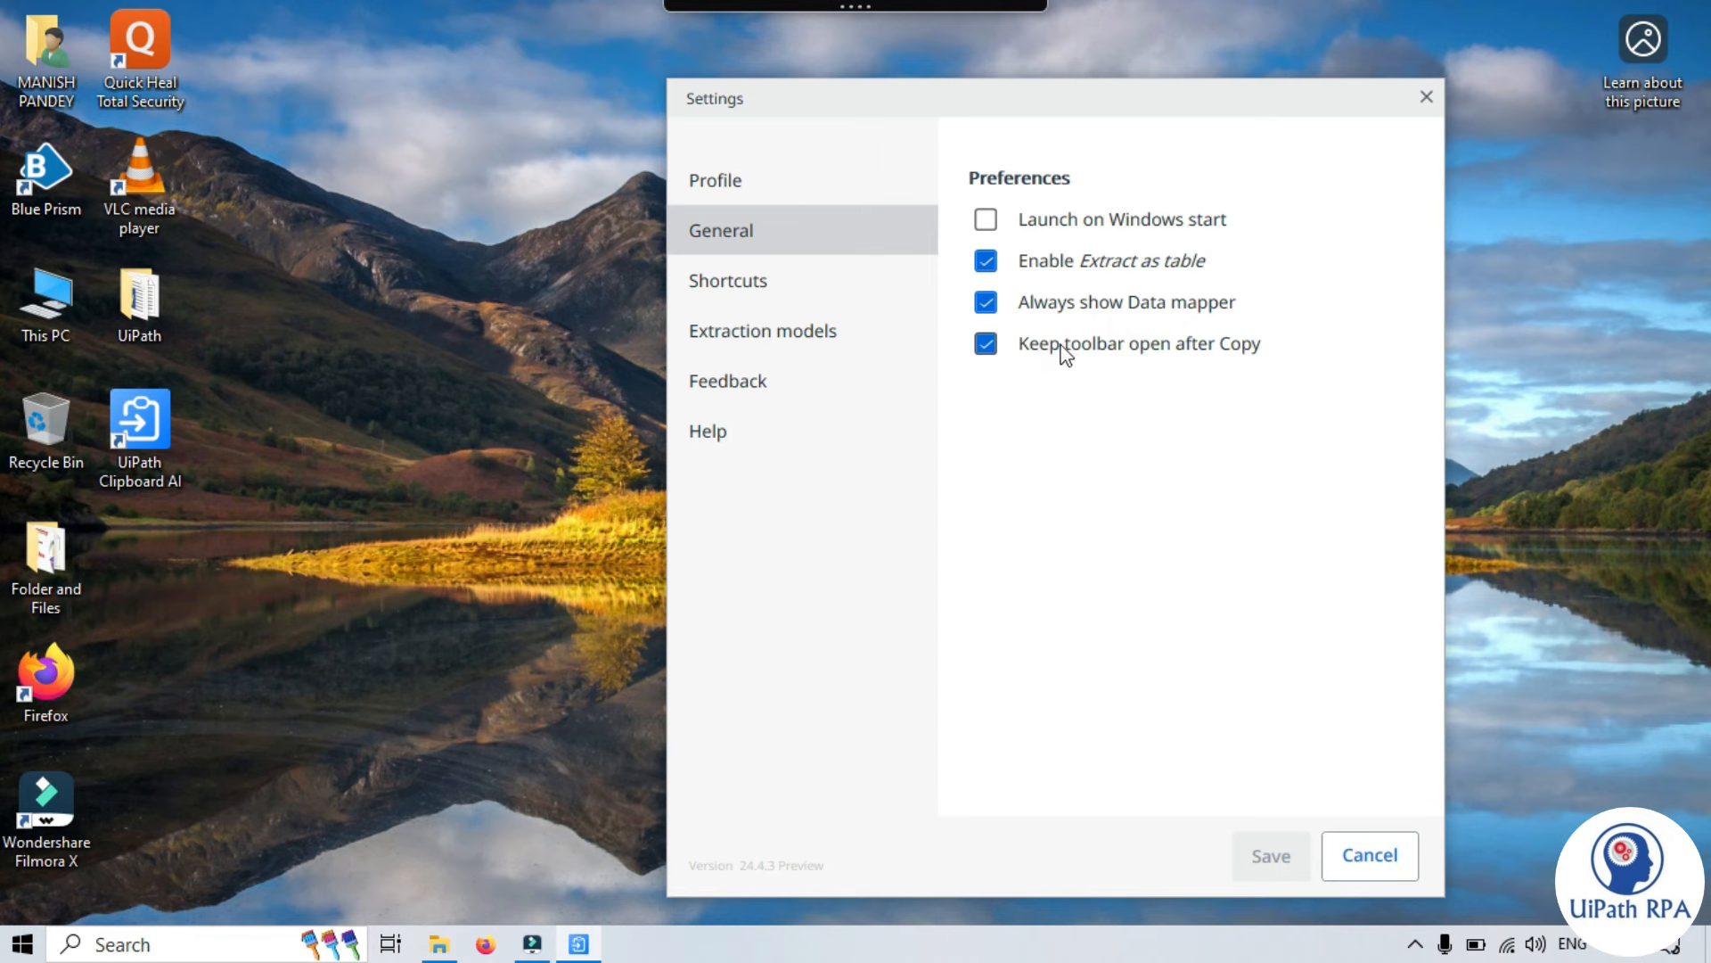
{"action": "mouse_move", "coordinate": [1145, 354]}
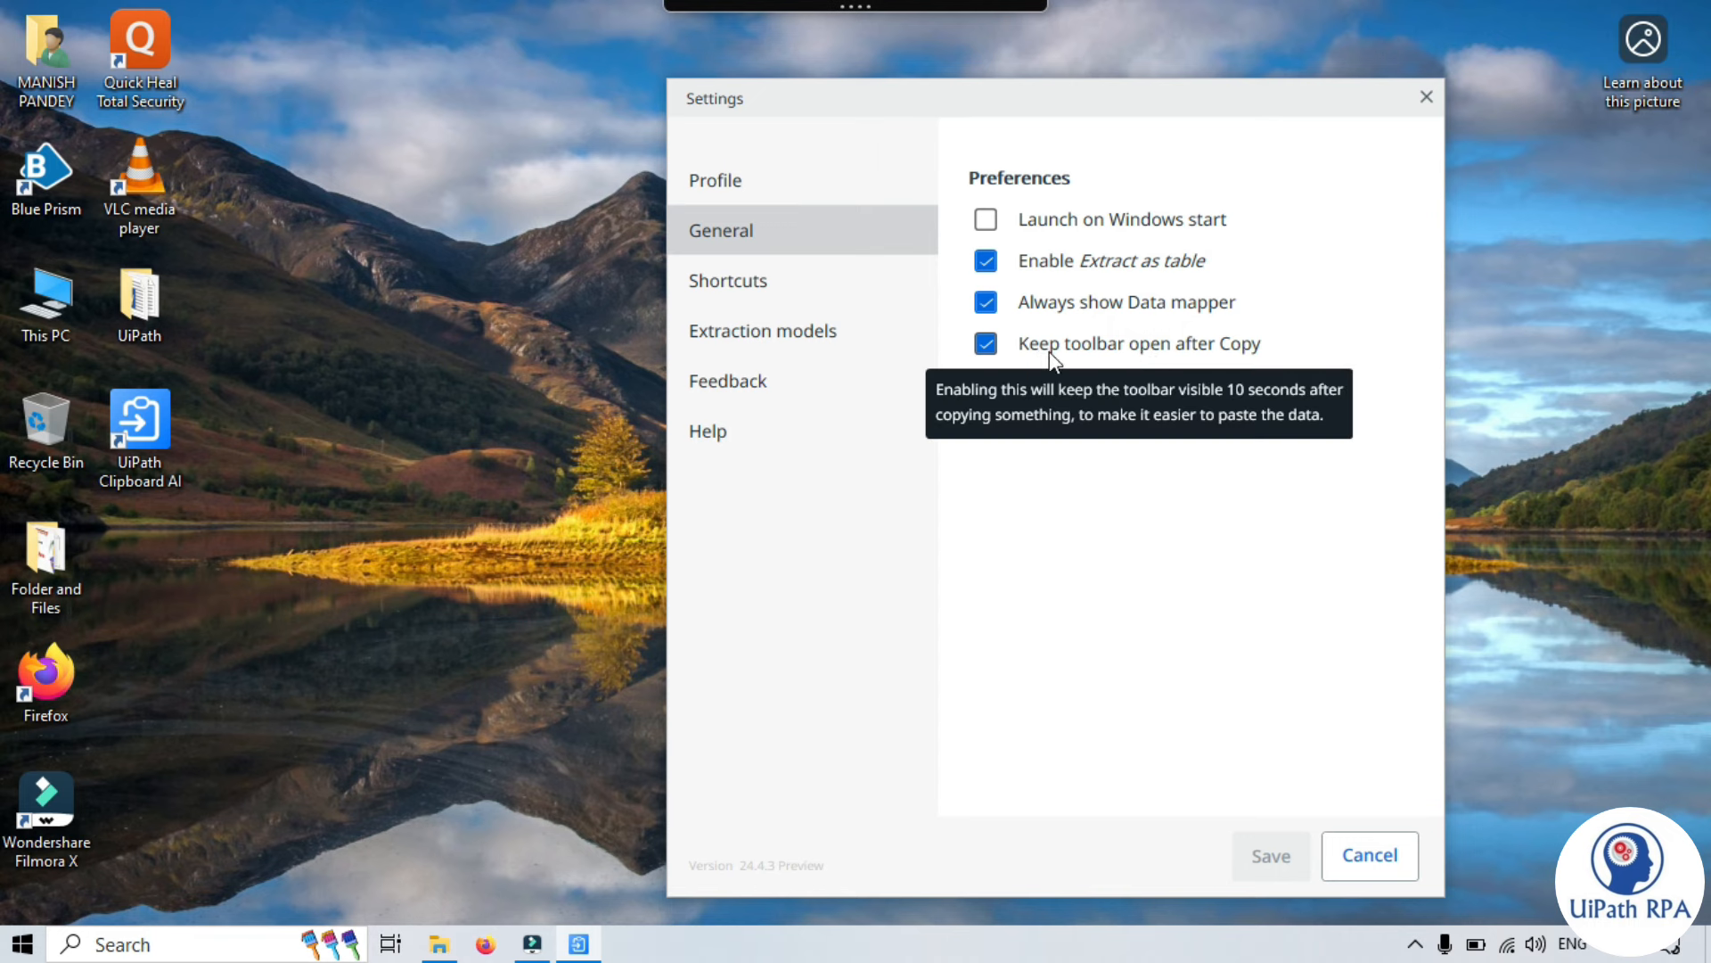
{"action": "mouse_move", "coordinate": [851, 10]}
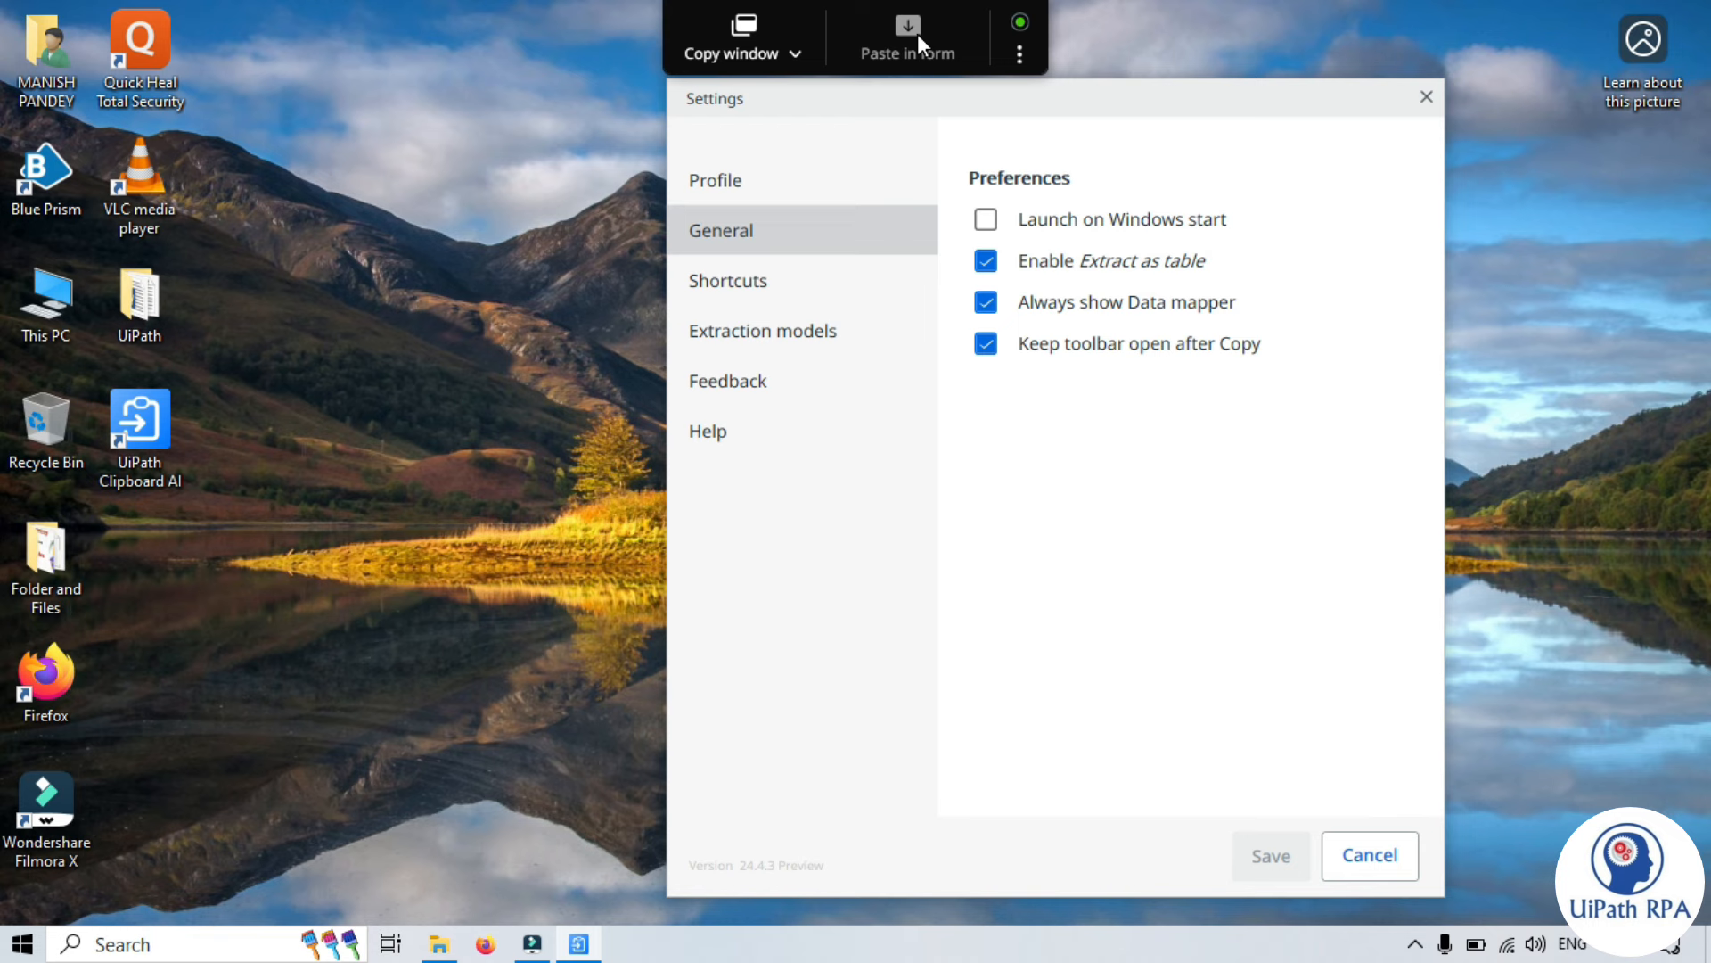
- Browse the Shortcuts, Extraction models, Feedback, Help and Profile pages, then close Settings
{"action": "left_click", "coordinate": [733, 280]}
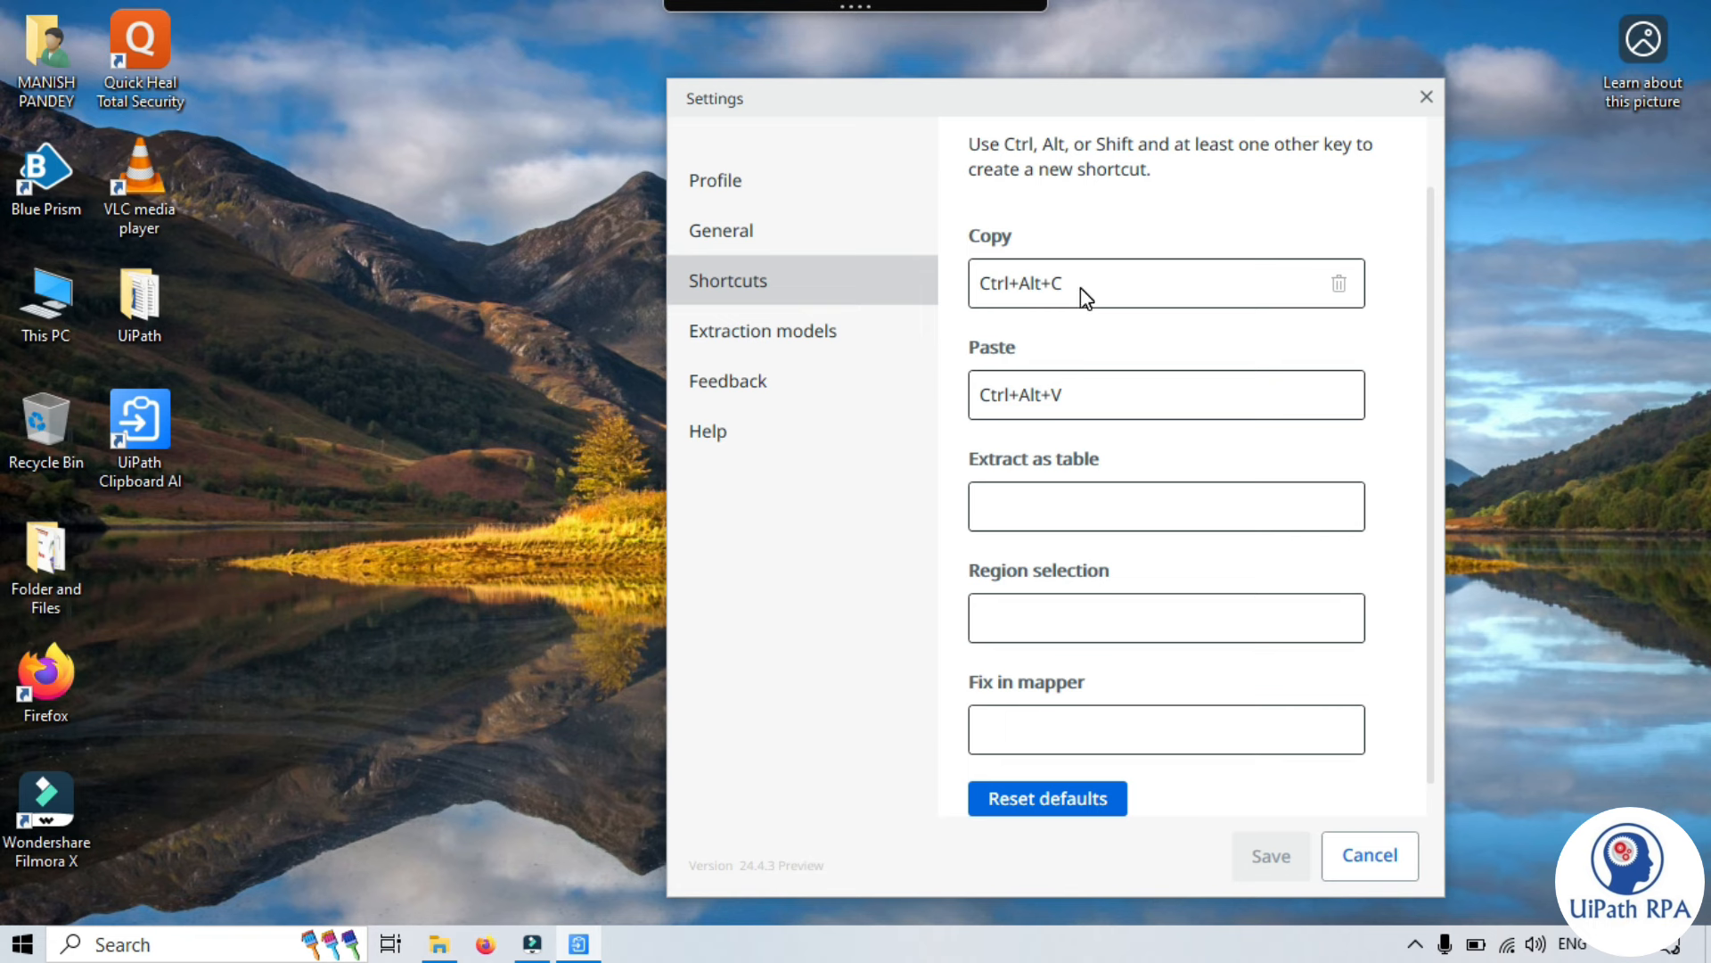
{"action": "left_click", "coordinate": [792, 334]}
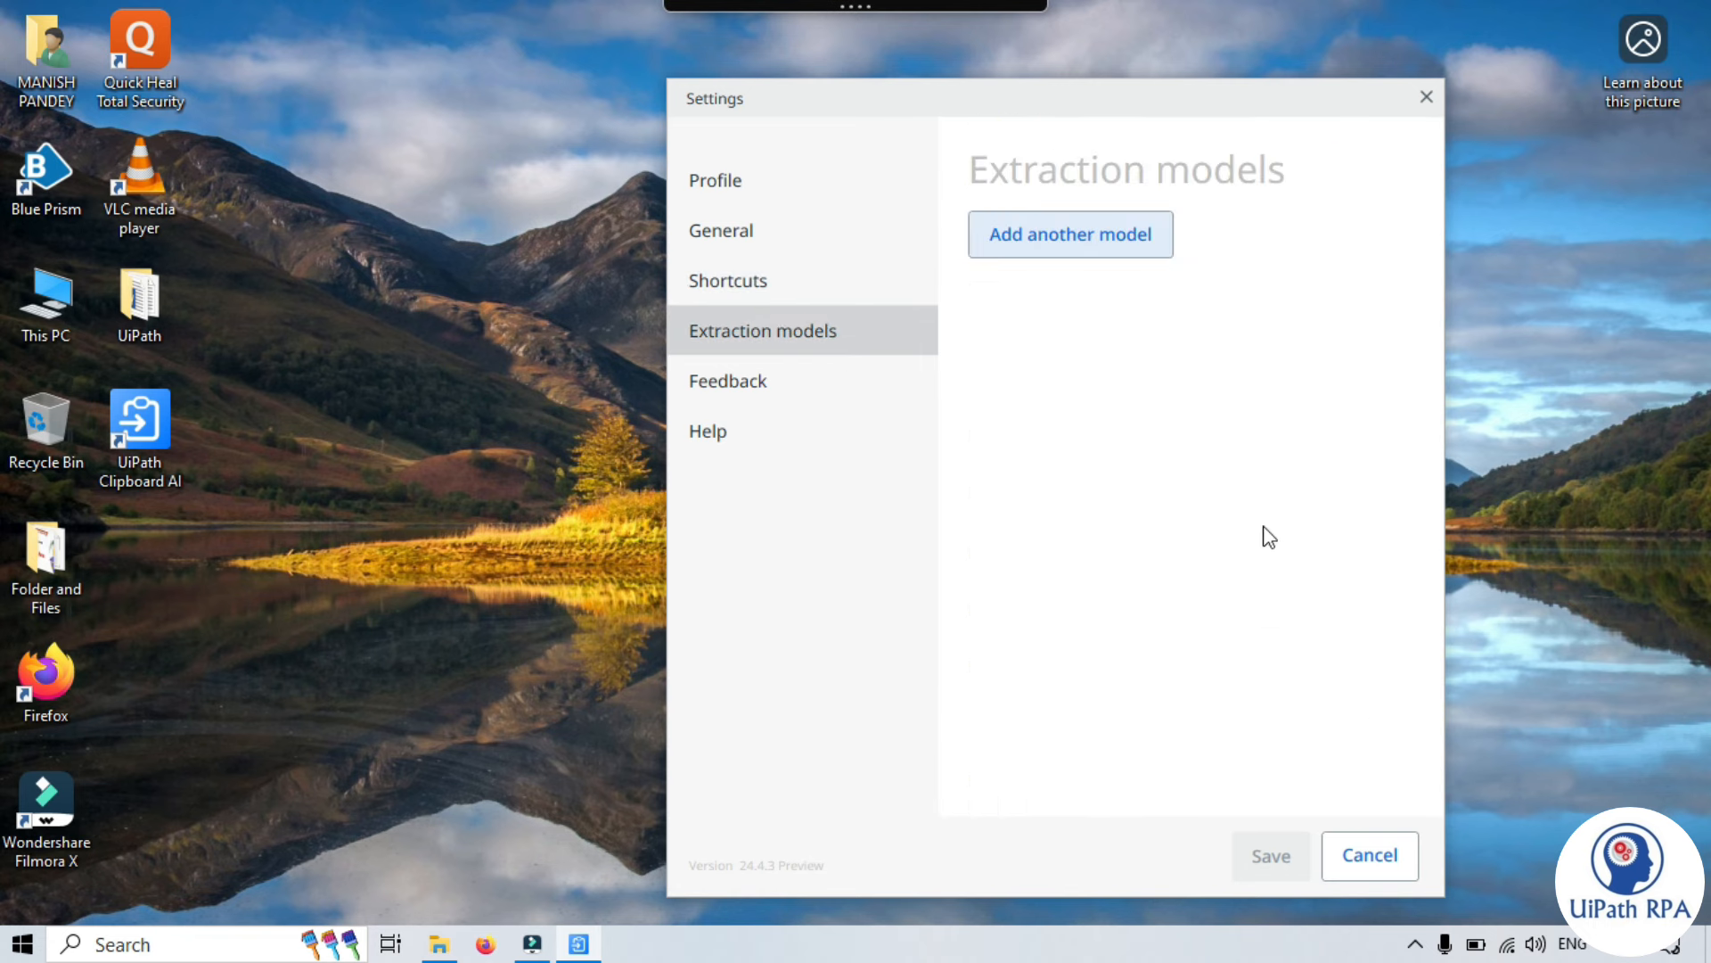
{"action": "left_click", "coordinate": [1147, 408]}
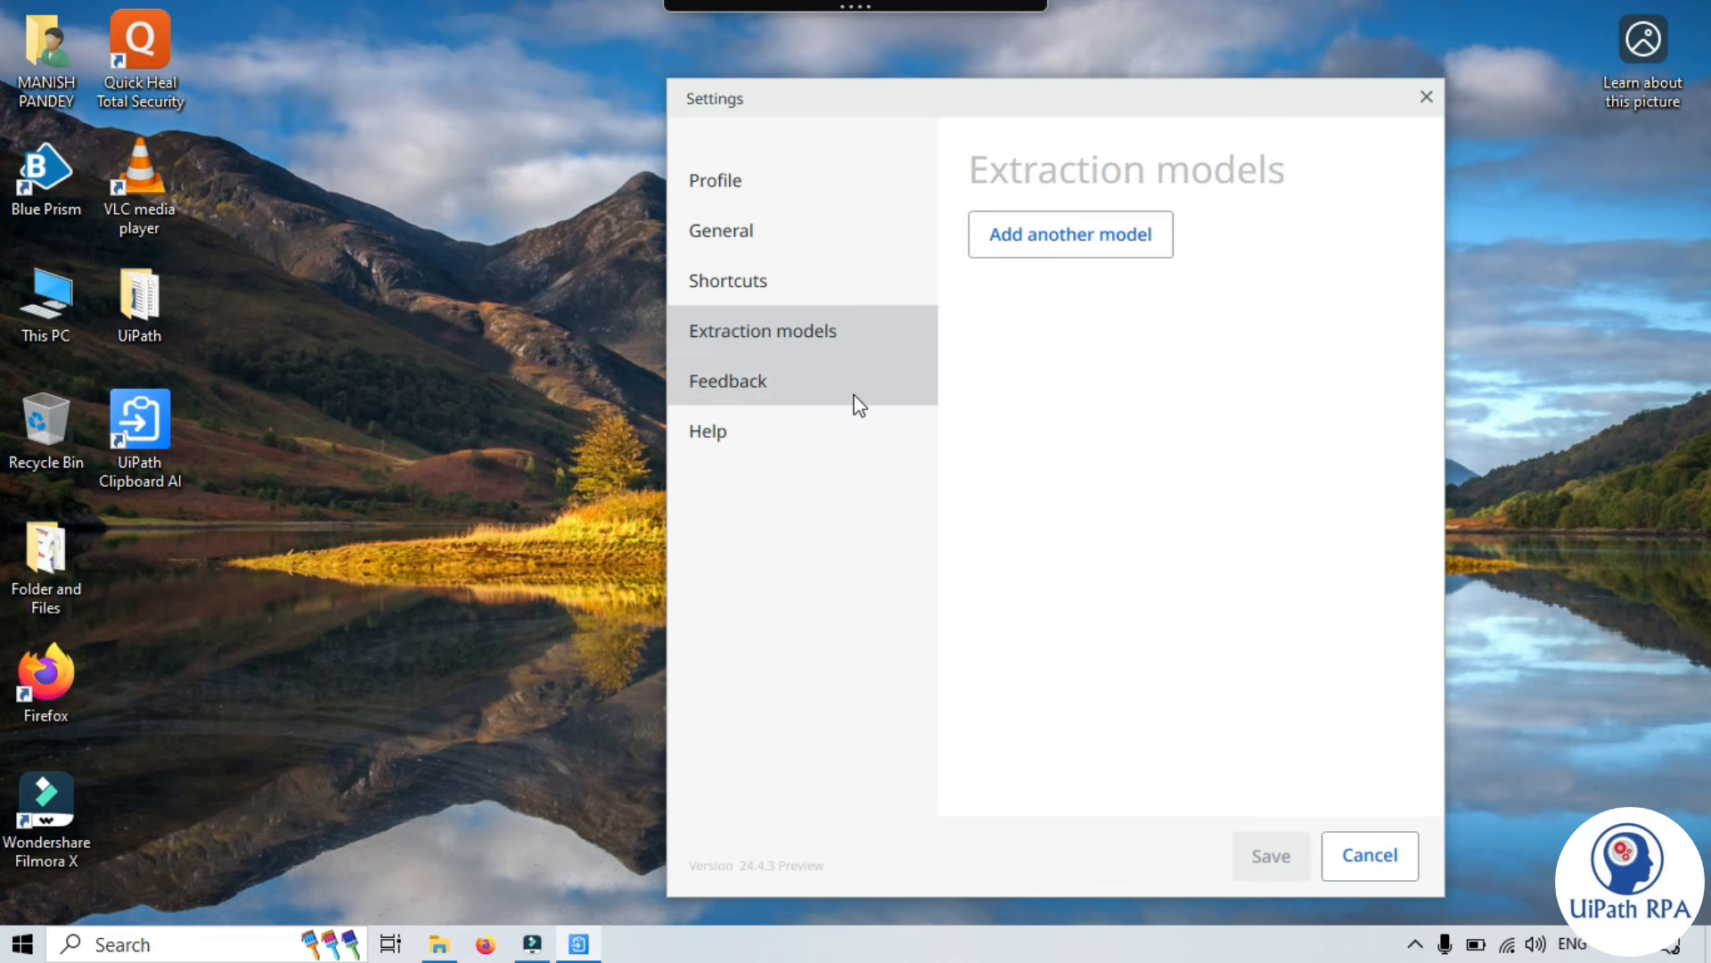
{"action": "left_click", "coordinate": [786, 376]}
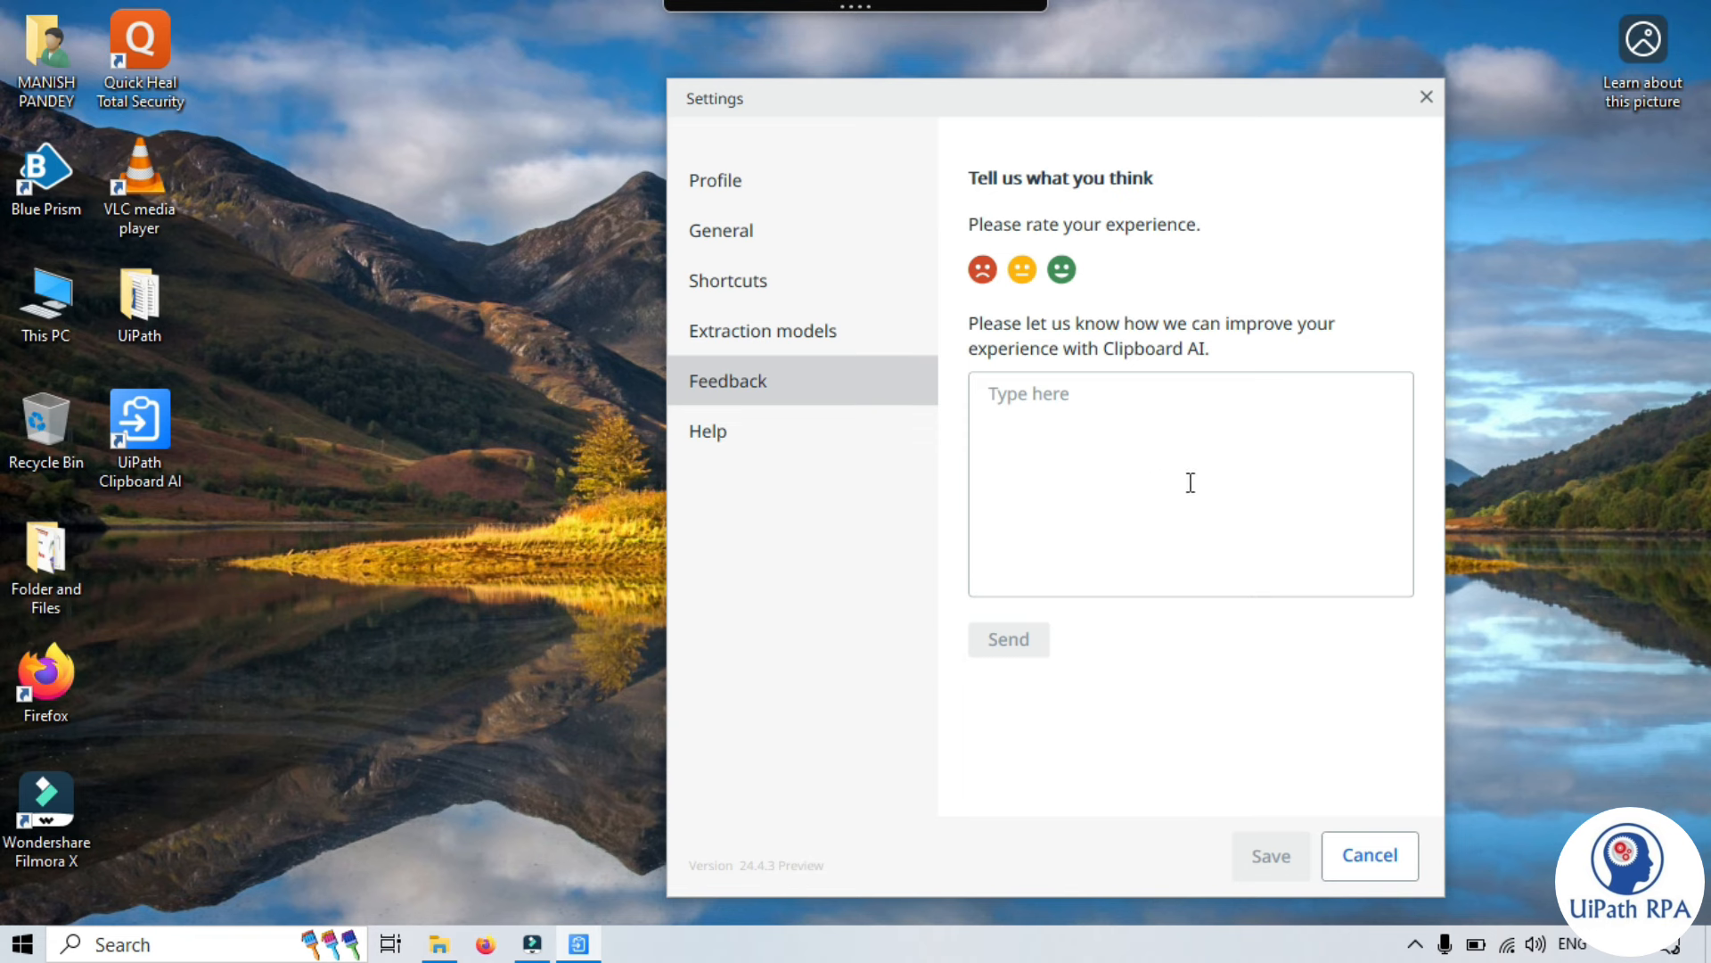
{"action": "left_click", "coordinate": [725, 437]}
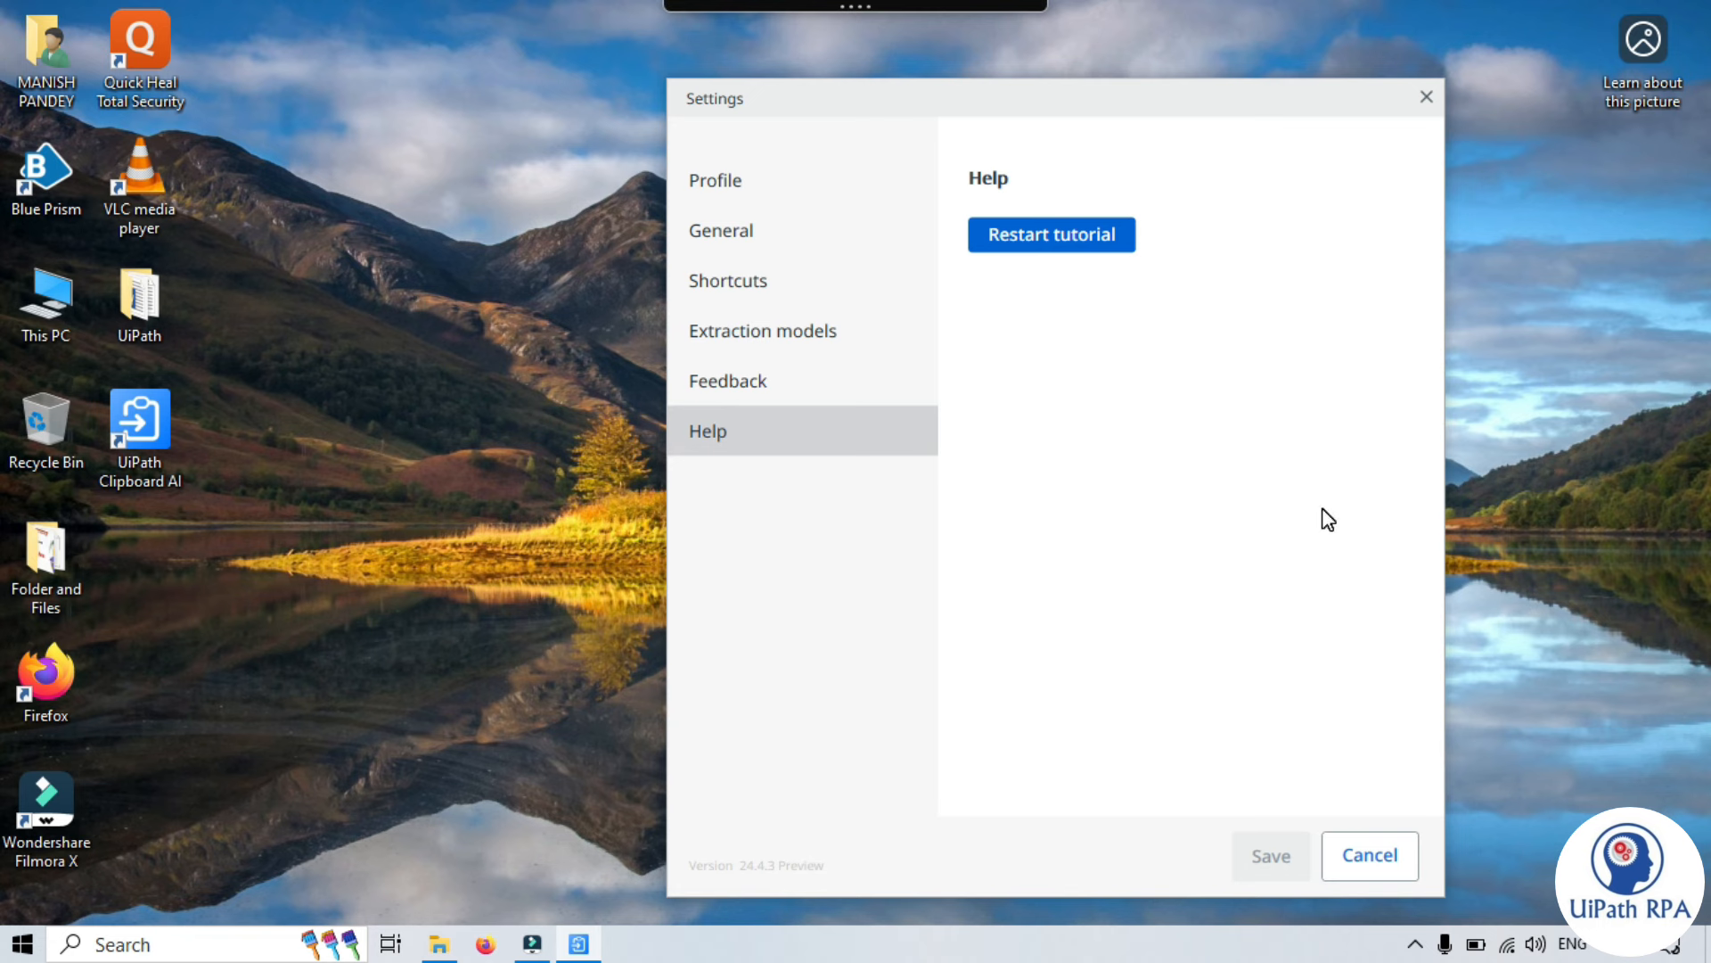
{"action": "left_click", "coordinate": [755, 179]}
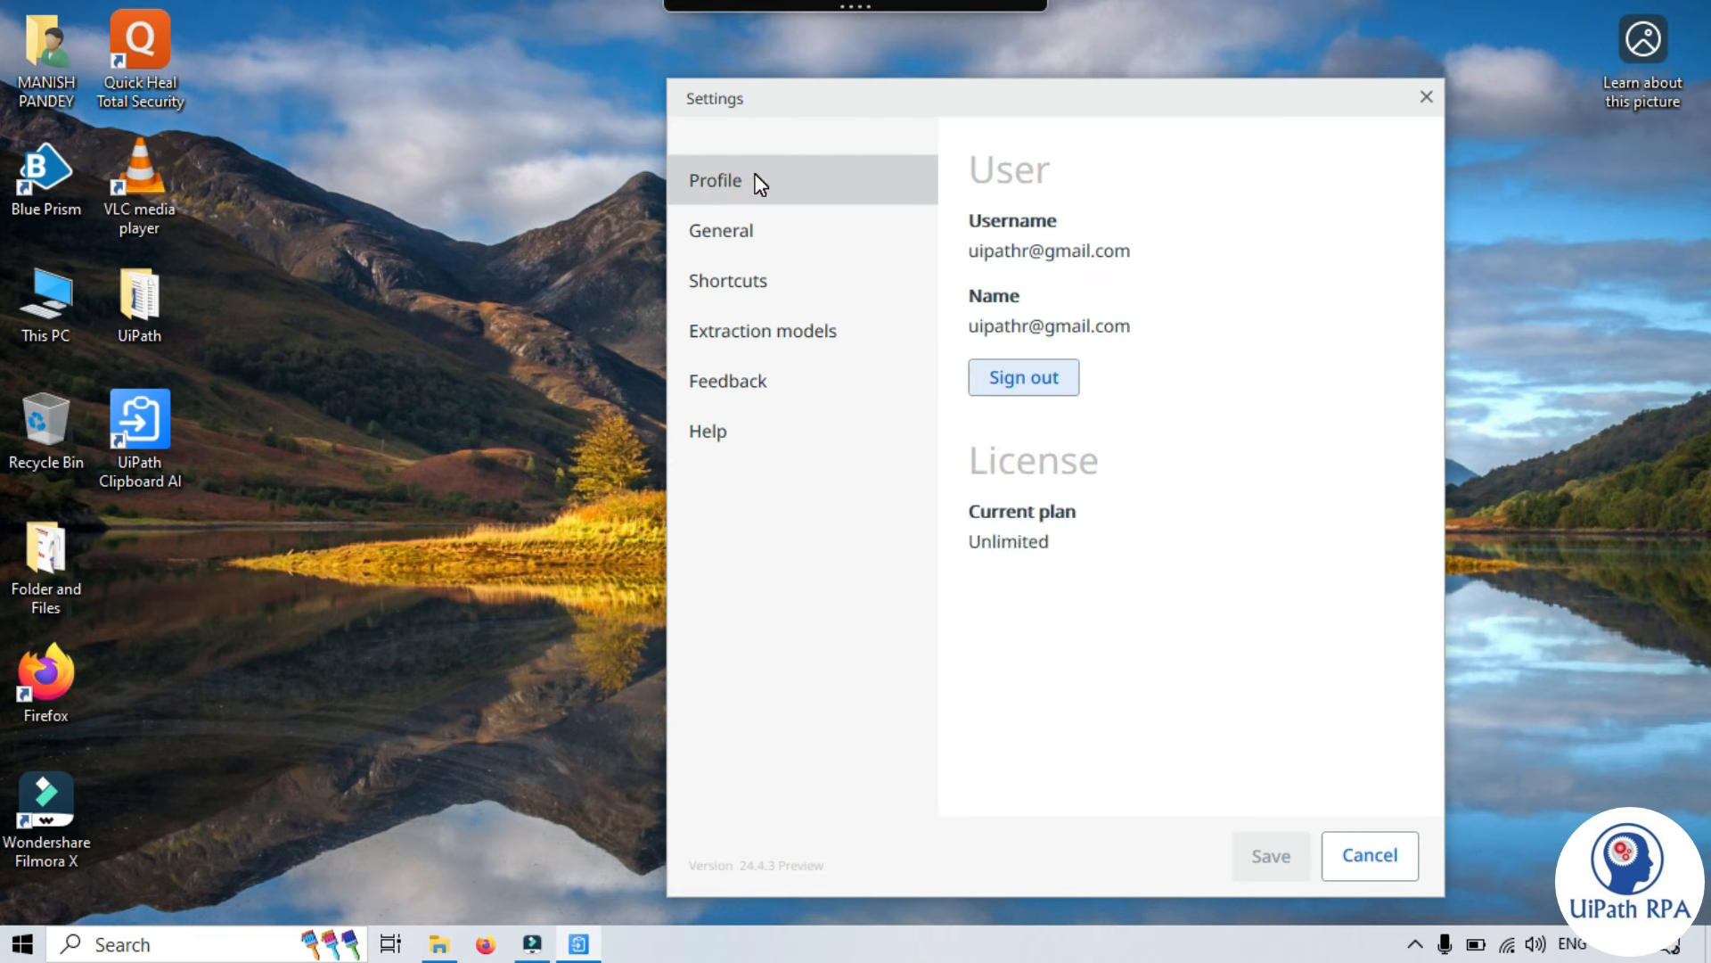
{"action": "left_click", "coordinate": [1428, 96]}
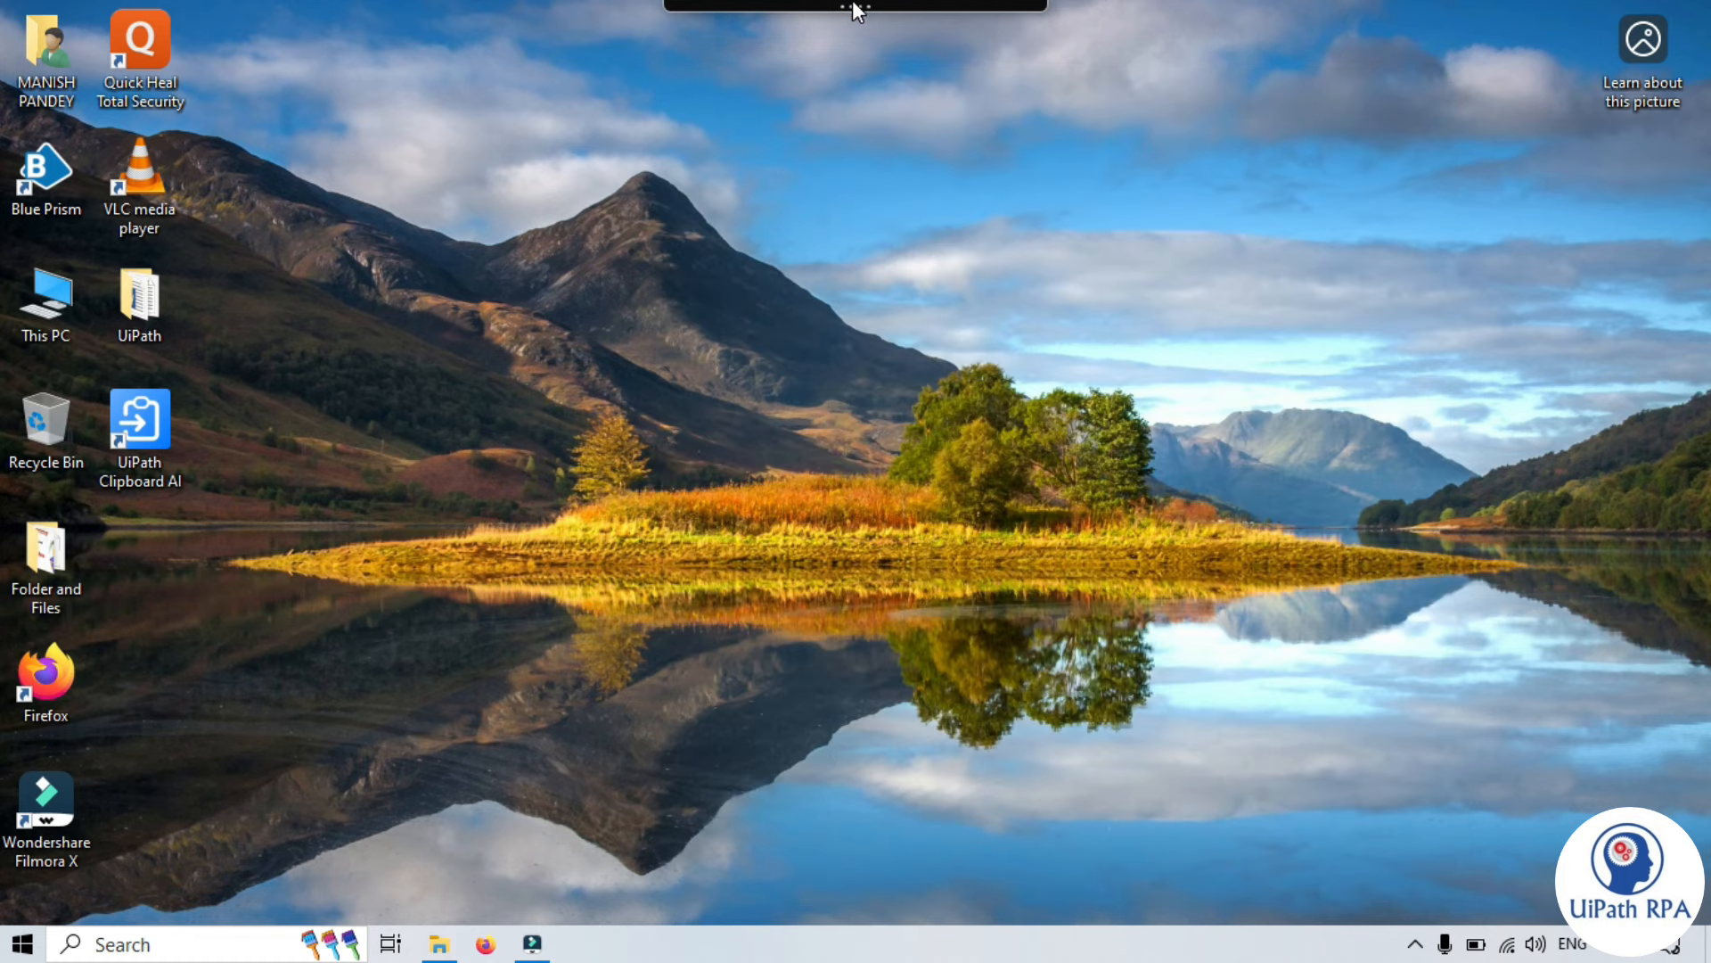
- Open File Explorer on the UiPath Clipboard AI folder with its six use-case subfolders
{"action": "mouse_move", "coordinate": [869, 14]}
{"action": "mouse_move", "coordinate": [1025, 27]}
{"action": "left_click", "coordinate": [440, 944]}
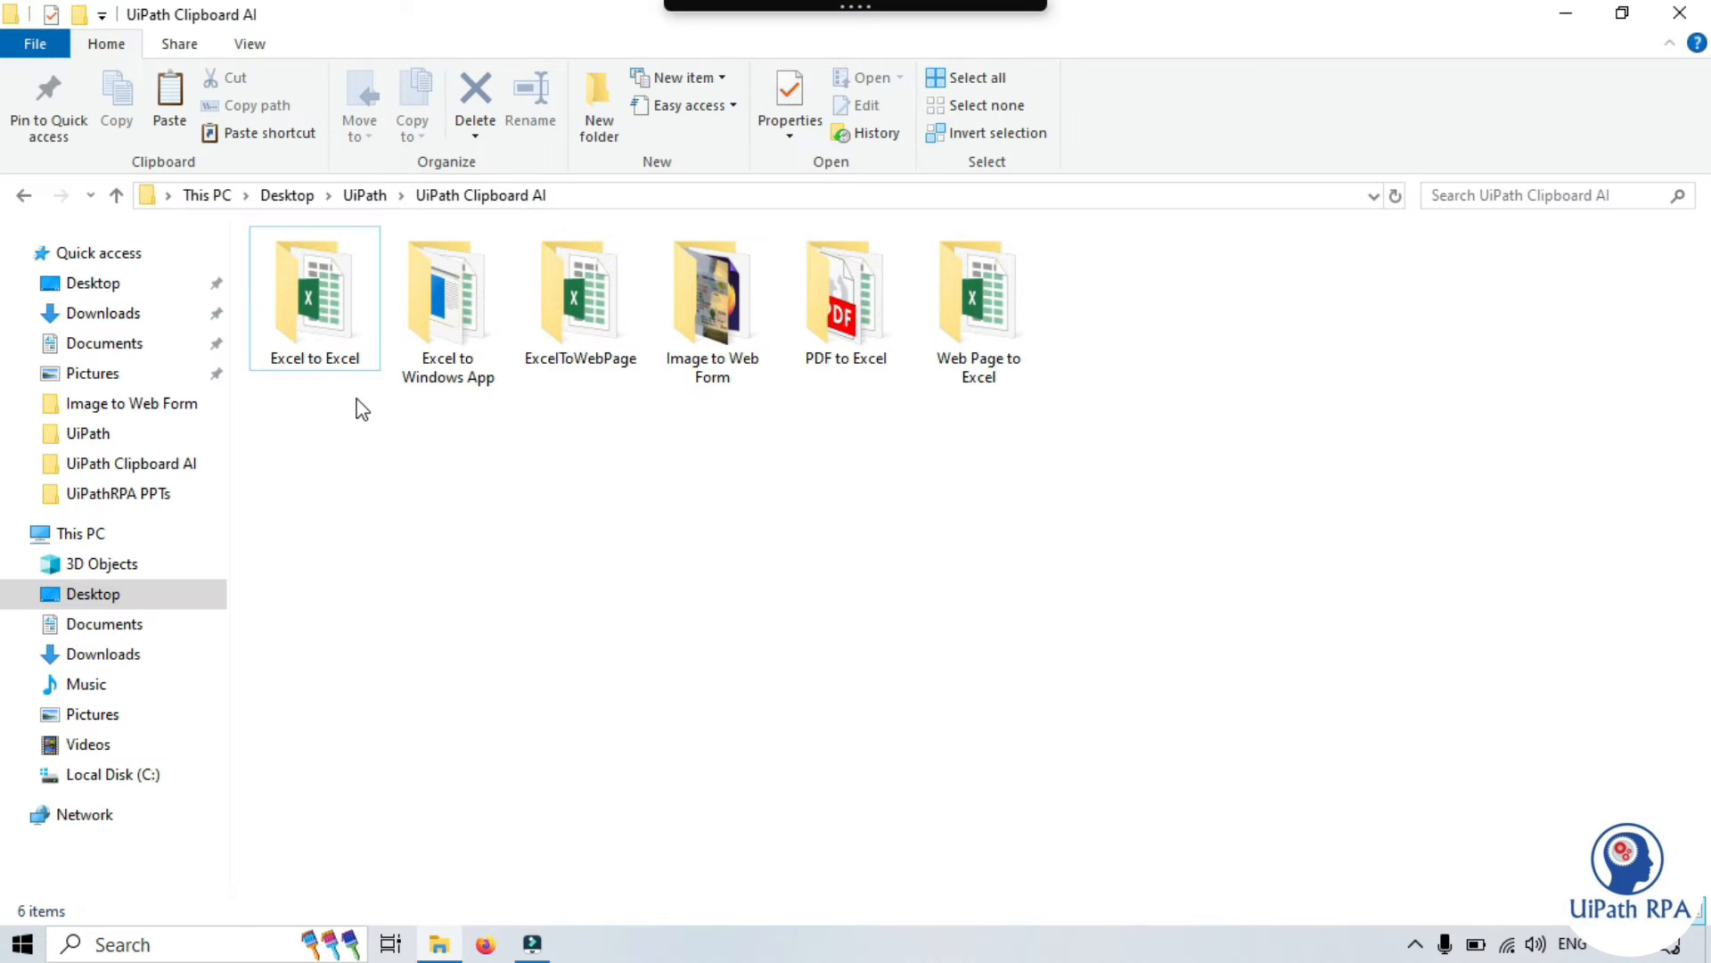
- Open the Excel to Excel workbook and inspect Sheet1's A1:G11 table and Sheet2's columns A–D
{"action": "double_click", "coordinate": [338, 328]}
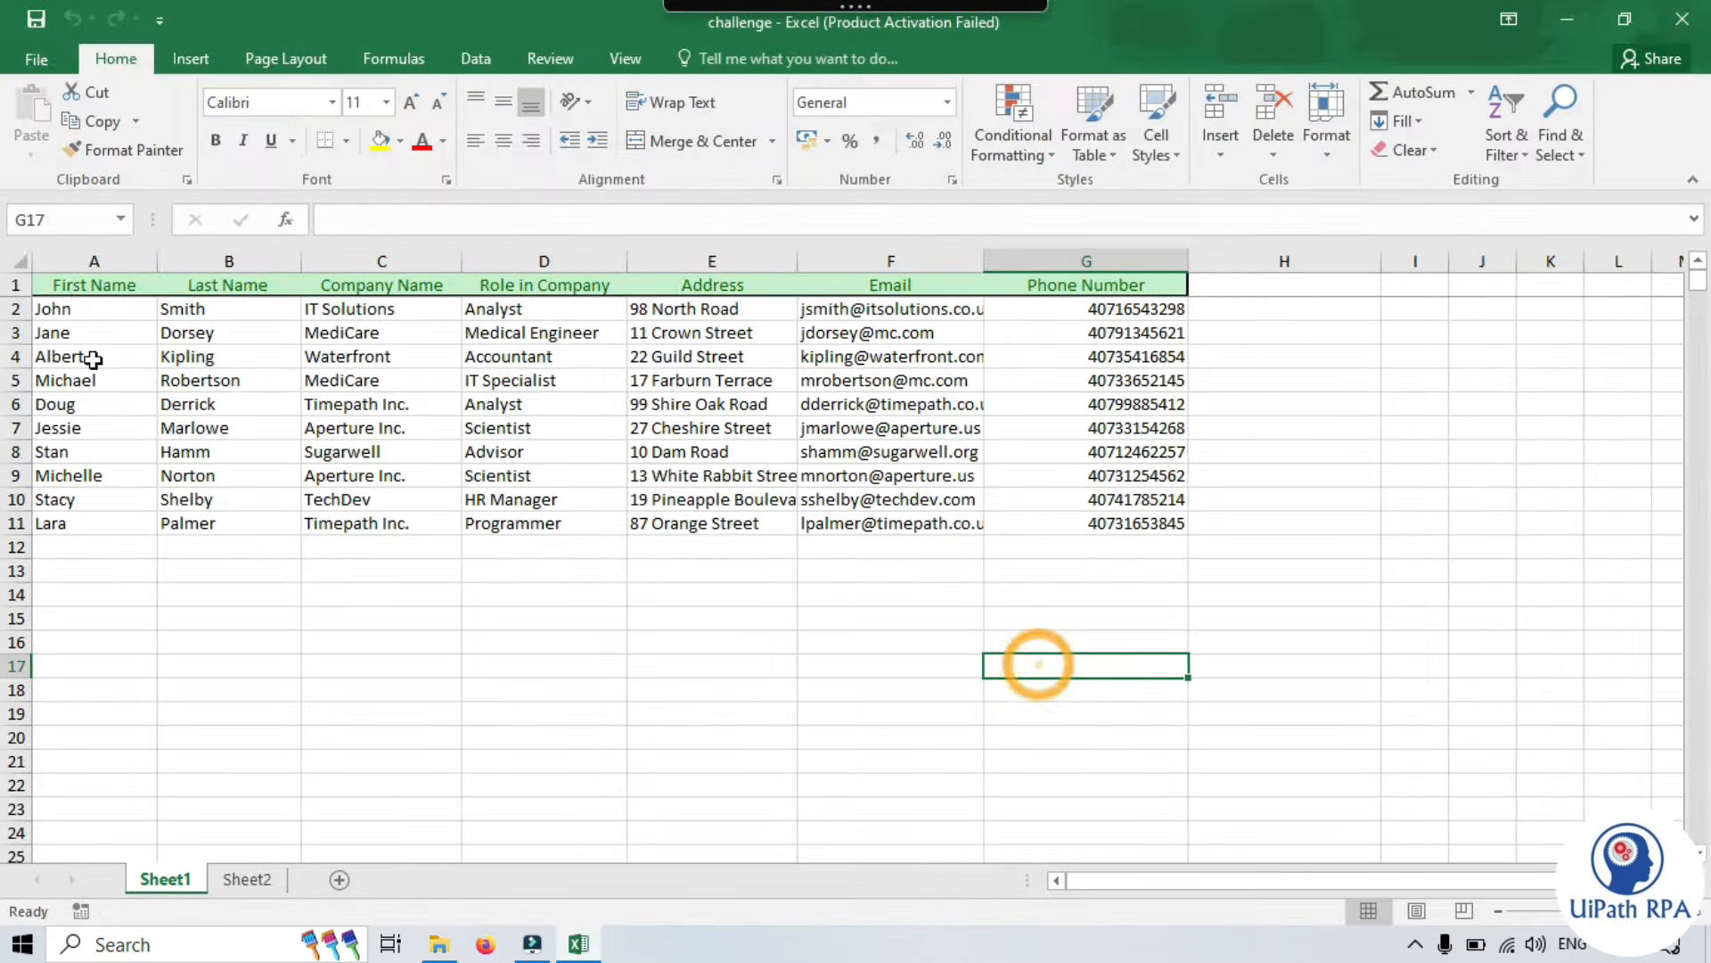
{"action": "left_click_drag", "start_coordinate": [59, 281], "coordinate": [1154, 523]}
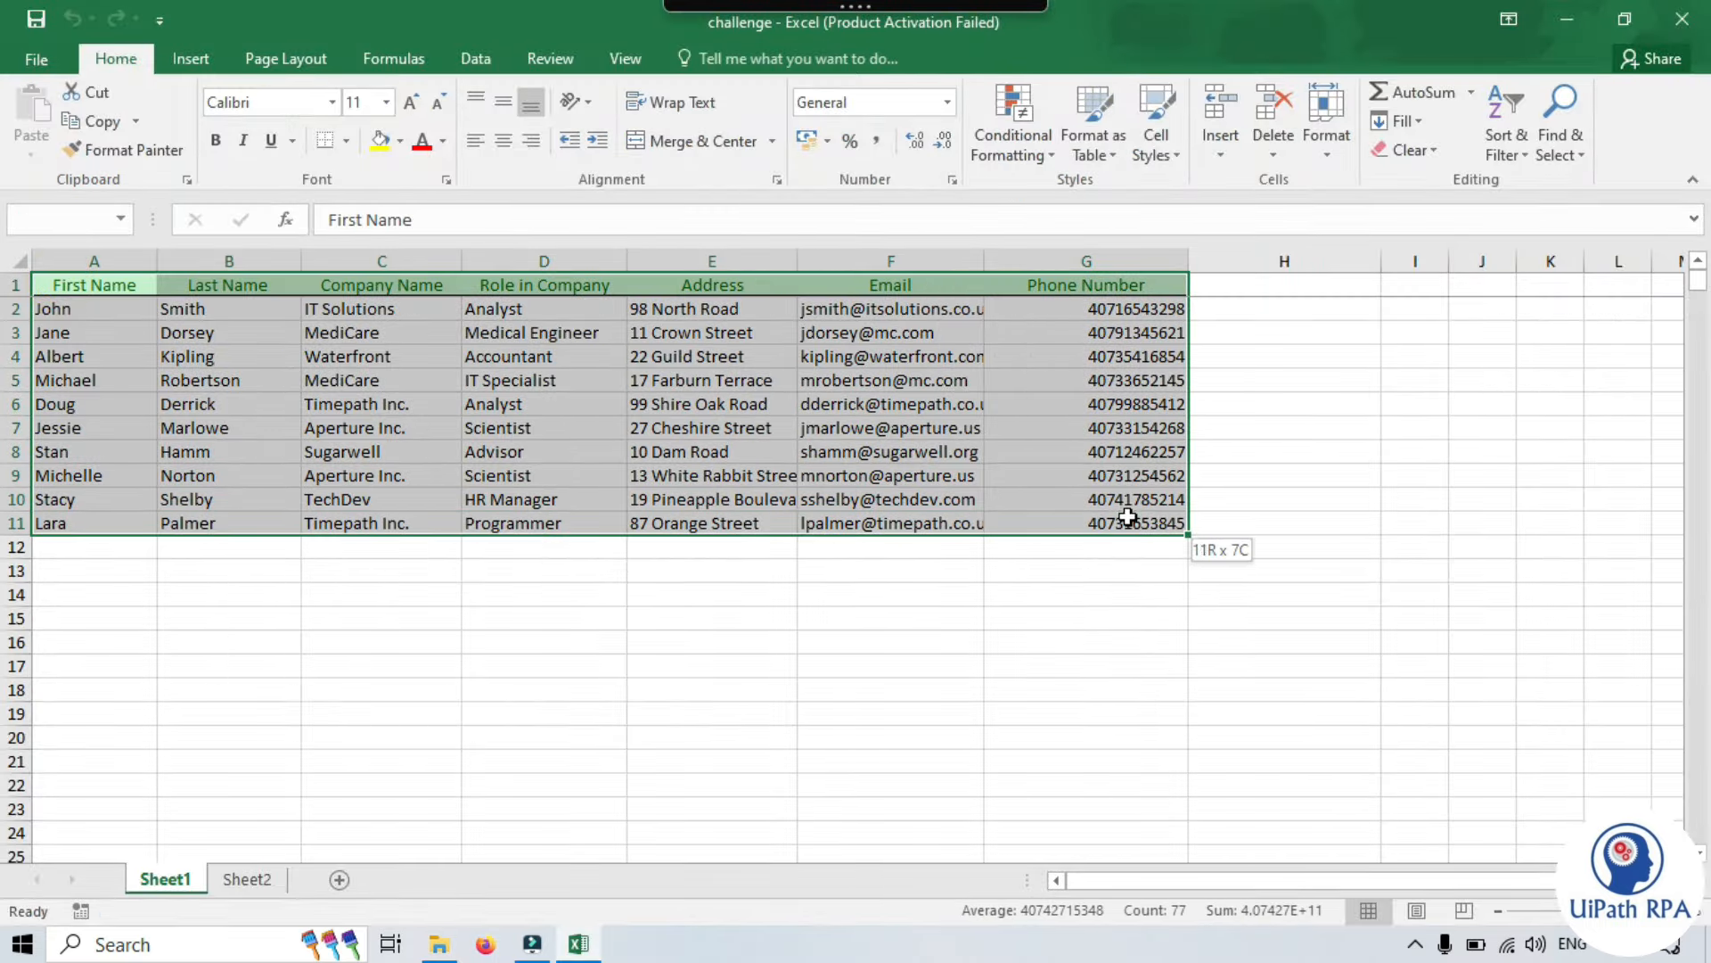
{"action": "left_click", "coordinate": [1003, 736]}
{"action": "left_click", "coordinate": [247, 879]}
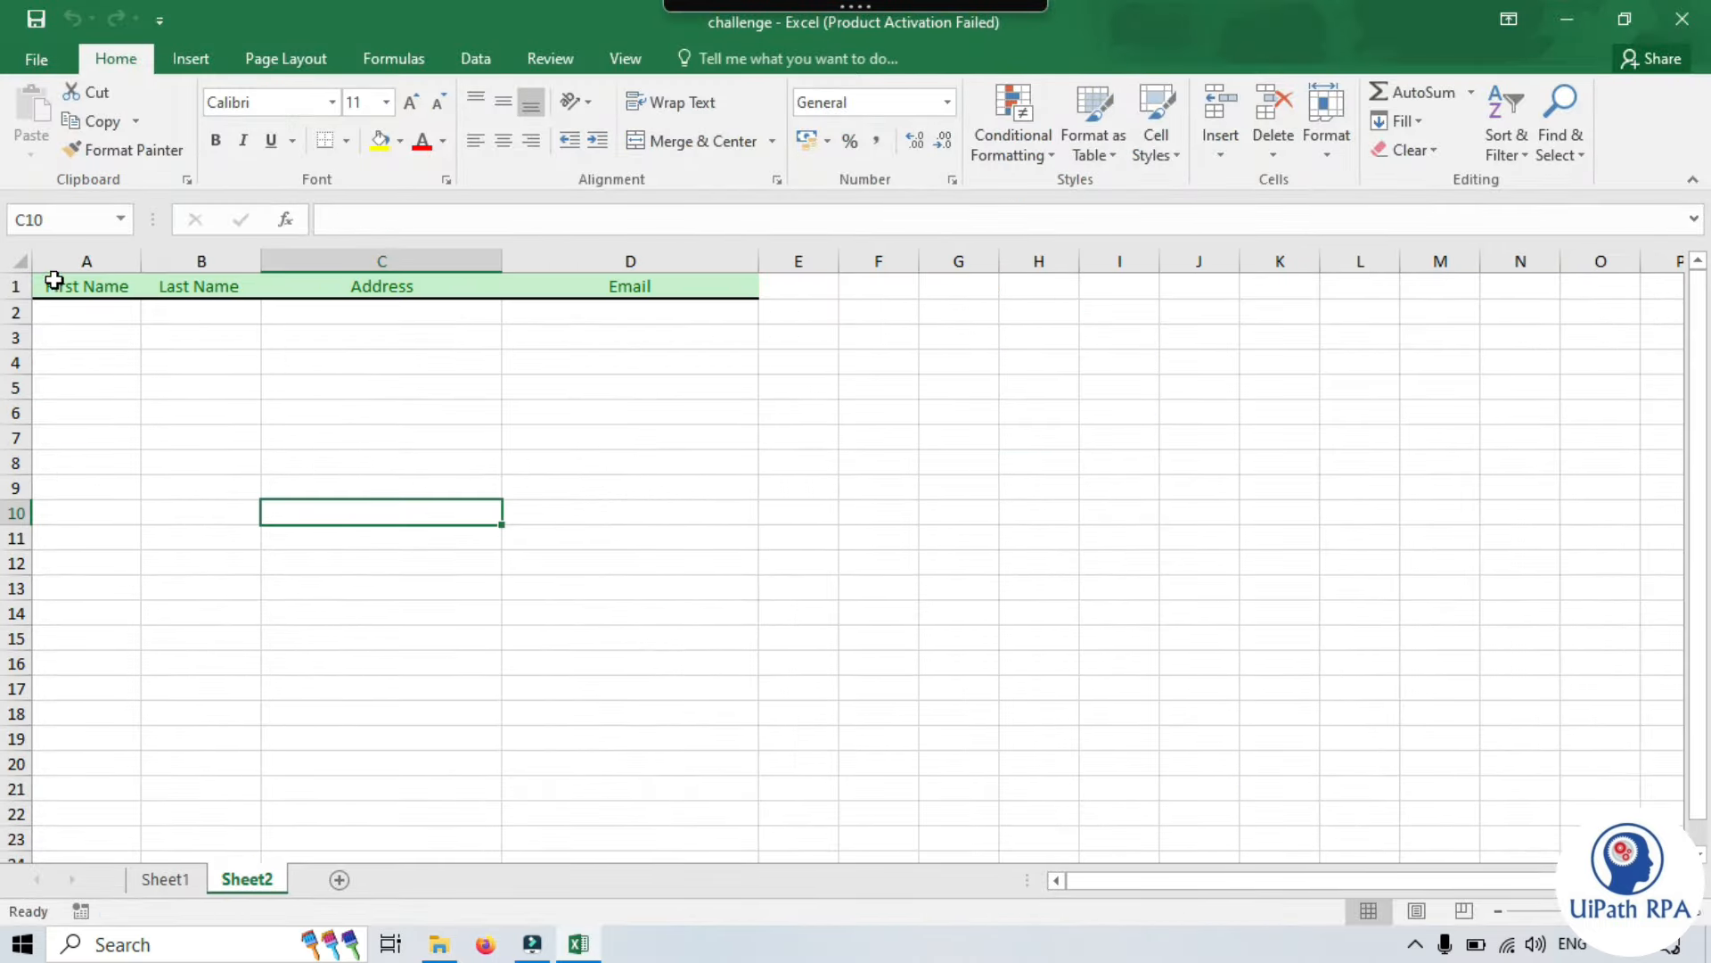
{"action": "left_click_drag", "start_coordinate": [58, 257], "coordinate": [611, 267]}
{"action": "left_click", "coordinate": [639, 489]}
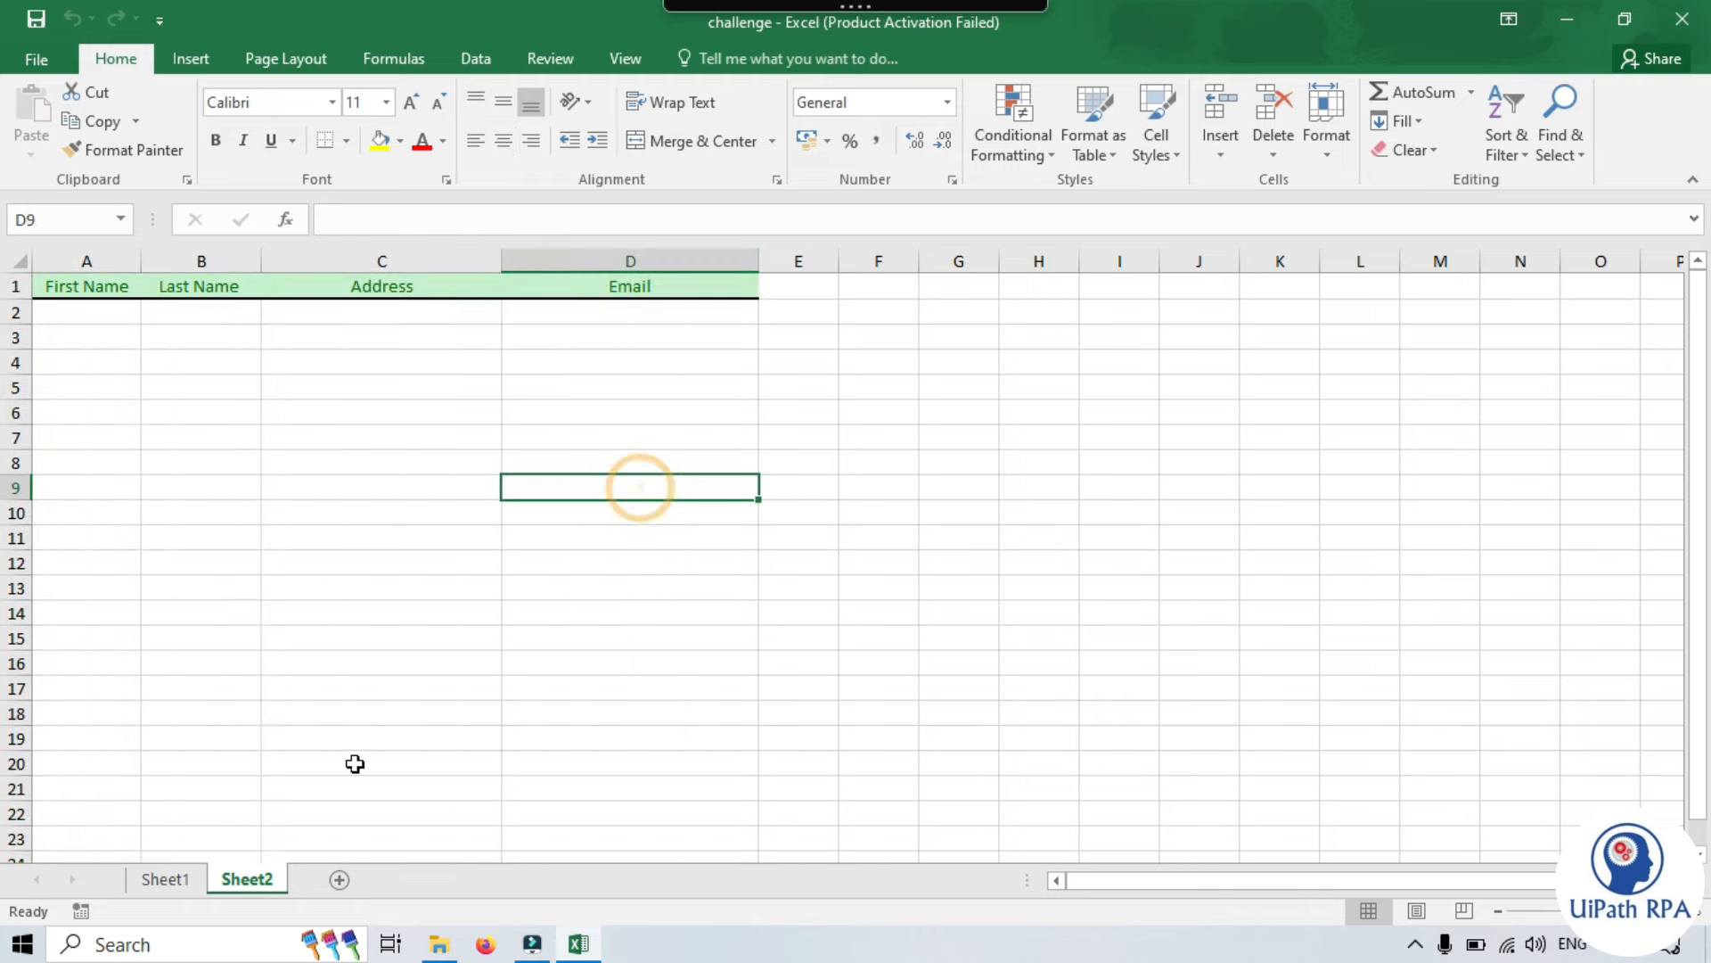
{"action": "left_click", "coordinate": [169, 880]}
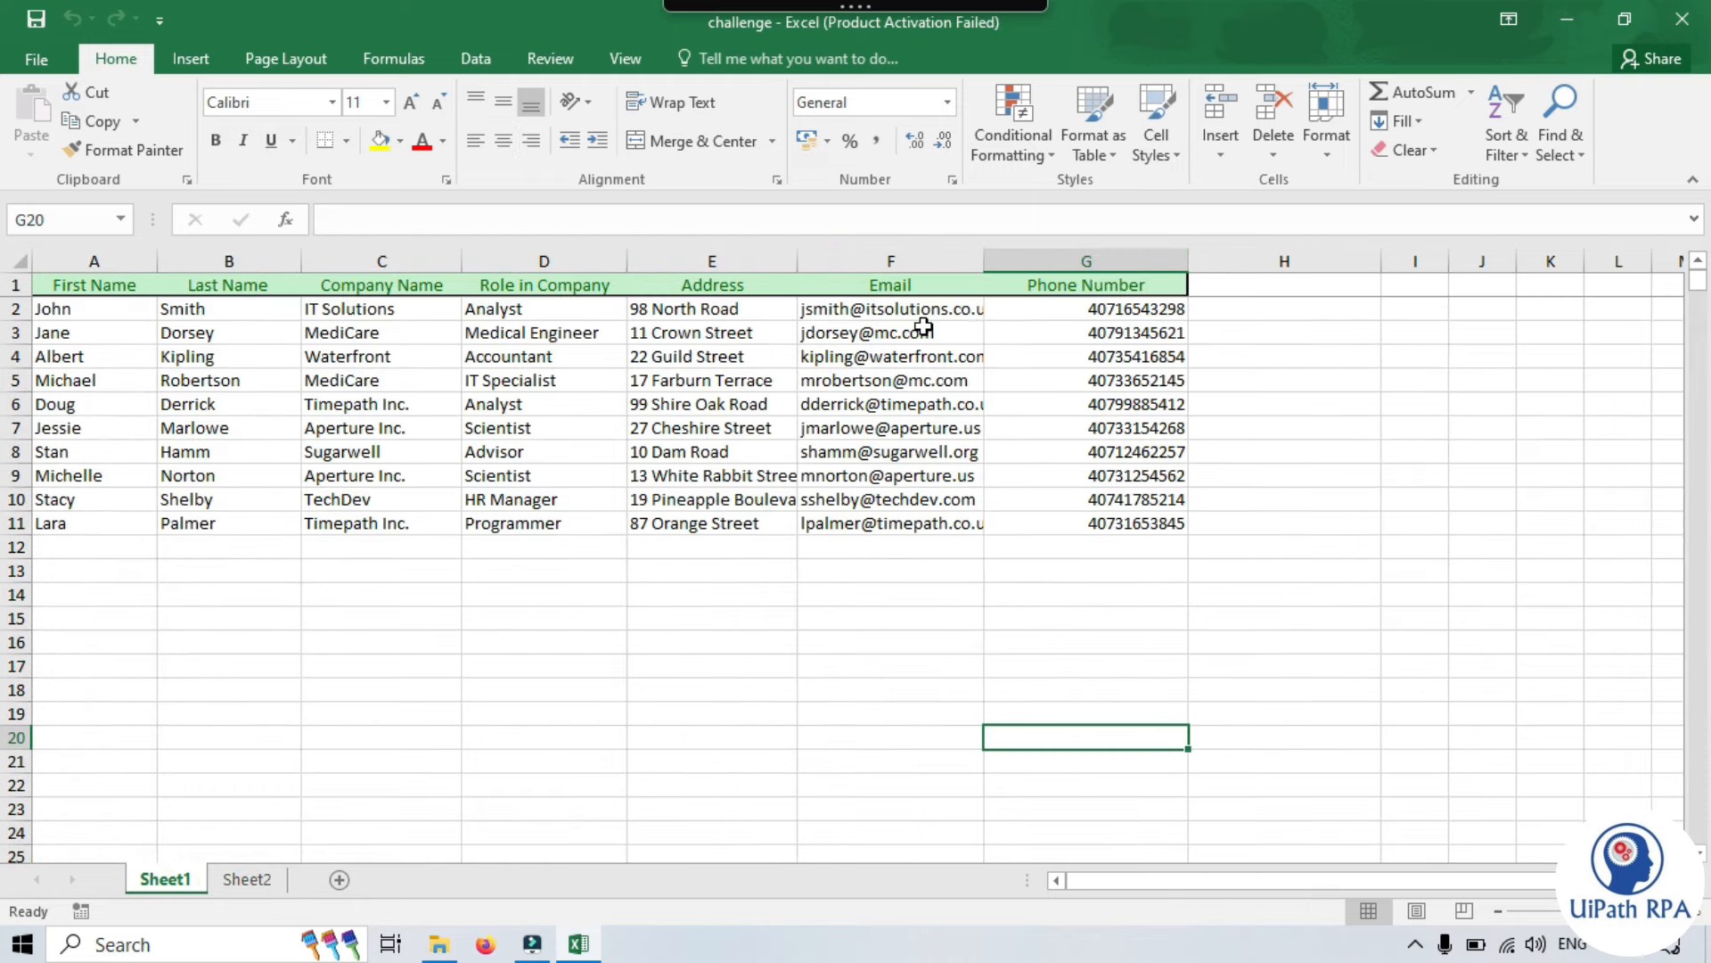
- Flip between Sheet2's empty headers and Sheet1 again, ending on the Sheet1 contact table
{"action": "left_click", "coordinate": [253, 888]}
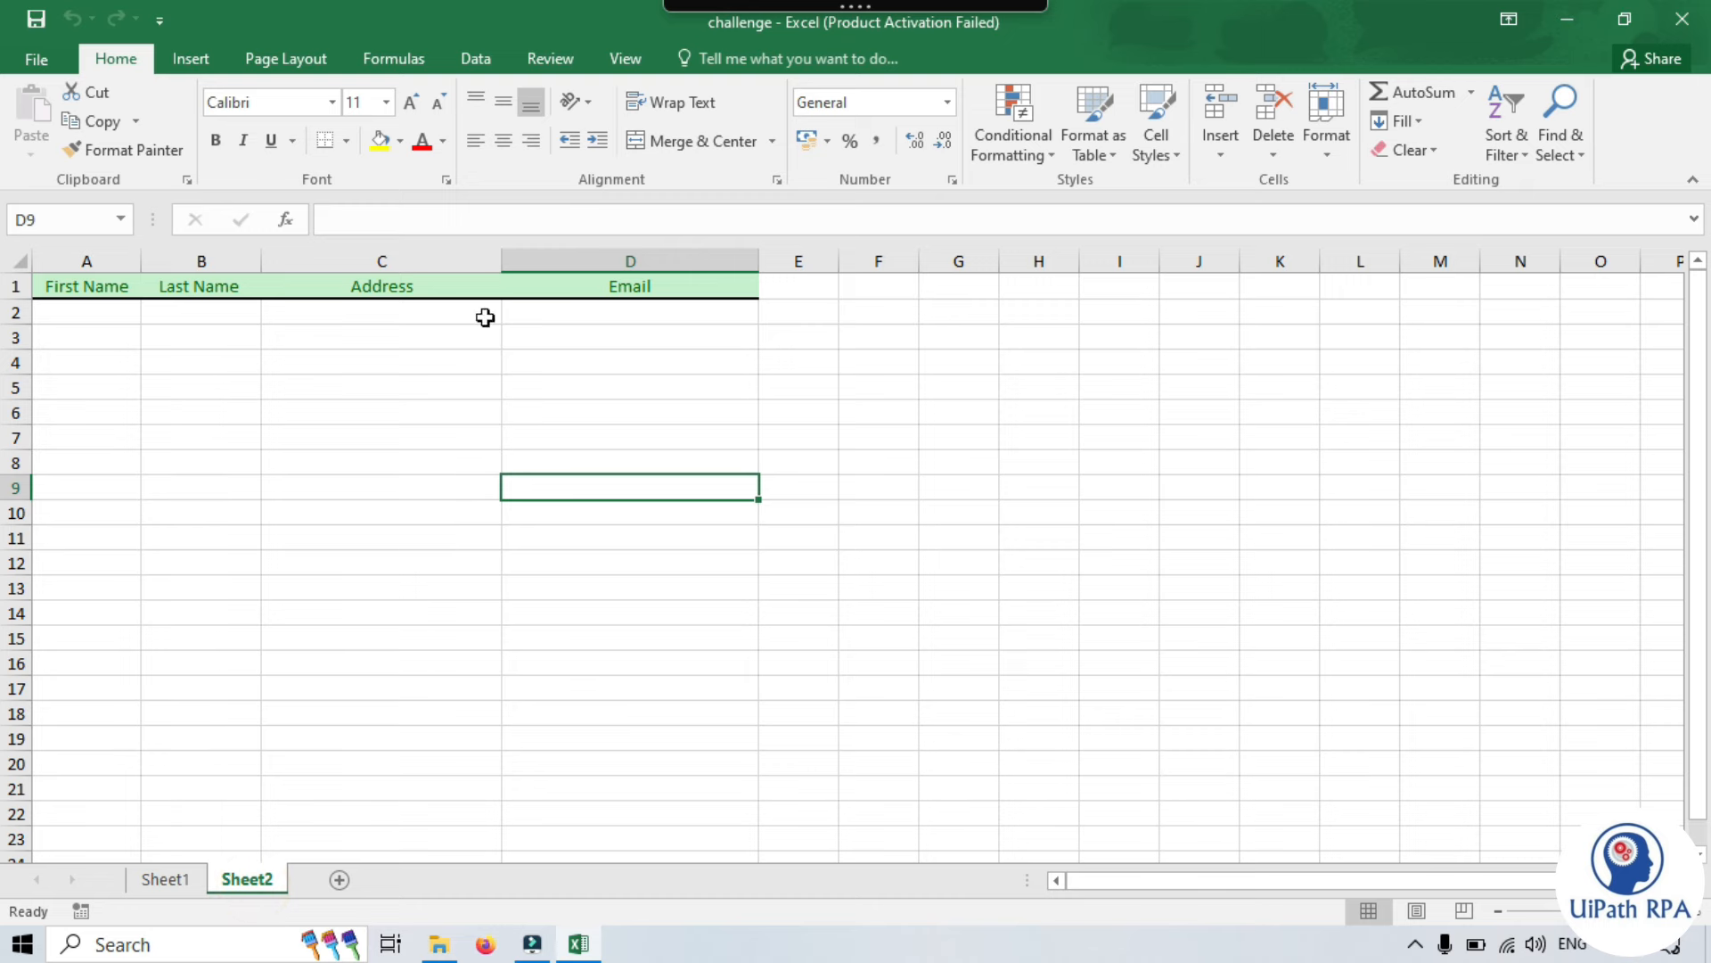
{"action": "left_click", "coordinate": [177, 880]}
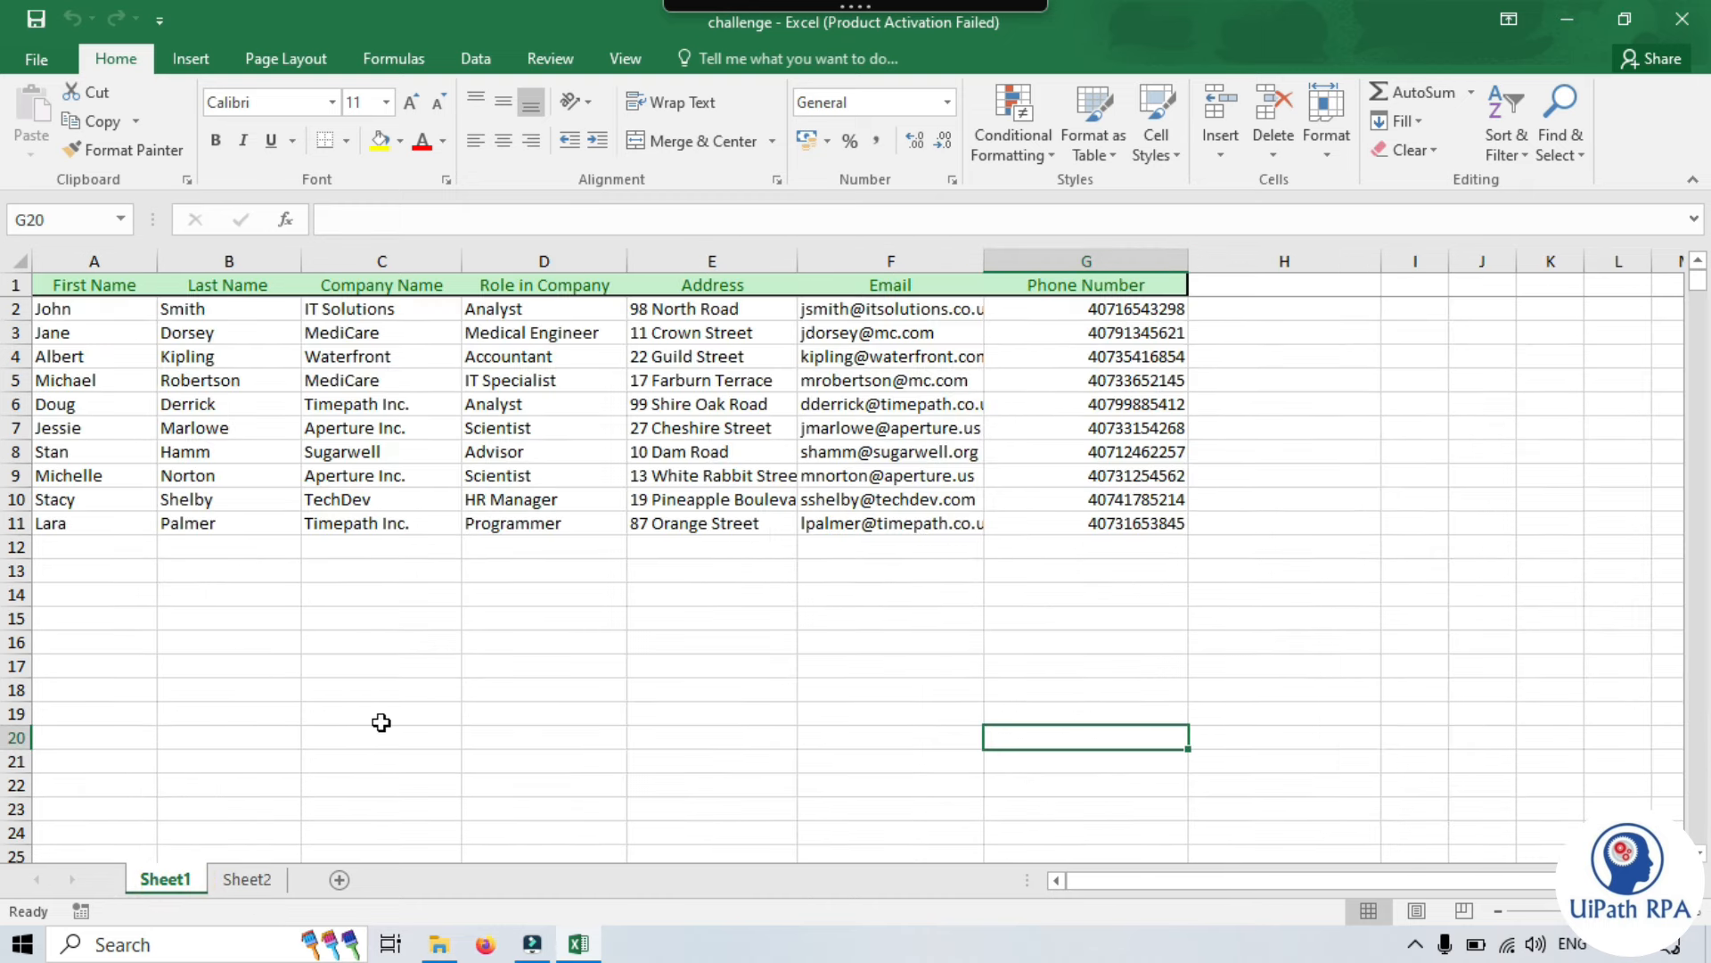
{"action": "mouse_move", "coordinate": [903, 7]}
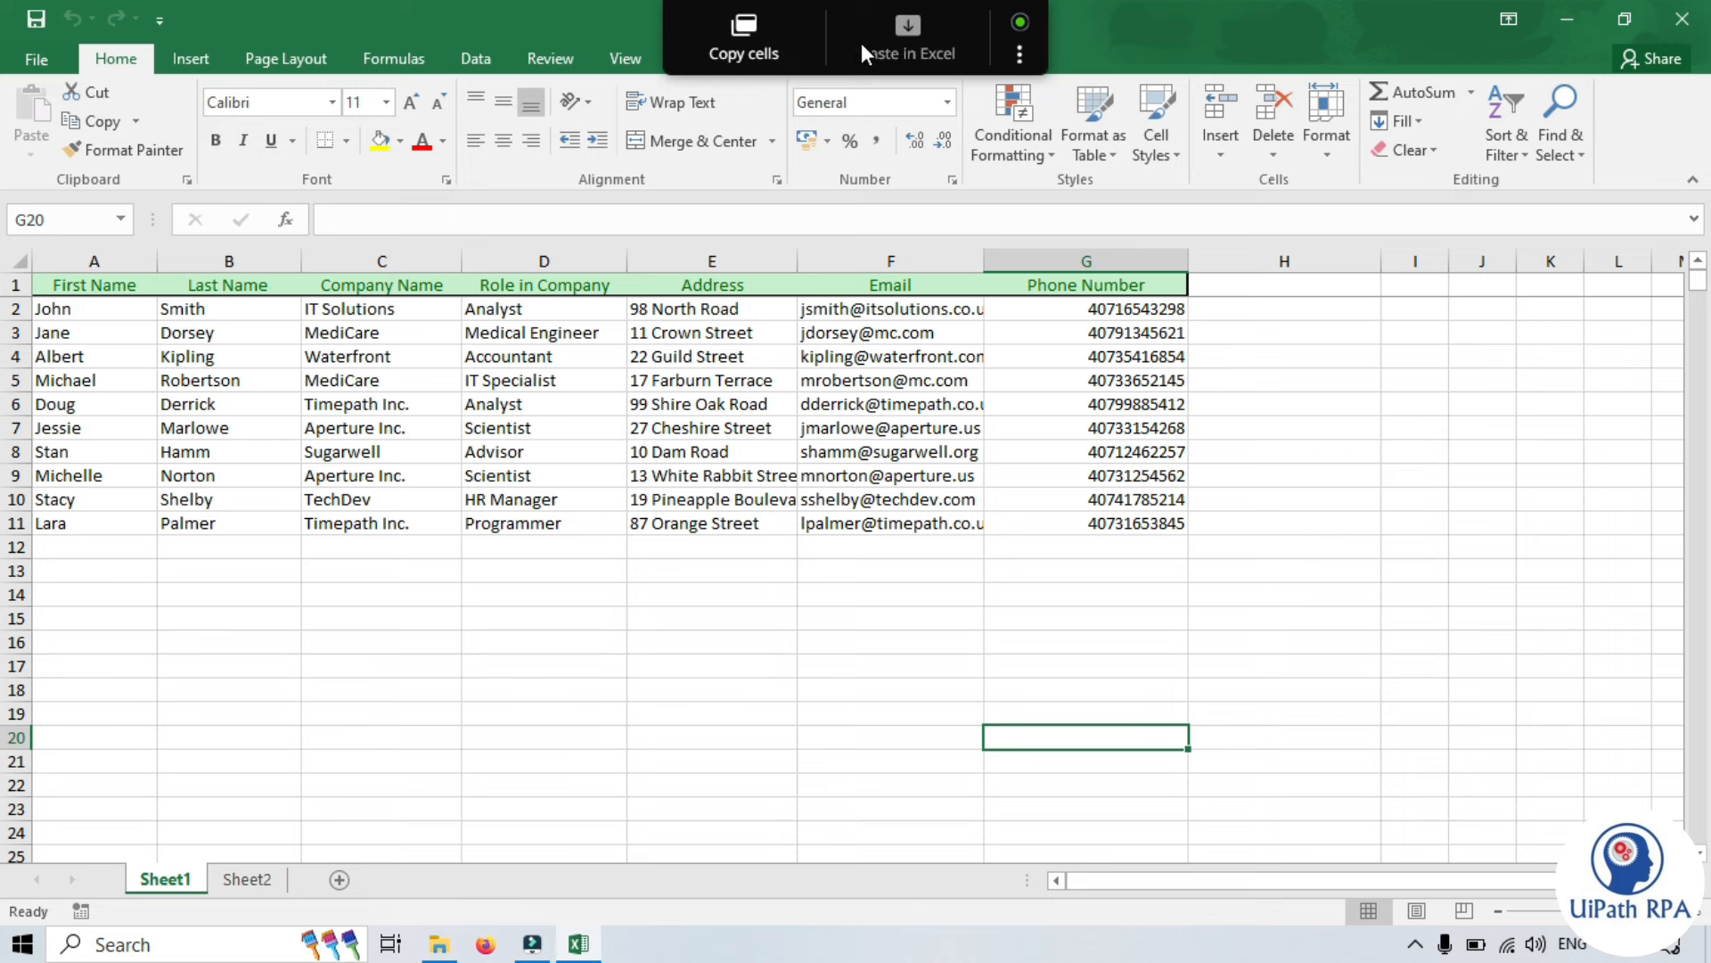
{"action": "left_click", "coordinate": [261, 729]}
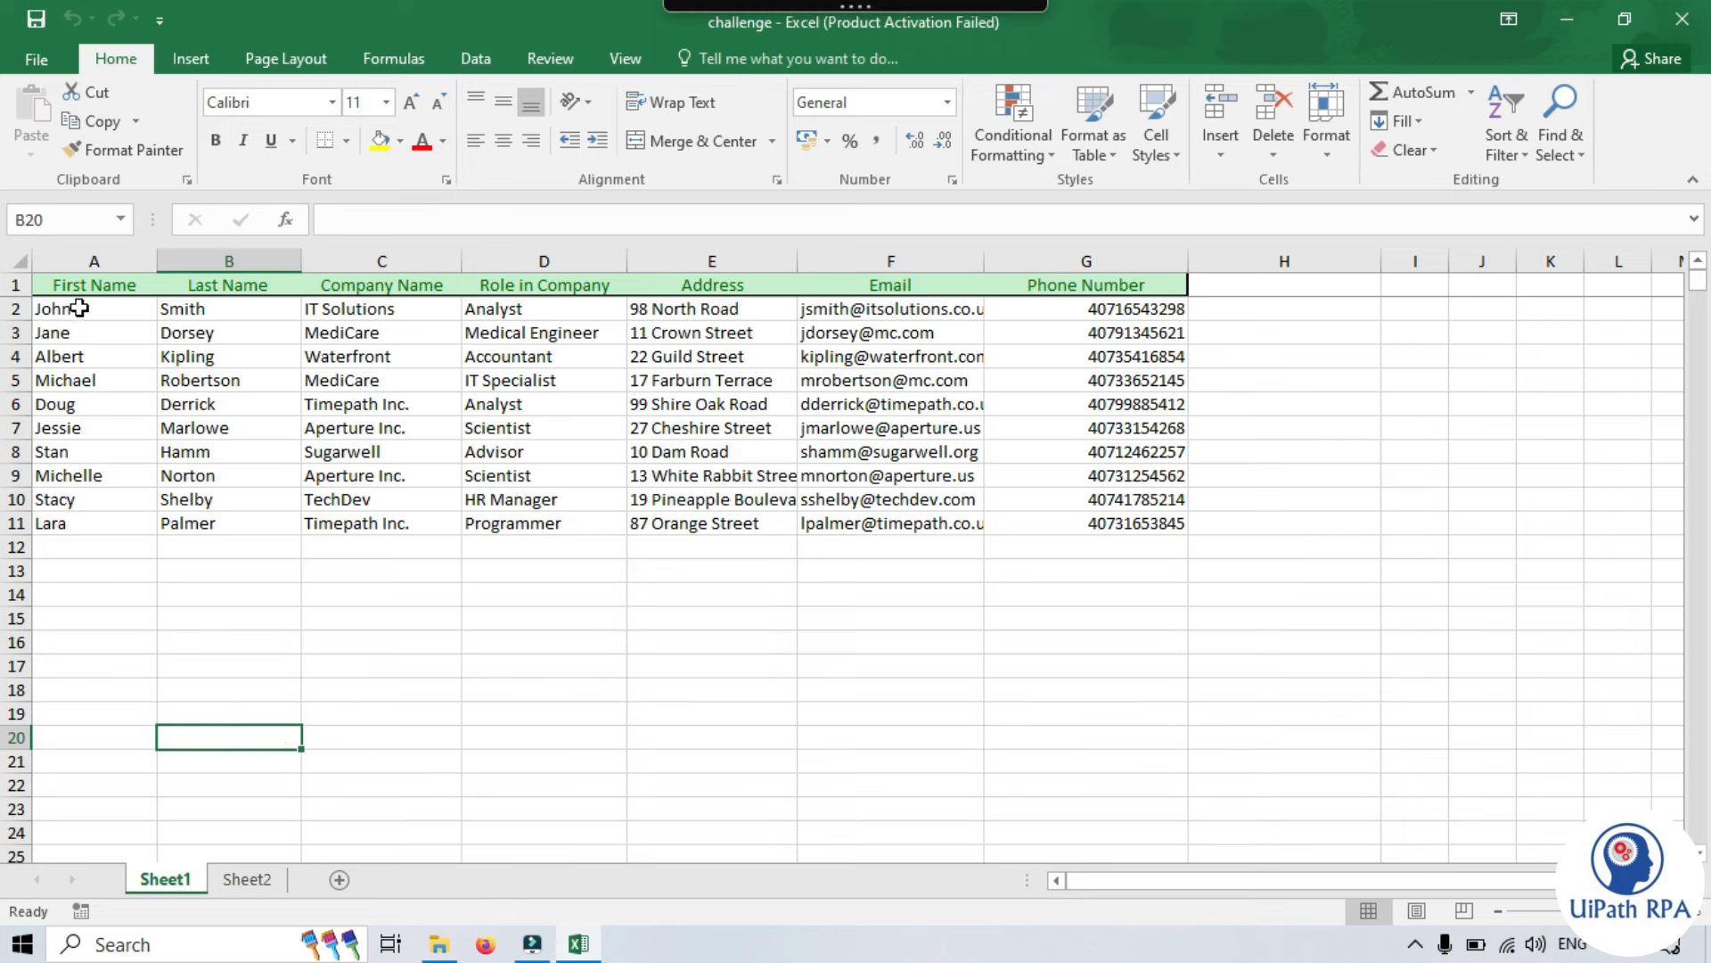
{"action": "left_click", "coordinate": [258, 886]}
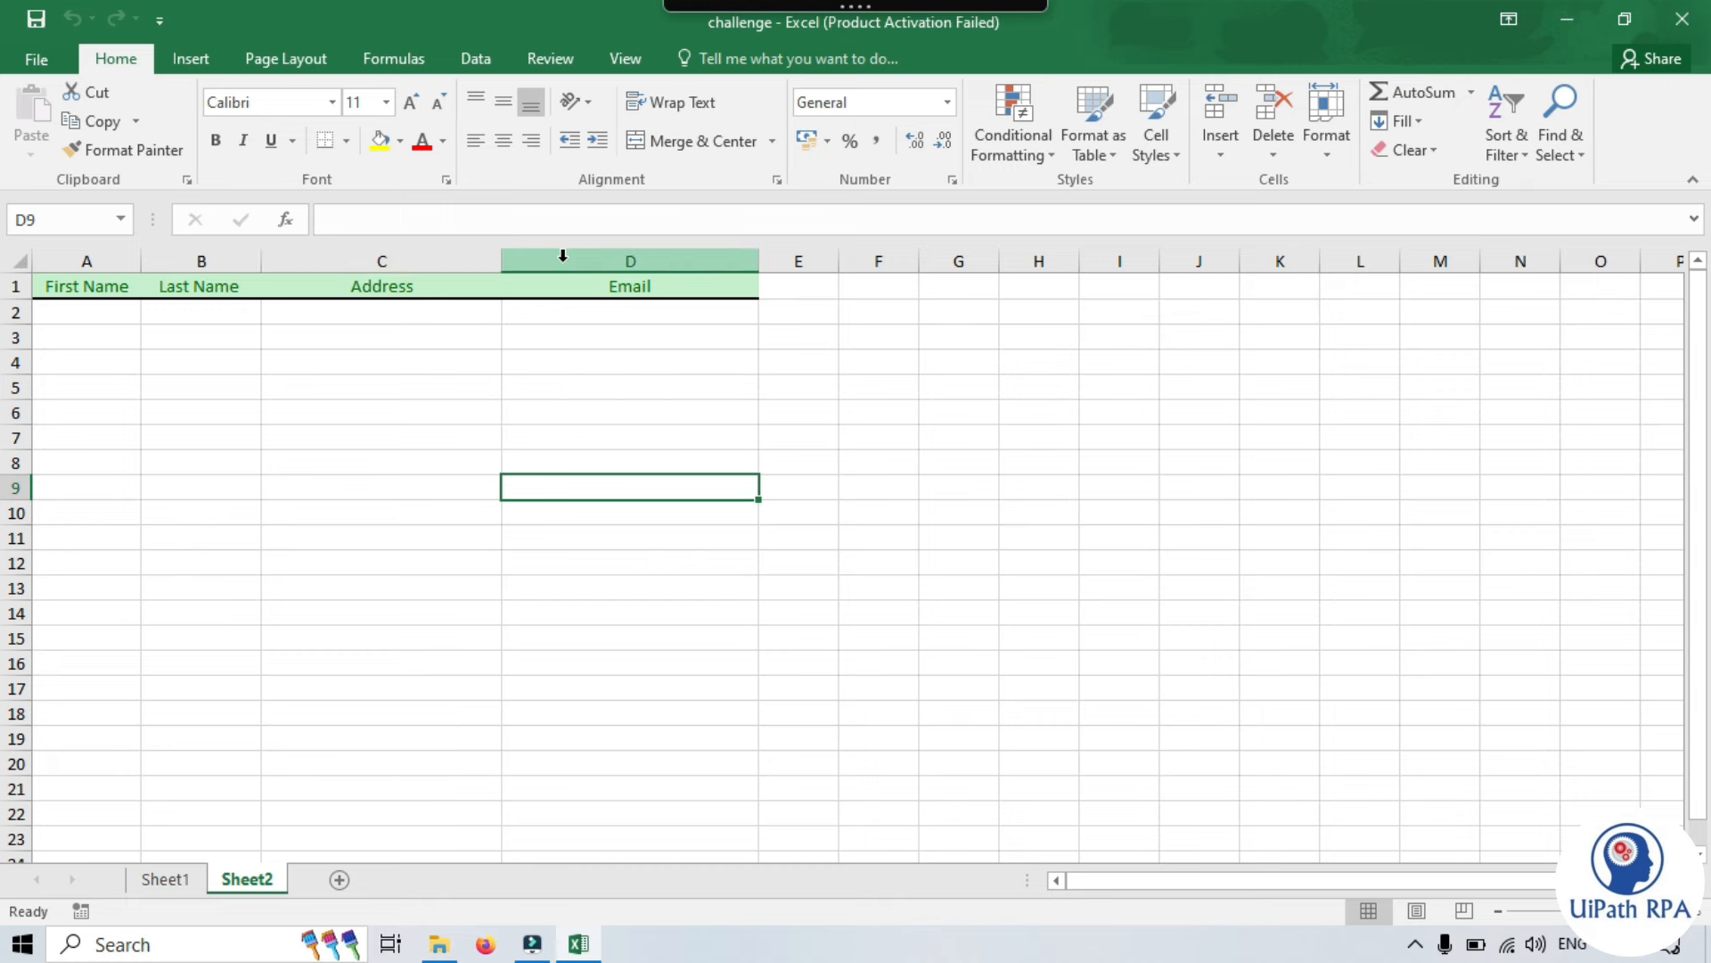
{"action": "left_click", "coordinate": [165, 879]}
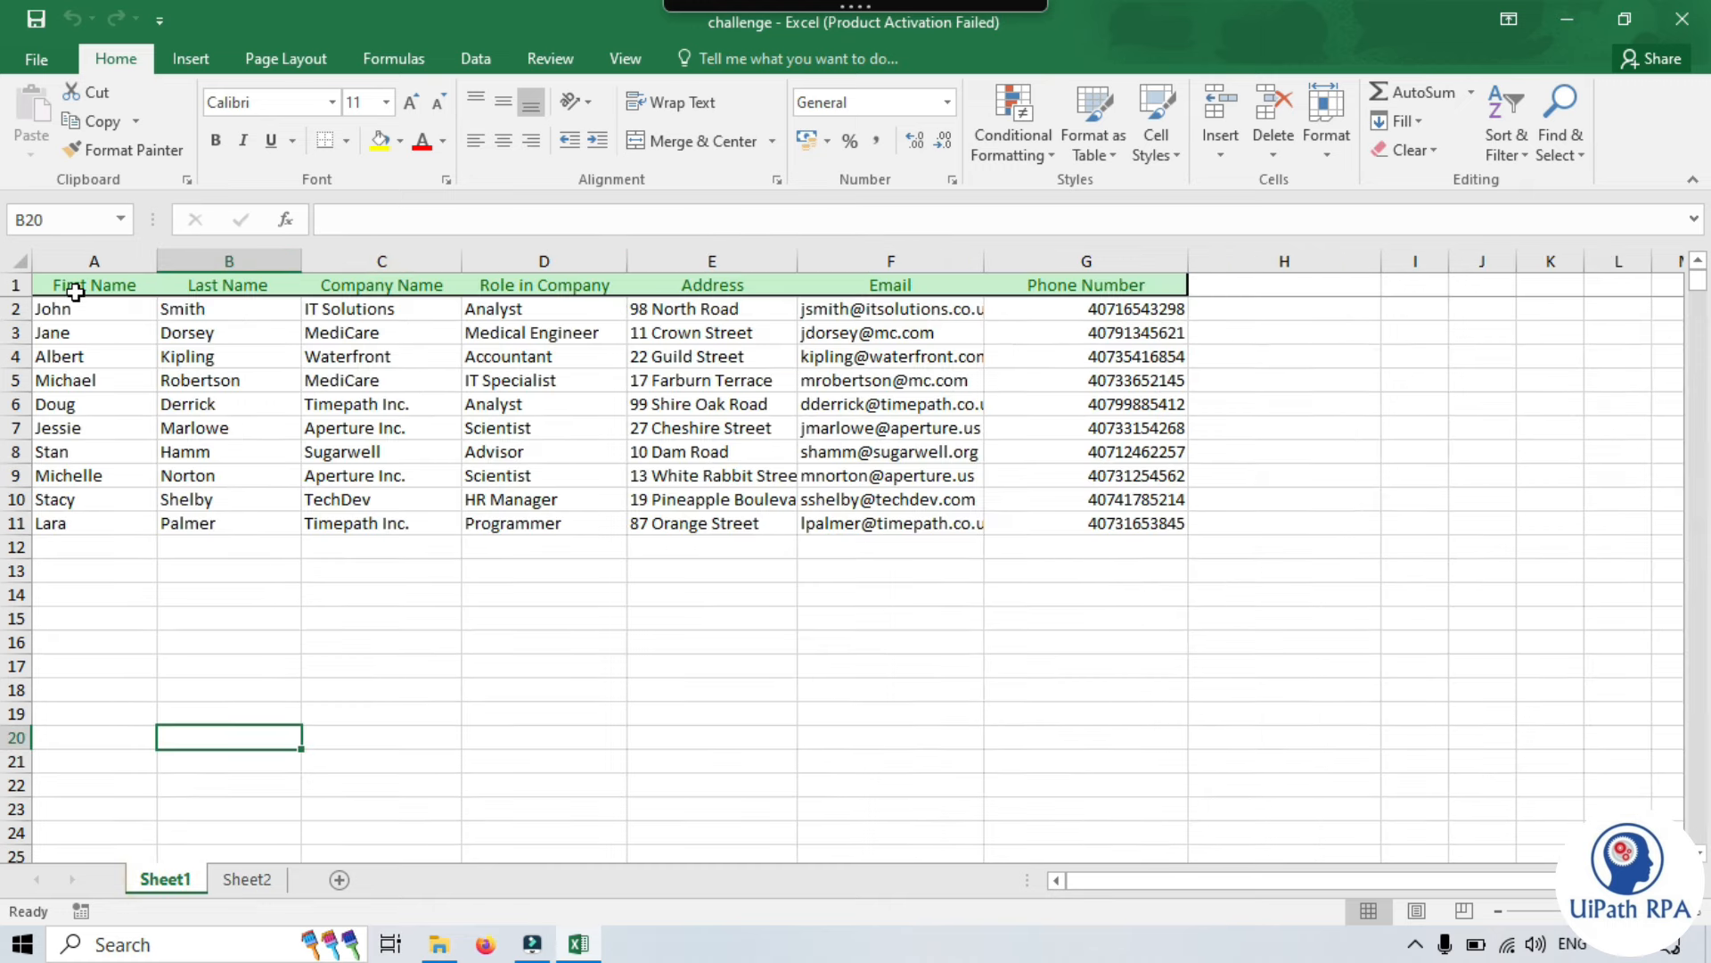
- Copy the Sheet1 contact table A1:G11 with Clipboard AI's Copy cells
{"action": "left_click_drag", "start_coordinate": [66, 285], "coordinate": [1115, 523]}
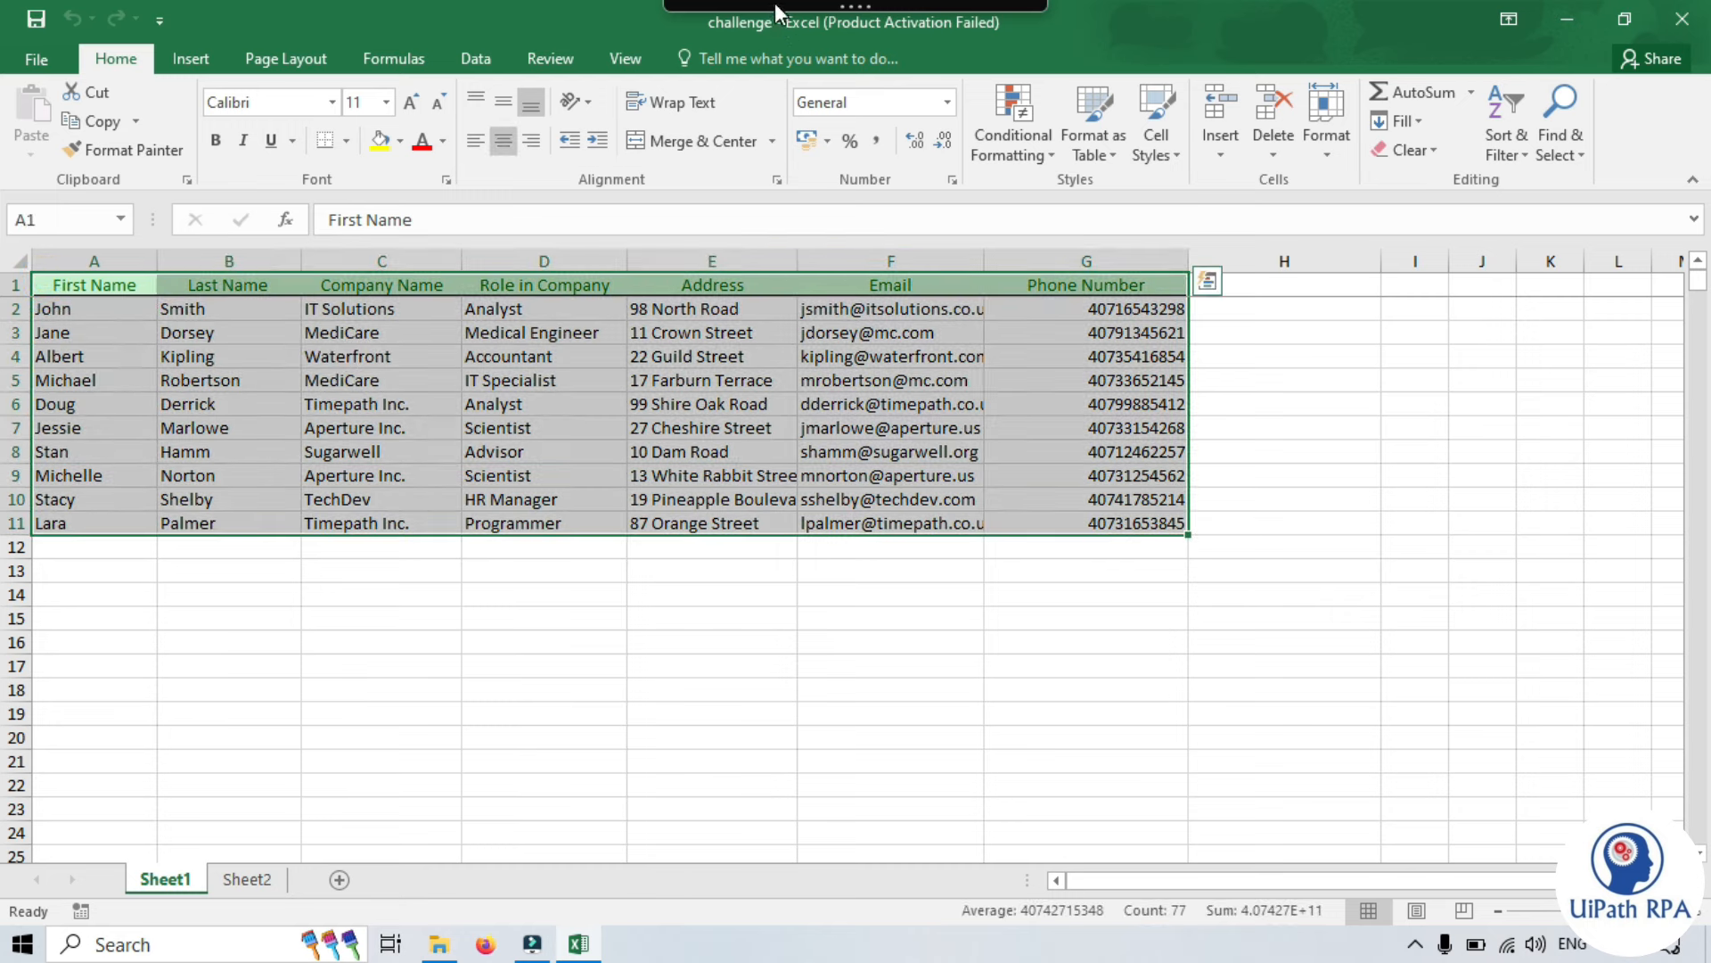
{"action": "mouse_move", "coordinate": [773, 3]}
{"action": "left_click", "coordinate": [747, 30]}
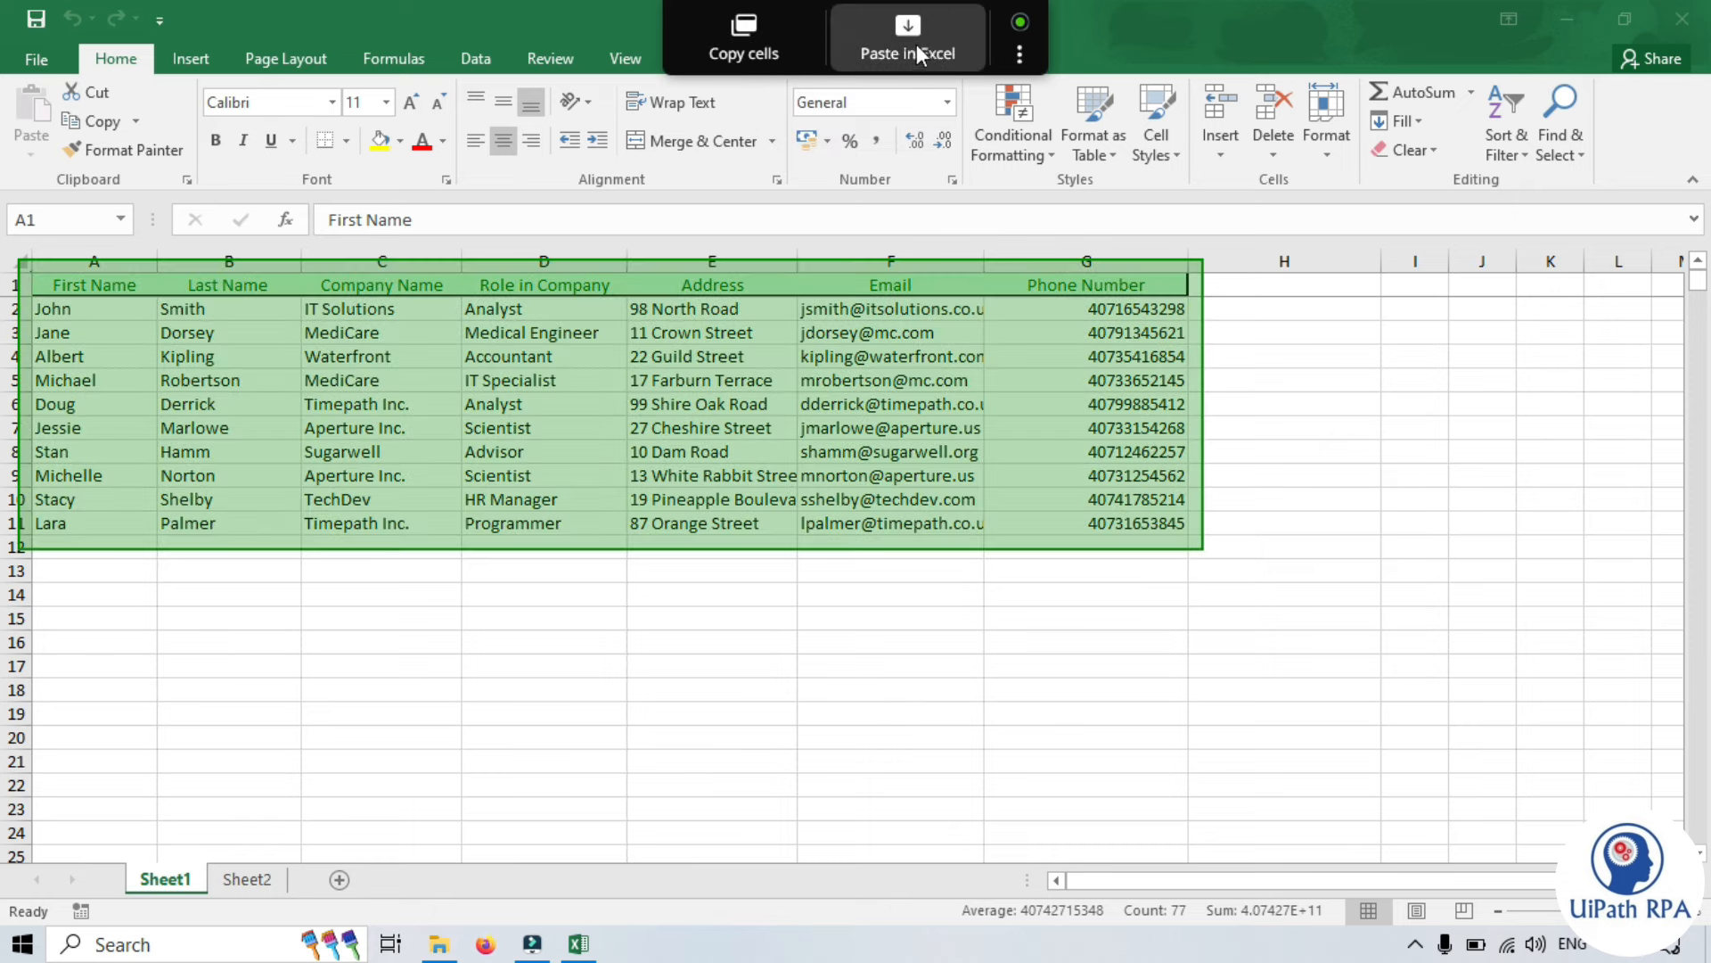
{"action": "left_click", "coordinate": [934, 47]}
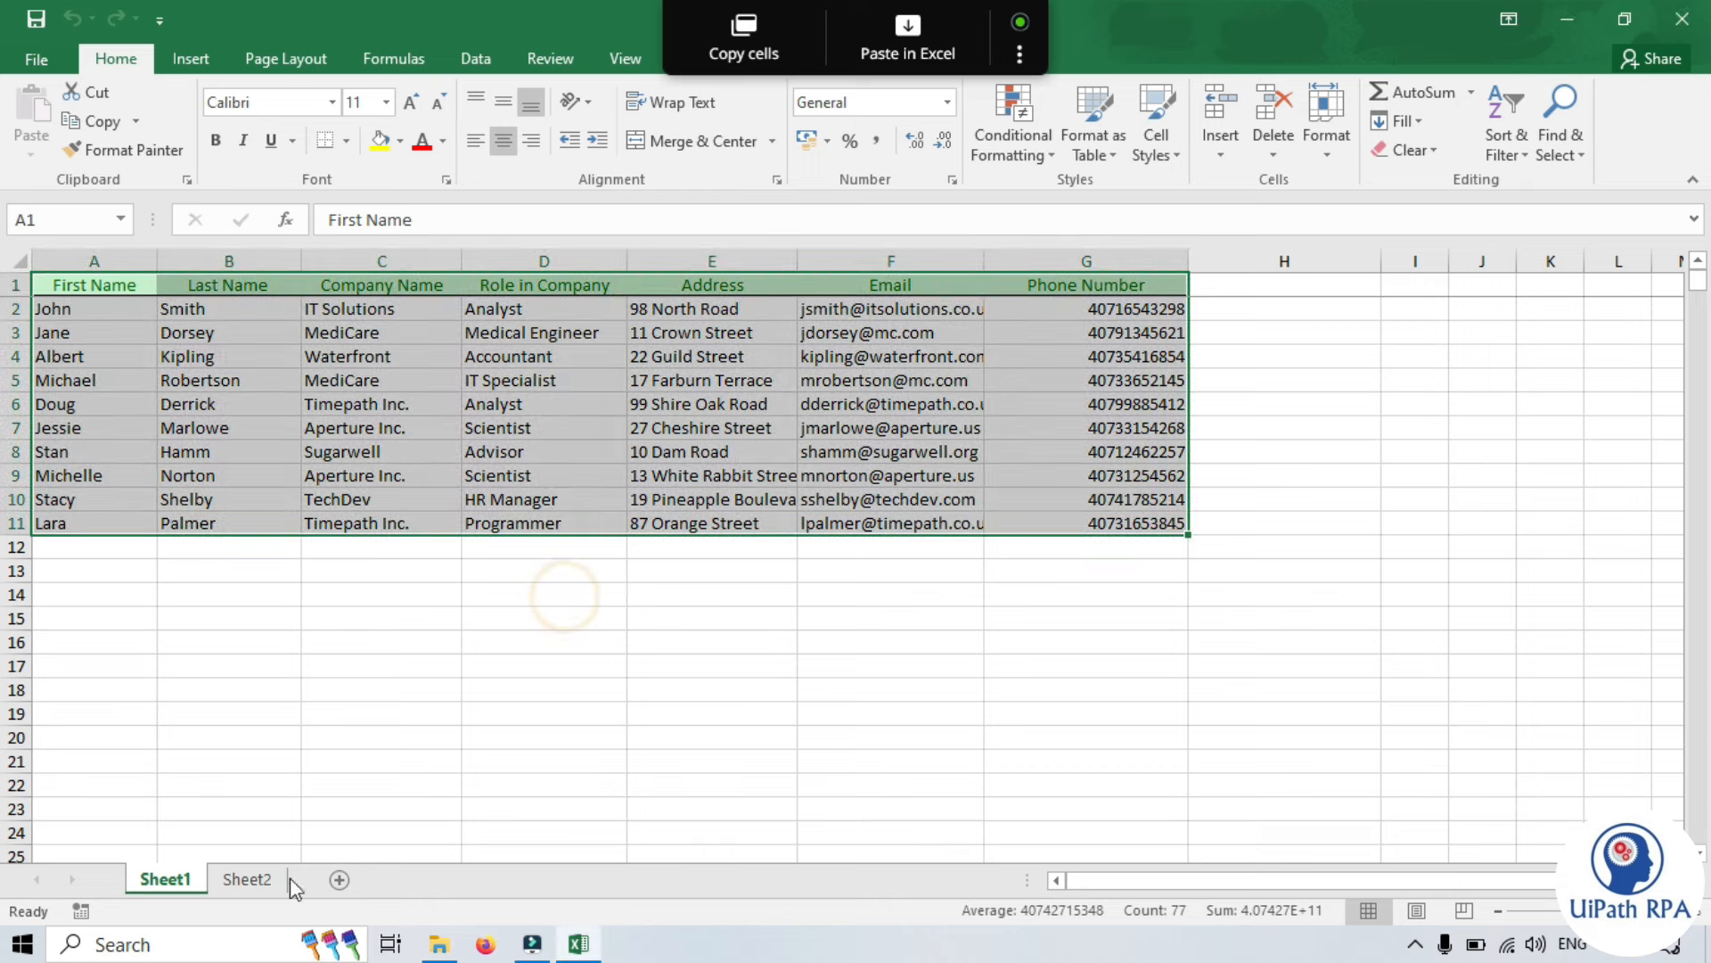
- Start a Clipboard AI paste into Sheet2 beginning at cell A2
{"action": "left_click", "coordinate": [249, 880]}
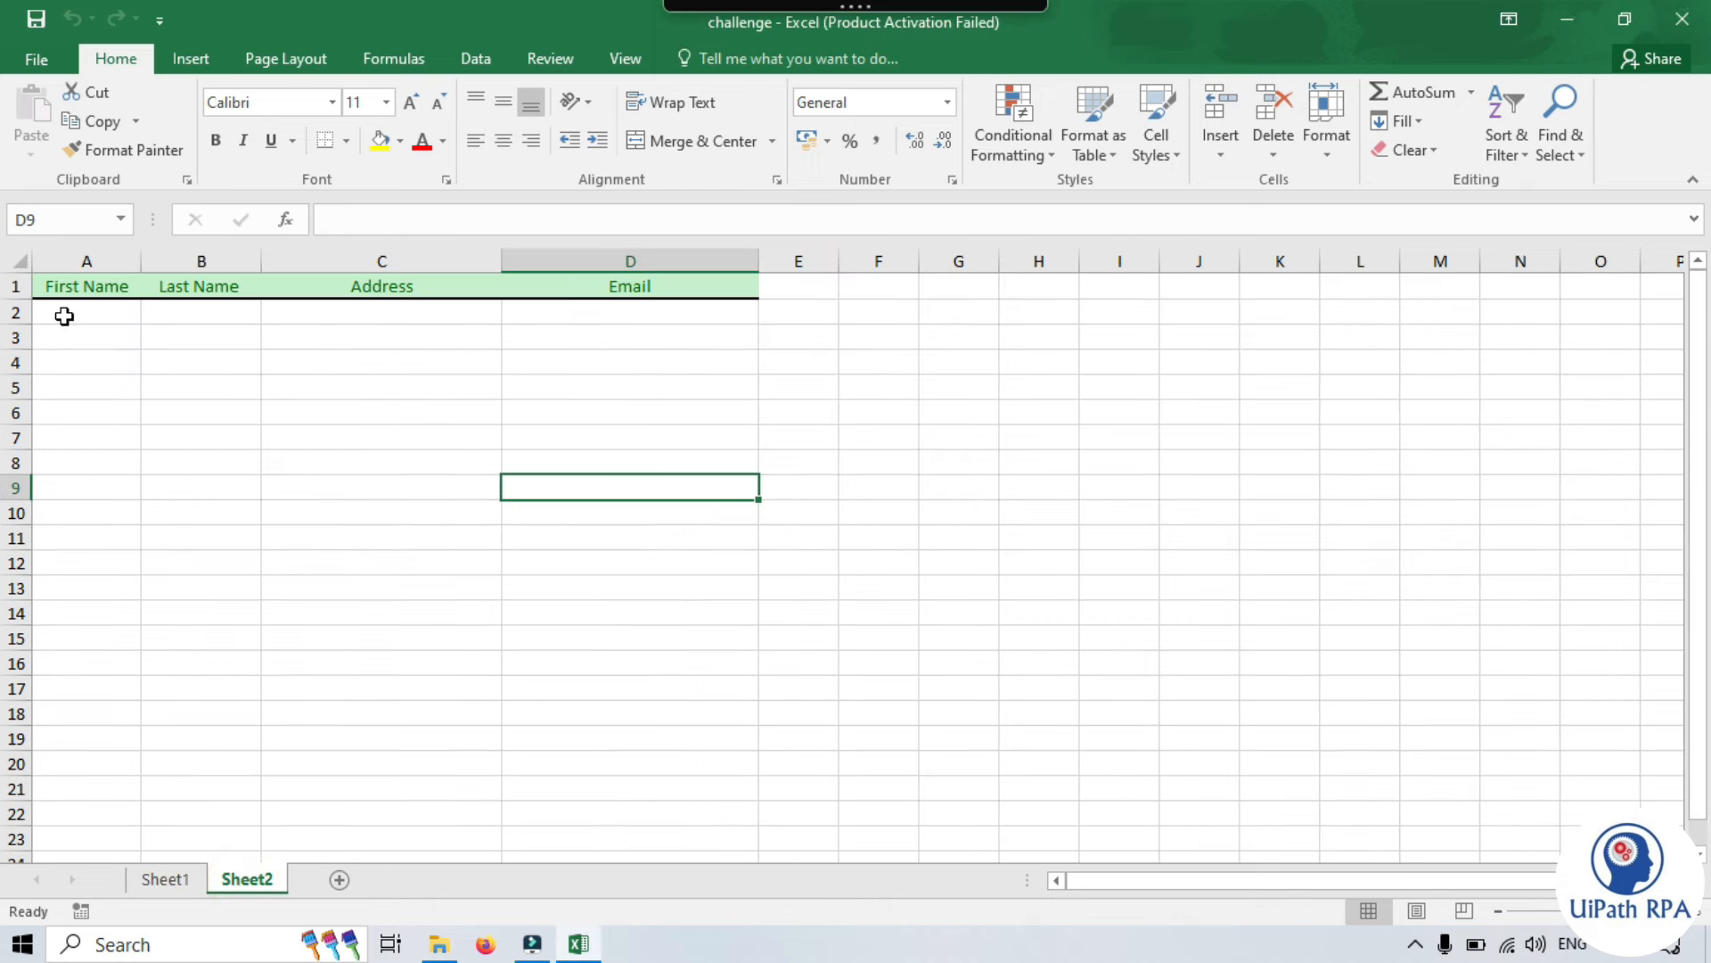
{"action": "left_click", "coordinate": [64, 316]}
{"action": "mouse_move", "coordinate": [900, 11]}
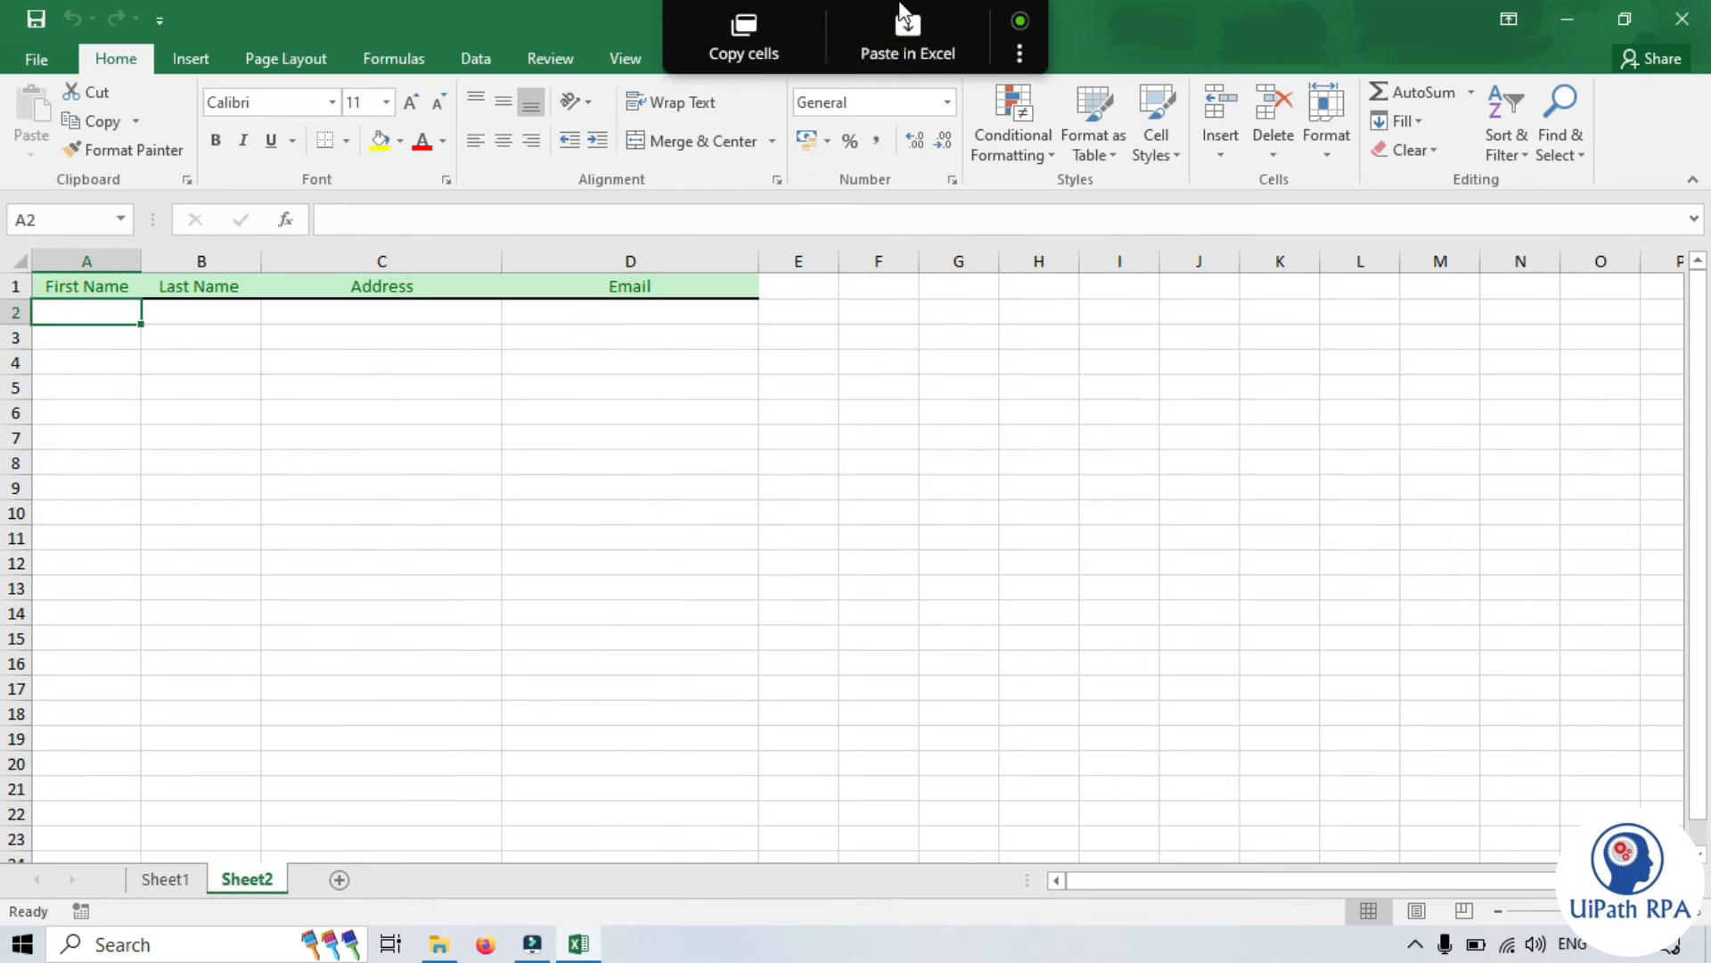
{"action": "left_click", "coordinate": [923, 36]}
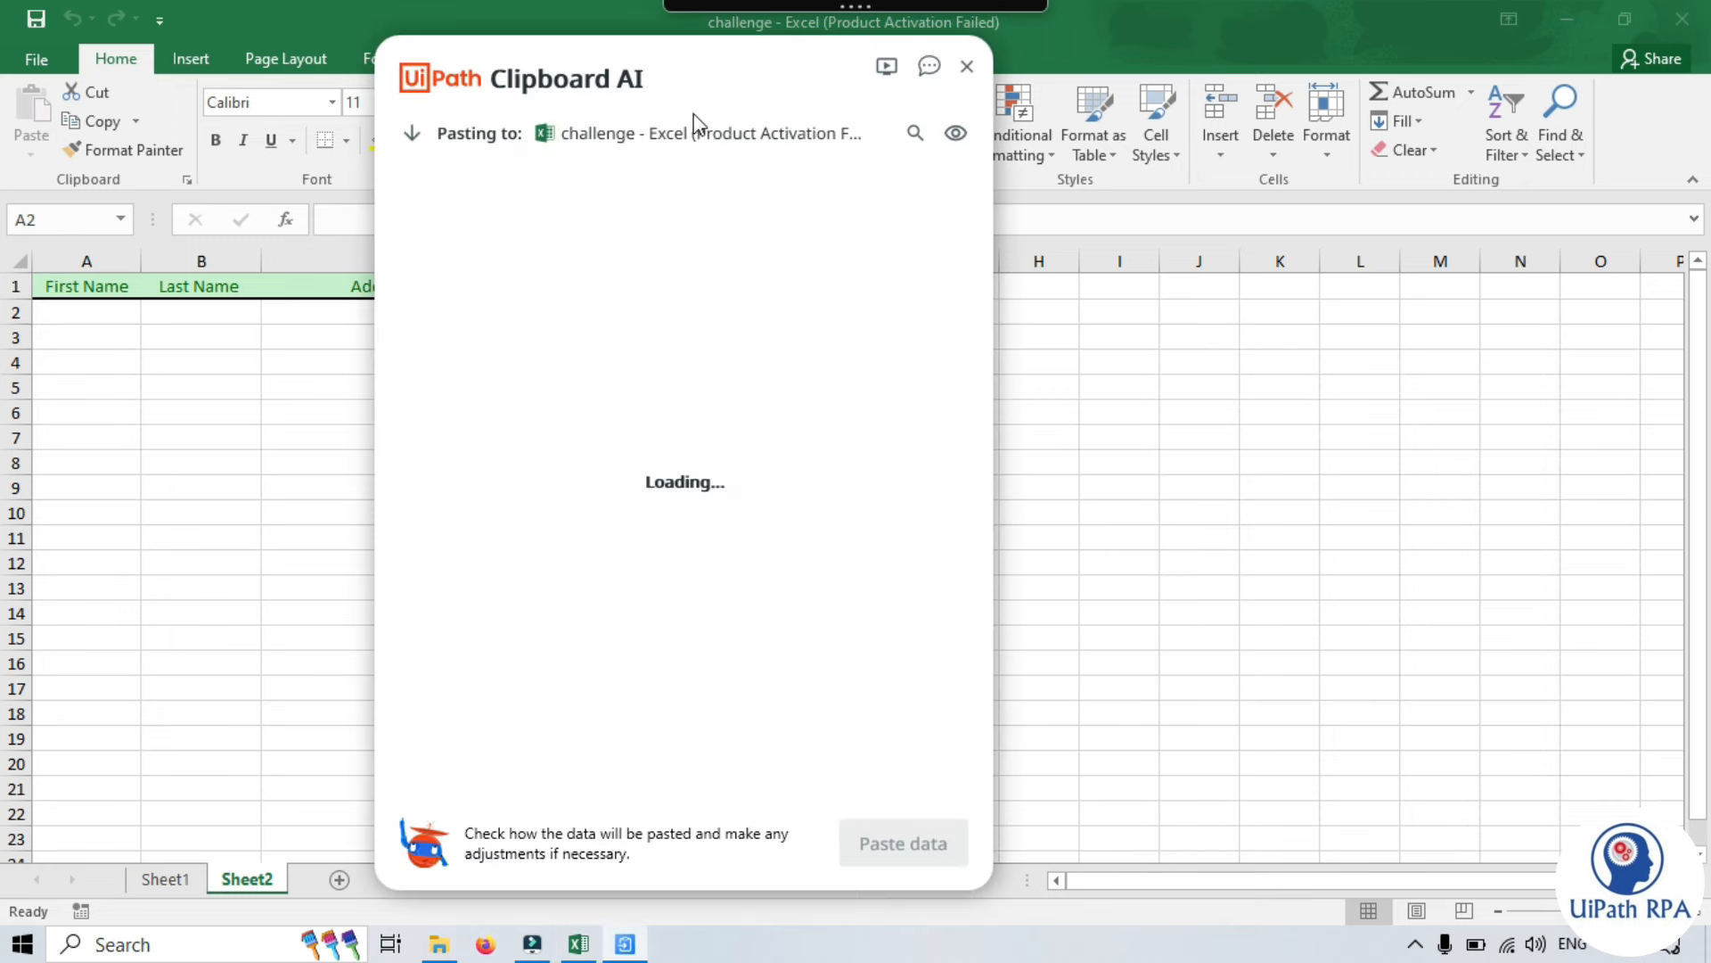
- Dismiss the Mapper tip and reminder, then compare Sheet1's First Name source column before returning to Sheet2
{"action": "left_click_drag", "start_coordinate": [691, 62], "coordinate": [858, 75]}
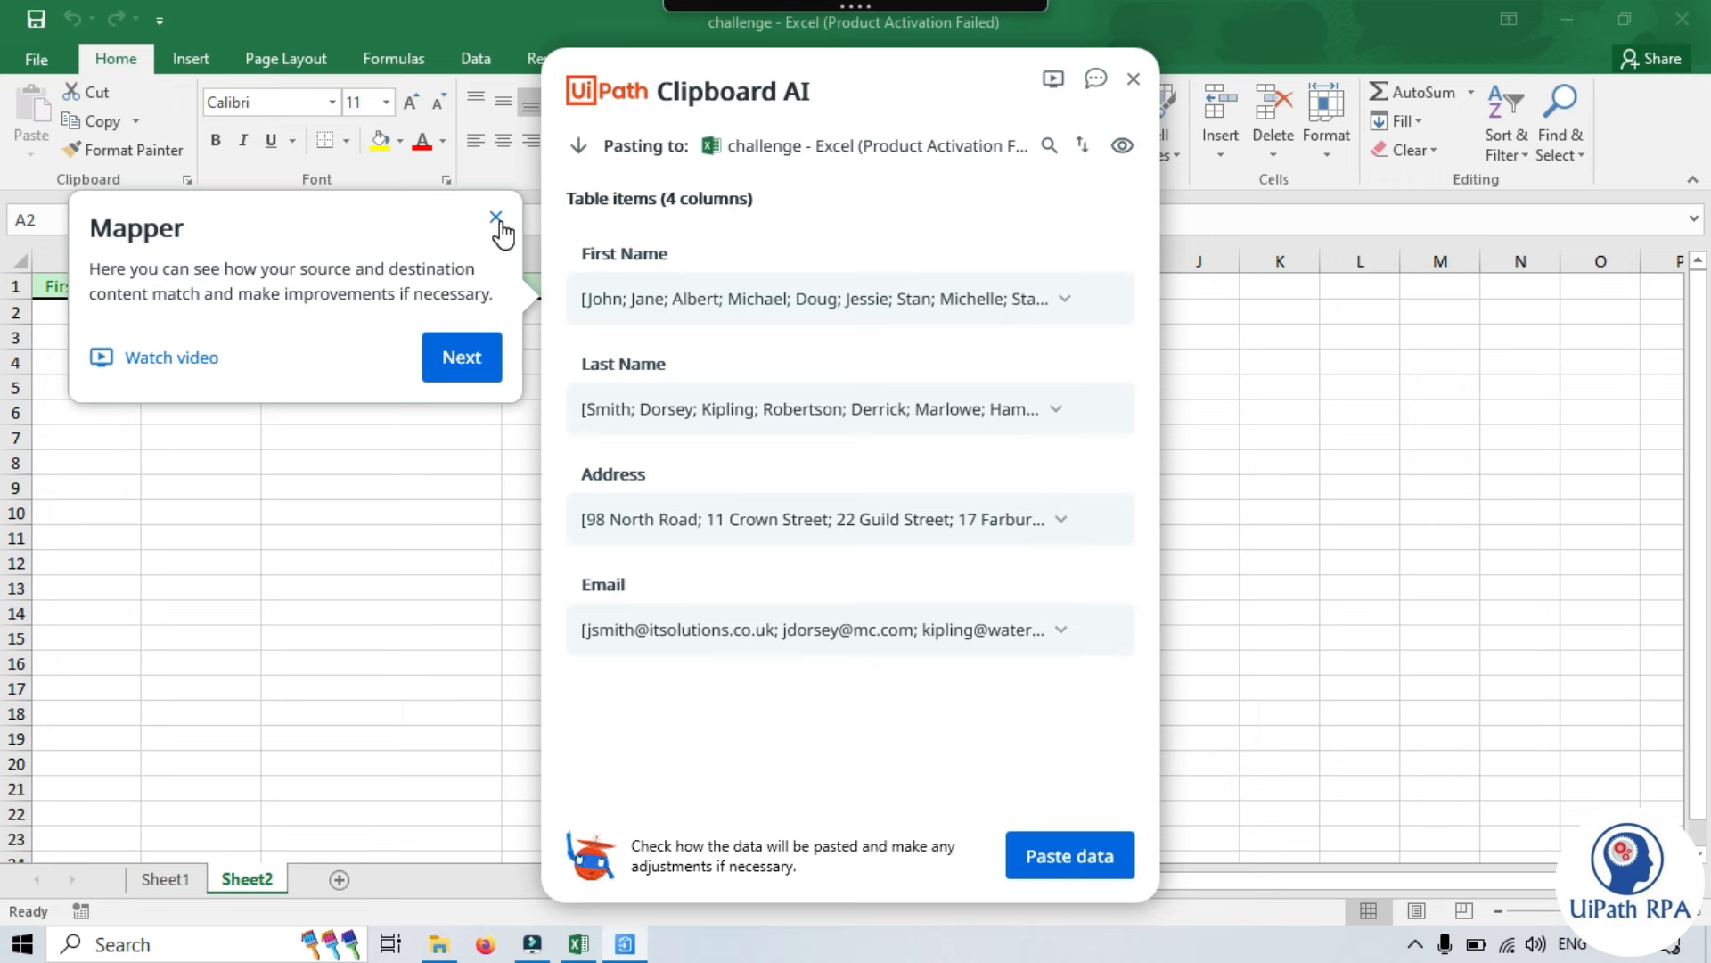
{"action": "left_click", "coordinate": [496, 220]}
{"action": "left_click", "coordinate": [682, 528]}
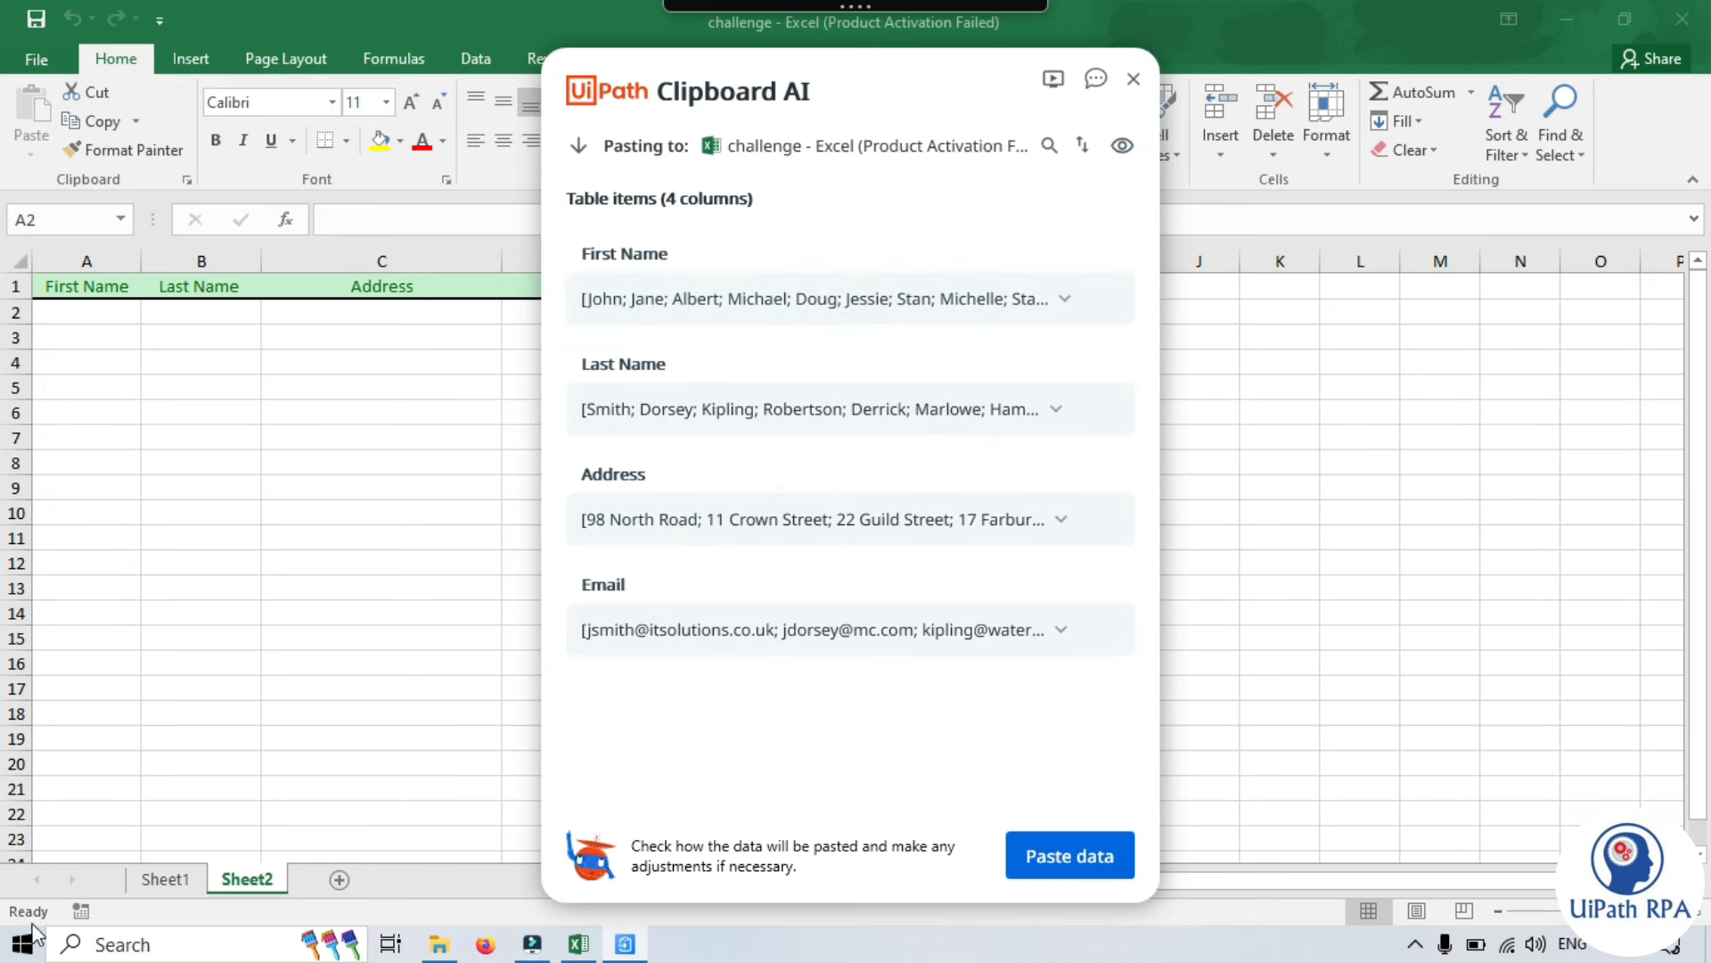
{"action": "left_click", "coordinate": [162, 878]}
{"action": "left_click", "coordinate": [98, 314]}
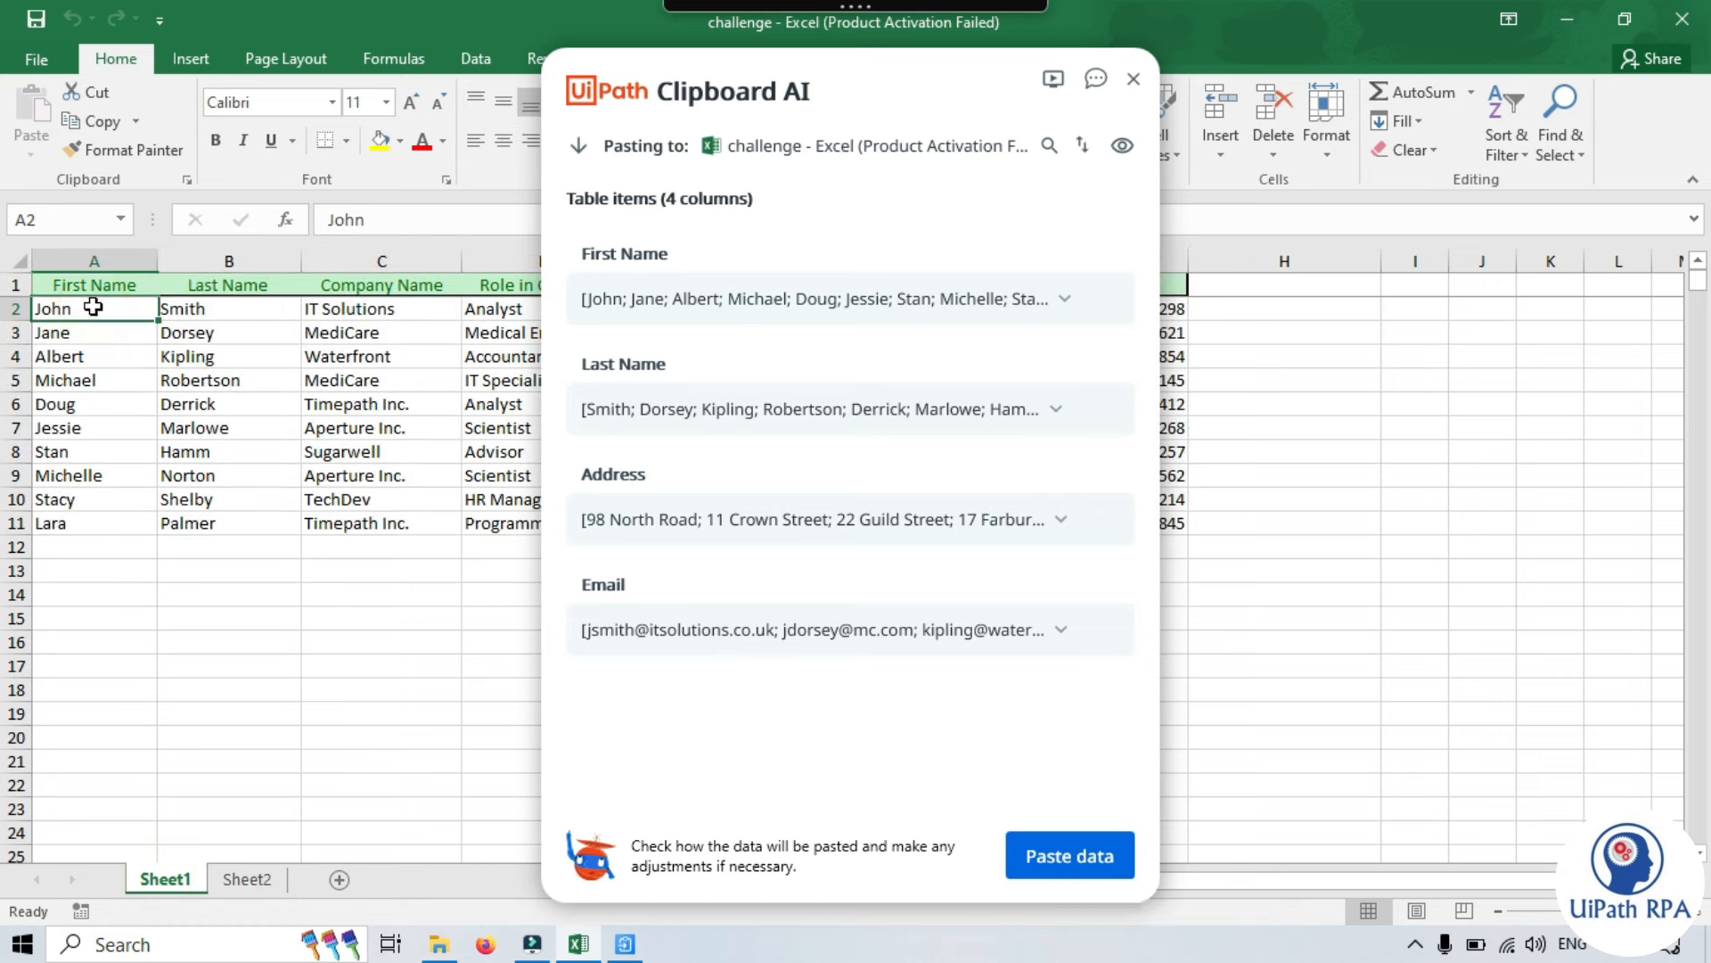
{"action": "left_click", "coordinate": [92, 260]}
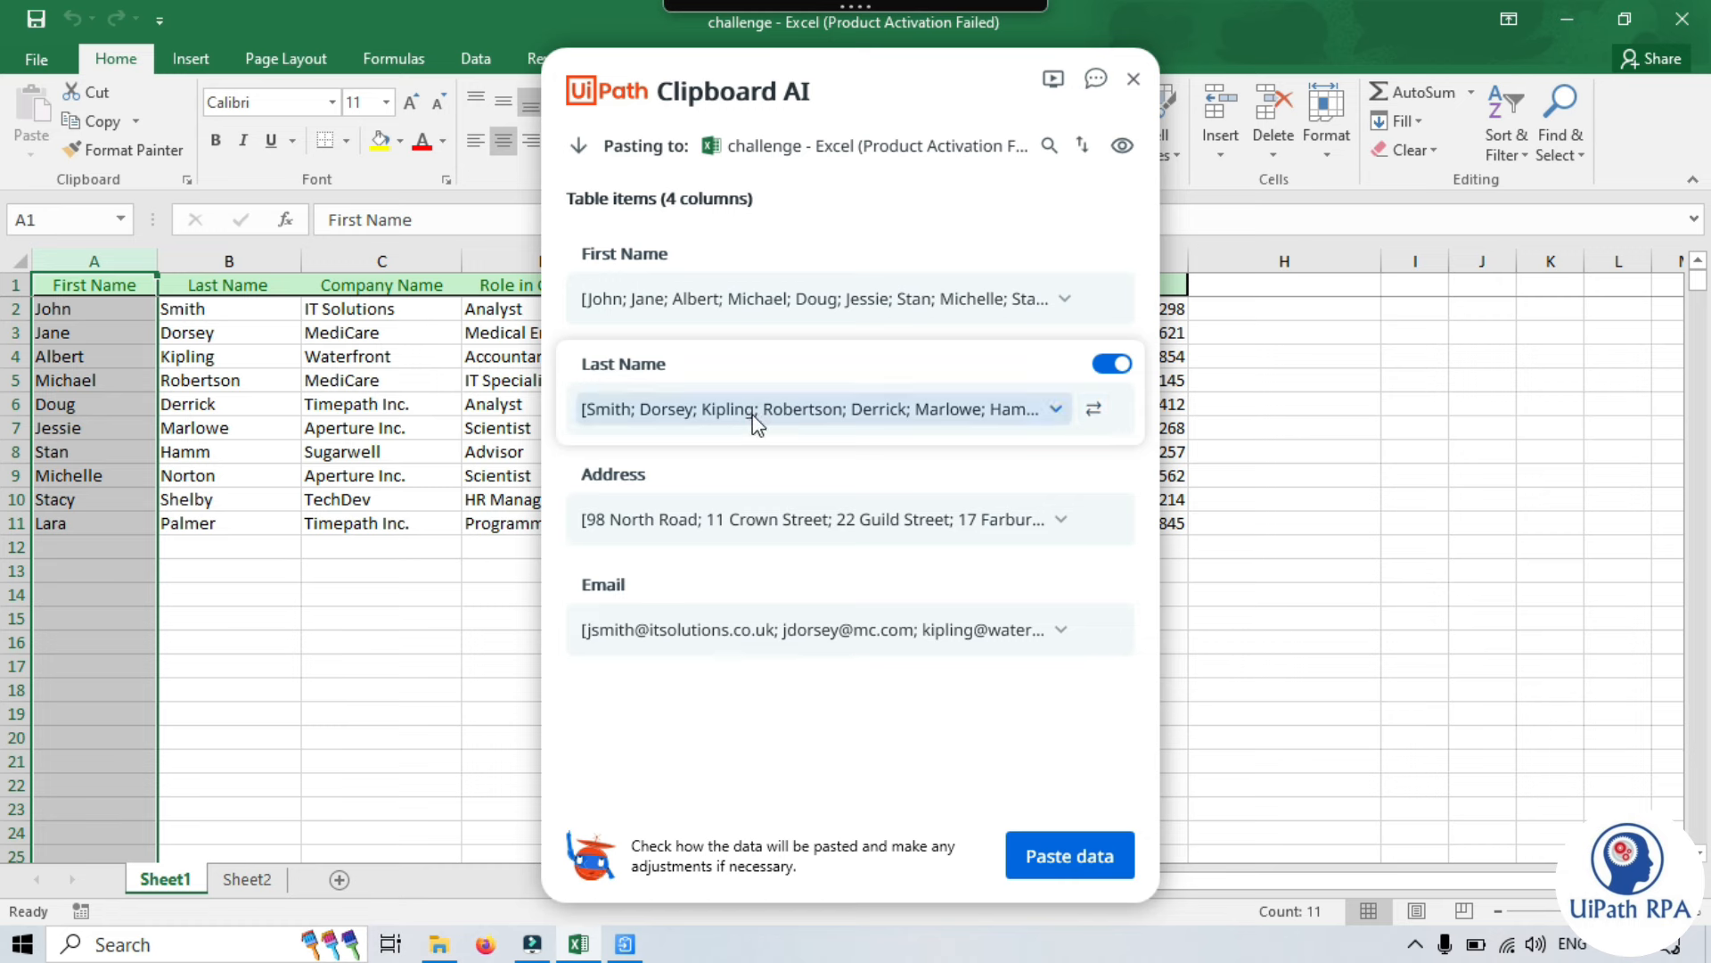
{"action": "mouse_move", "coordinate": [700, 532]}
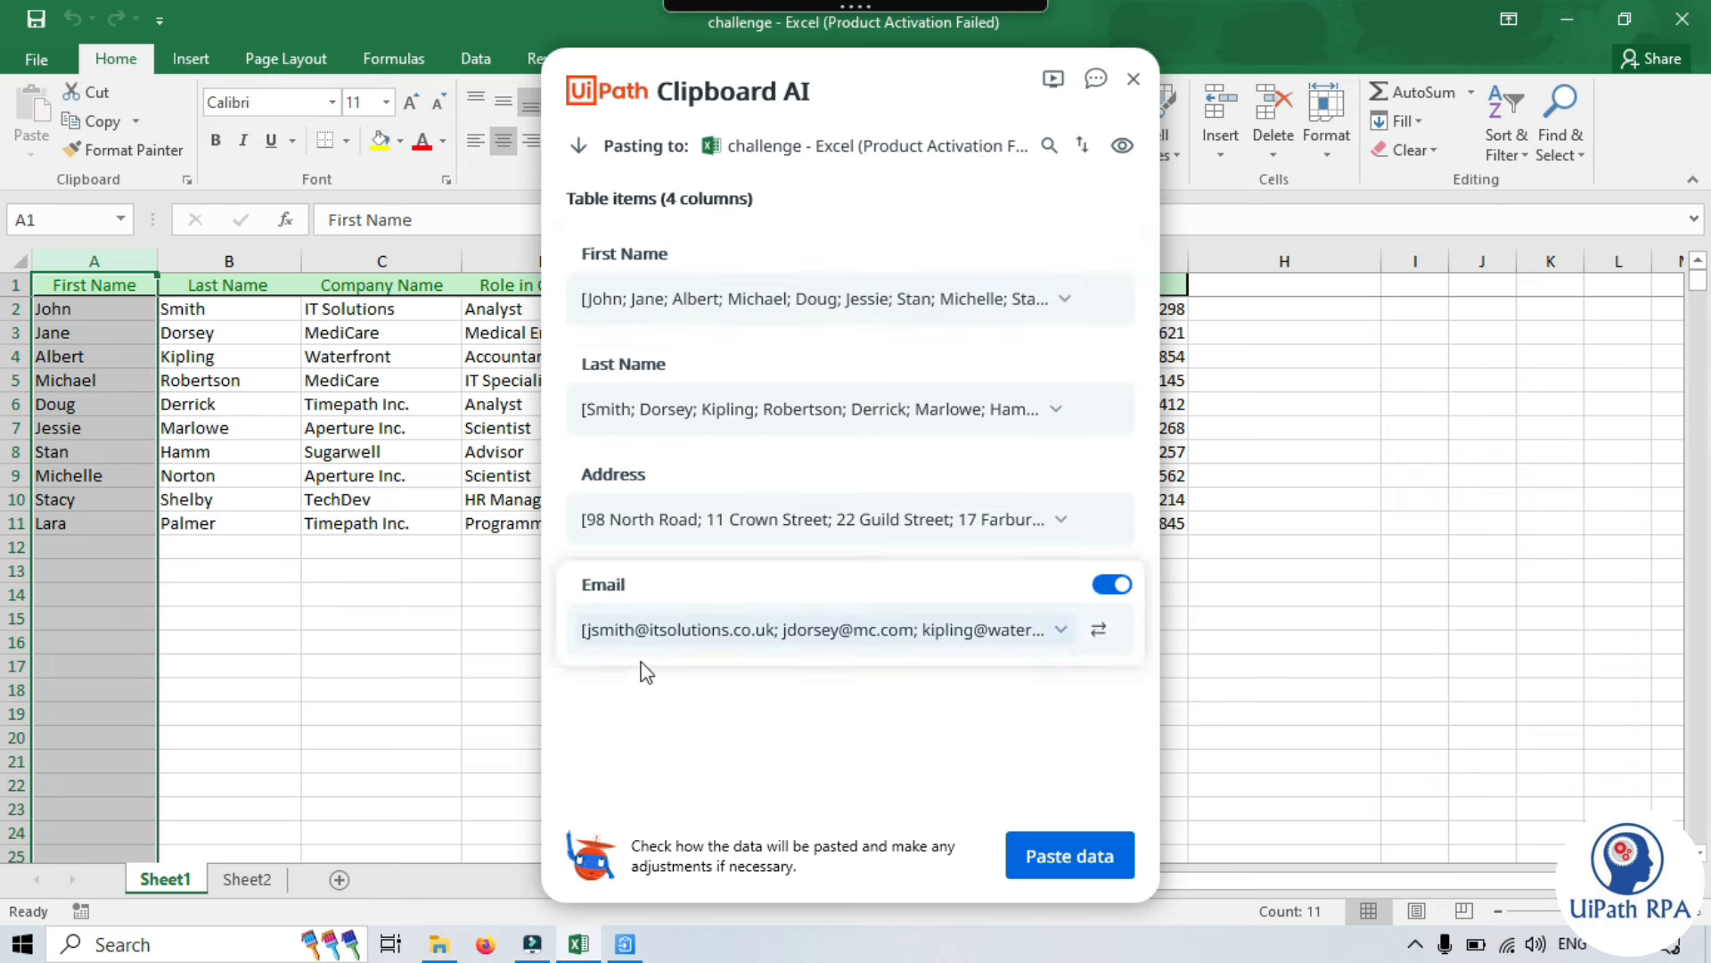
{"action": "left_click", "coordinate": [268, 737]}
{"action": "left_click", "coordinate": [245, 879]}
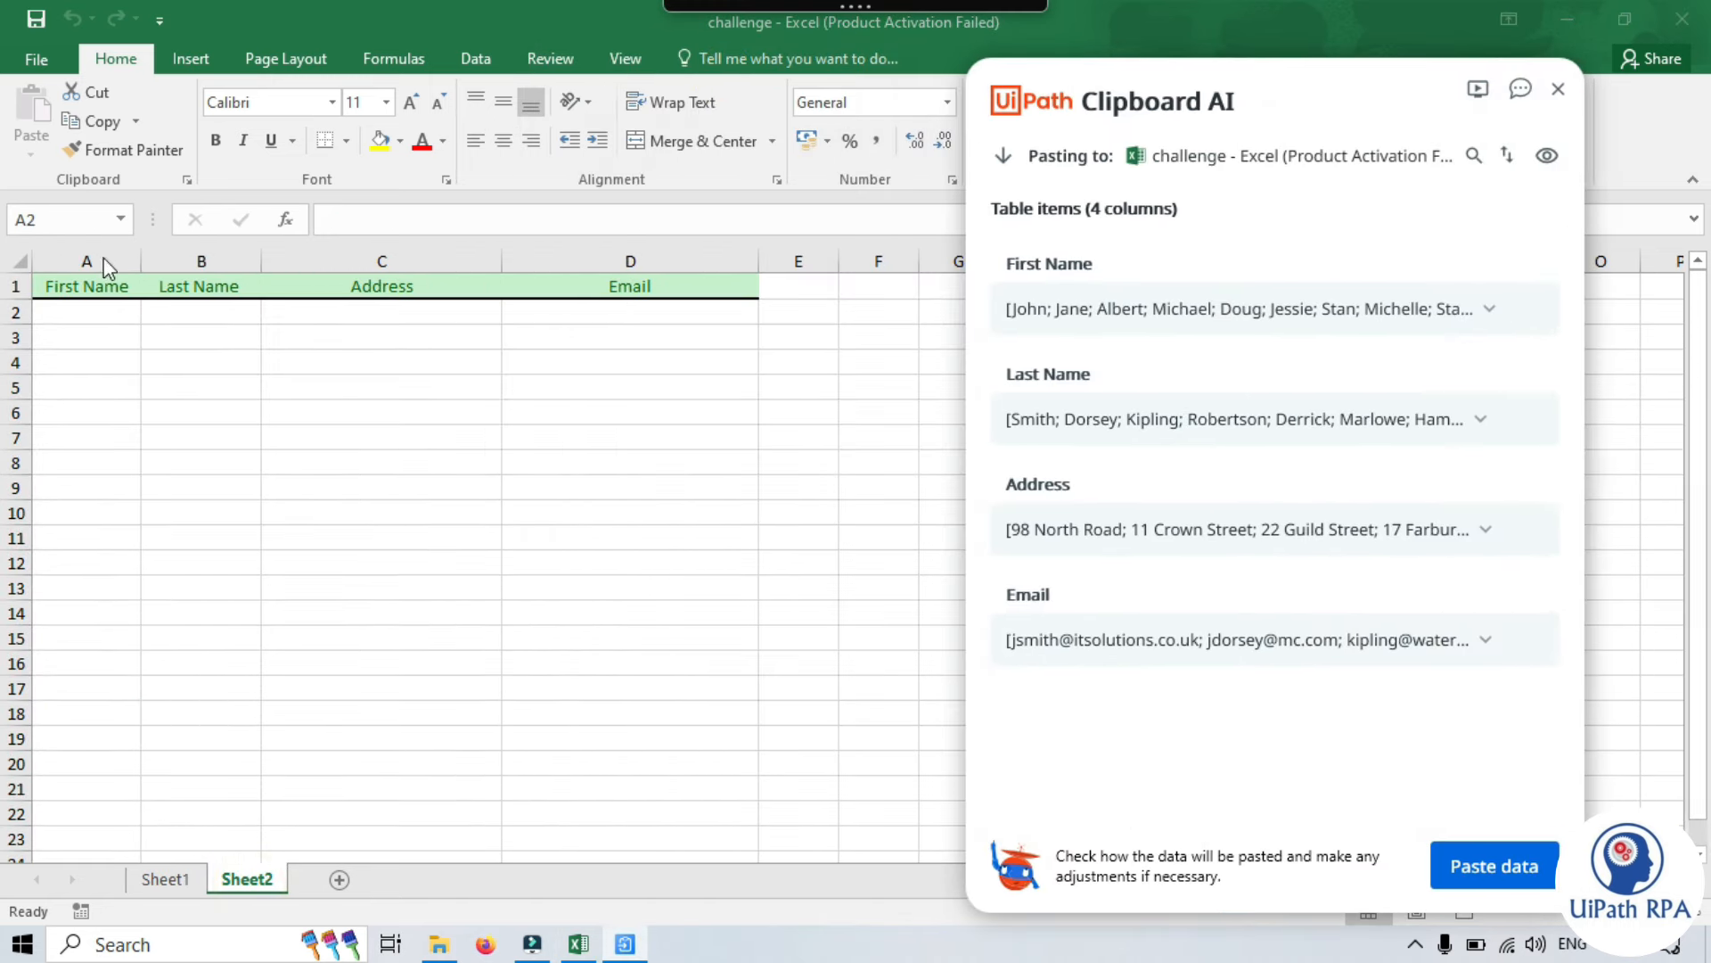
- Toggle the Email column off and back on so all four columns map, repositioning the panel
{"action": "left_click_drag", "start_coordinate": [1234, 95], "coordinate": [960, 83]}
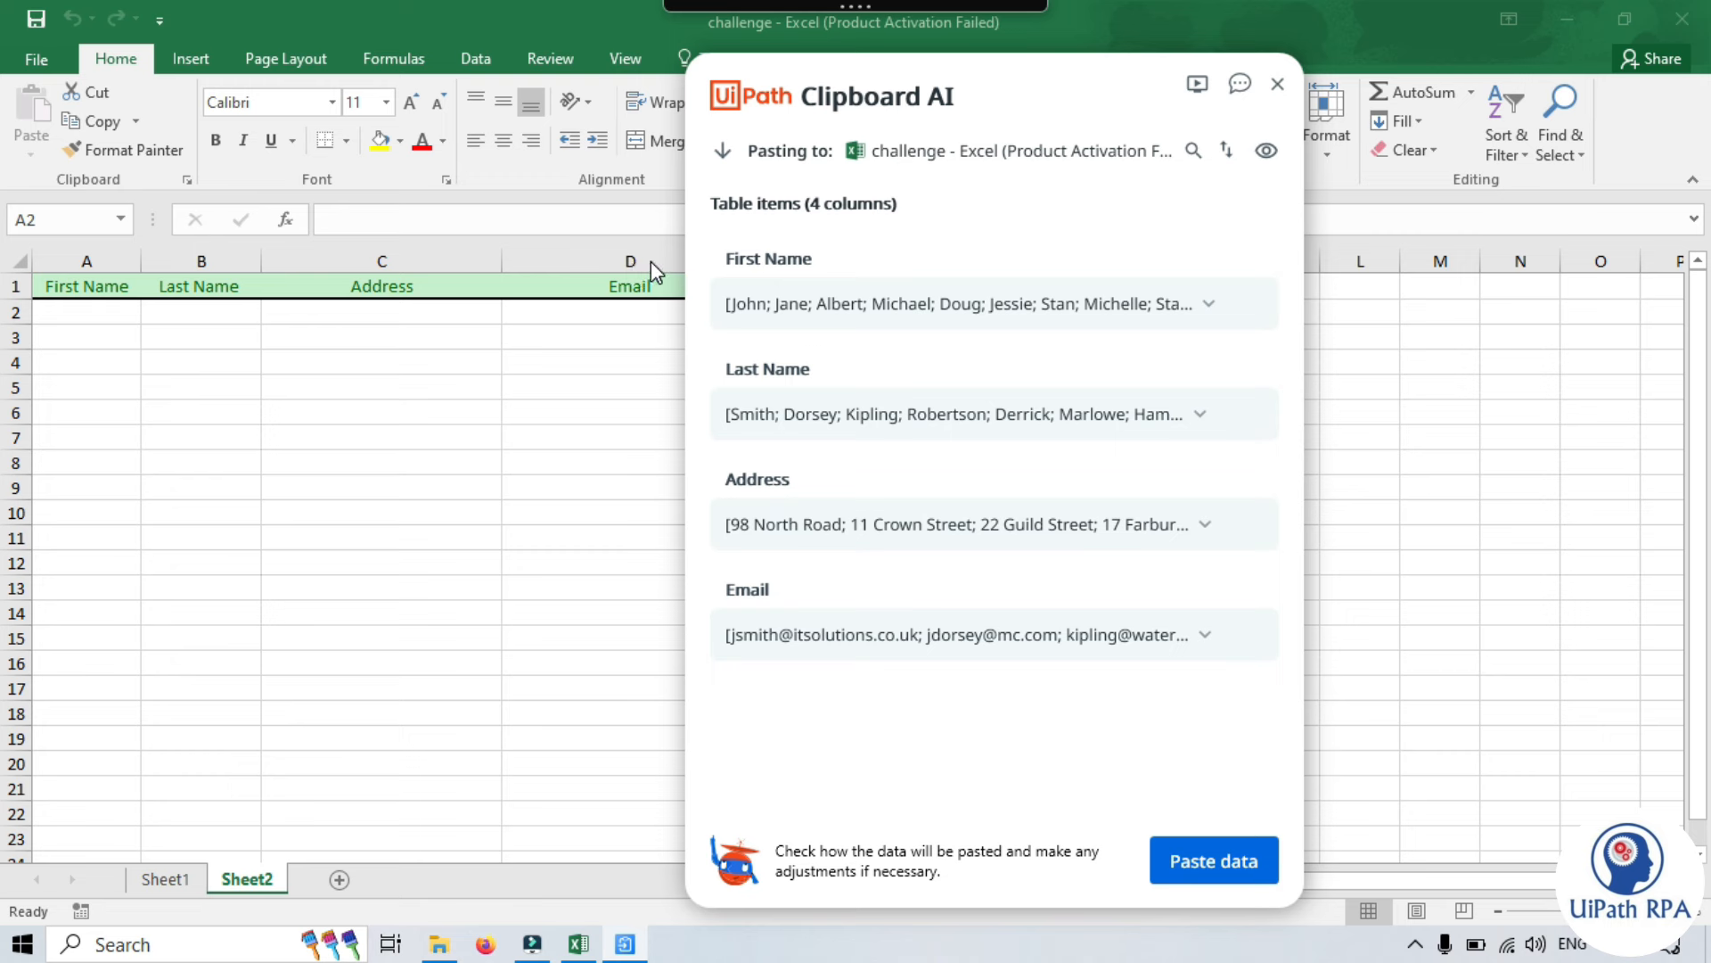
{"action": "mouse_move", "coordinate": [1270, 626]}
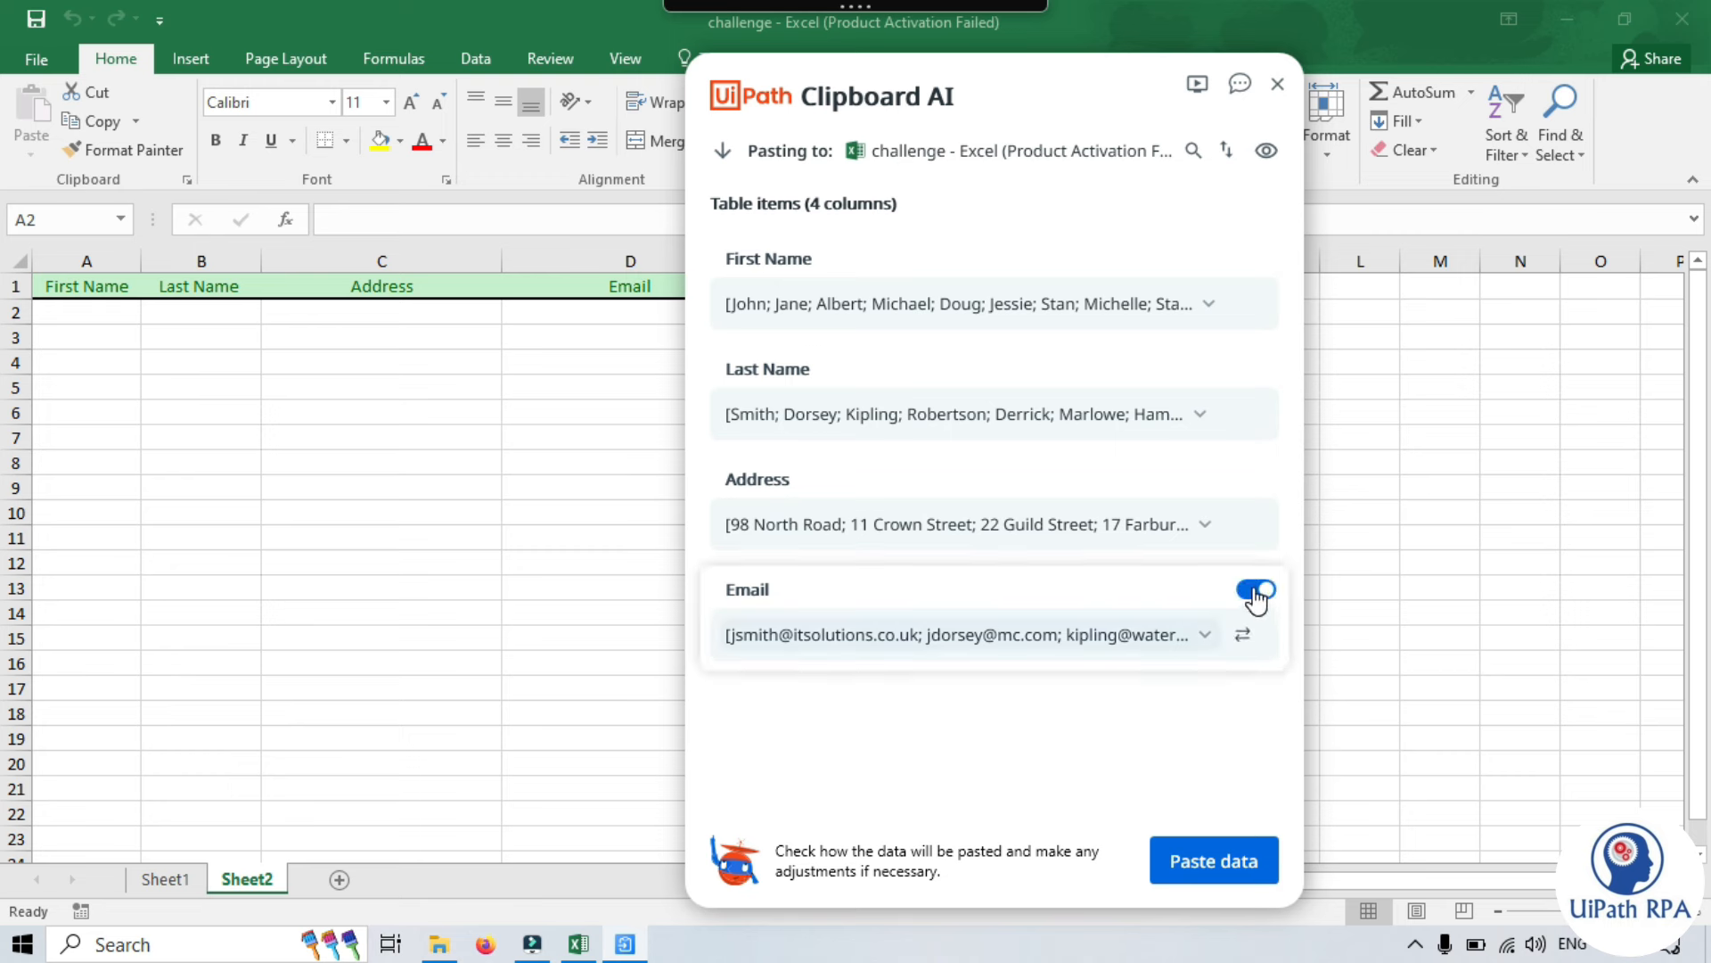
{"action": "left_click", "coordinate": [1250, 593]}
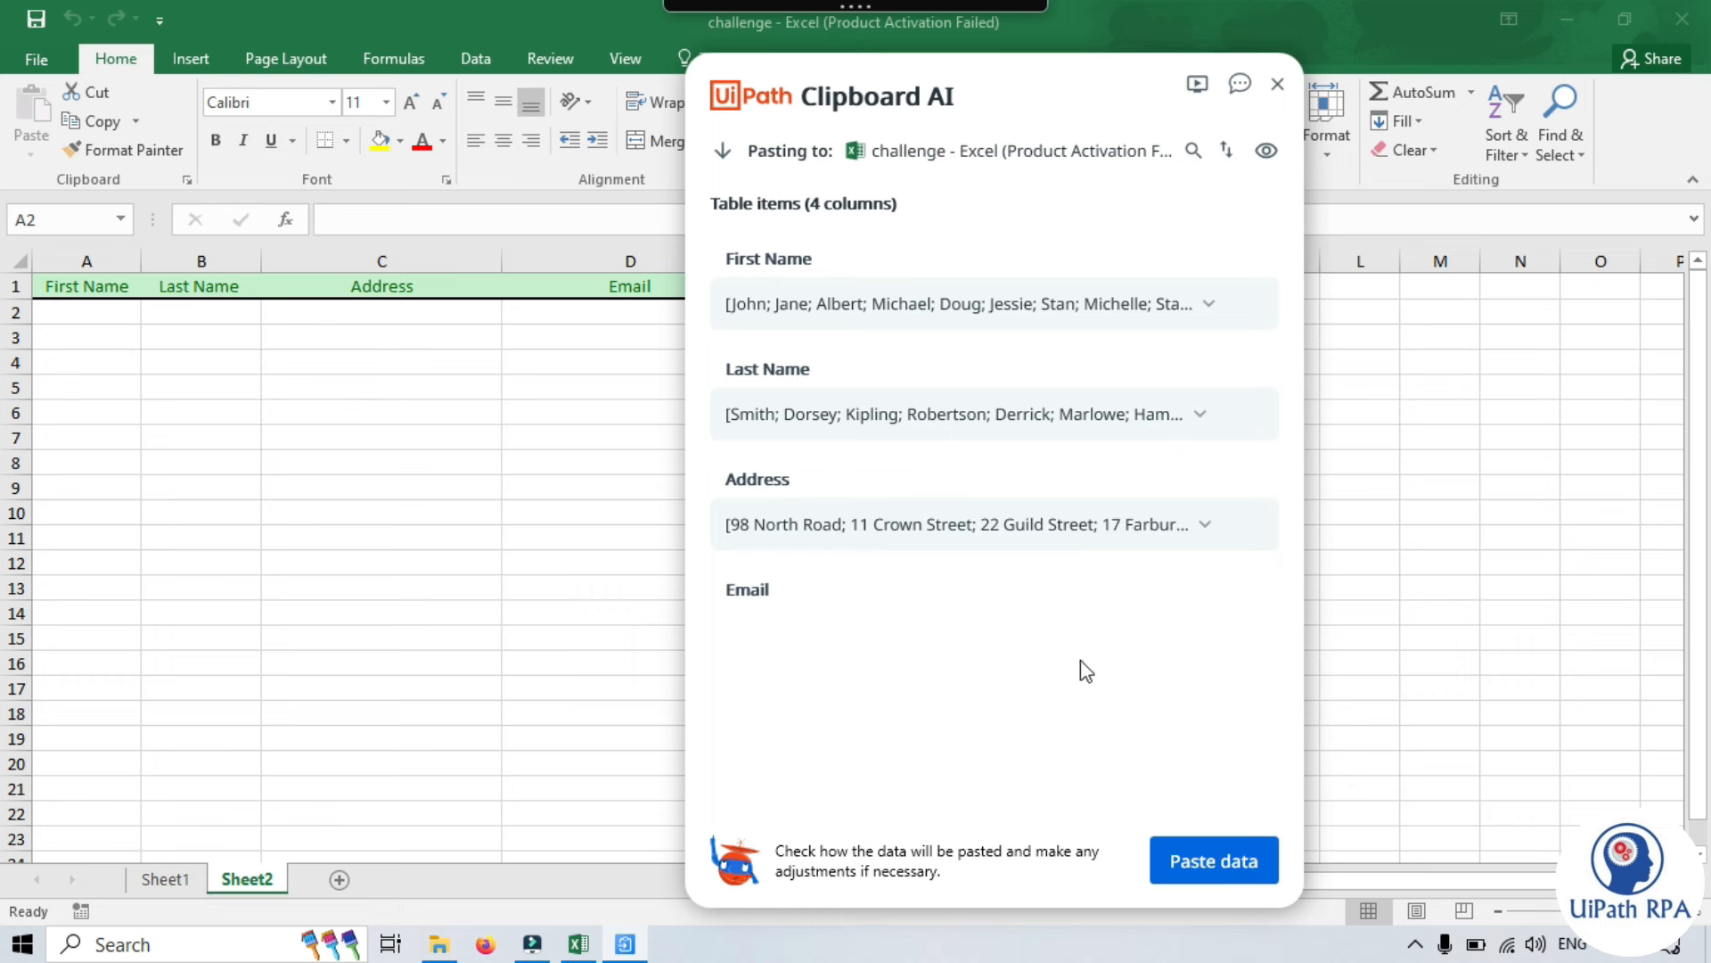
{"action": "left_click", "coordinate": [1269, 591]}
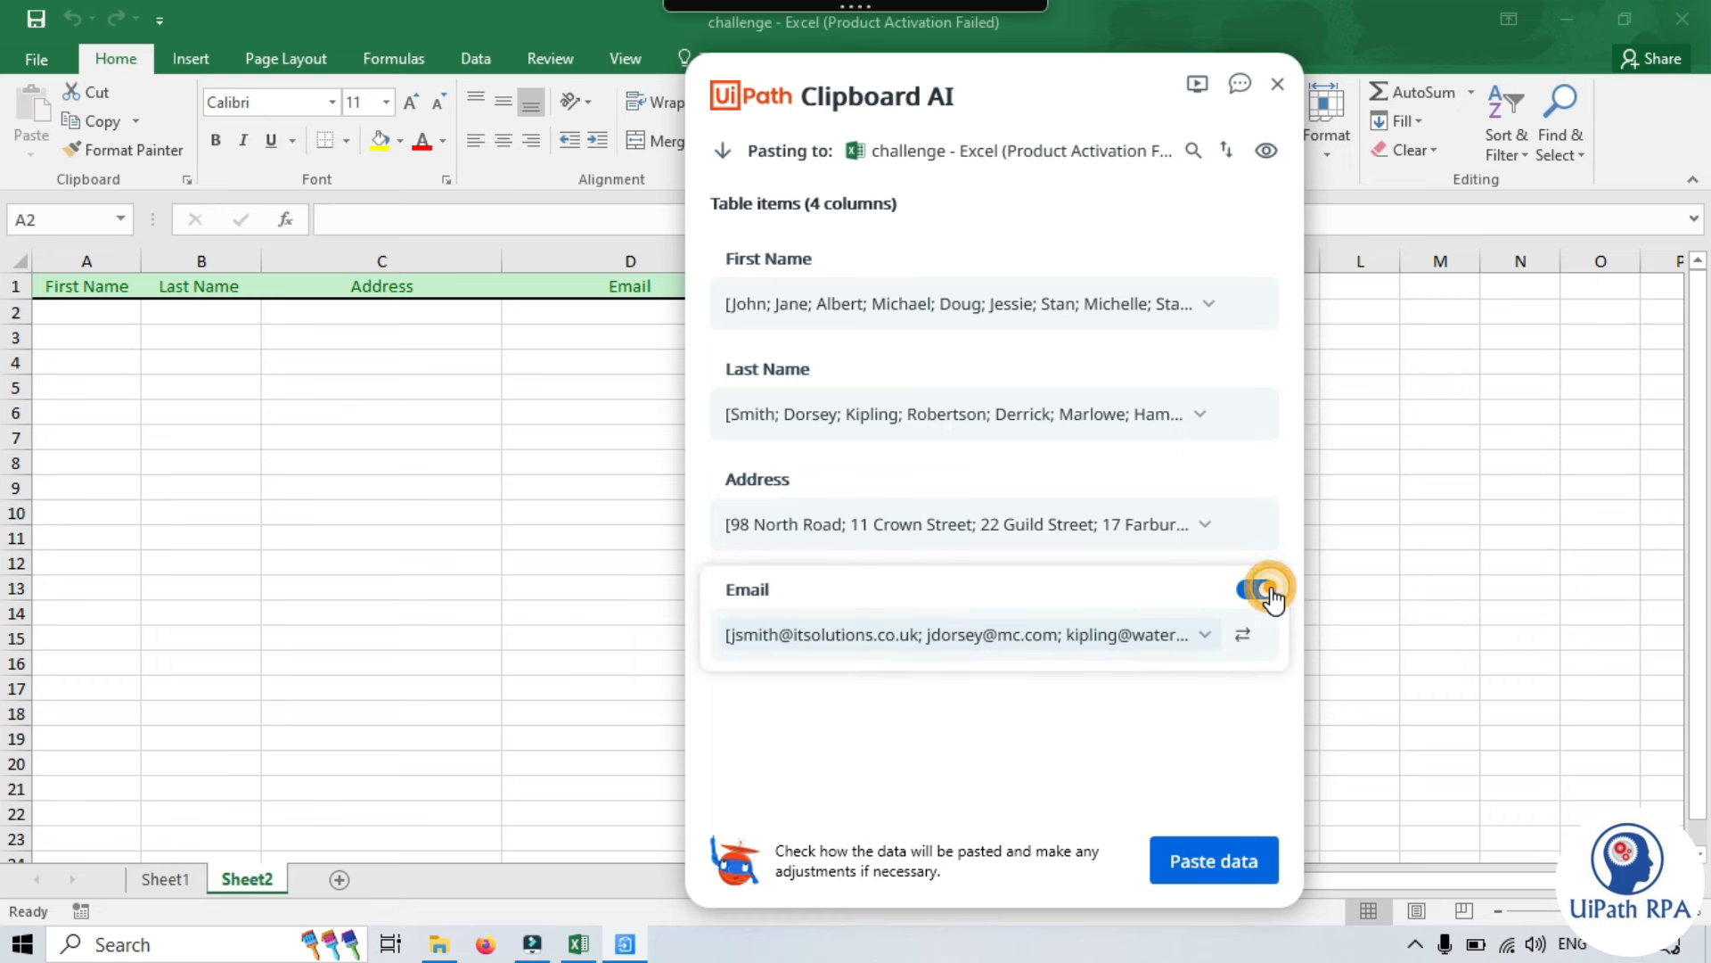
{"action": "left_click", "coordinate": [1000, 722]}
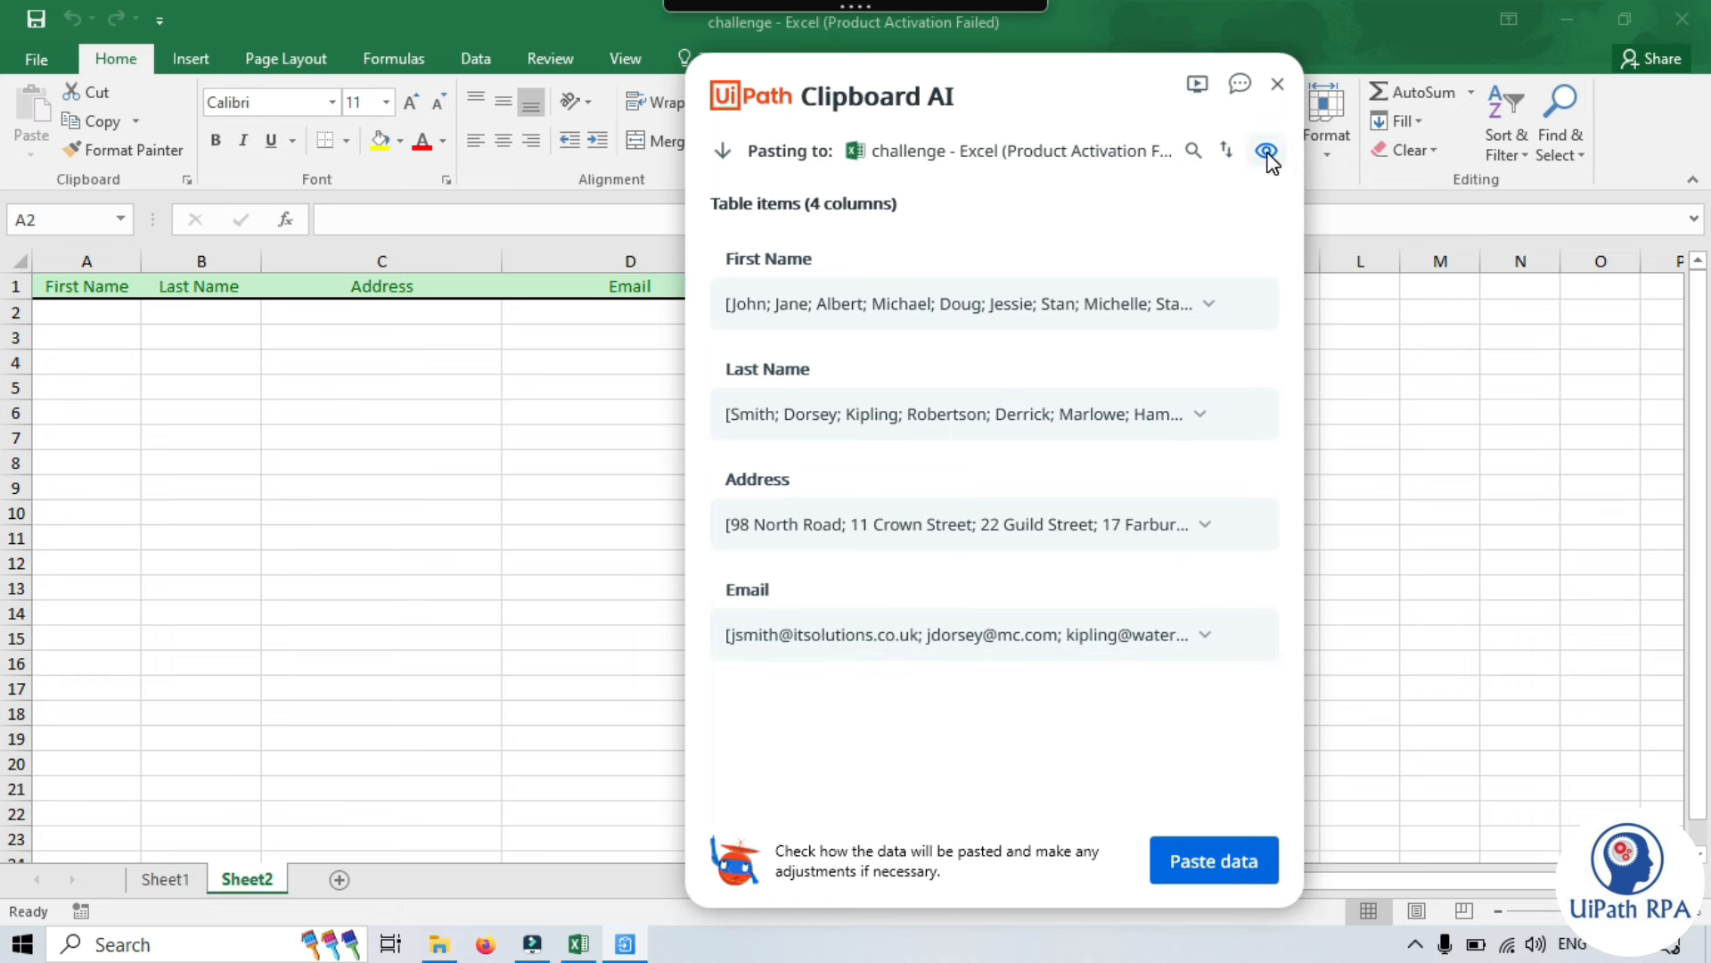
{"action": "left_click", "coordinate": [981, 62]}
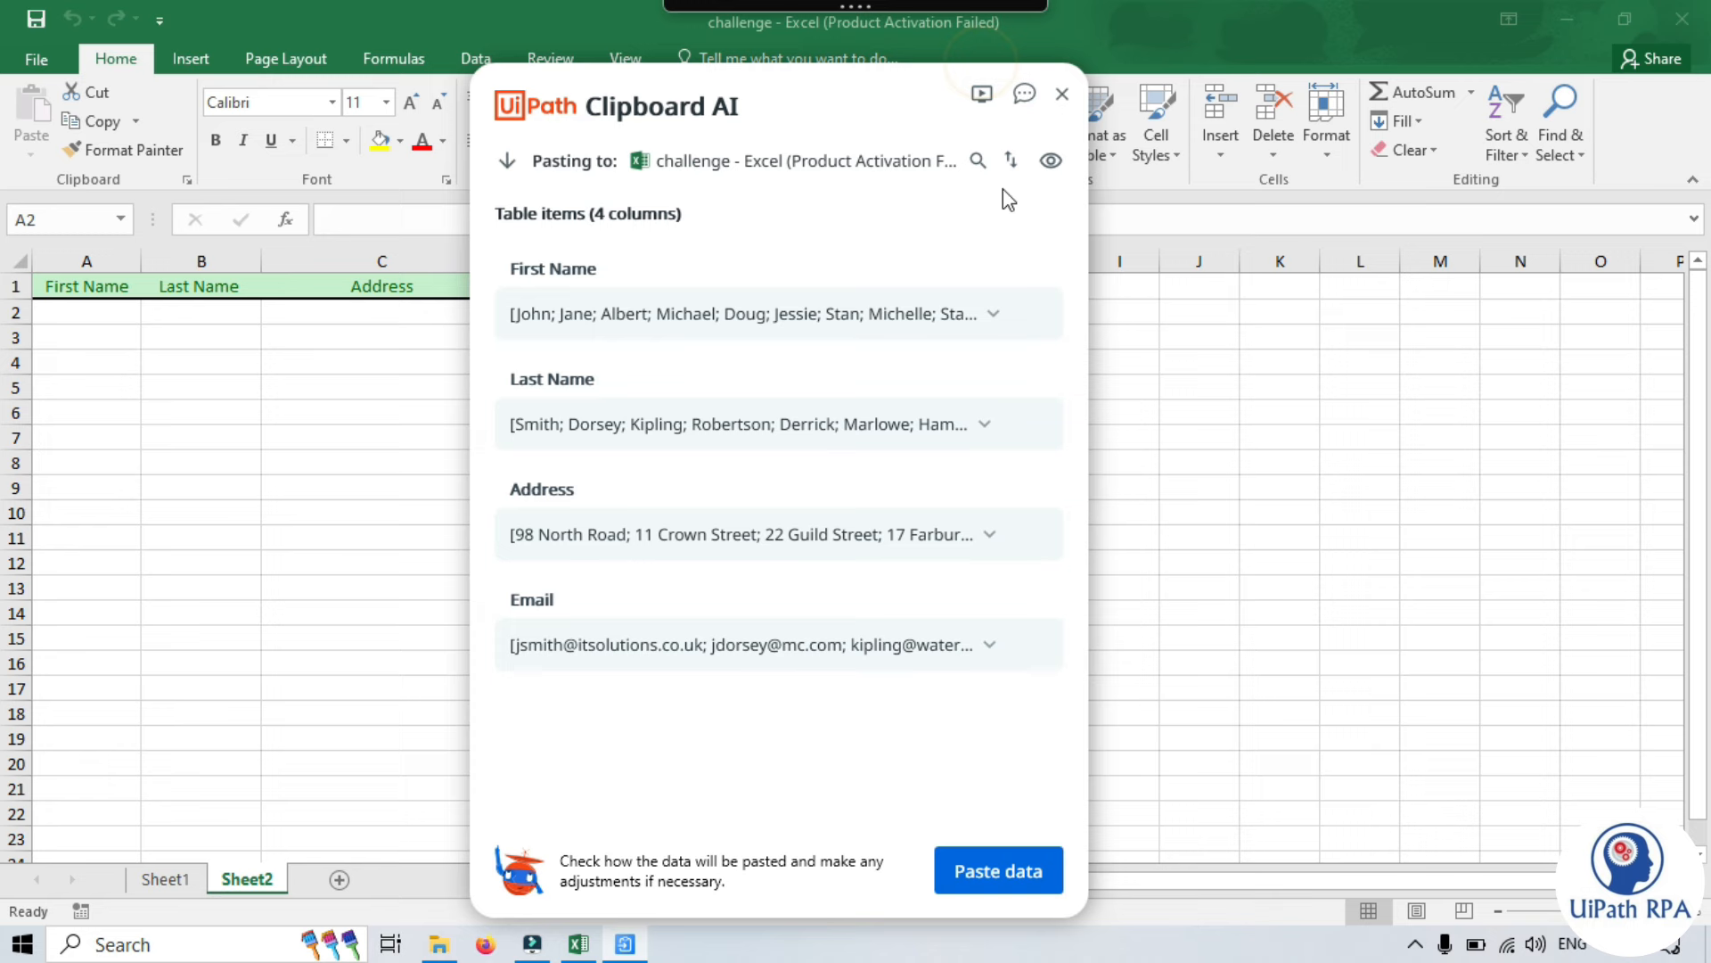
{"action": "left_click", "coordinate": [1052, 160]}
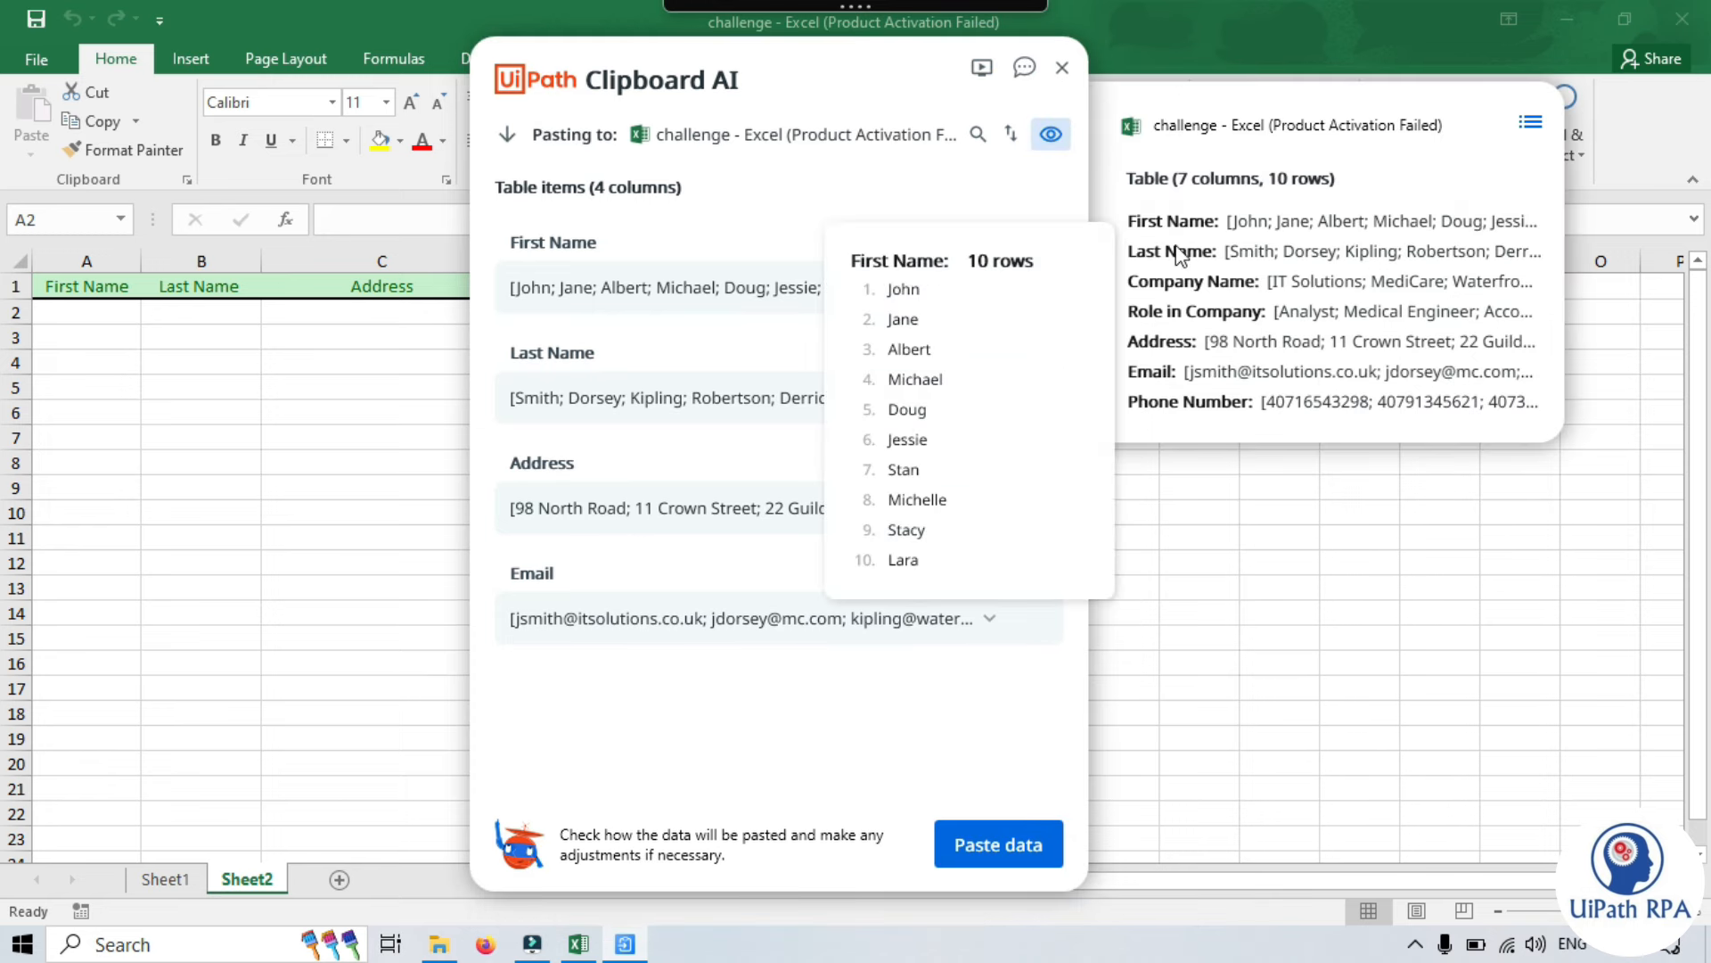
{"action": "mouse_move", "coordinate": [1174, 253]}
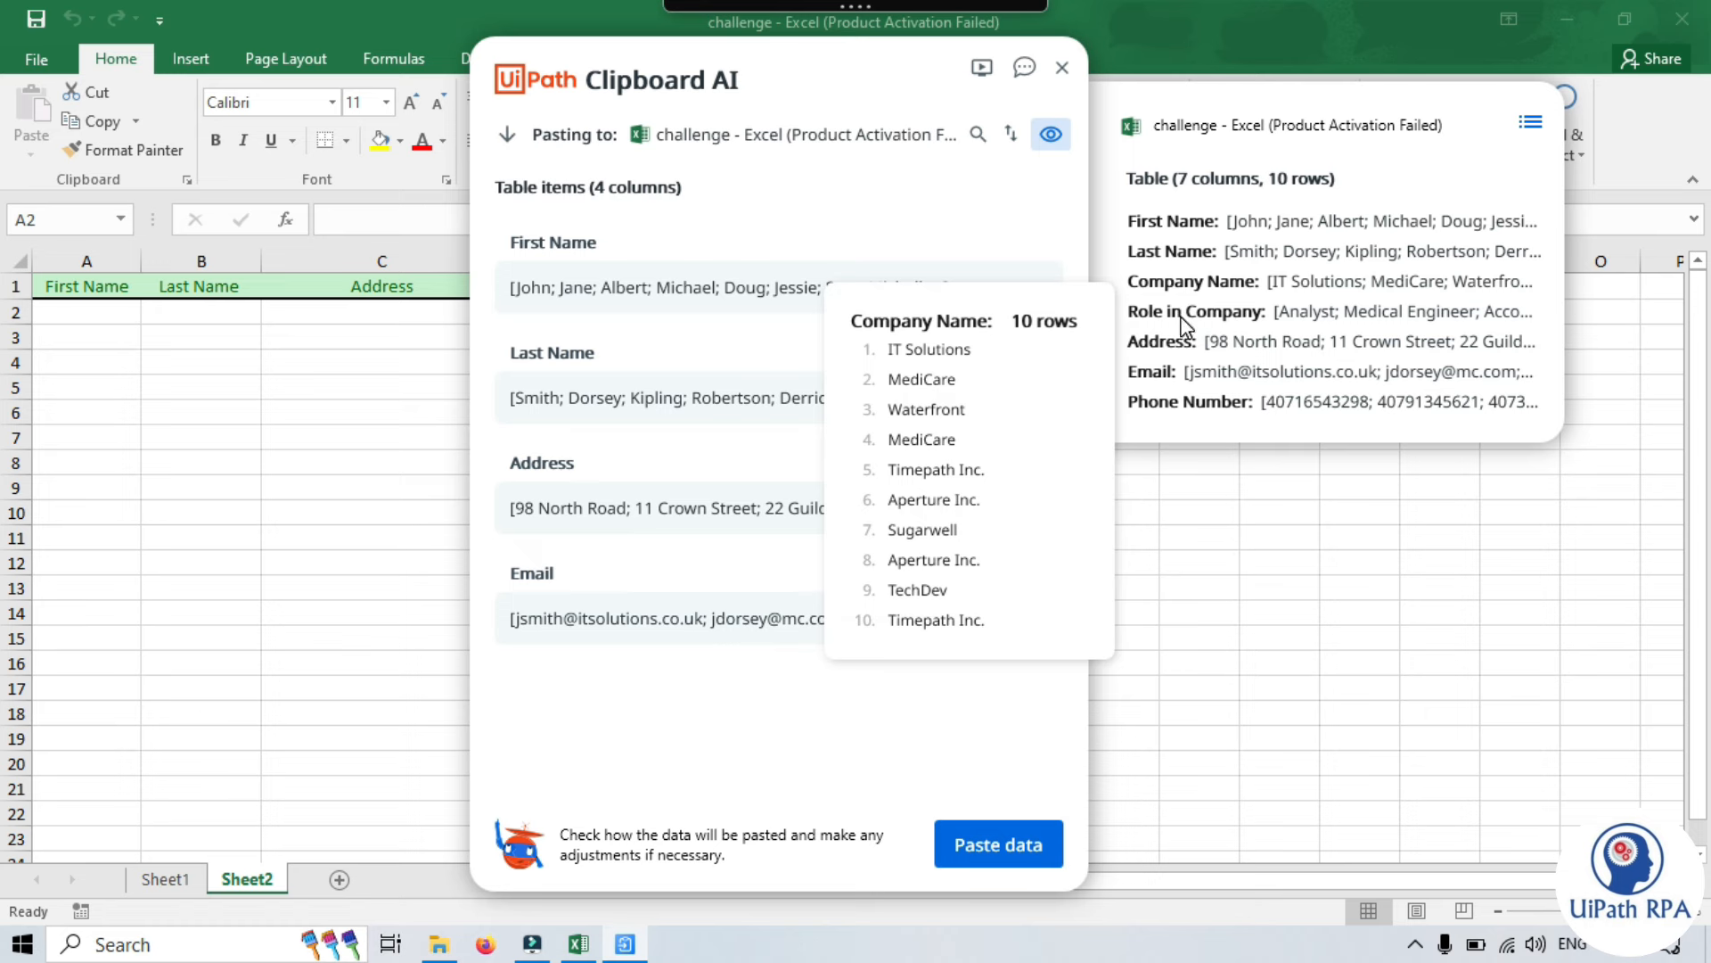
{"action": "mouse_move", "coordinate": [1278, 327]}
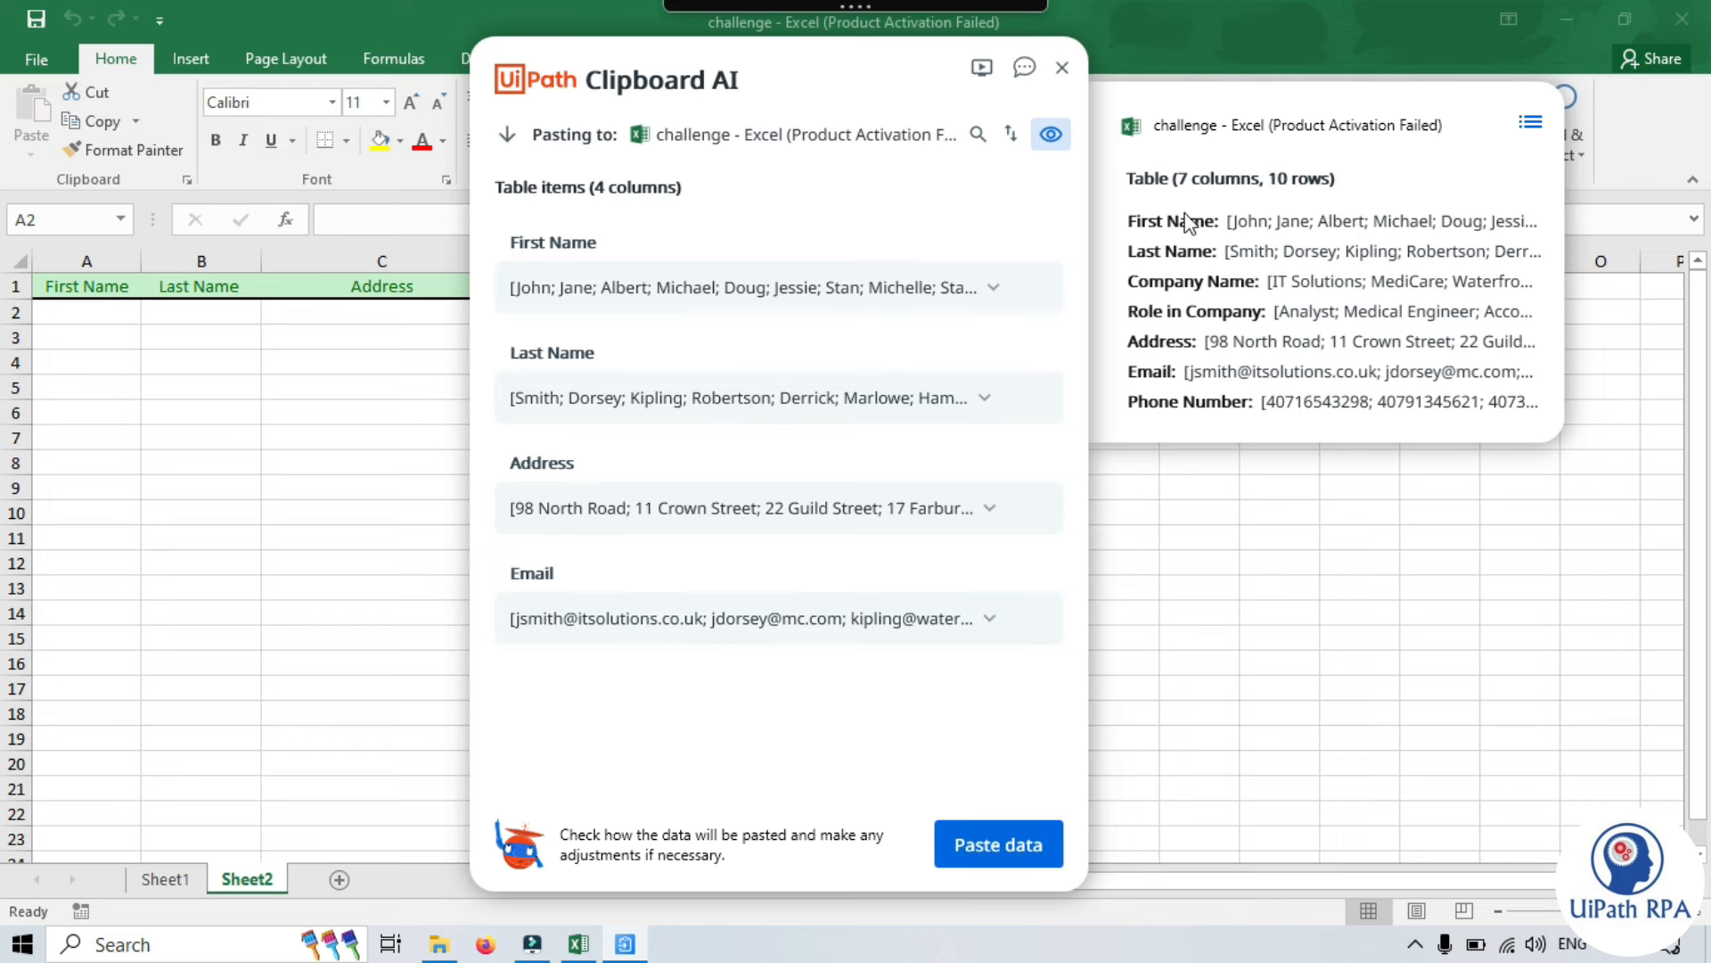
{"action": "left_click", "coordinate": [1051, 133]}
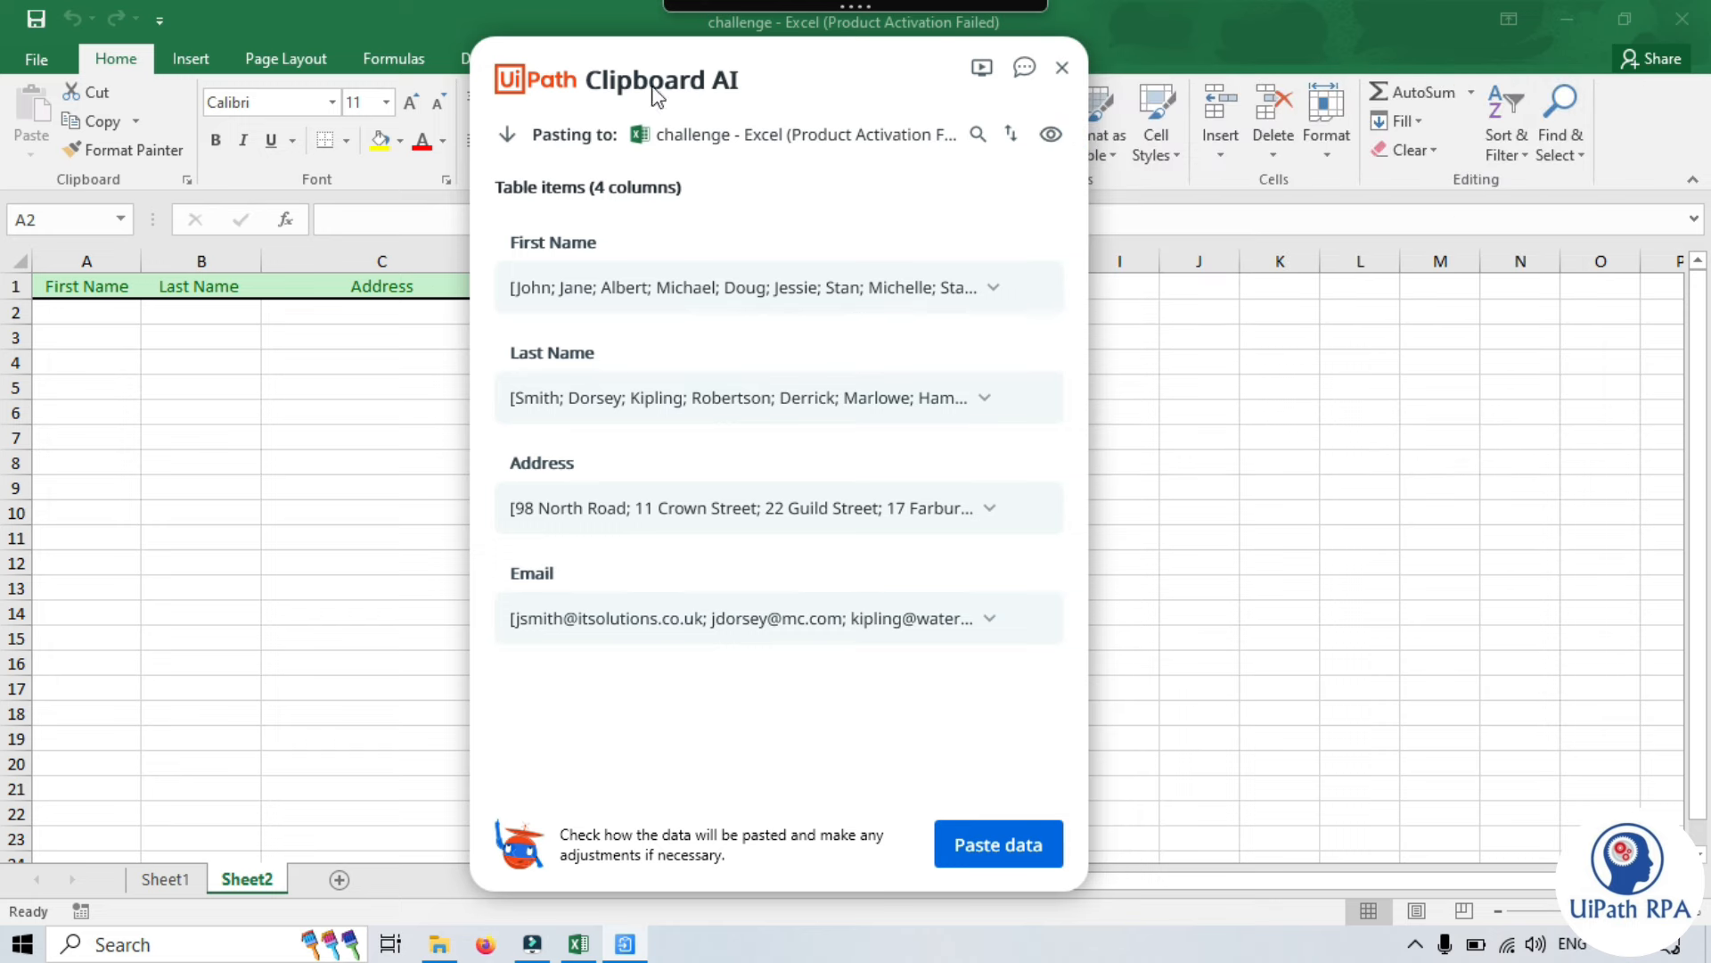
- Paste the mapped data into Sheet2, then check the Email, Address, Last Name and First Name columns
{"action": "left_click", "coordinate": [1021, 858]}
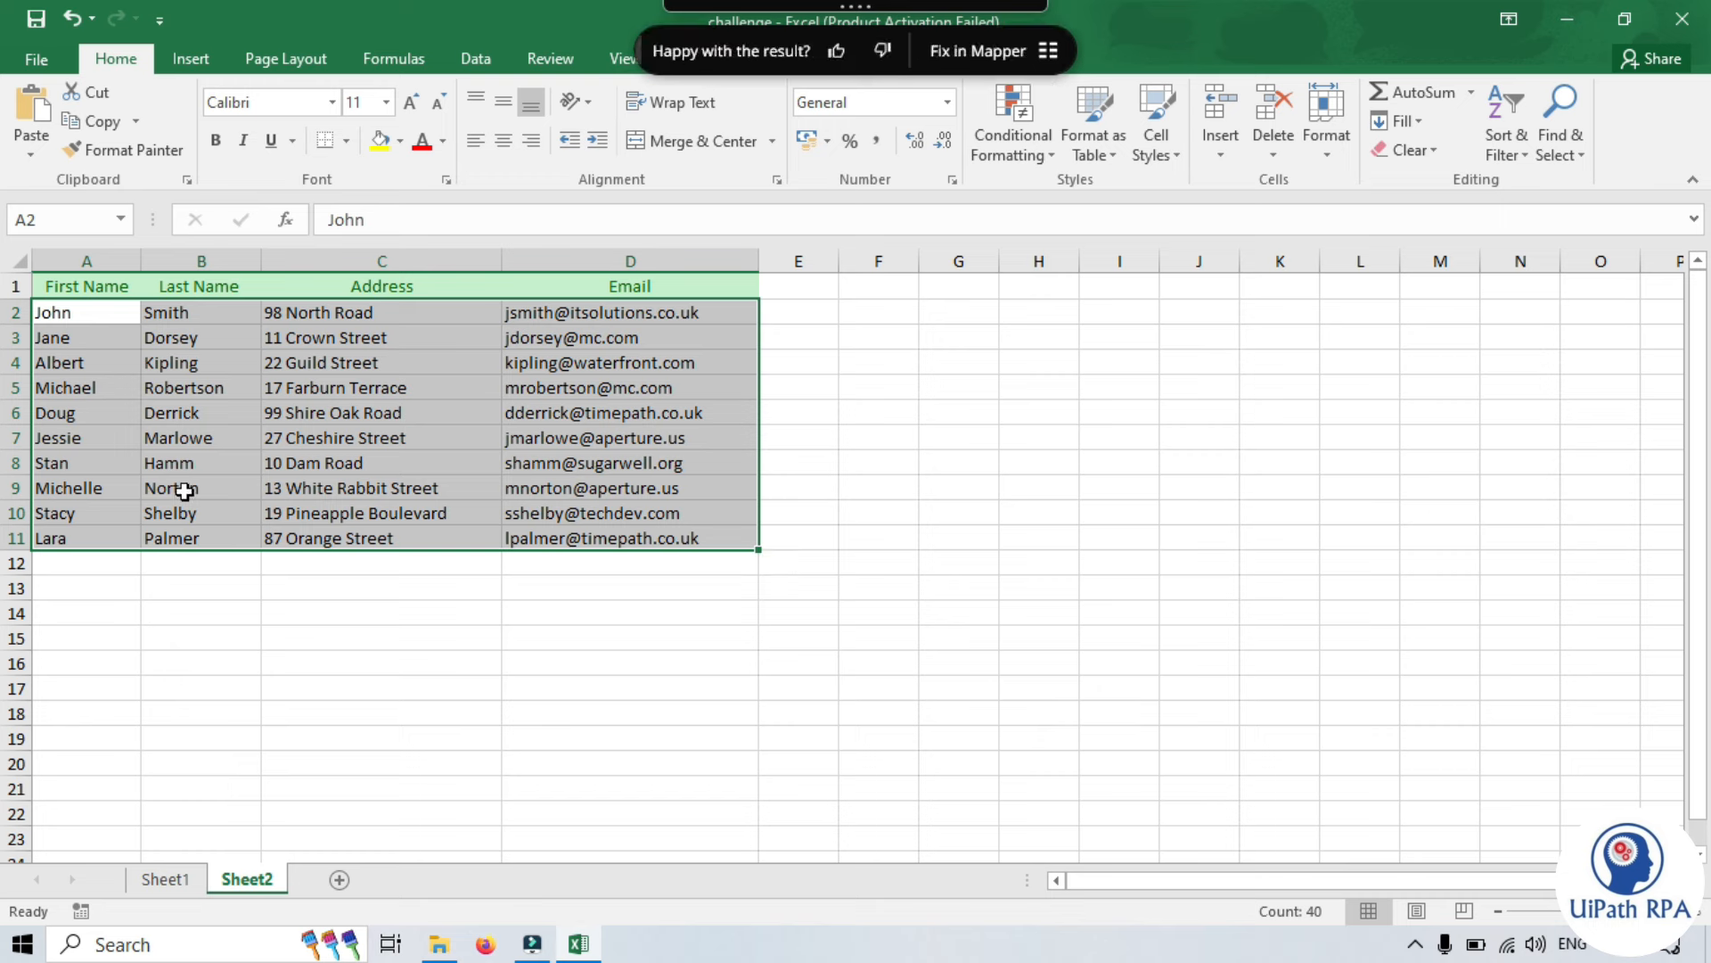
{"action": "left_click", "coordinate": [506, 711]}
{"action": "left_click", "coordinate": [615, 258]}
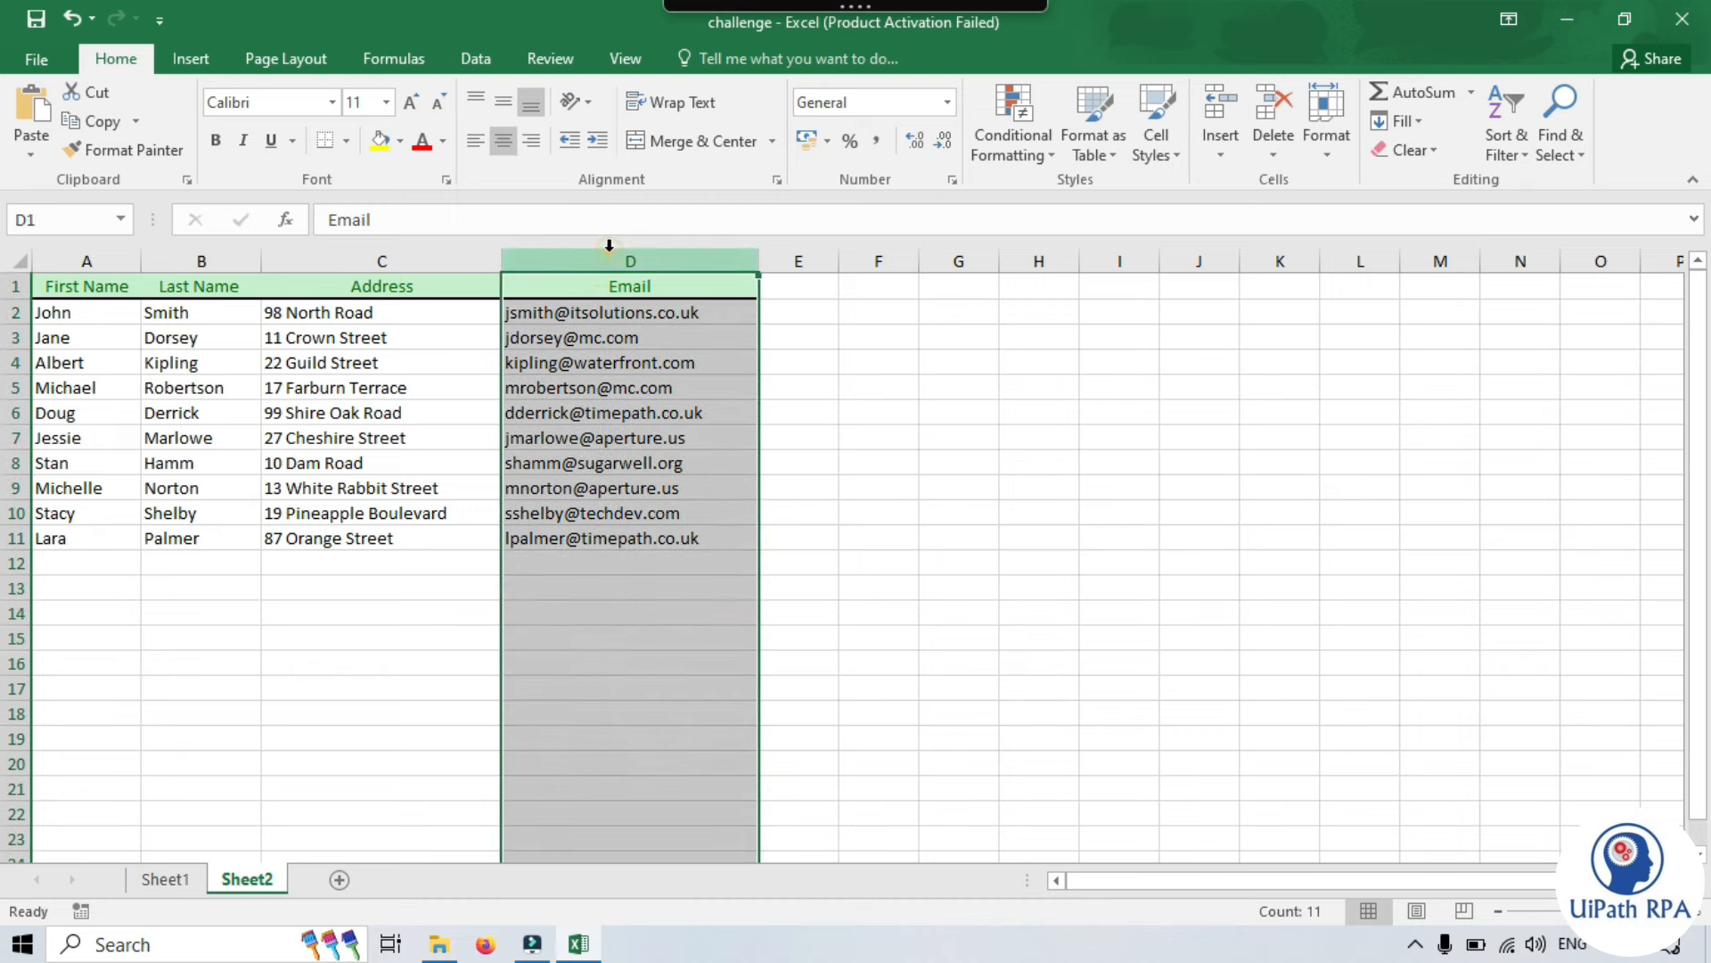
{"action": "left_click", "coordinate": [318, 259]}
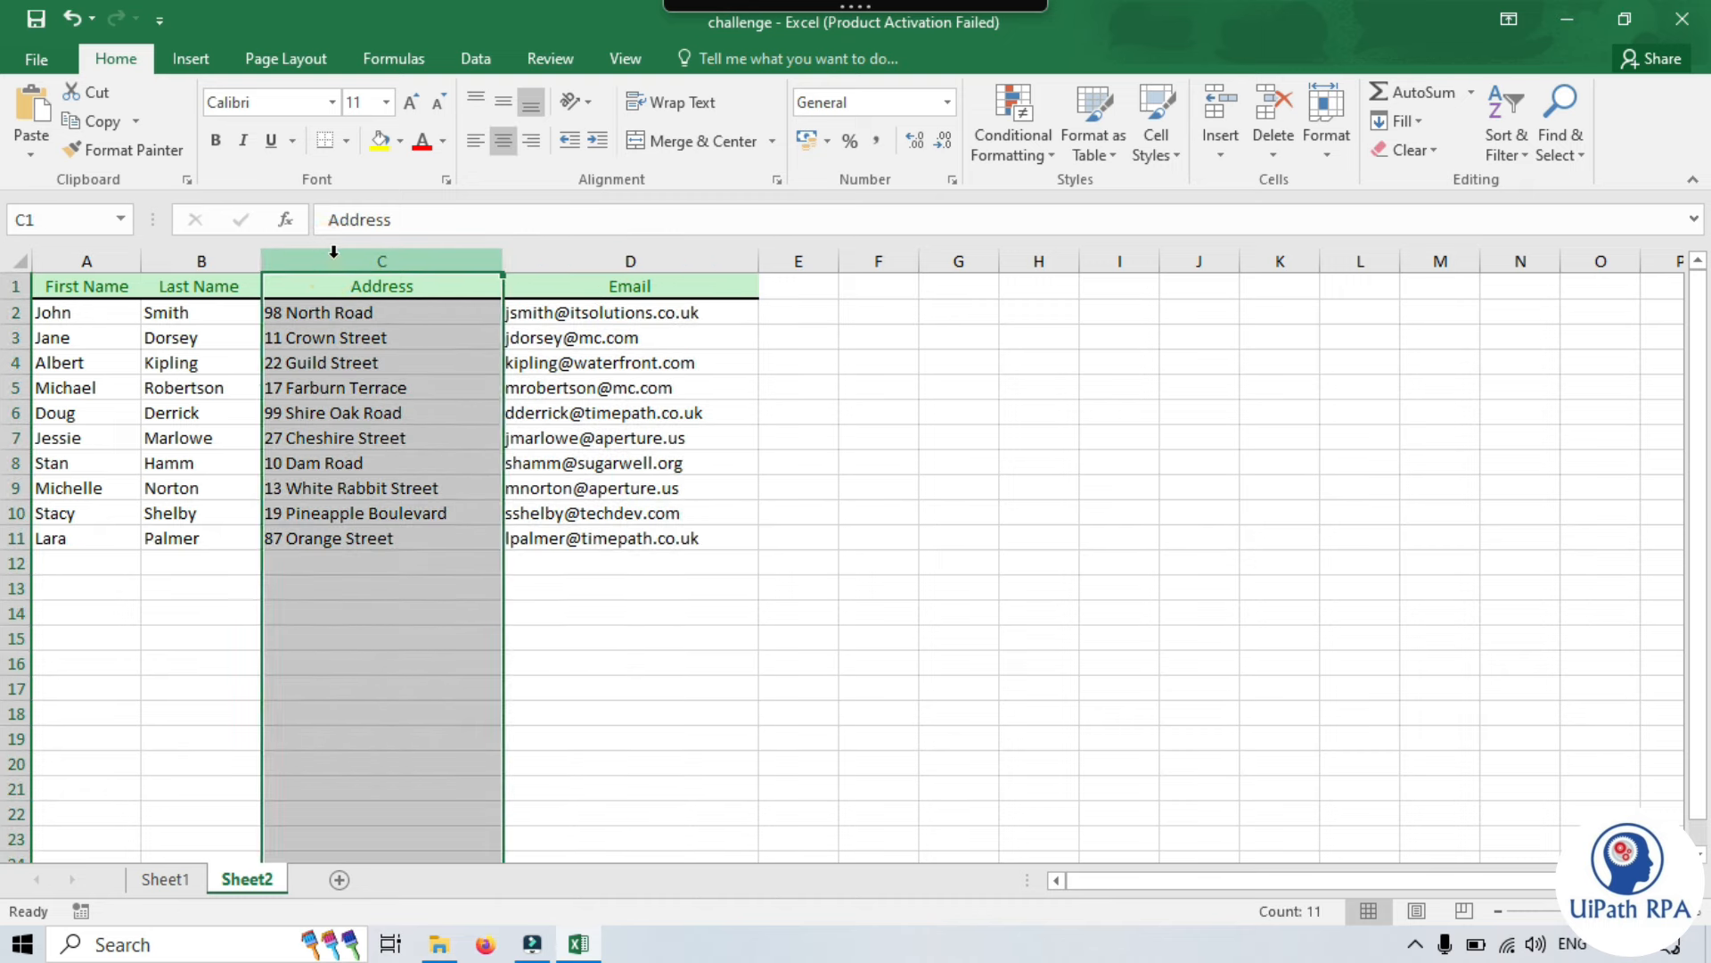
{"action": "left_click", "coordinate": [200, 259]}
{"action": "left_click", "coordinate": [82, 259]}
{"action": "left_click", "coordinate": [365, 604]}
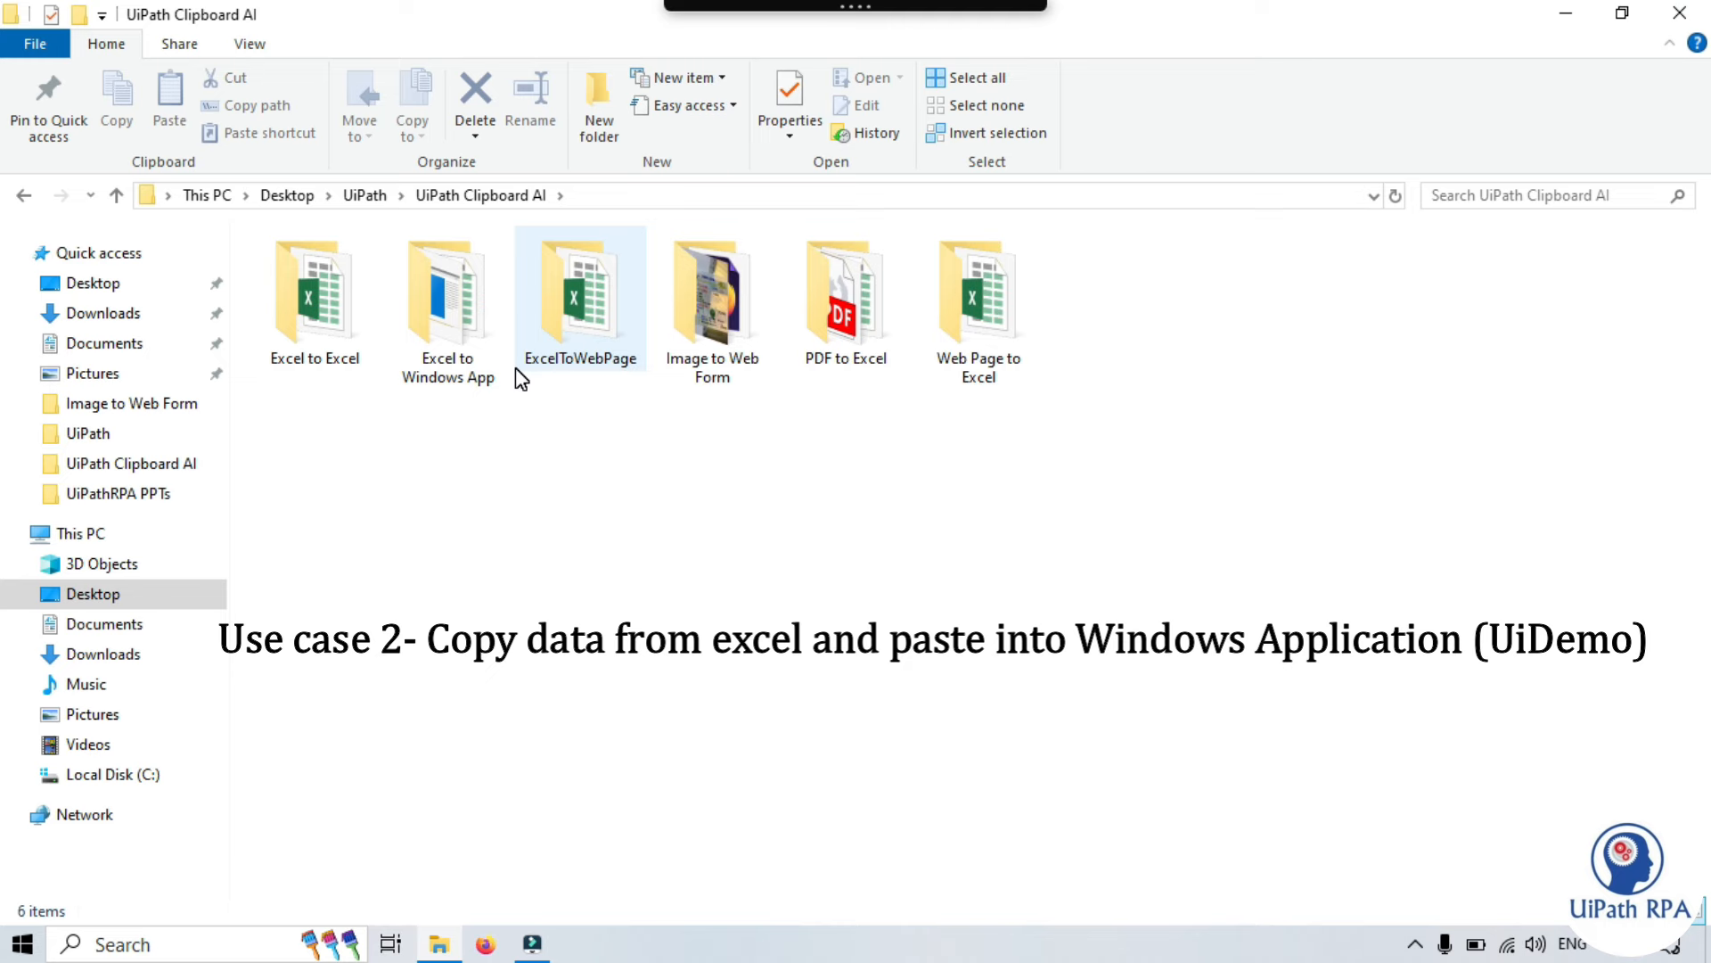
- Open the Excel to Windows App folder to bring up Transactions.xlsx alongside UiDemo
{"action": "double_click", "coordinate": [460, 330]}
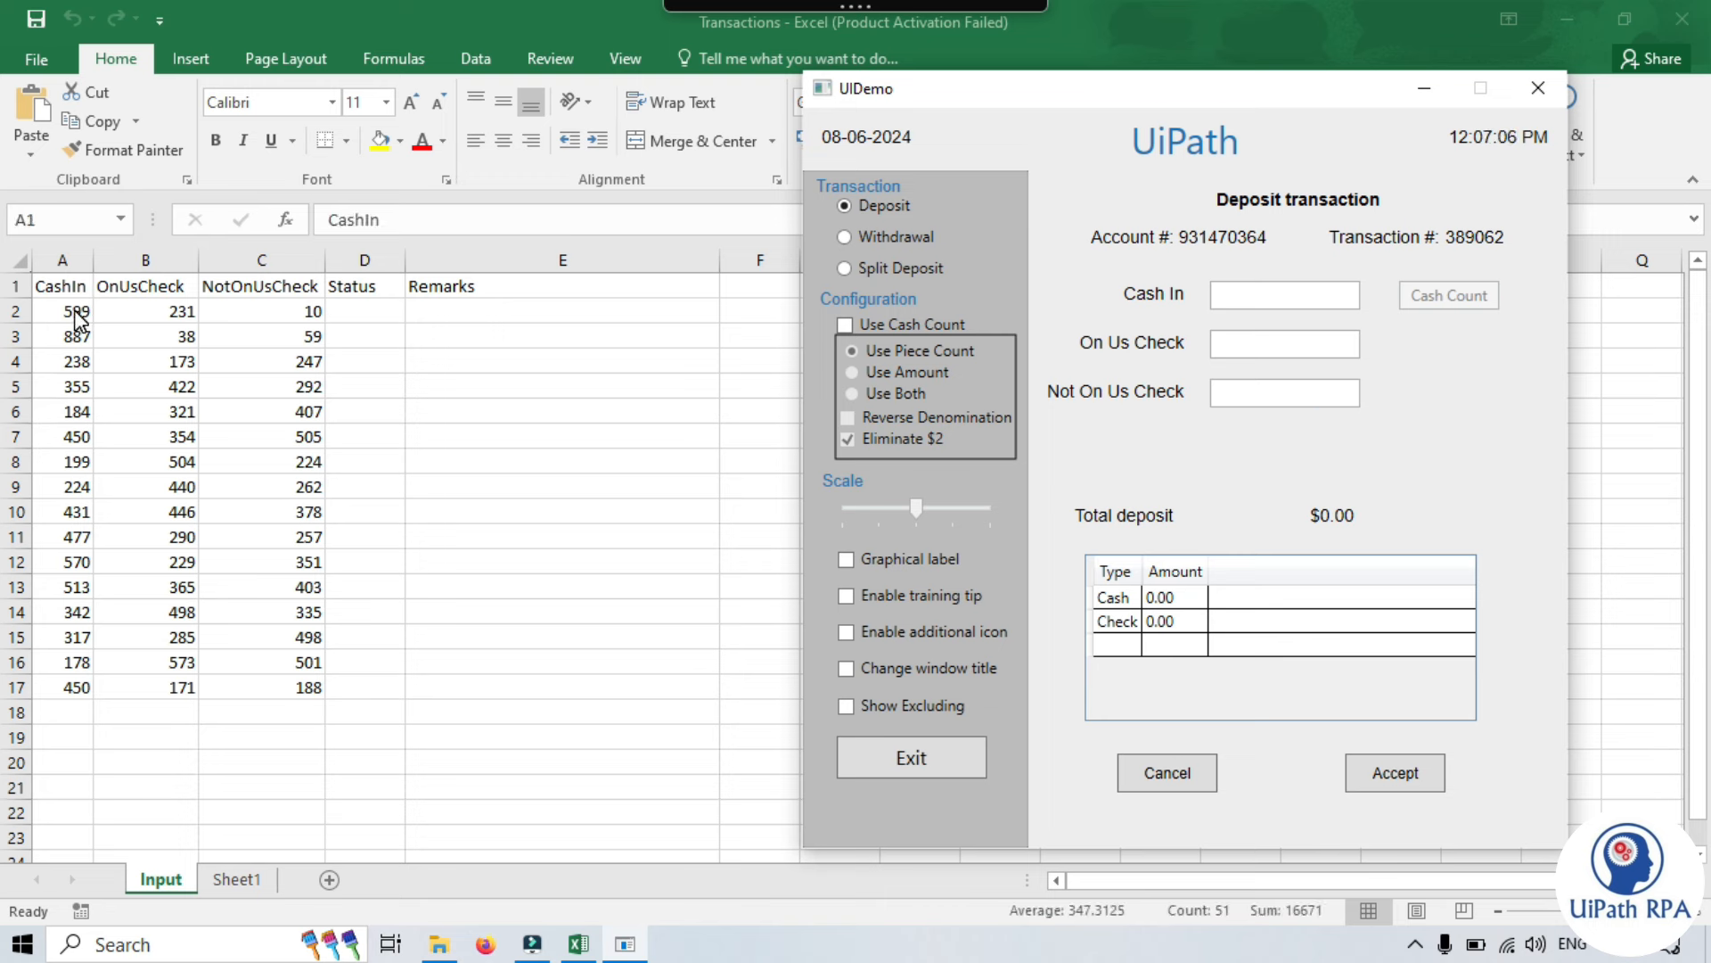
{"action": "left_click", "coordinate": [1244, 299]}
{"action": "left_click_drag", "start_coordinate": [960, 103], "coordinate": [933, 104]}
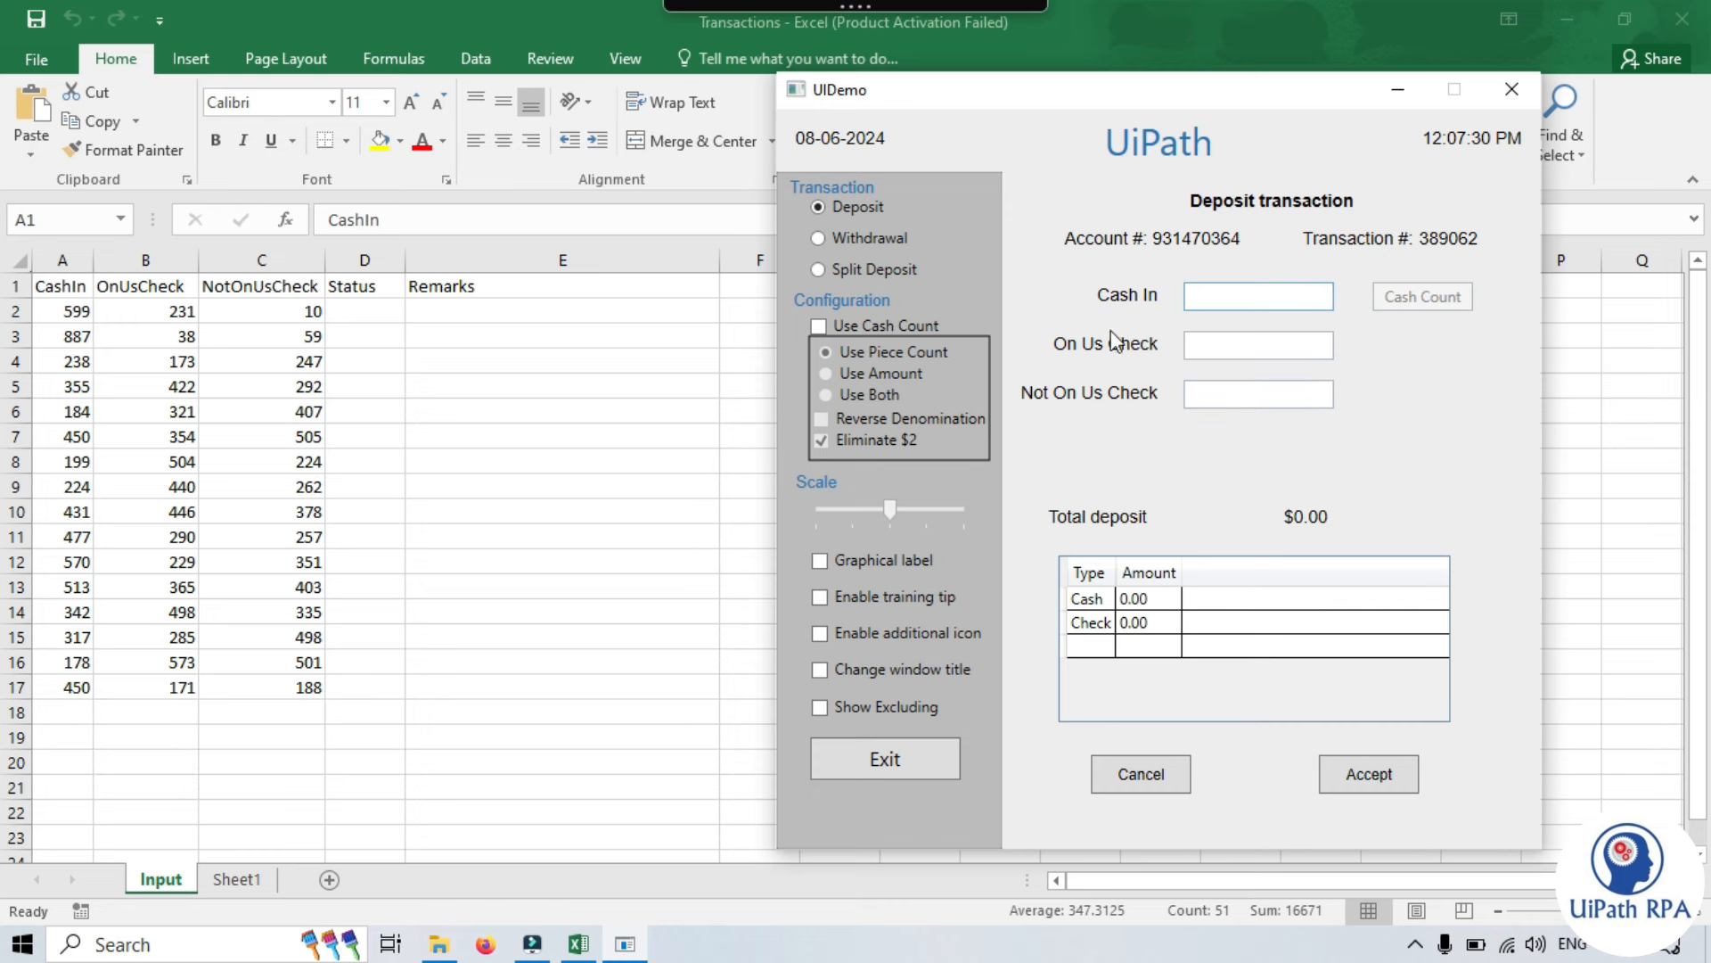
{"action": "left_click", "coordinate": [402, 390]}
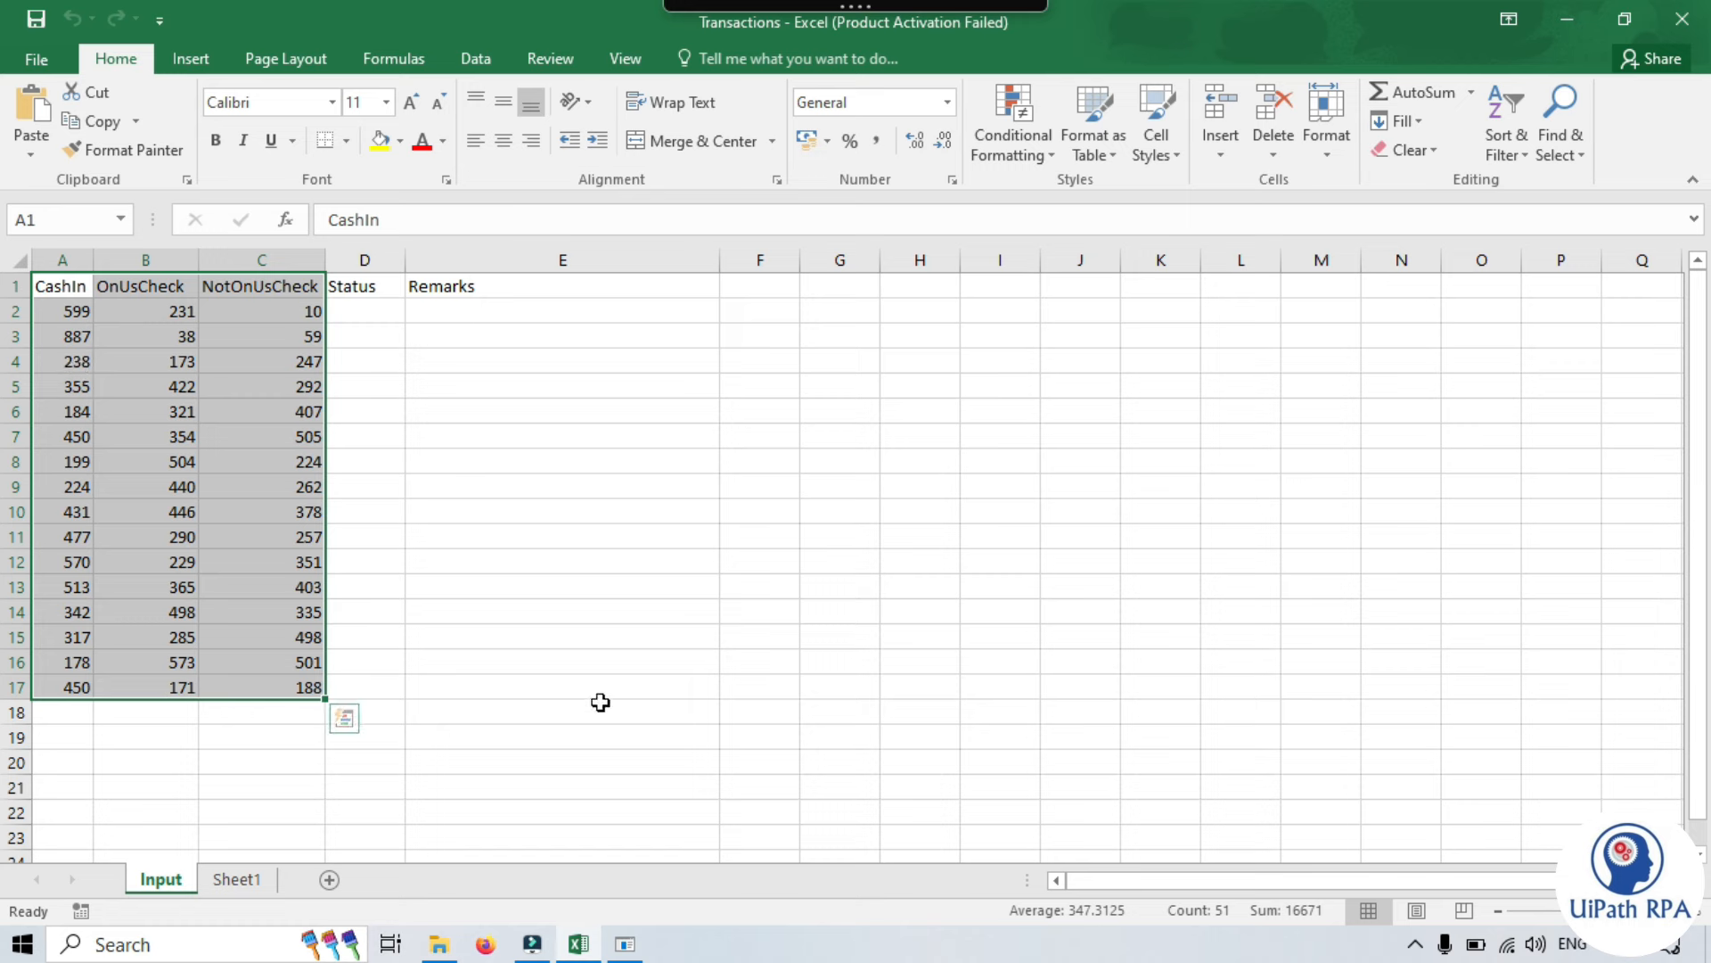
- Copy the CashIn, OnUsCheck and NotOnUsCheck cells and start Paste in form on UiDemo's deposit form
{"action": "mouse_move", "coordinate": [860, 11]}
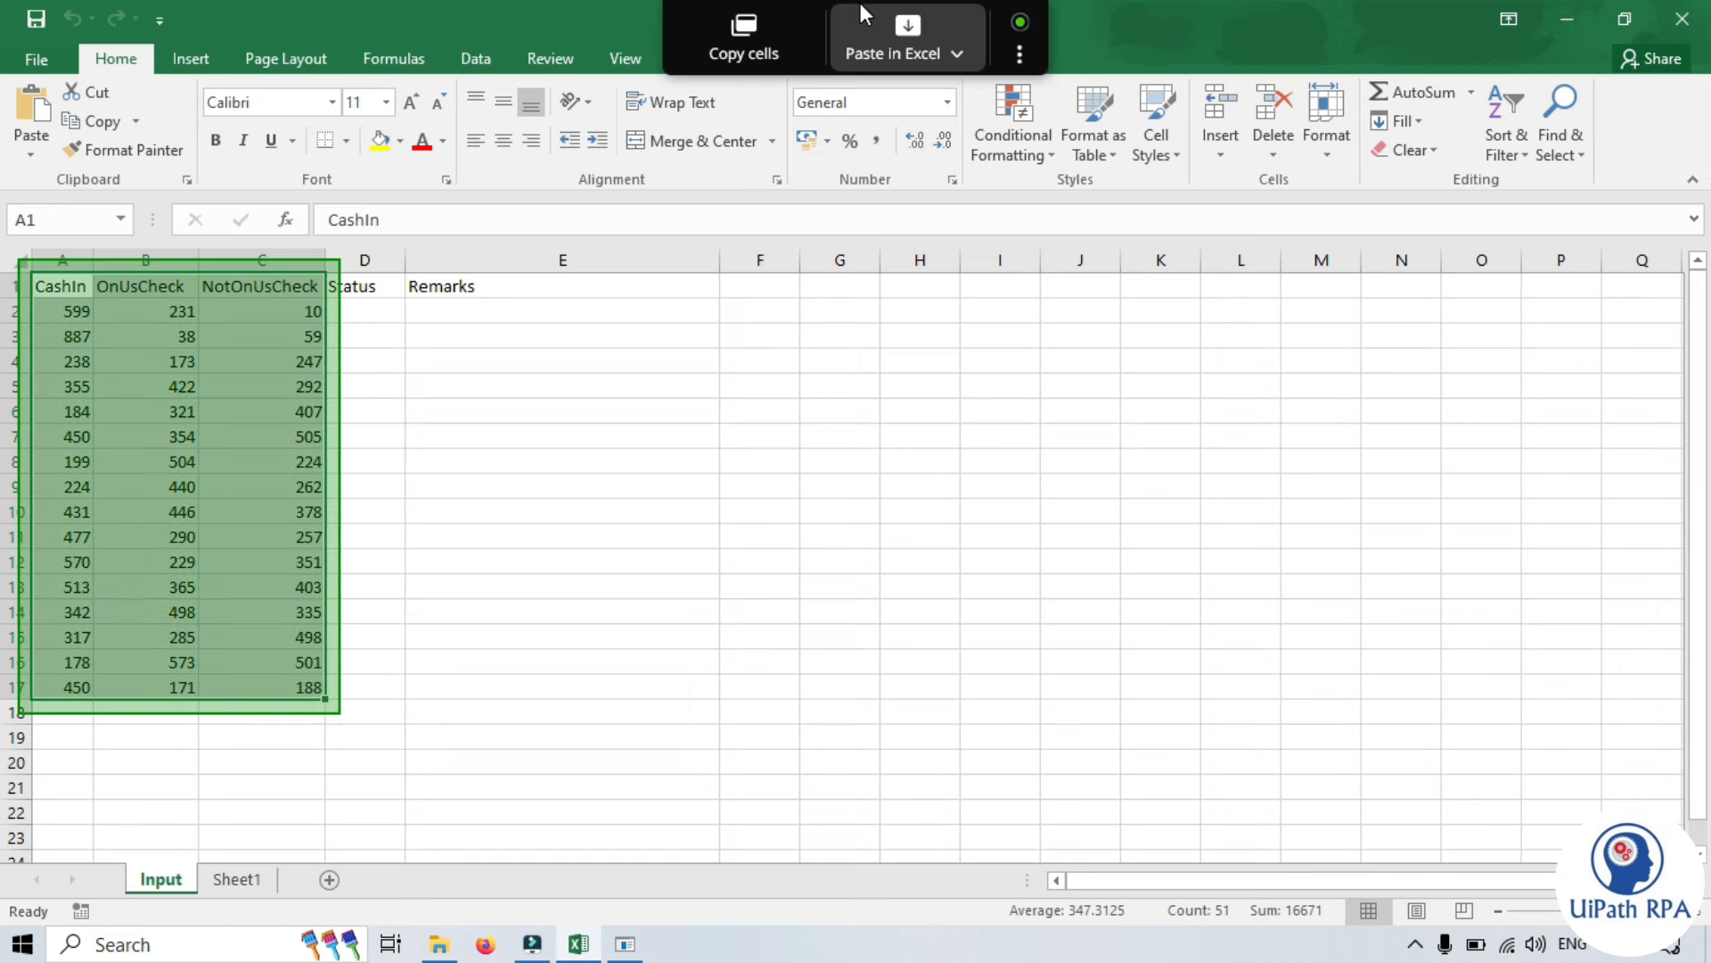
{"action": "left_click", "coordinate": [740, 28]}
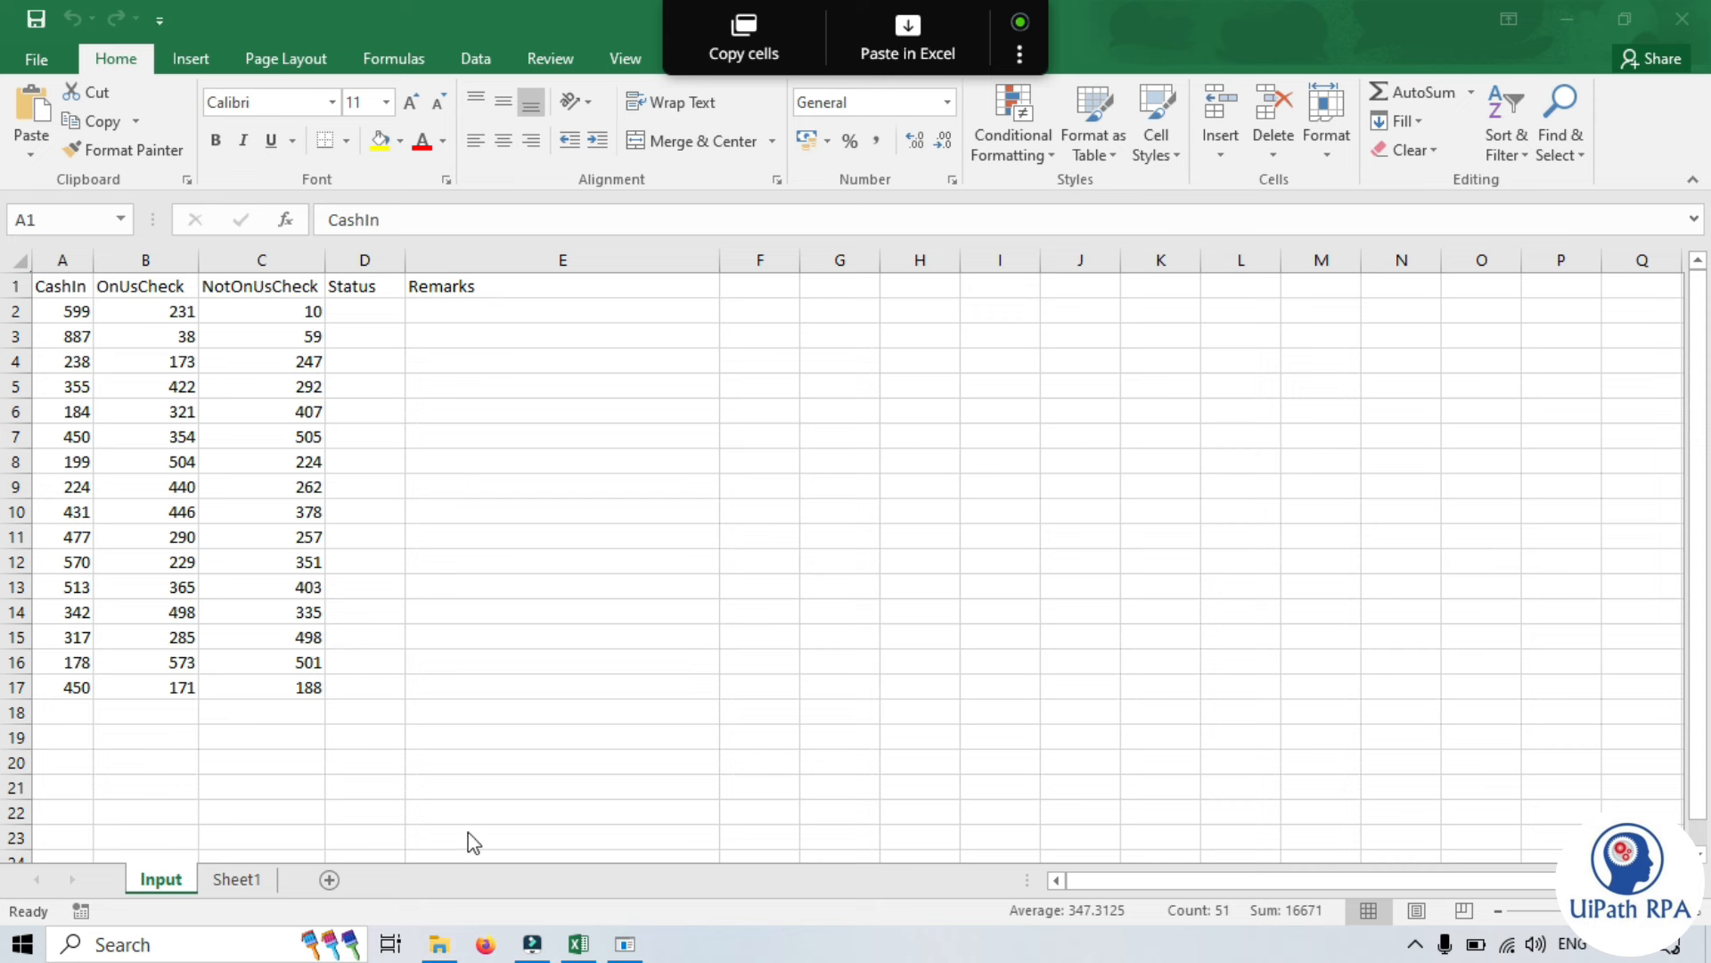
{"action": "left_click", "coordinate": [625, 944]}
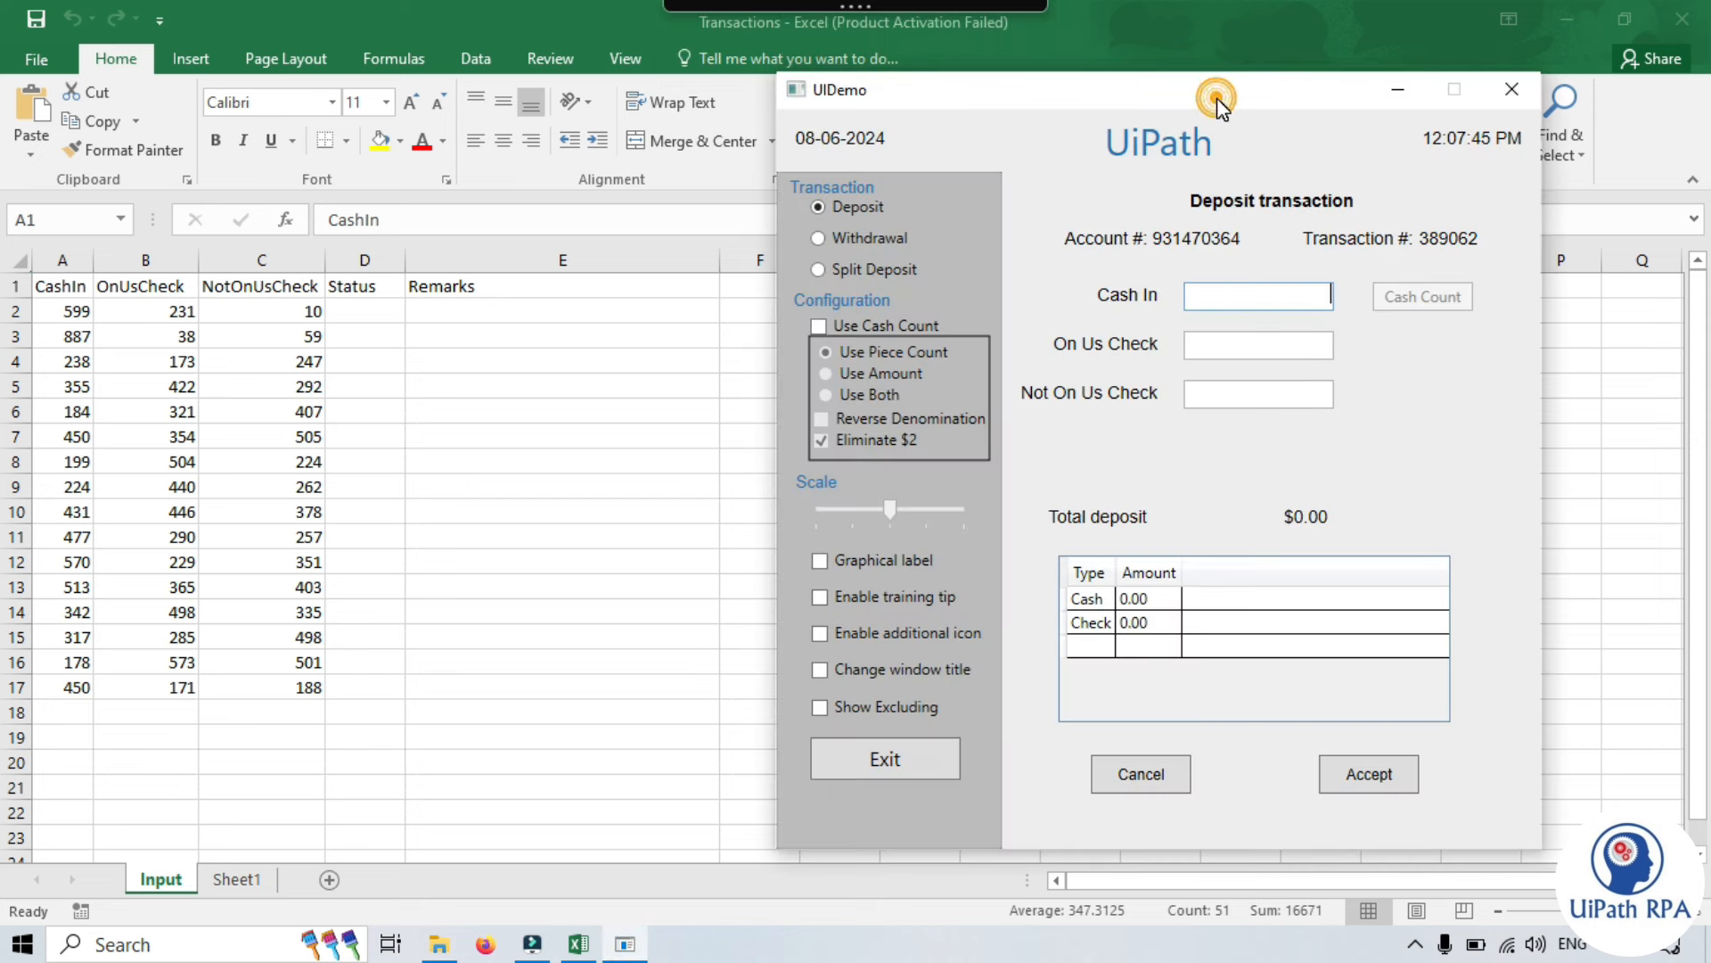
{"action": "mouse_move", "coordinate": [873, 3]}
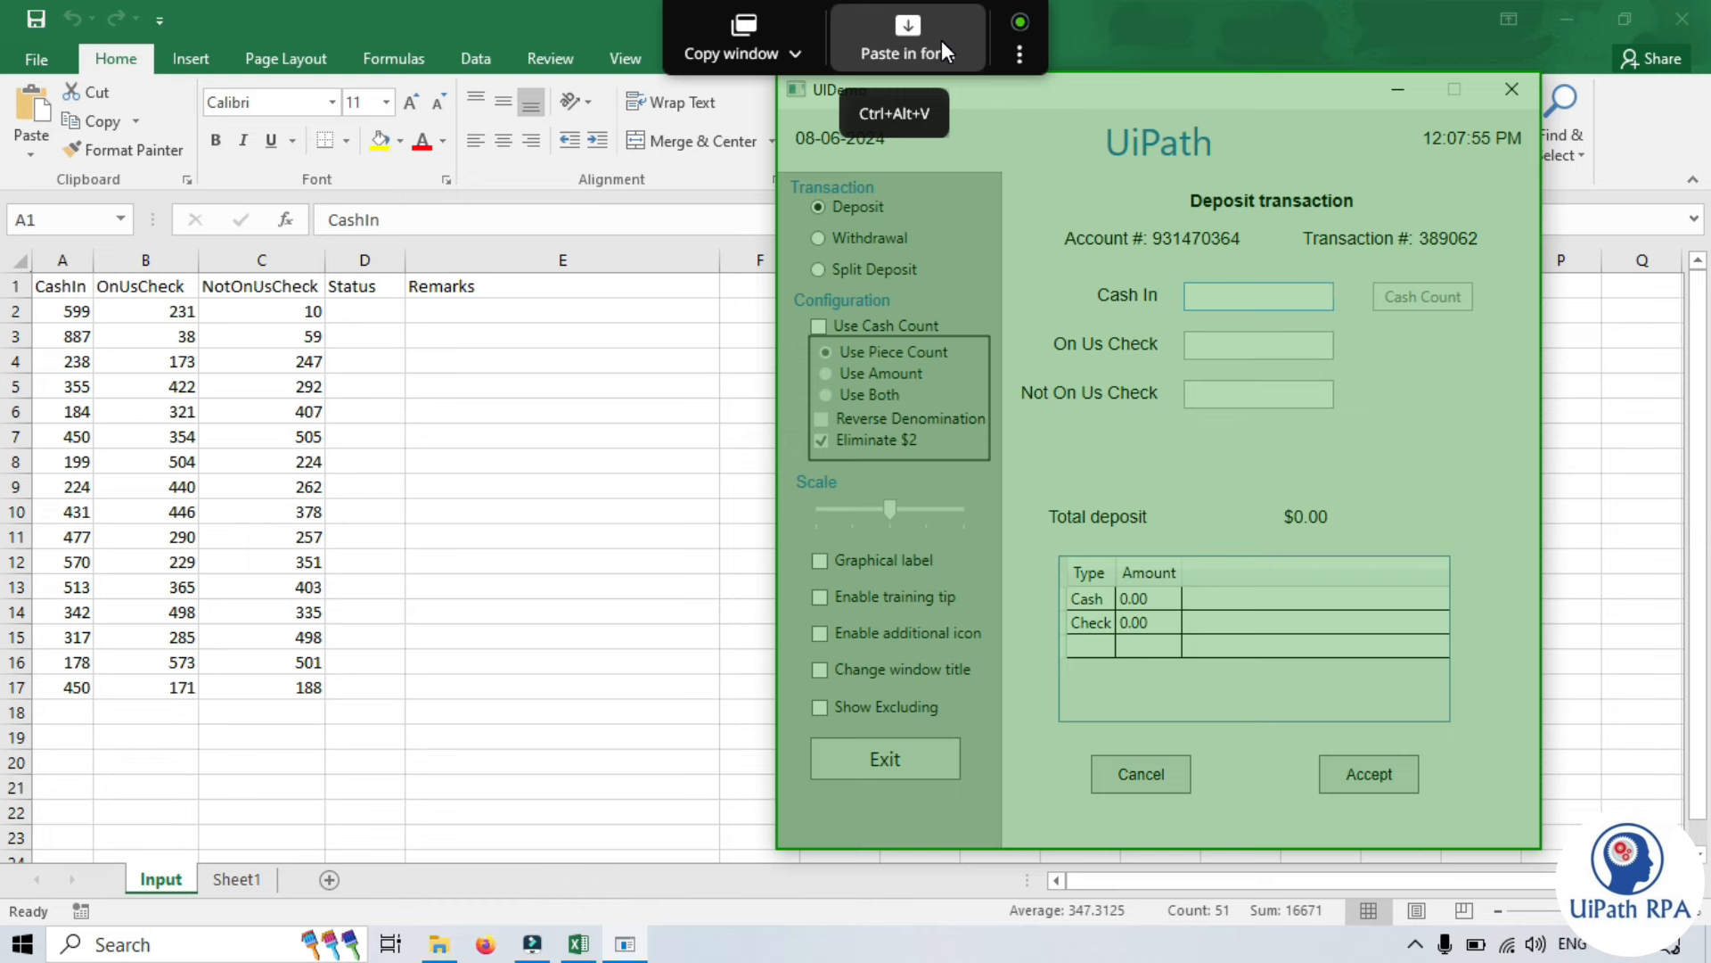
{"action": "left_click", "coordinate": [941, 40]}
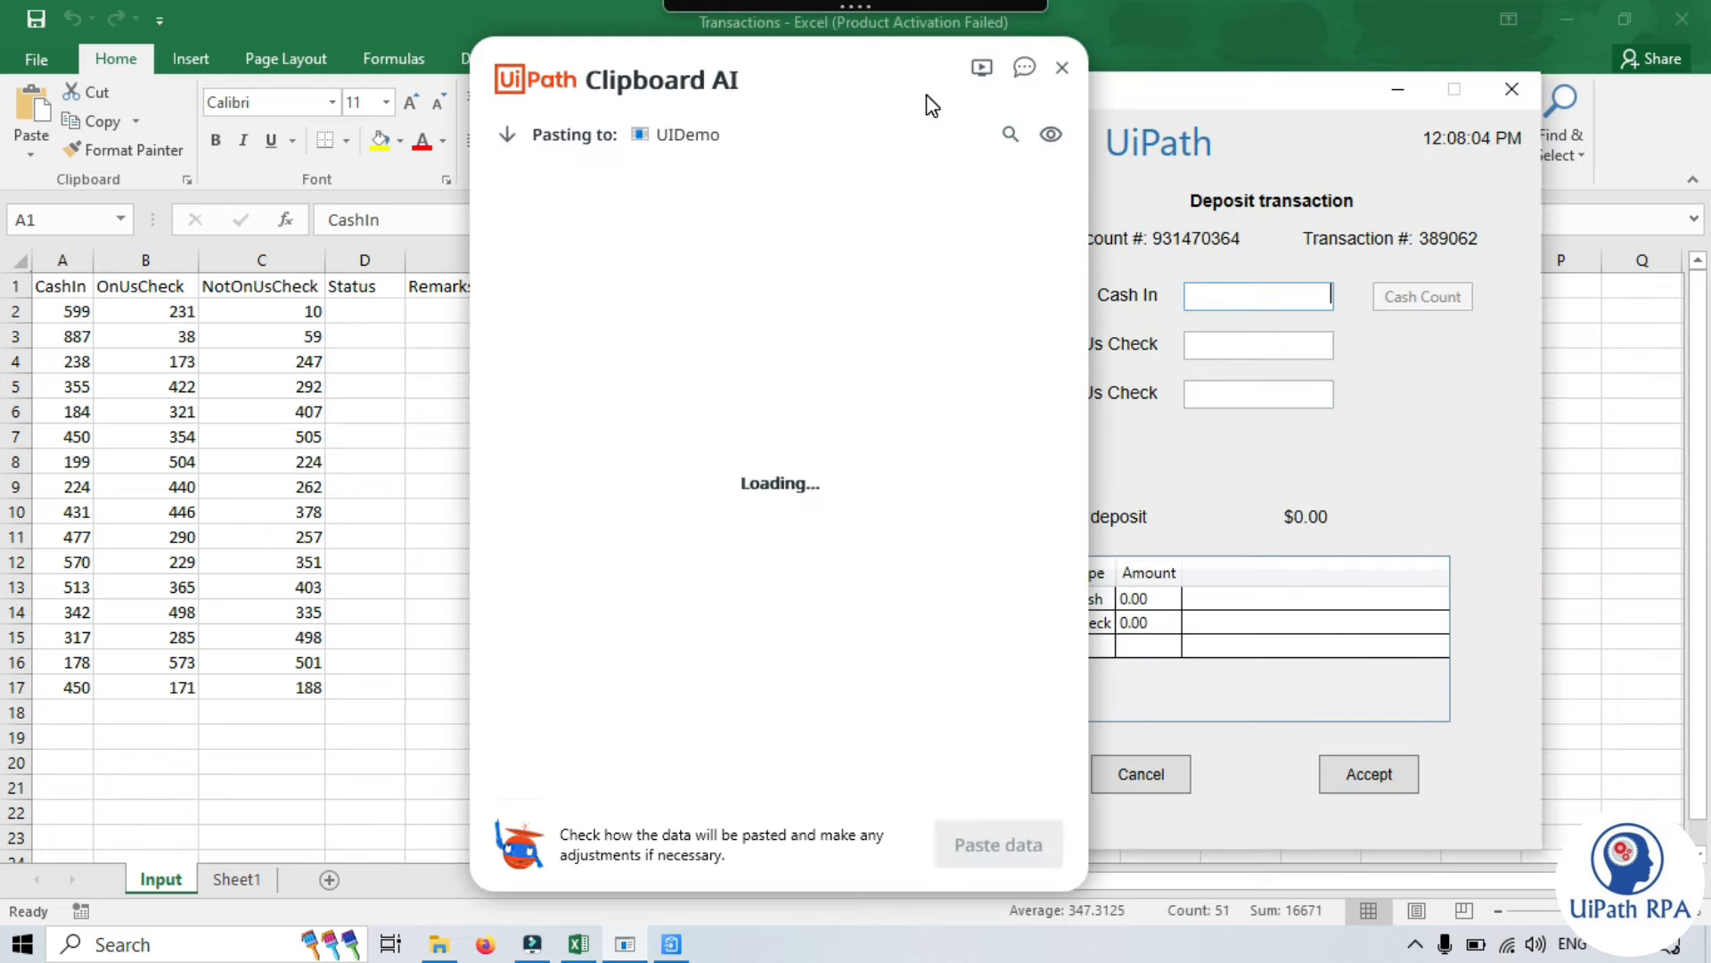
- Move the mapping panel beside the deposit form and confirm Cash In maps to the CashIn column
{"action": "left_click_drag", "start_coordinate": [857, 68], "coordinate": [591, 67]}
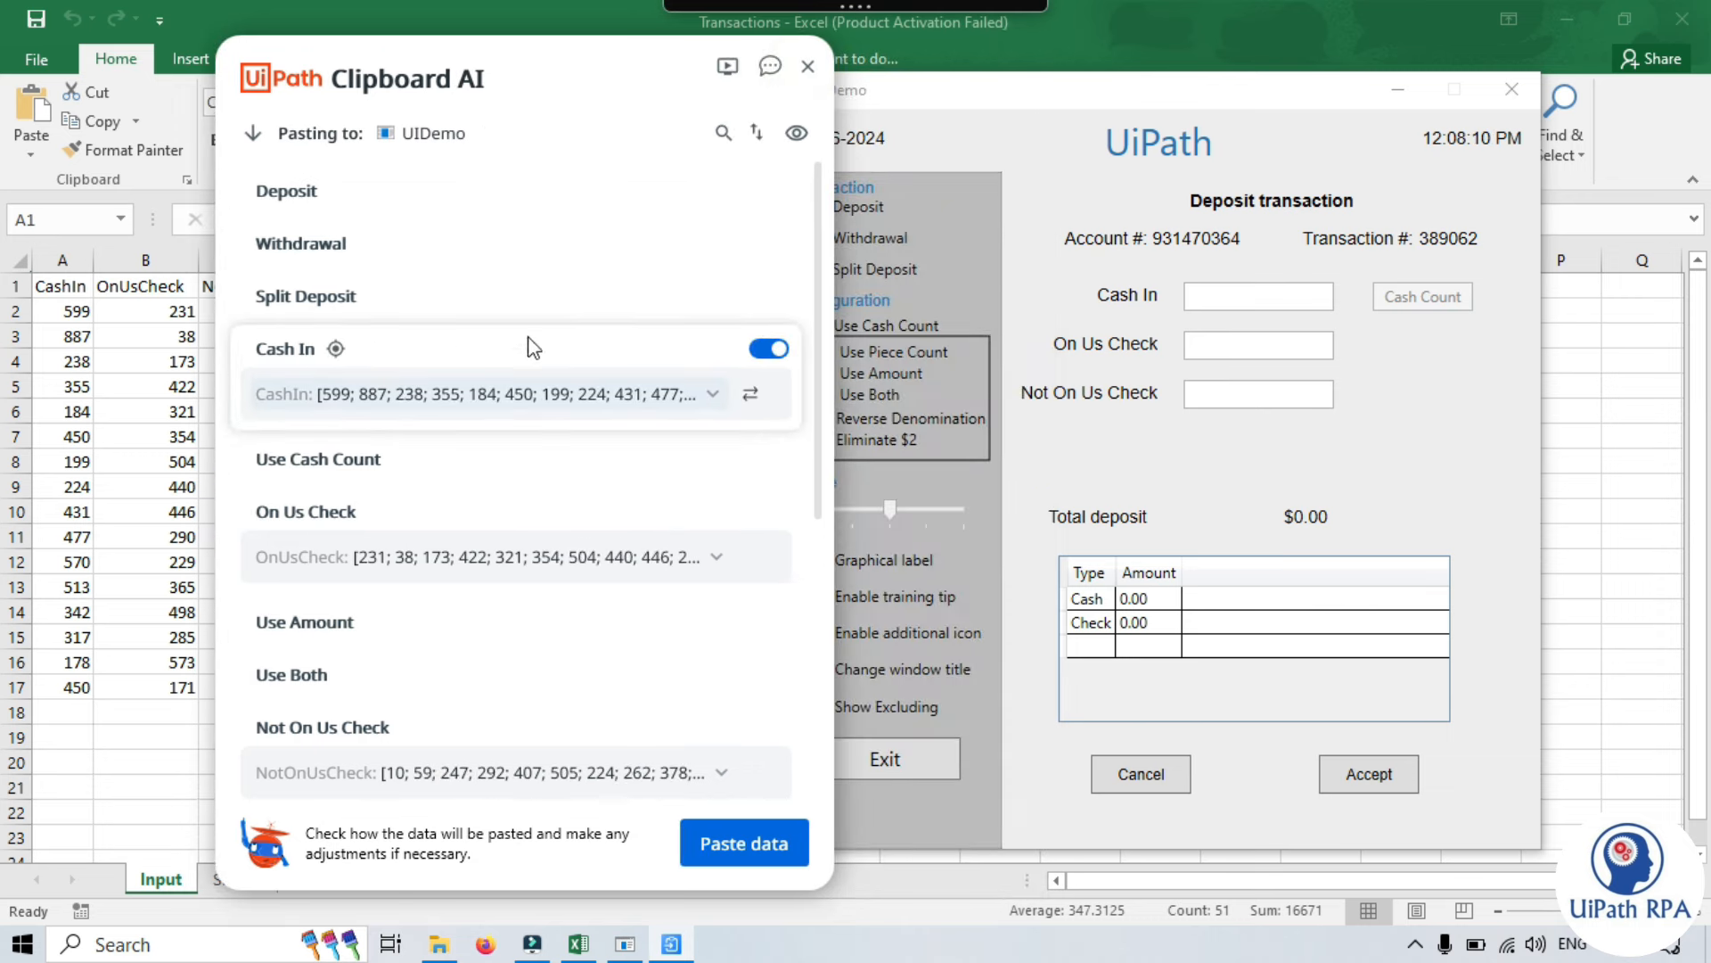
{"action": "scroll", "coordinate": [499, 426], "scroll_direction": "down", "scroll_amount": 2}
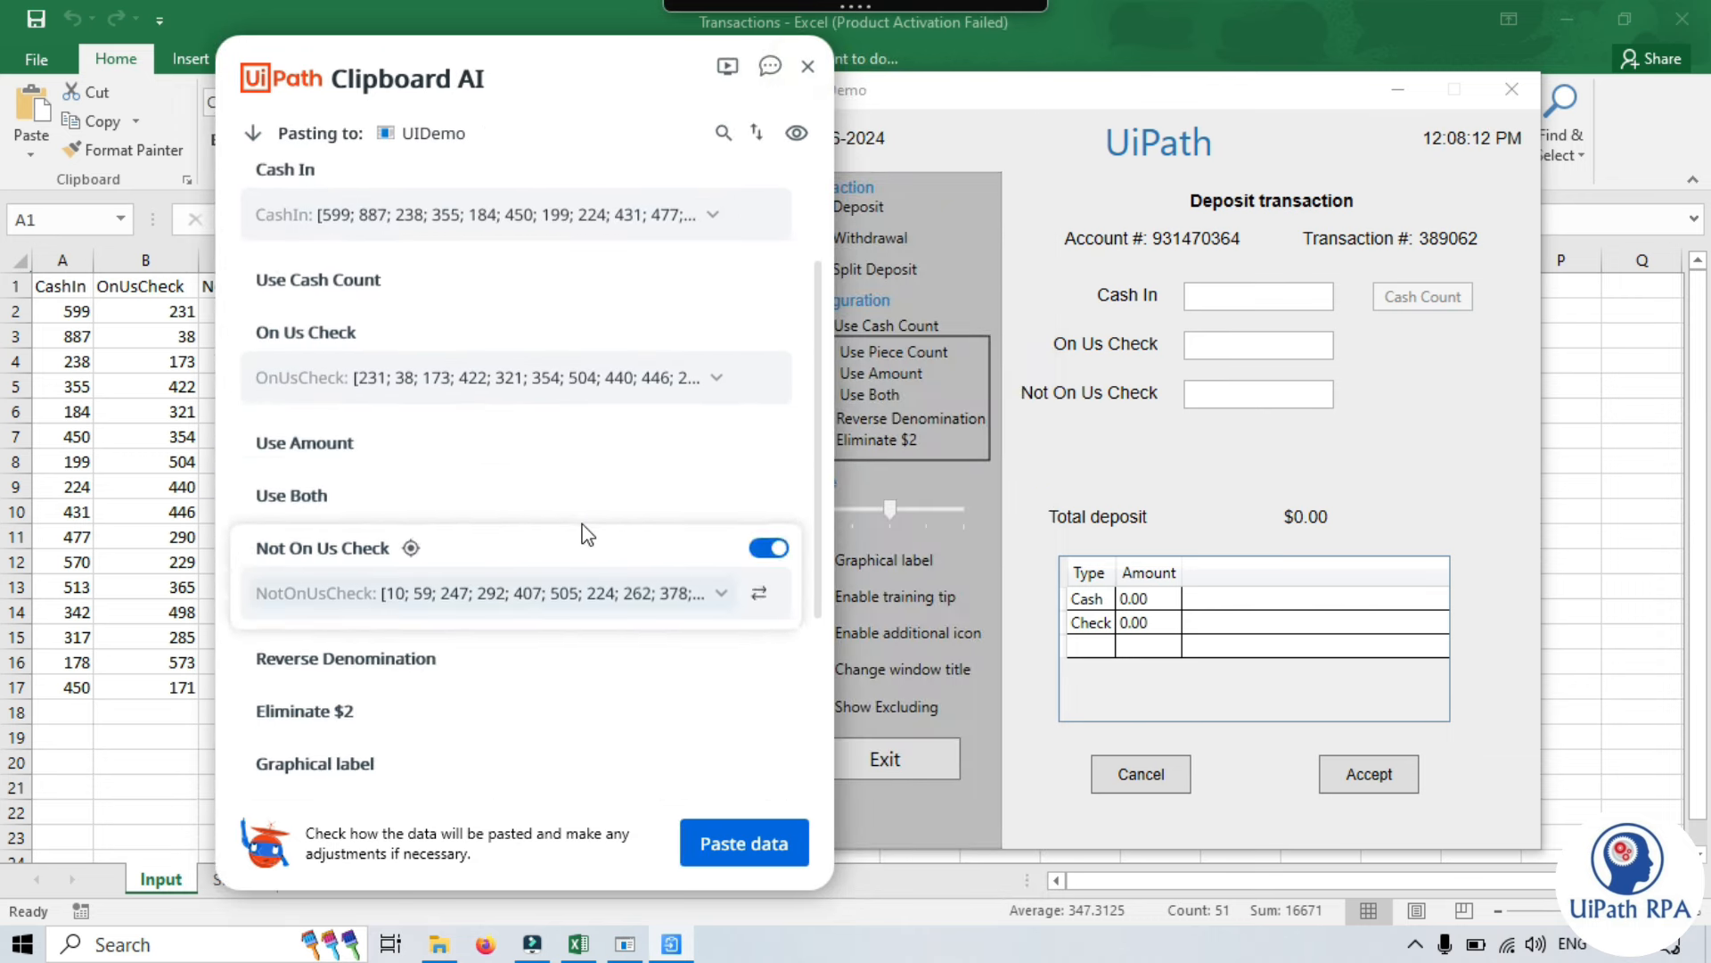
{"action": "scroll", "coordinate": [585, 535], "scroll_direction": "up", "scroll_amount": 2}
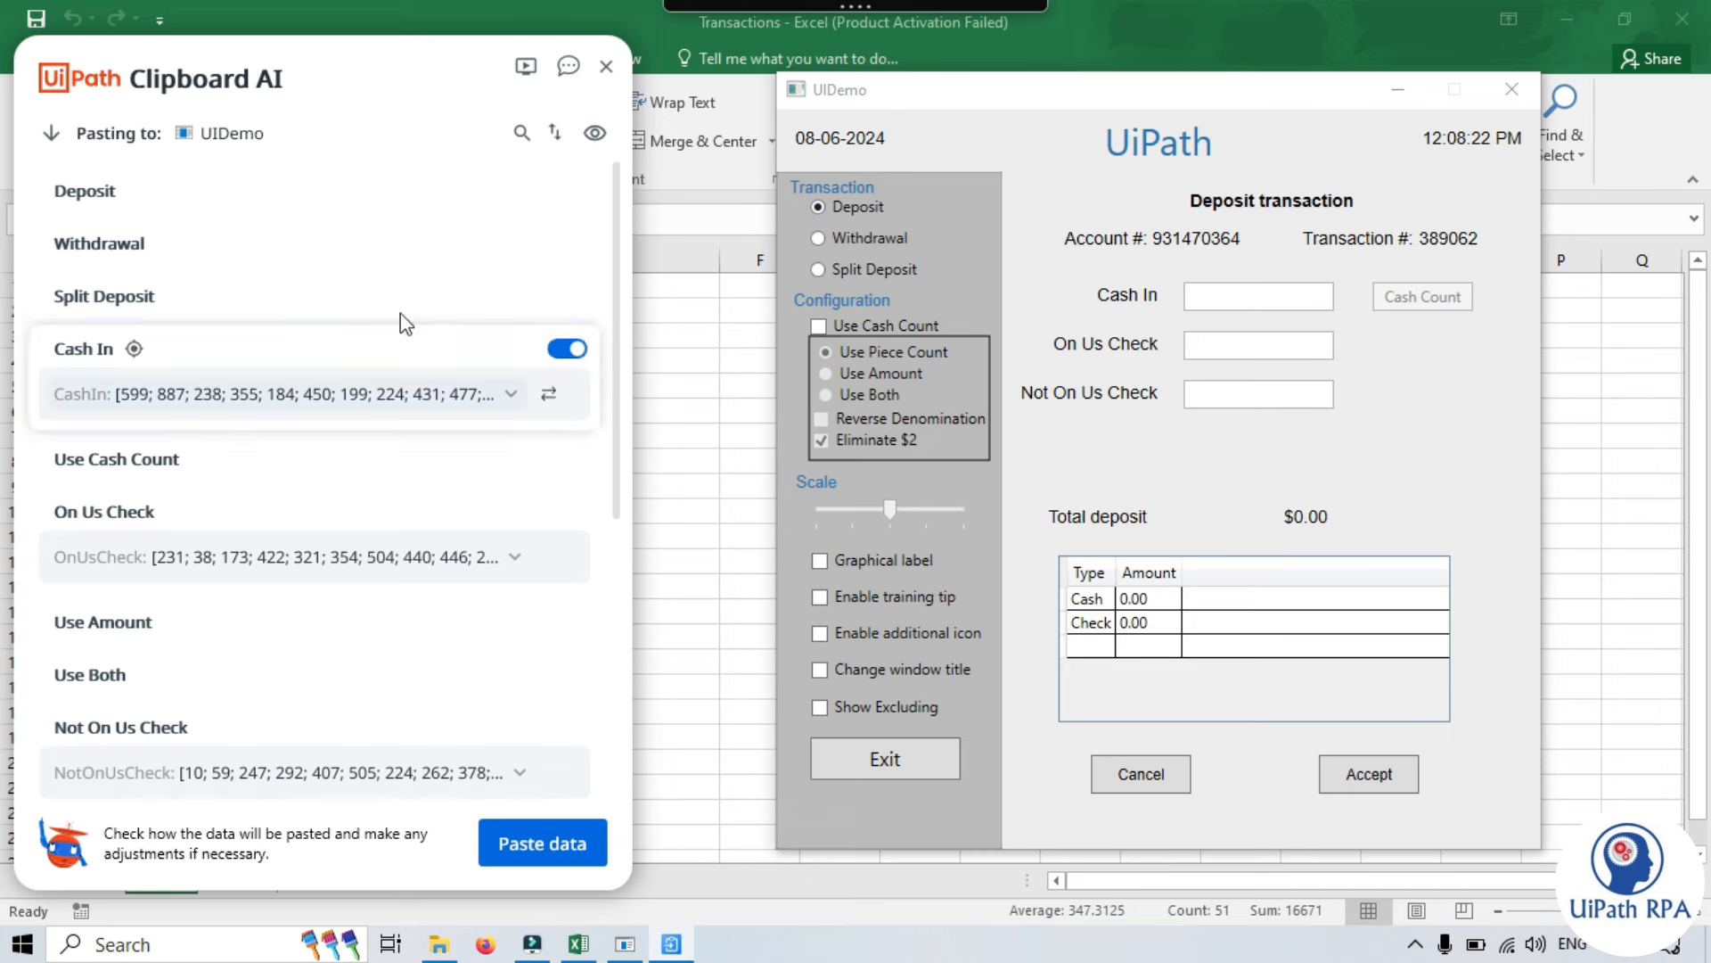
{"action": "left_click_drag", "start_coordinate": [351, 78], "coordinate": [539, 77]}
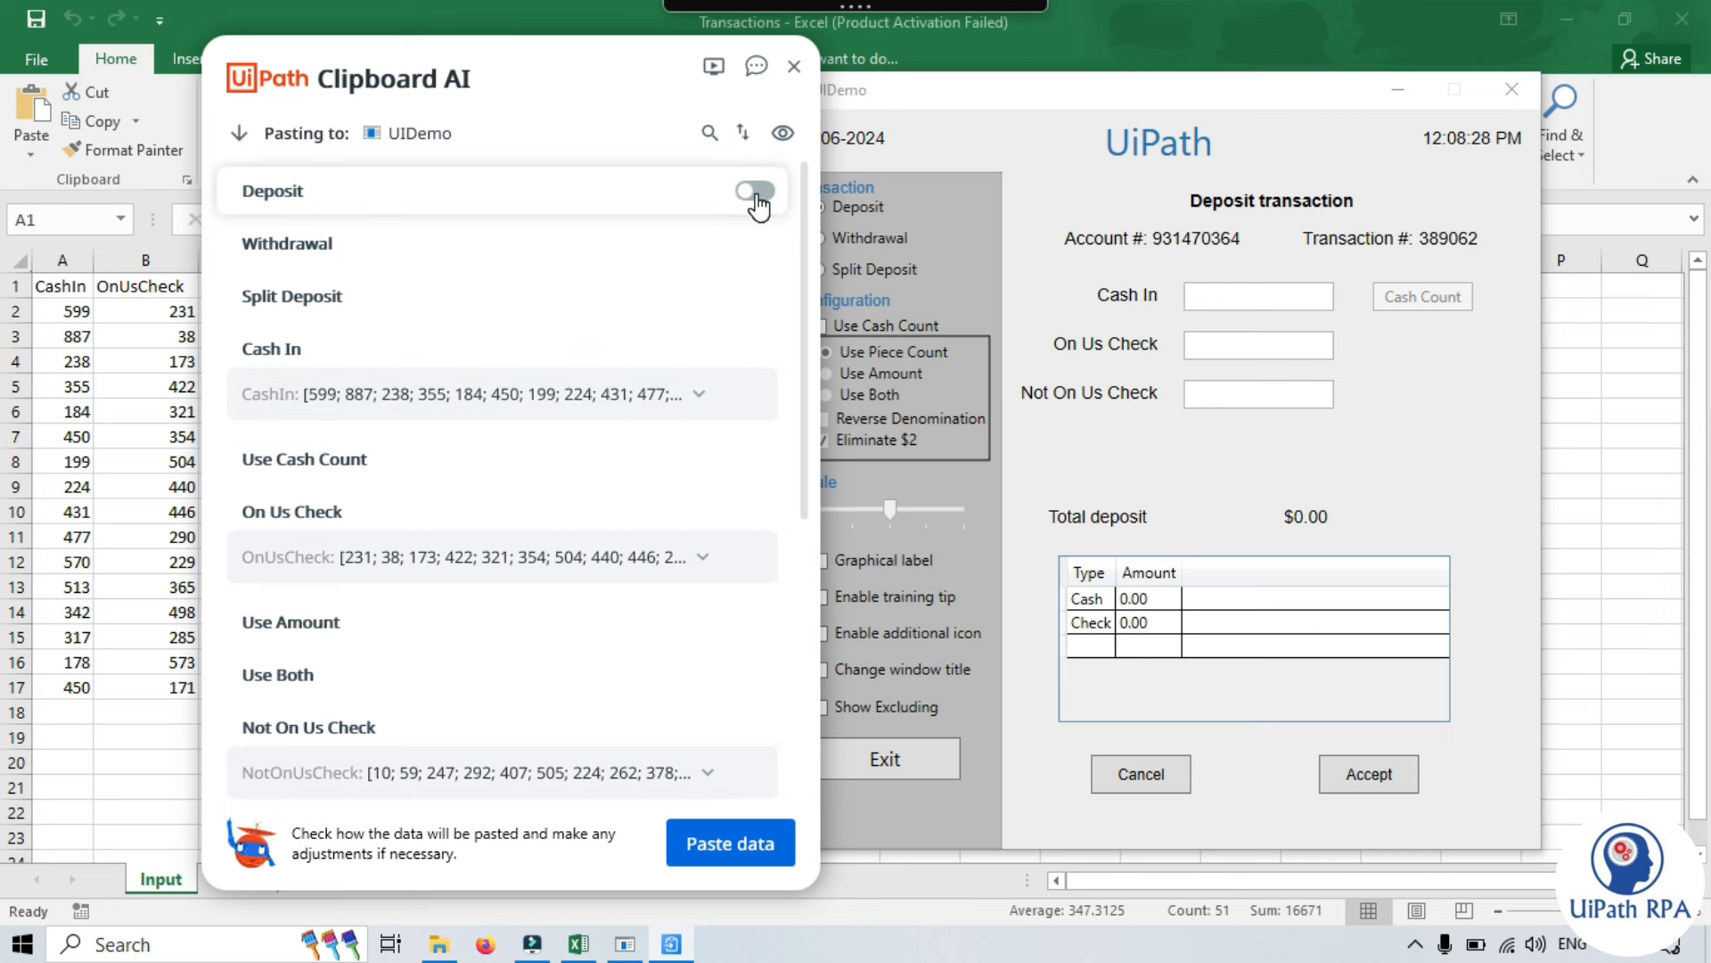
{"action": "left_click", "coordinate": [755, 348]}
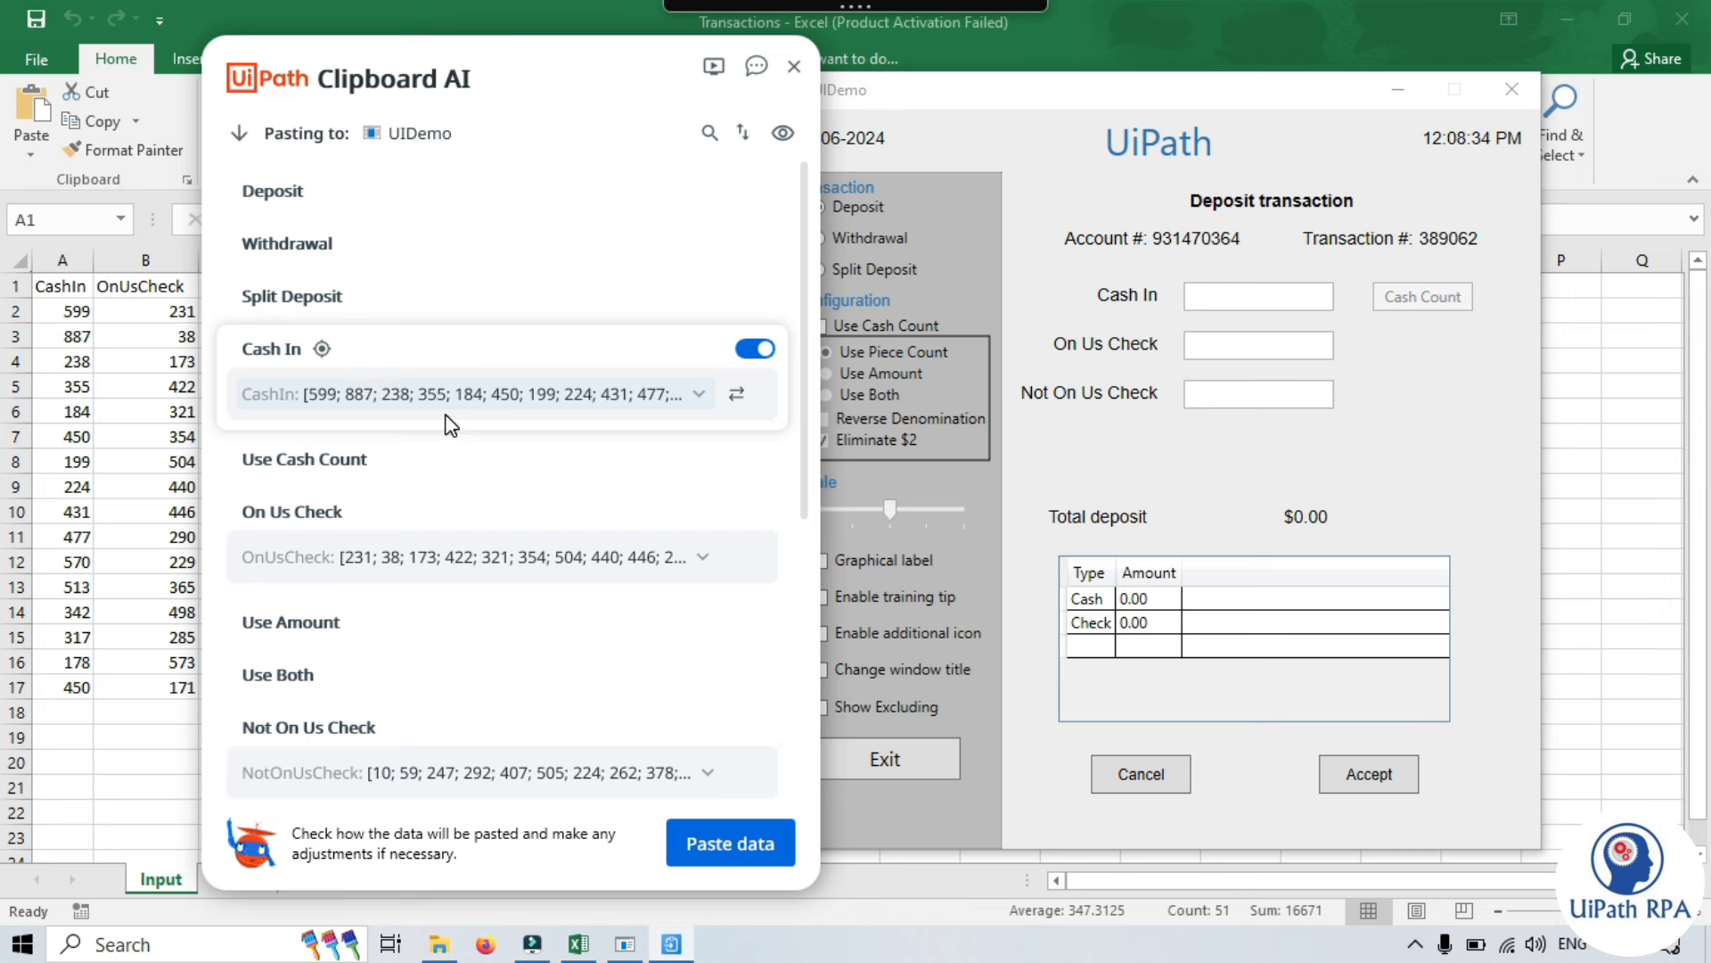
{"action": "left_click", "coordinate": [700, 395]}
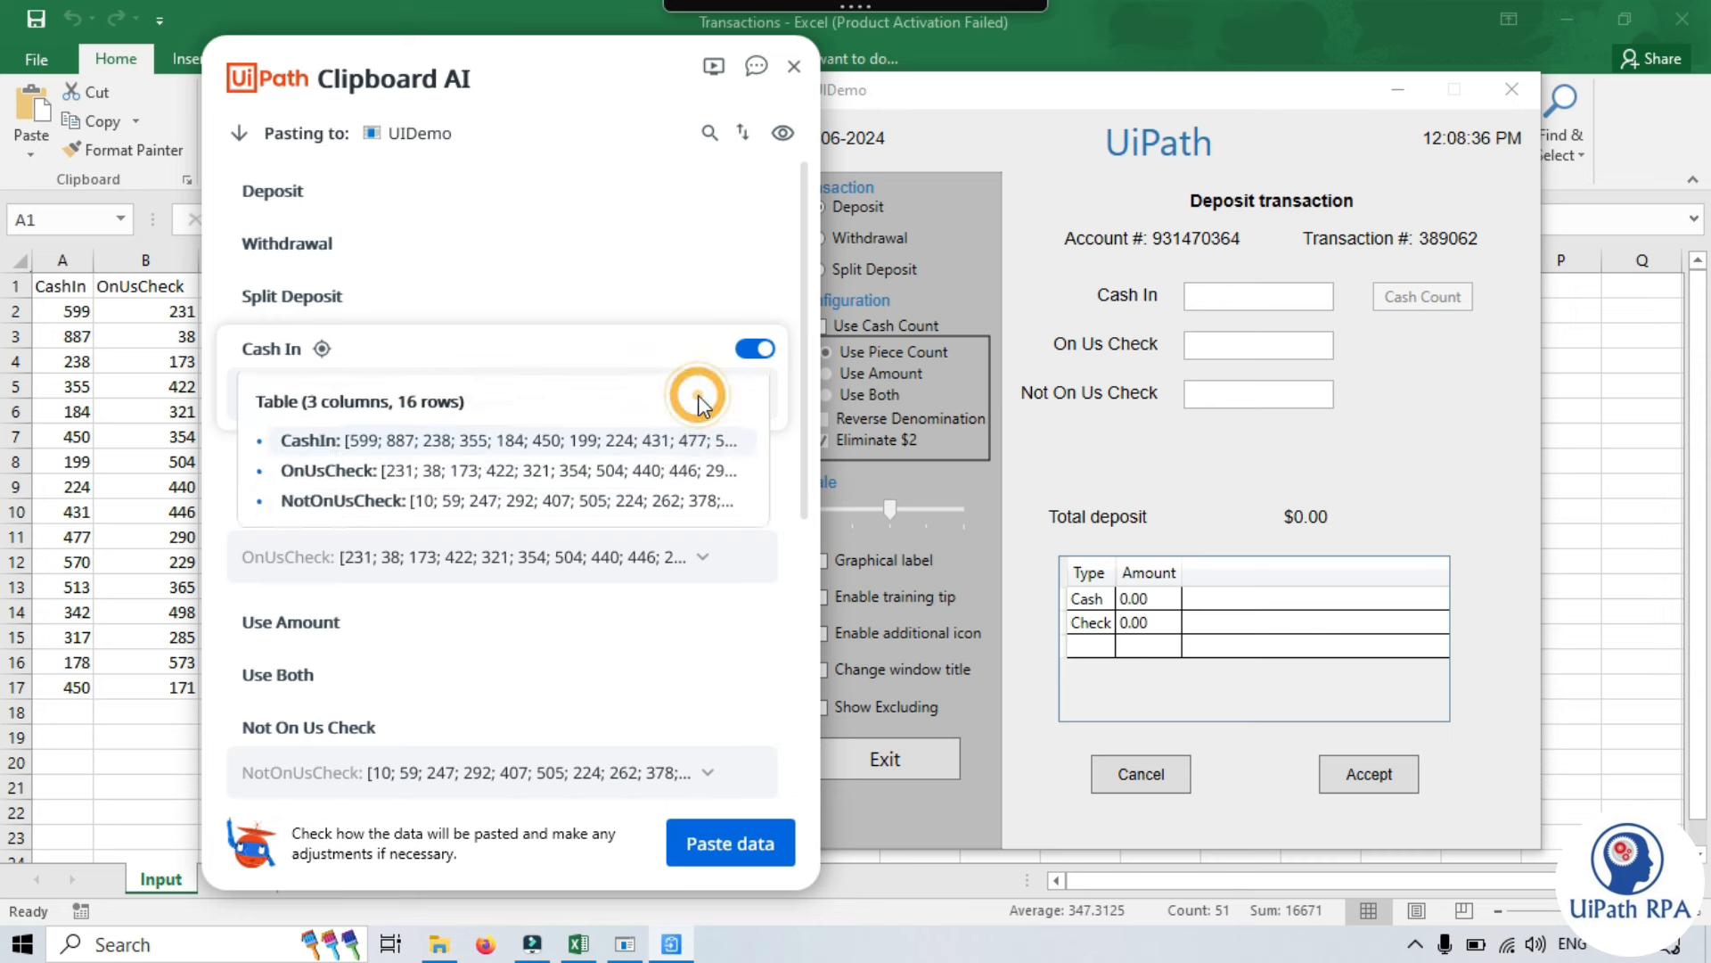
{"action": "left_click", "coordinate": [796, 275]}
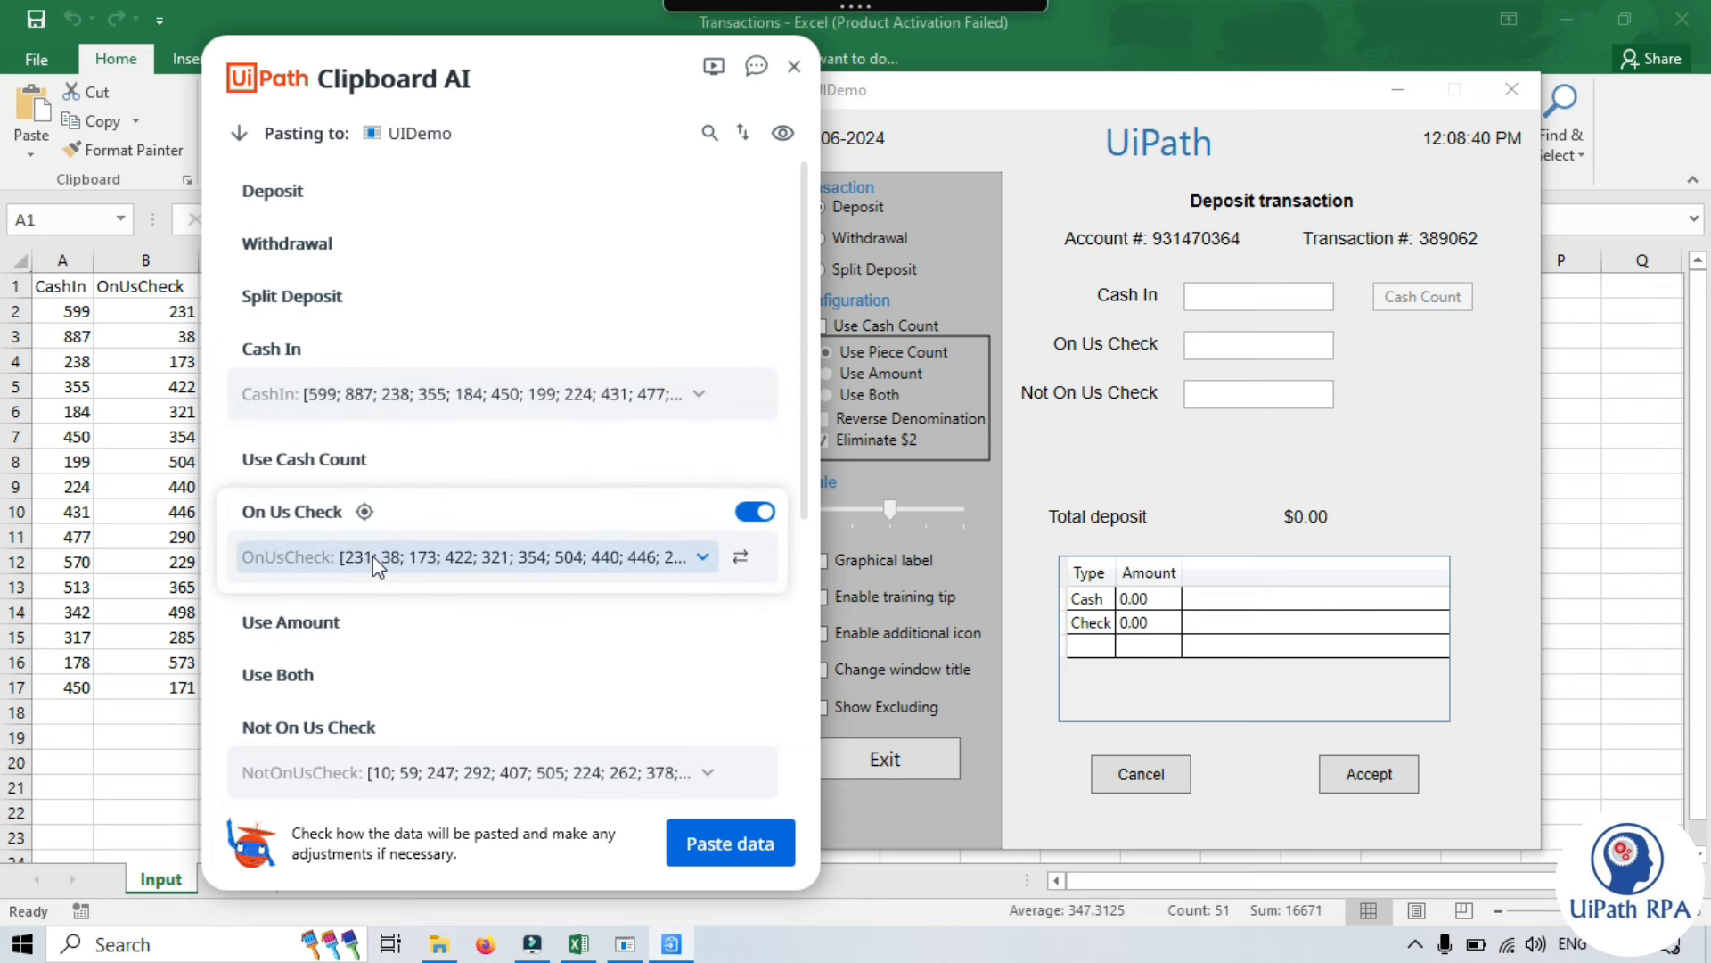
- Exclude the Change window title and Show Excluding fields from pasting
{"action": "left_click_drag", "start_coordinate": [404, 78], "coordinate": [697, 94]}
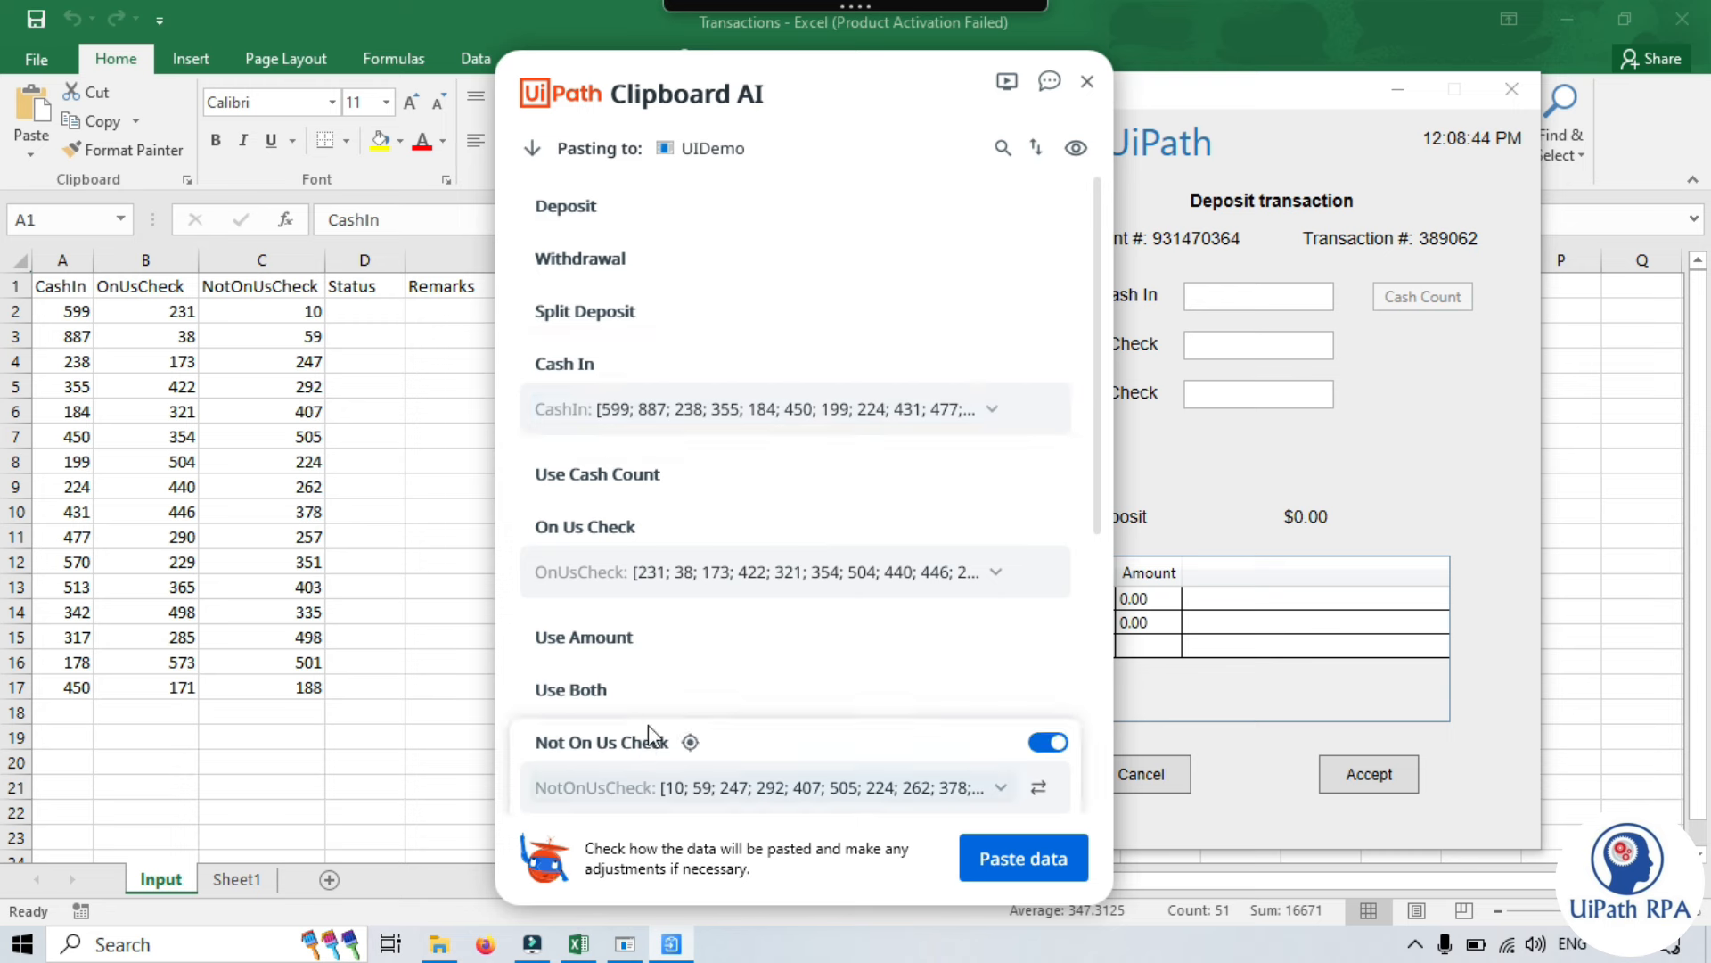
{"action": "scroll", "coordinate": [649, 517], "scroll_direction": "down", "scroll_amount": 1}
{"action": "scroll", "coordinate": [659, 634], "scroll_direction": "down", "scroll_amount": 2}
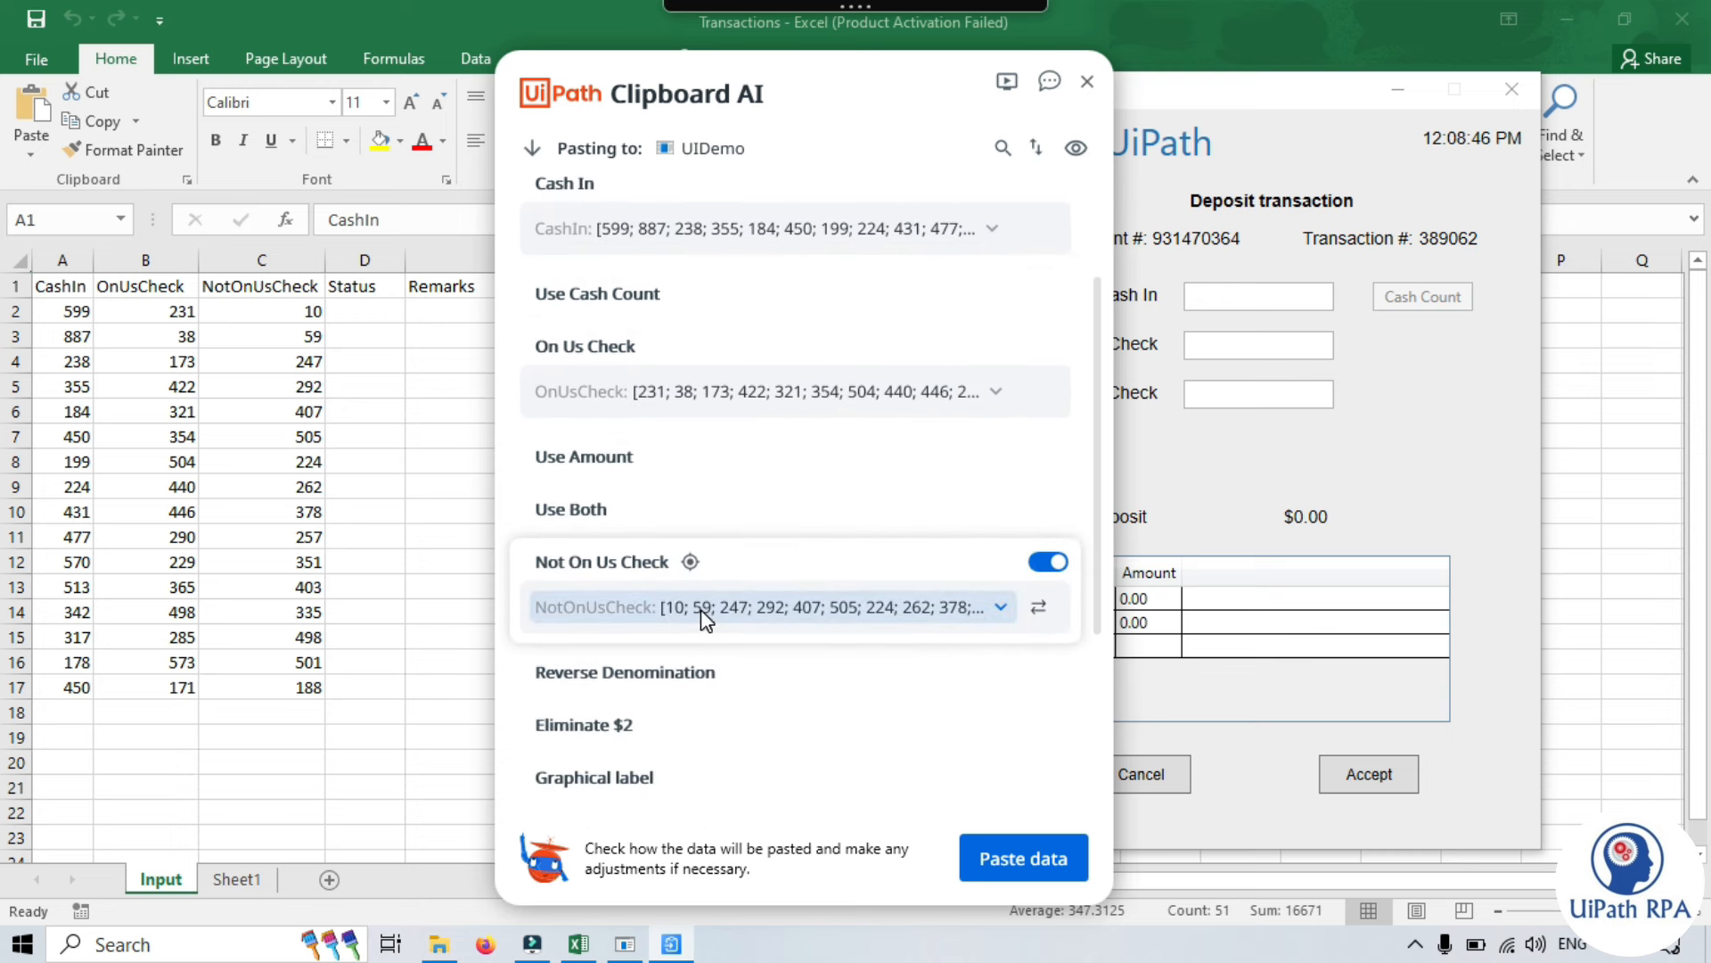
{"action": "mouse_move", "coordinate": [883, 619]}
{"action": "scroll", "coordinate": [900, 553], "scroll_direction": "up", "scroll_amount": 1}
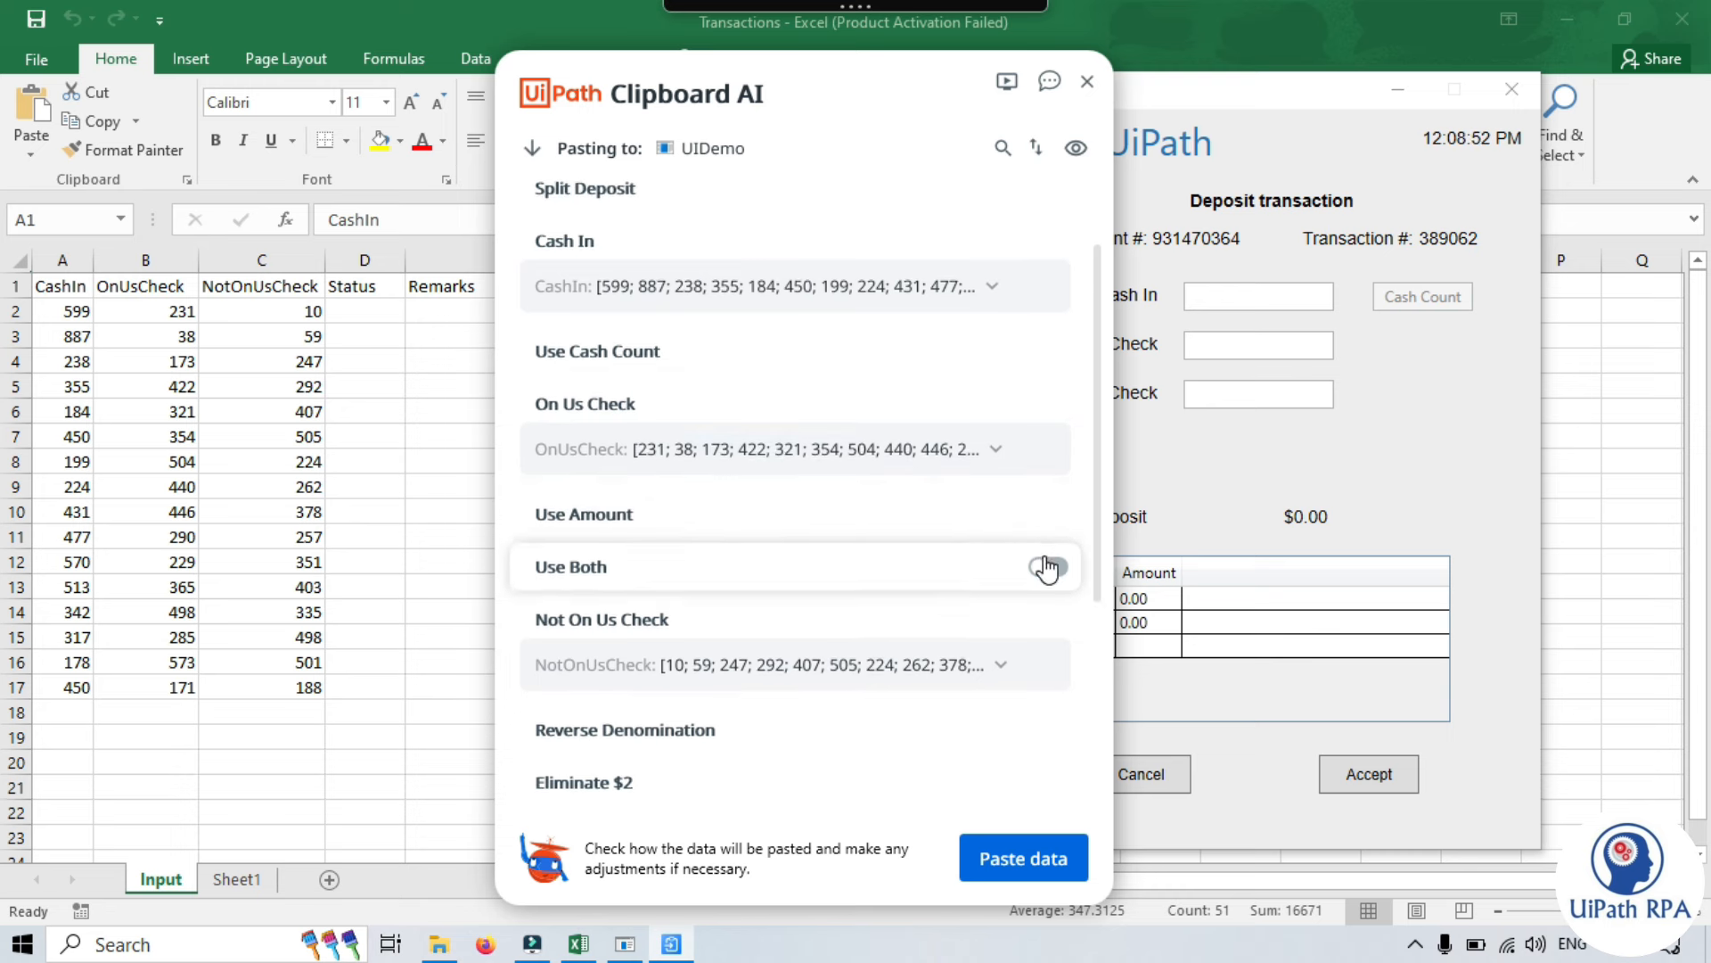
{"action": "scroll", "coordinate": [980, 562], "scroll_direction": "down", "scroll_amount": 6}
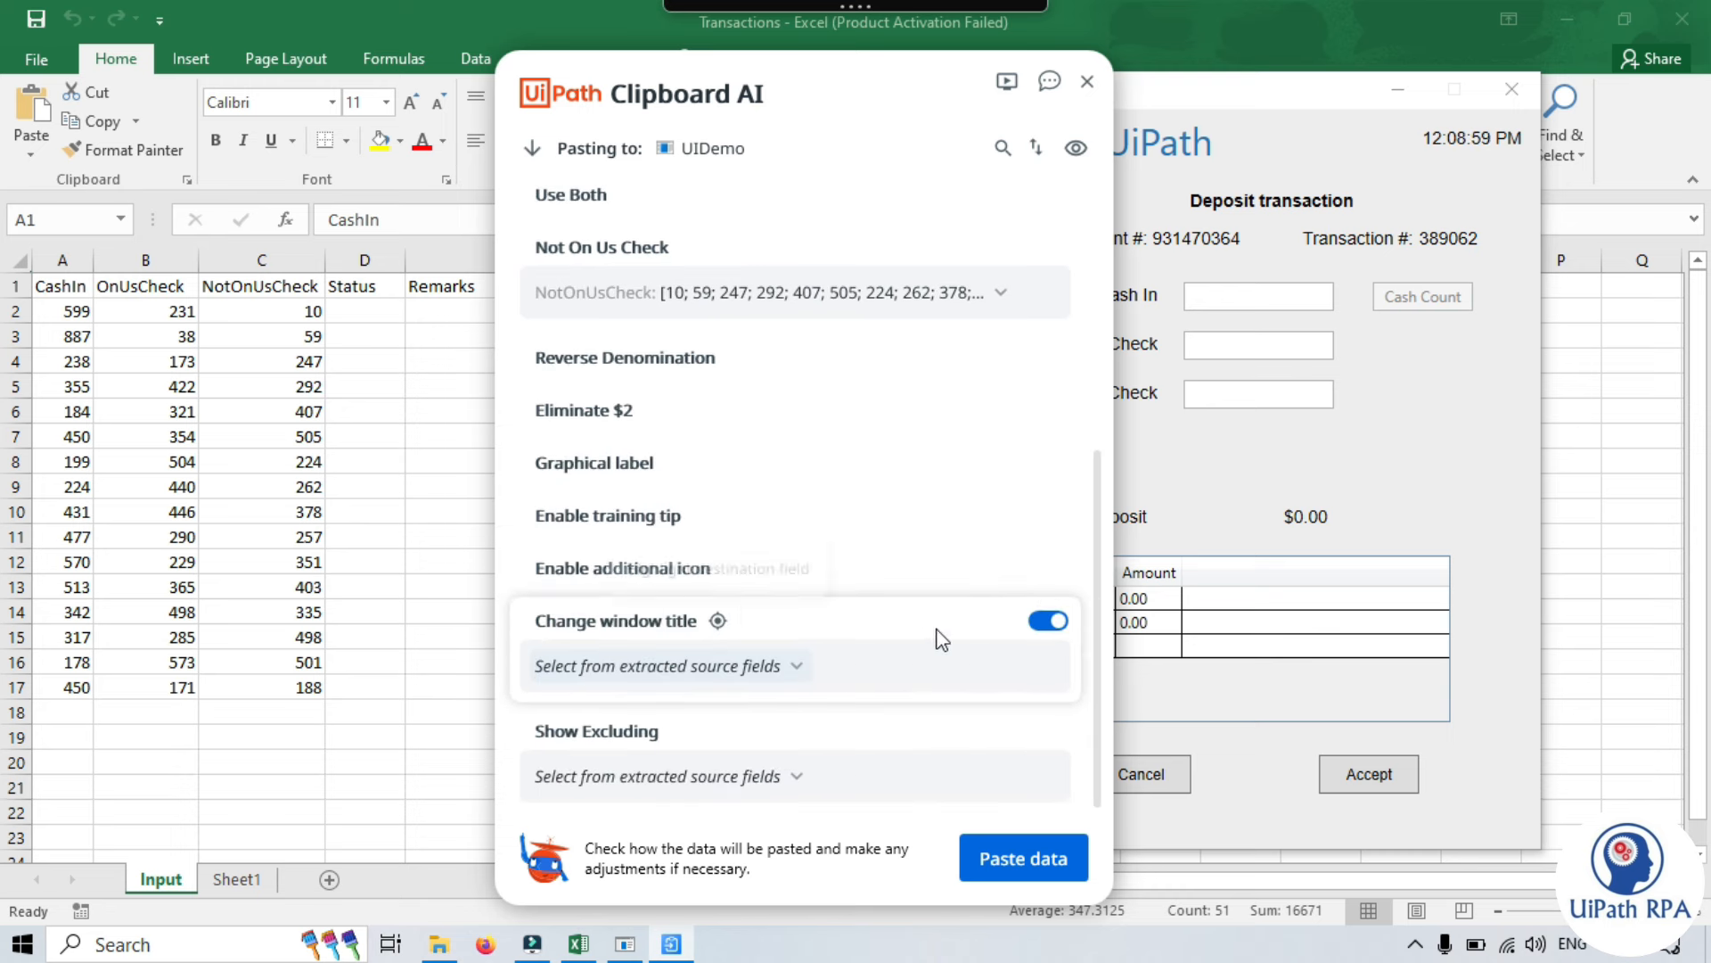
{"action": "left_click", "coordinate": [1048, 620]}
{"action": "scroll", "coordinate": [907, 566], "scroll_direction": "up", "scroll_amount": 1}
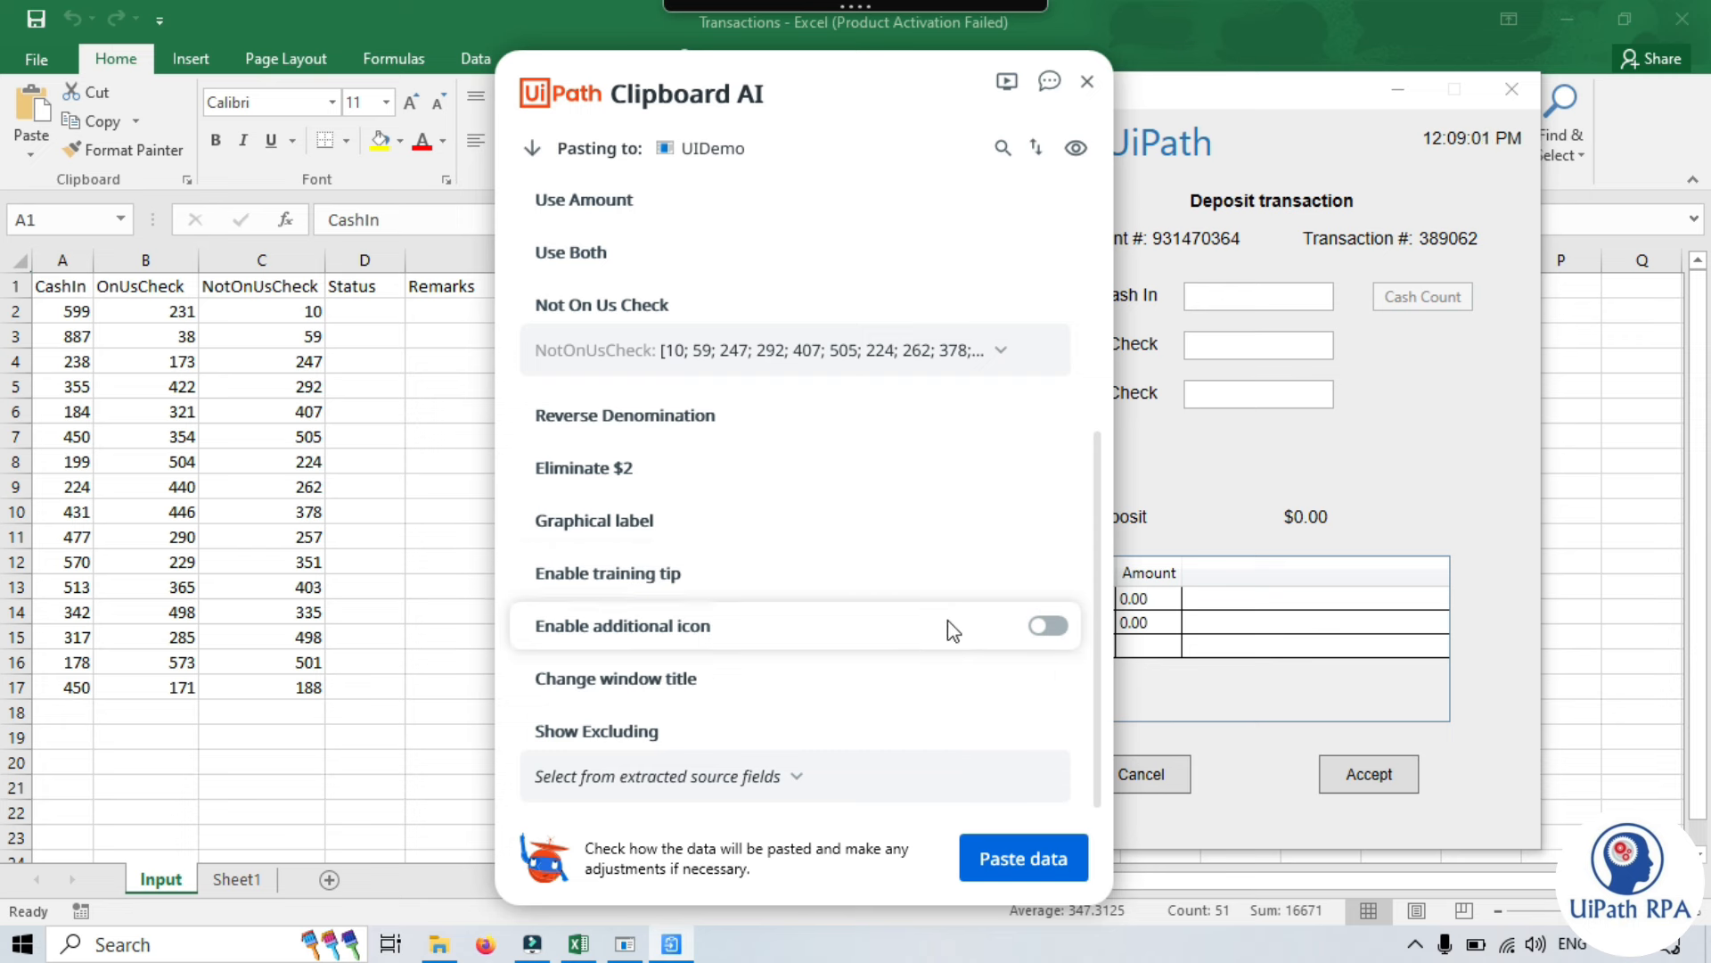
{"action": "left_click", "coordinate": [1036, 740]}
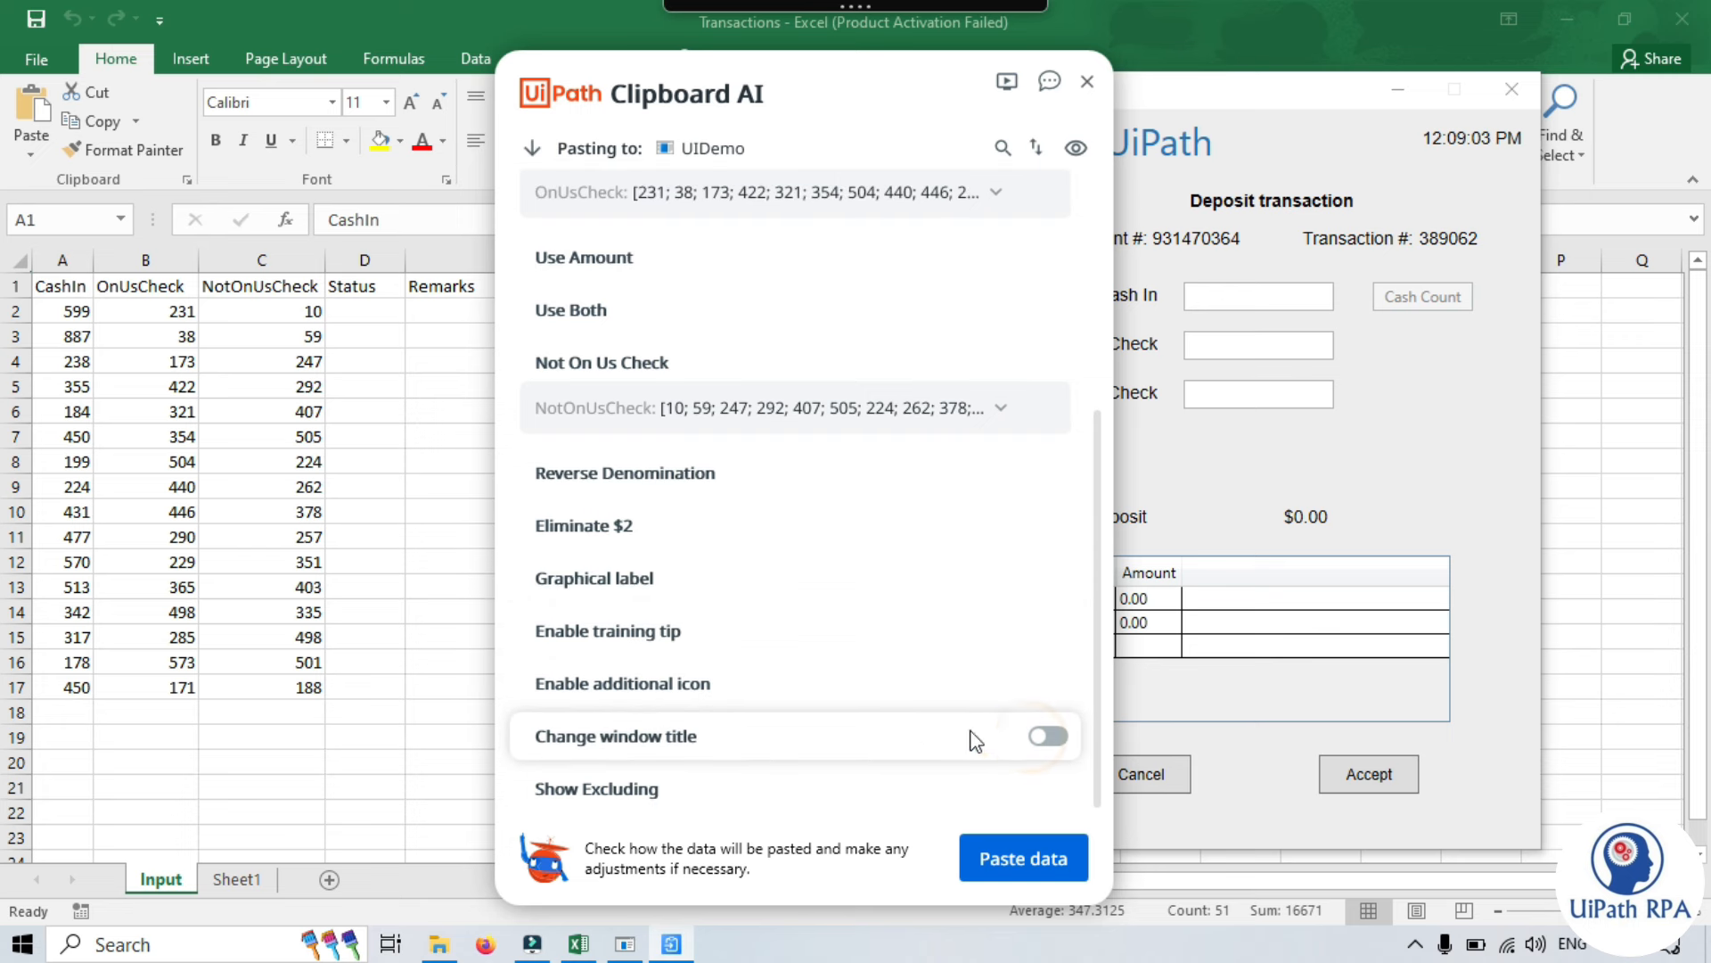
{"action": "scroll", "coordinate": [903, 686], "scroll_direction": "up", "scroll_amount": 5}
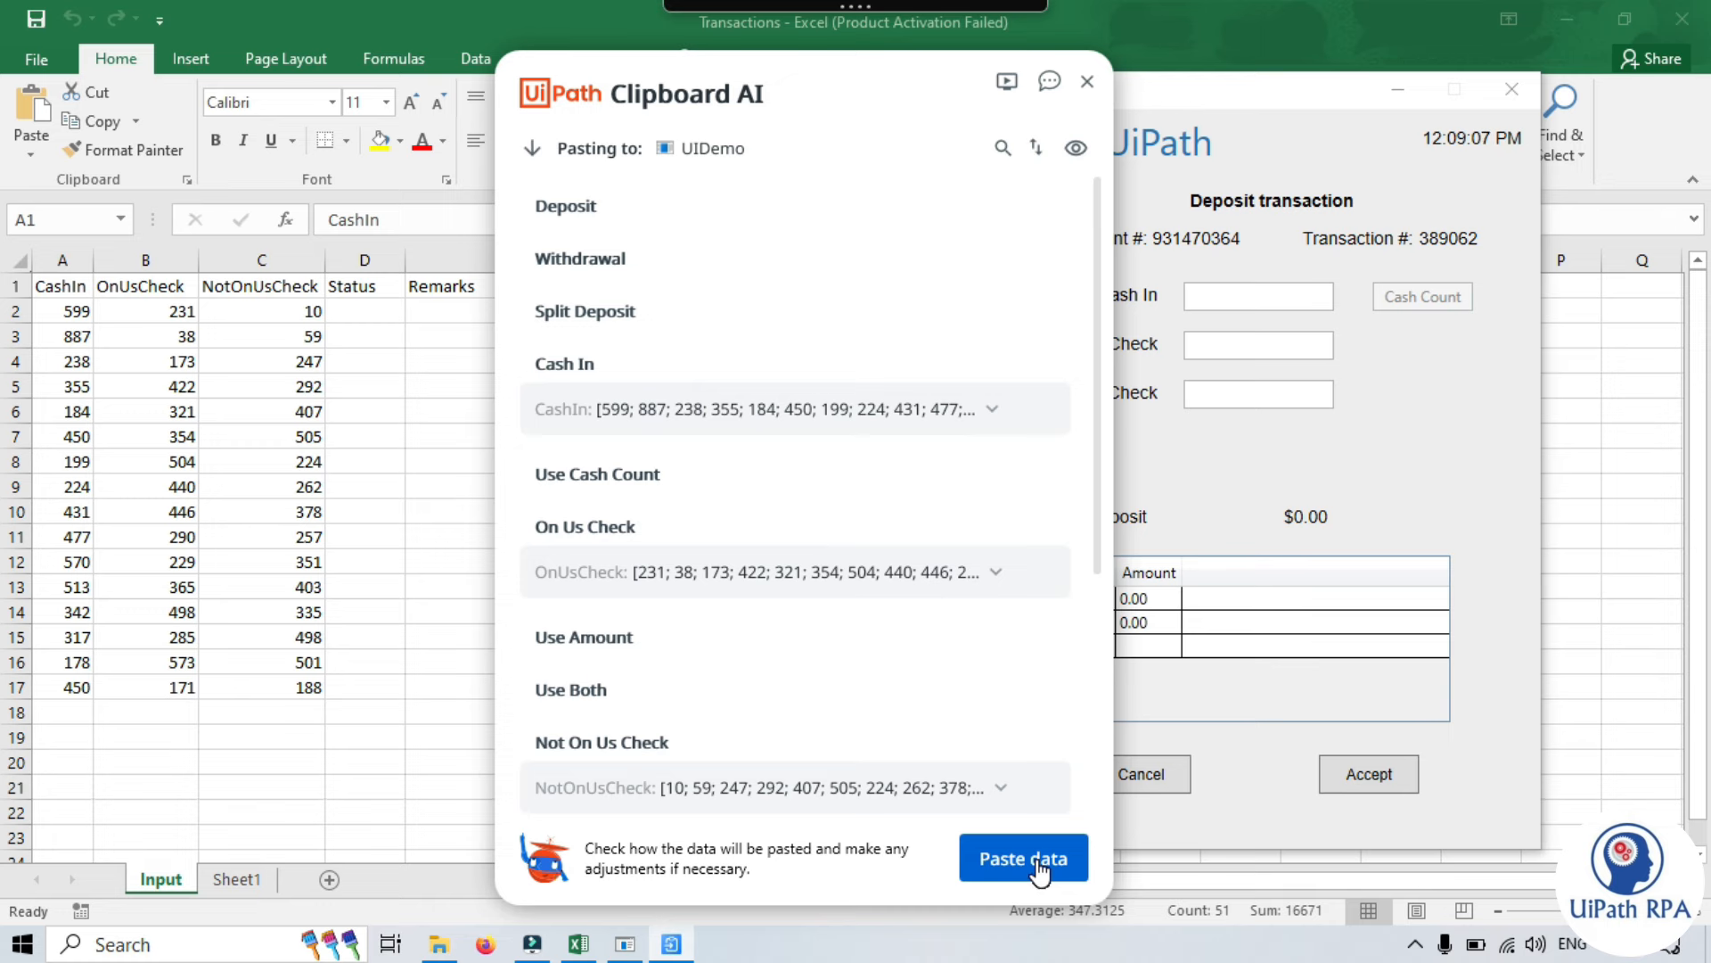
- Paste the first three Transactions rows into the deposit form, submitting the second deposit
{"action": "left_click", "coordinate": [1039, 865]}
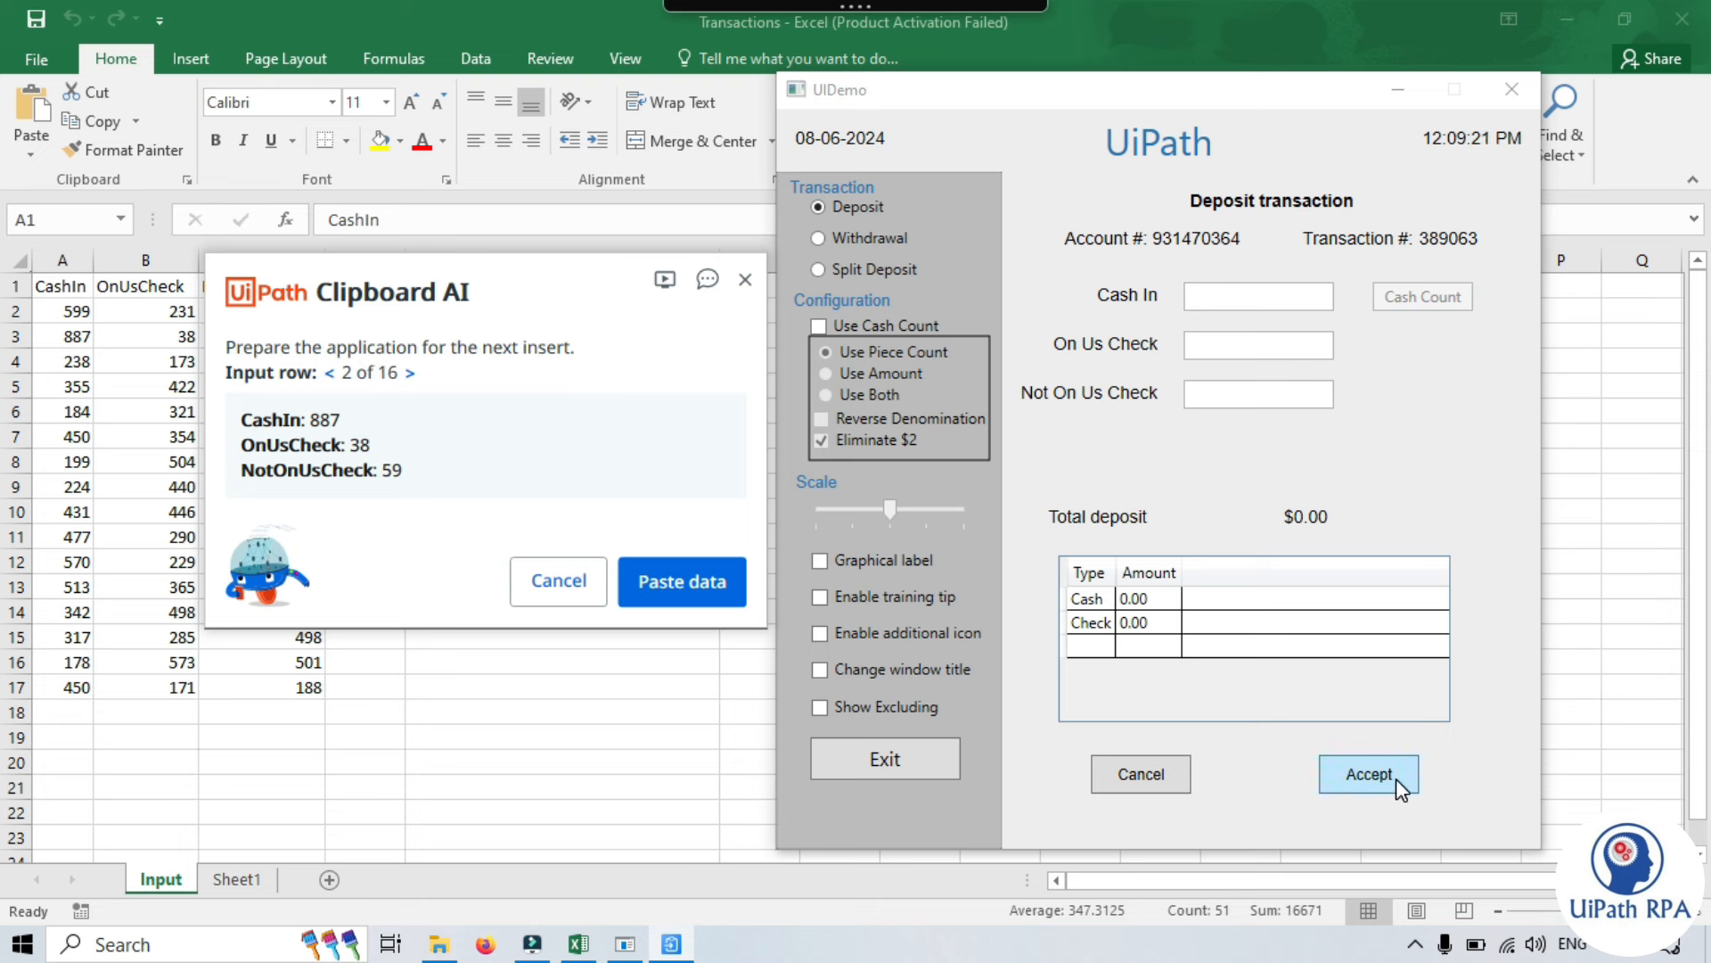
{"action": "left_click", "coordinate": [673, 592]}
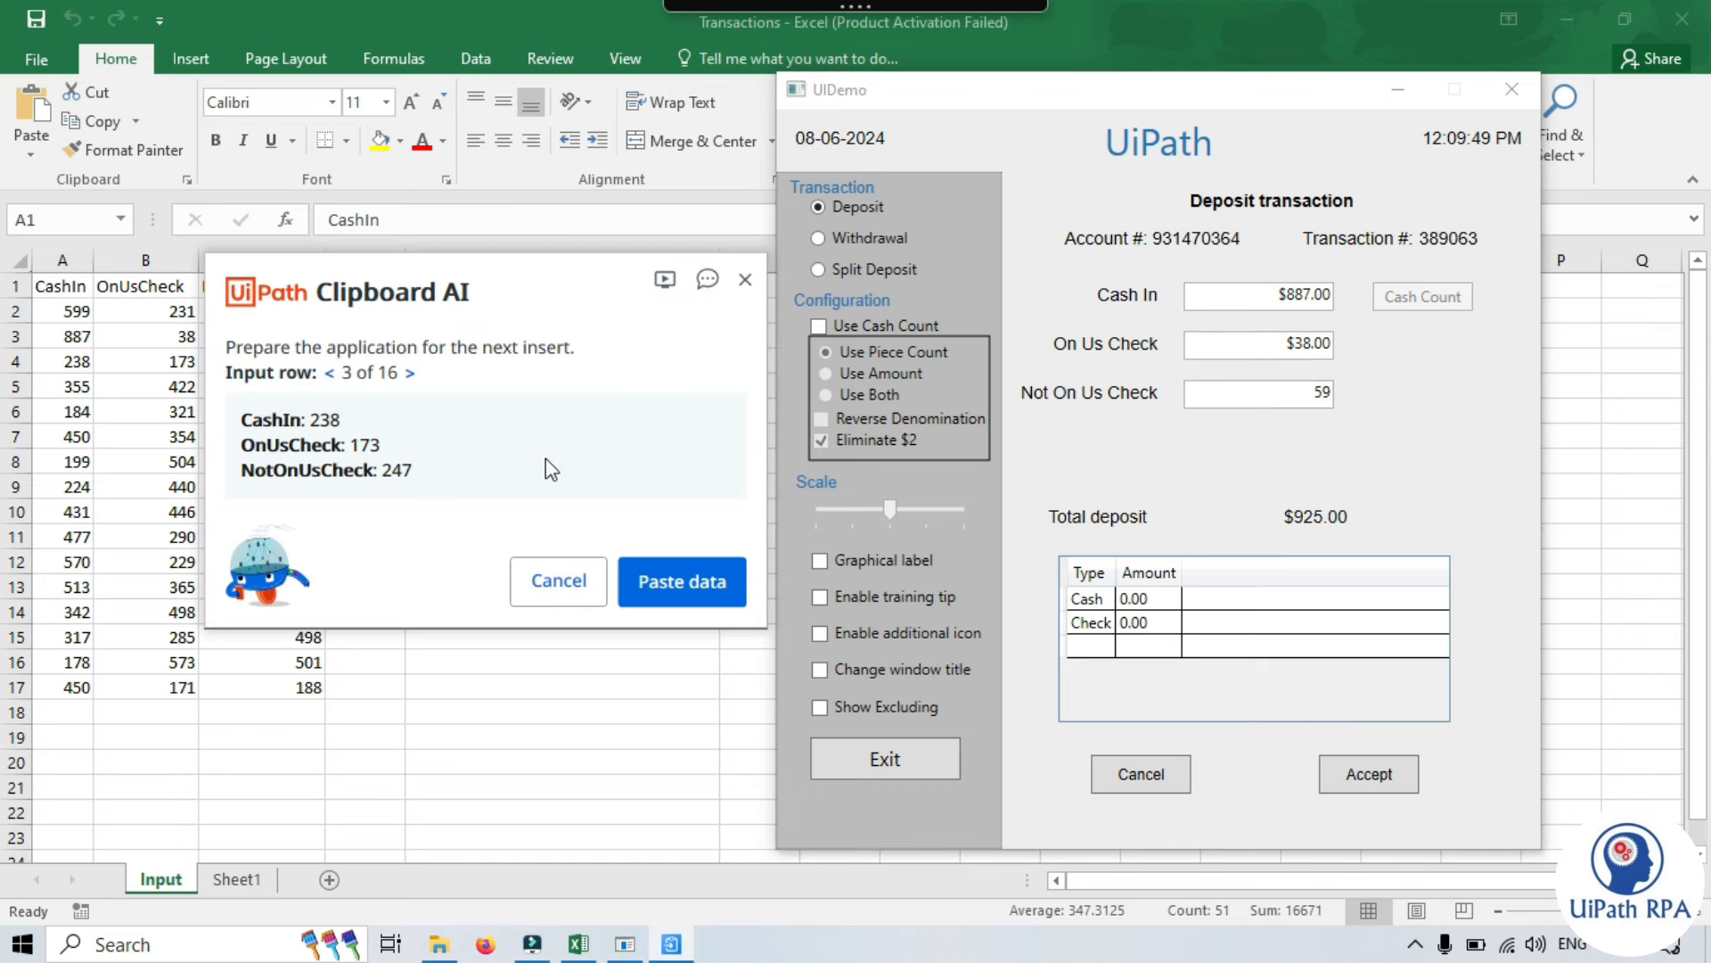
{"action": "left_click", "coordinate": [1394, 774]}
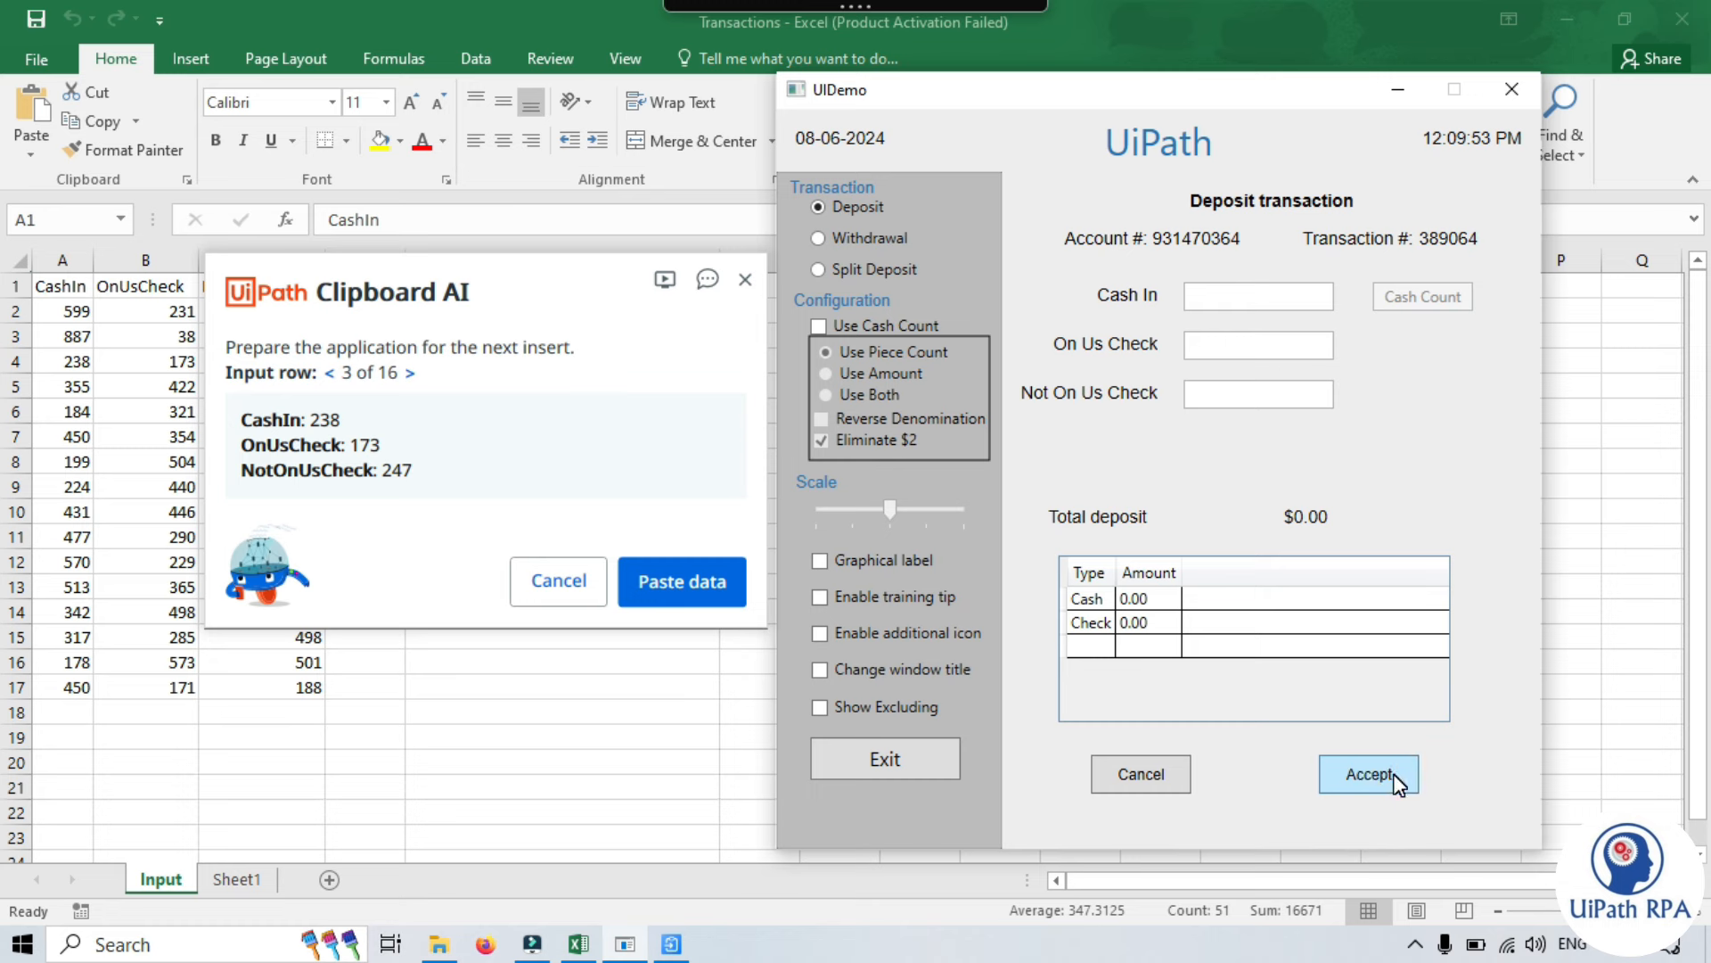
{"action": "left_click", "coordinate": [691, 592]}
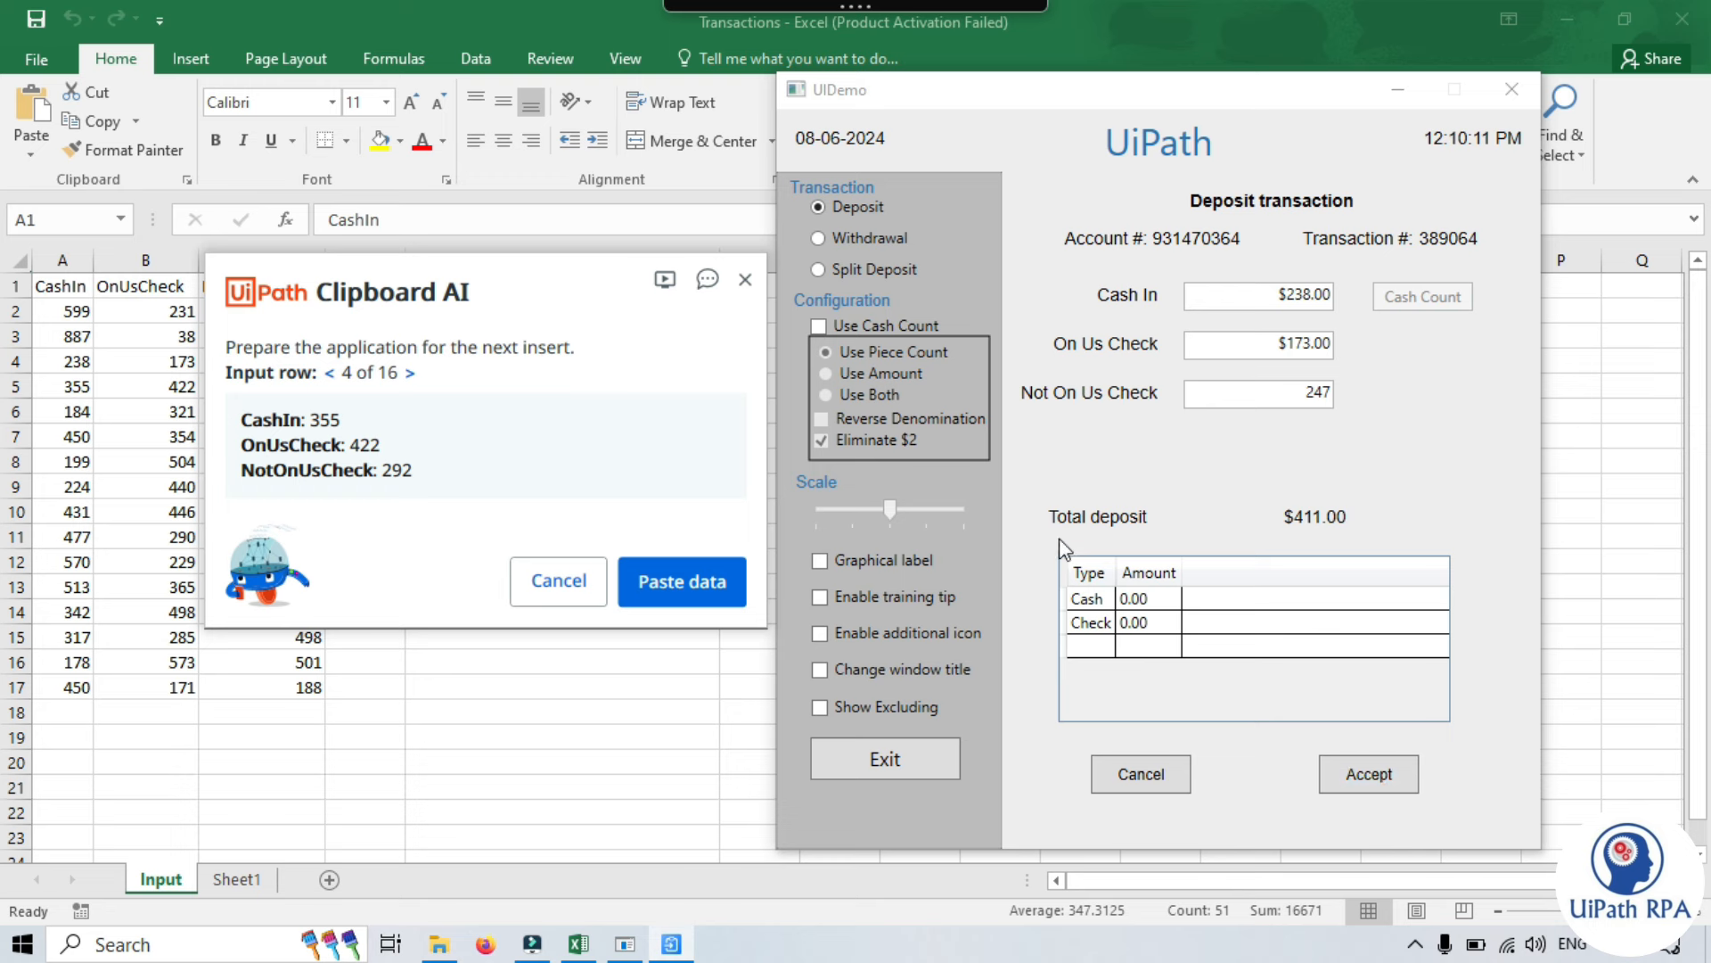
- End the paste session and open the challenge workbook from the ExcelToWebPage folder
{"action": "left_click", "coordinate": [747, 285]}
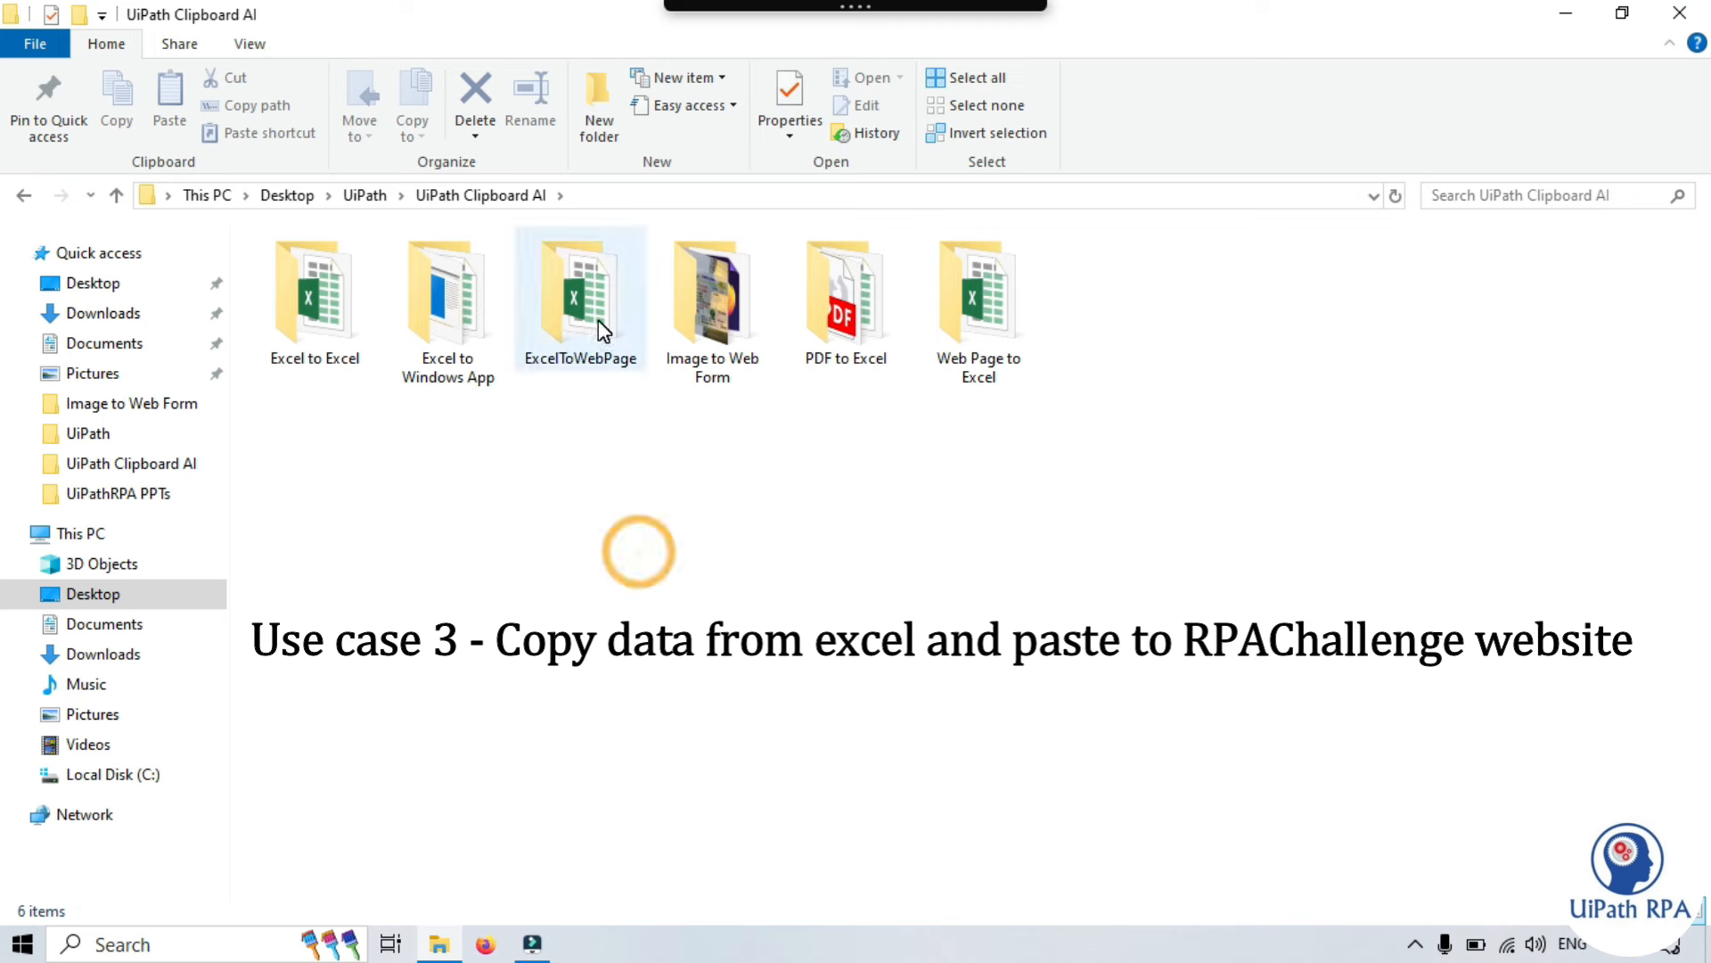
{"action": "double_click", "coordinate": [616, 299]}
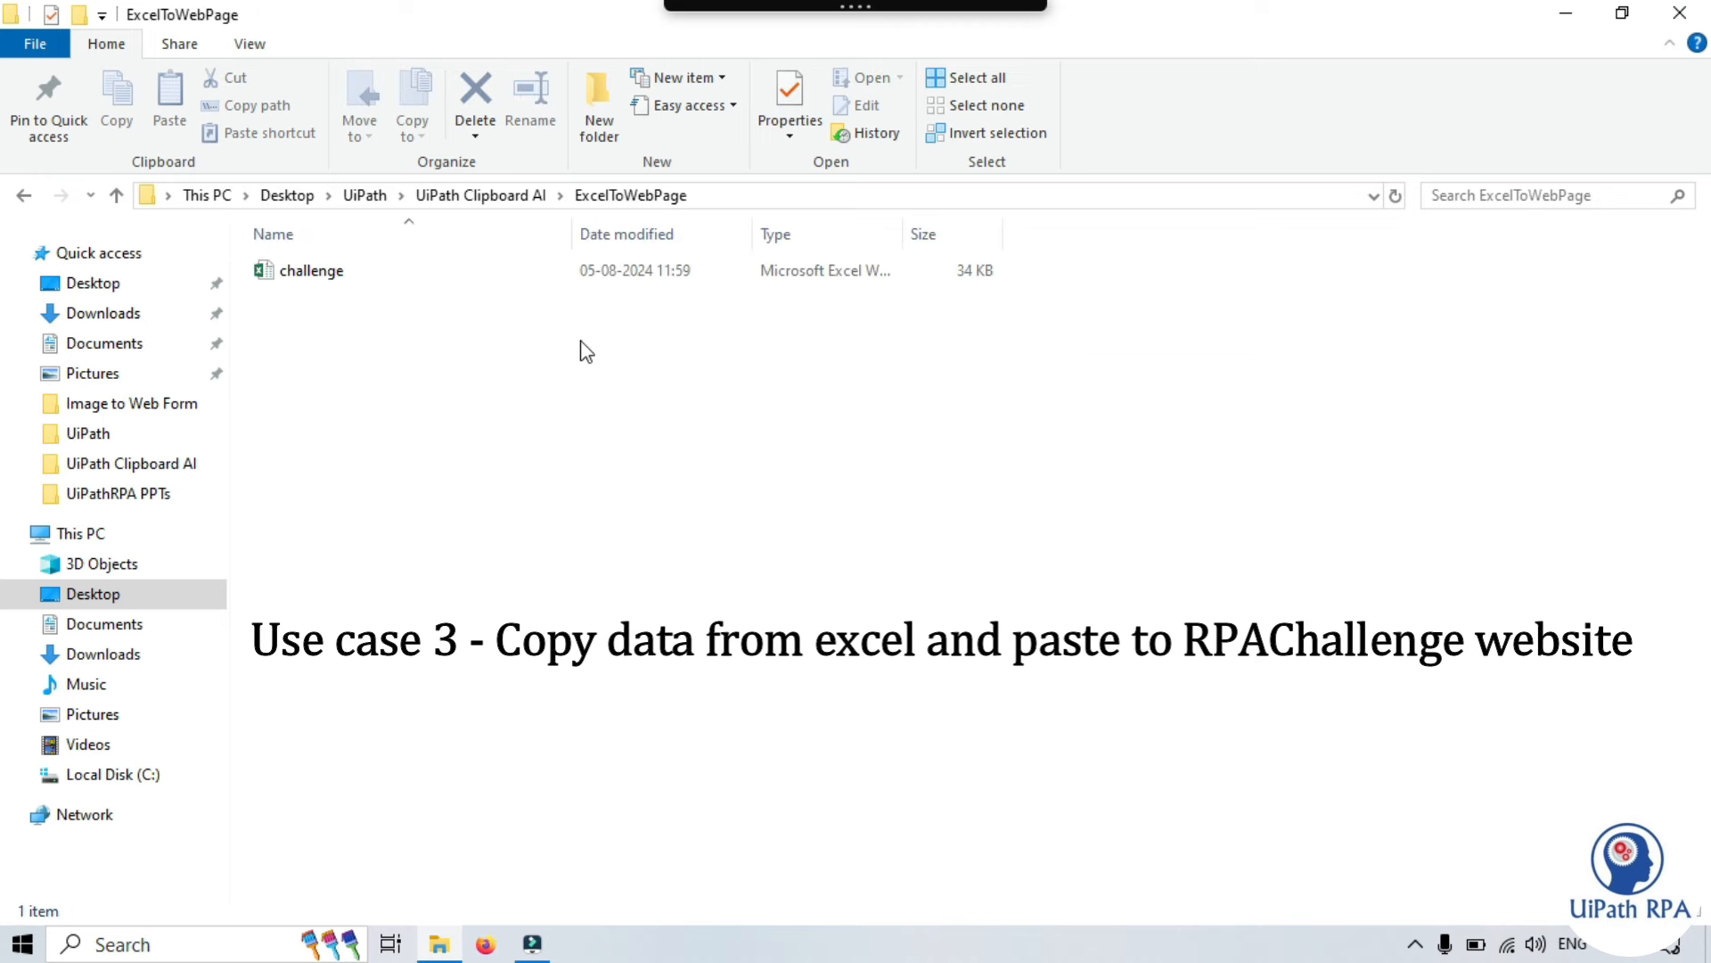
{"action": "double_click", "coordinate": [311, 270]}
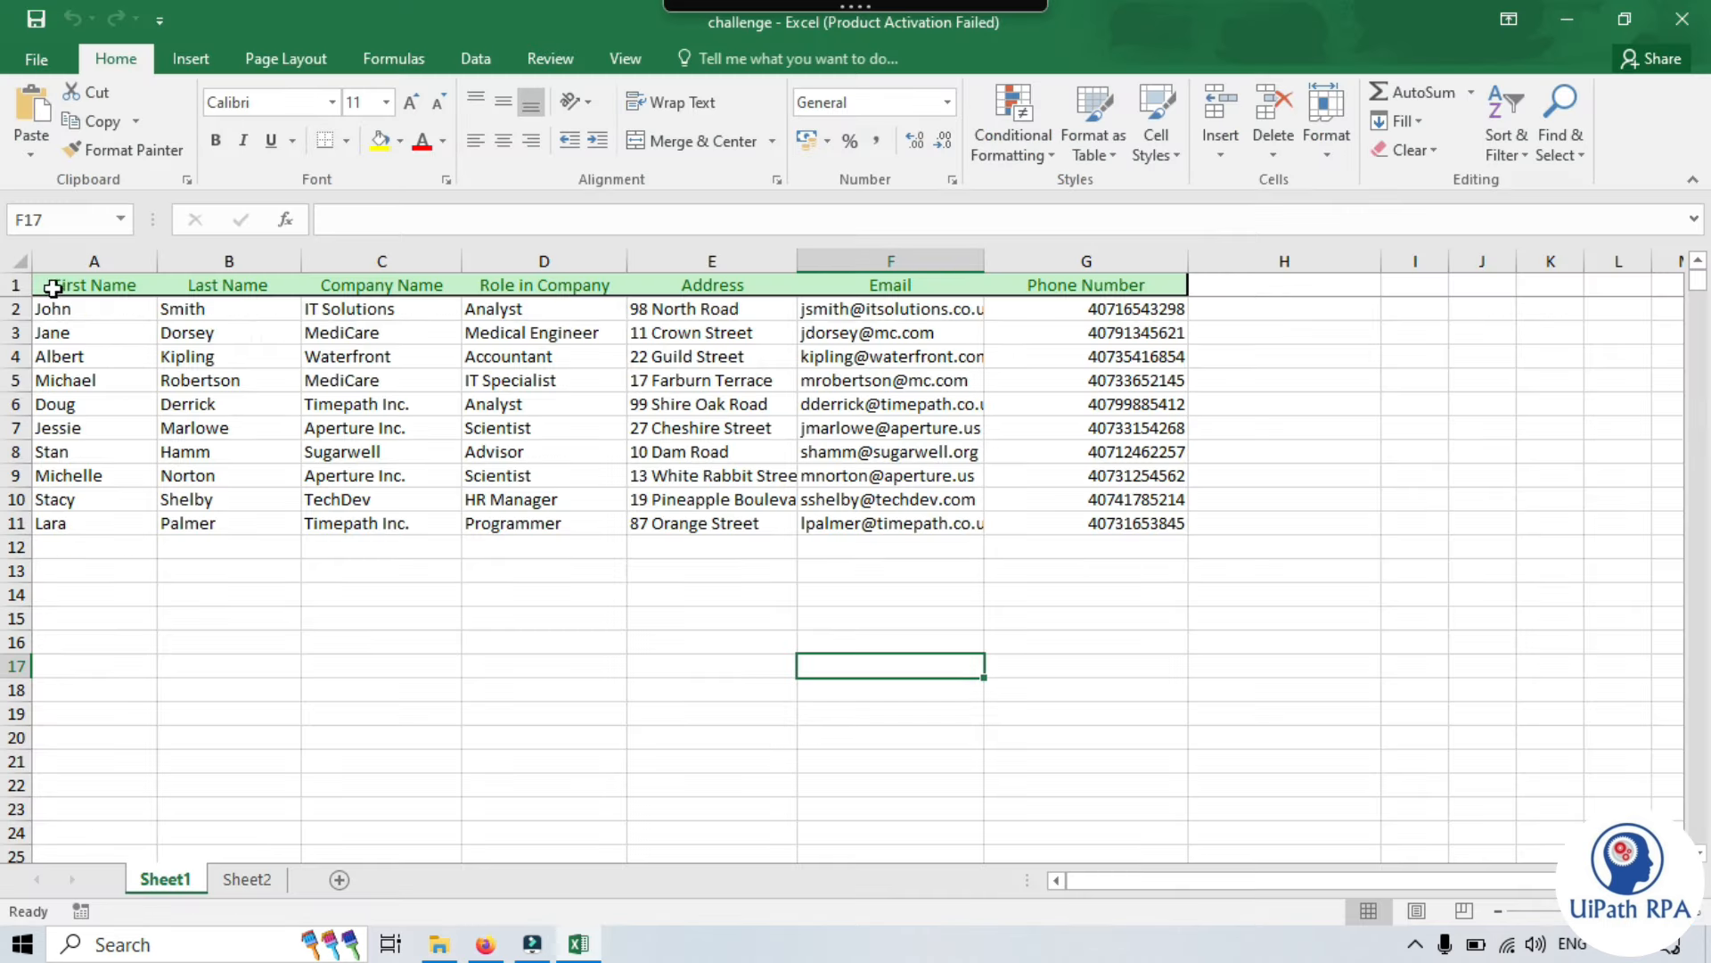
- Select row 2, the first contact record, then switch to the RPA Challenge form in Firefox
{"action": "left_click_drag", "start_coordinate": [45, 281], "coordinate": [1148, 526]}
{"action": "left_click", "coordinate": [710, 643]}
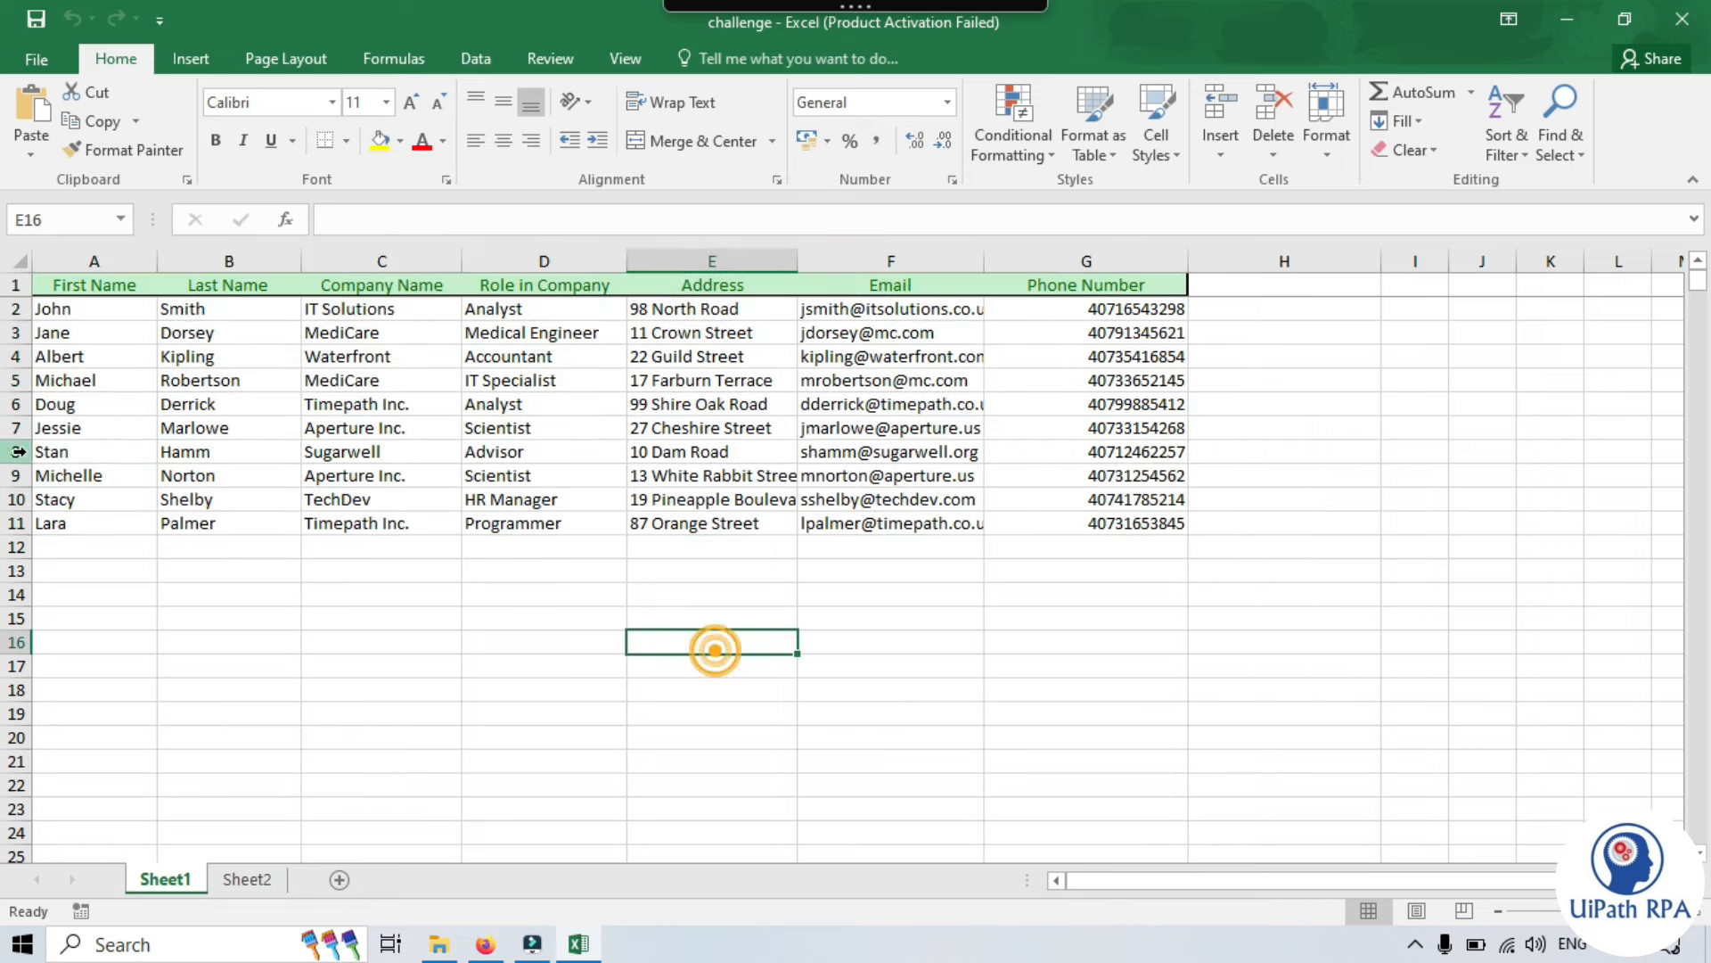
{"action": "left_click", "coordinate": [27, 309]}
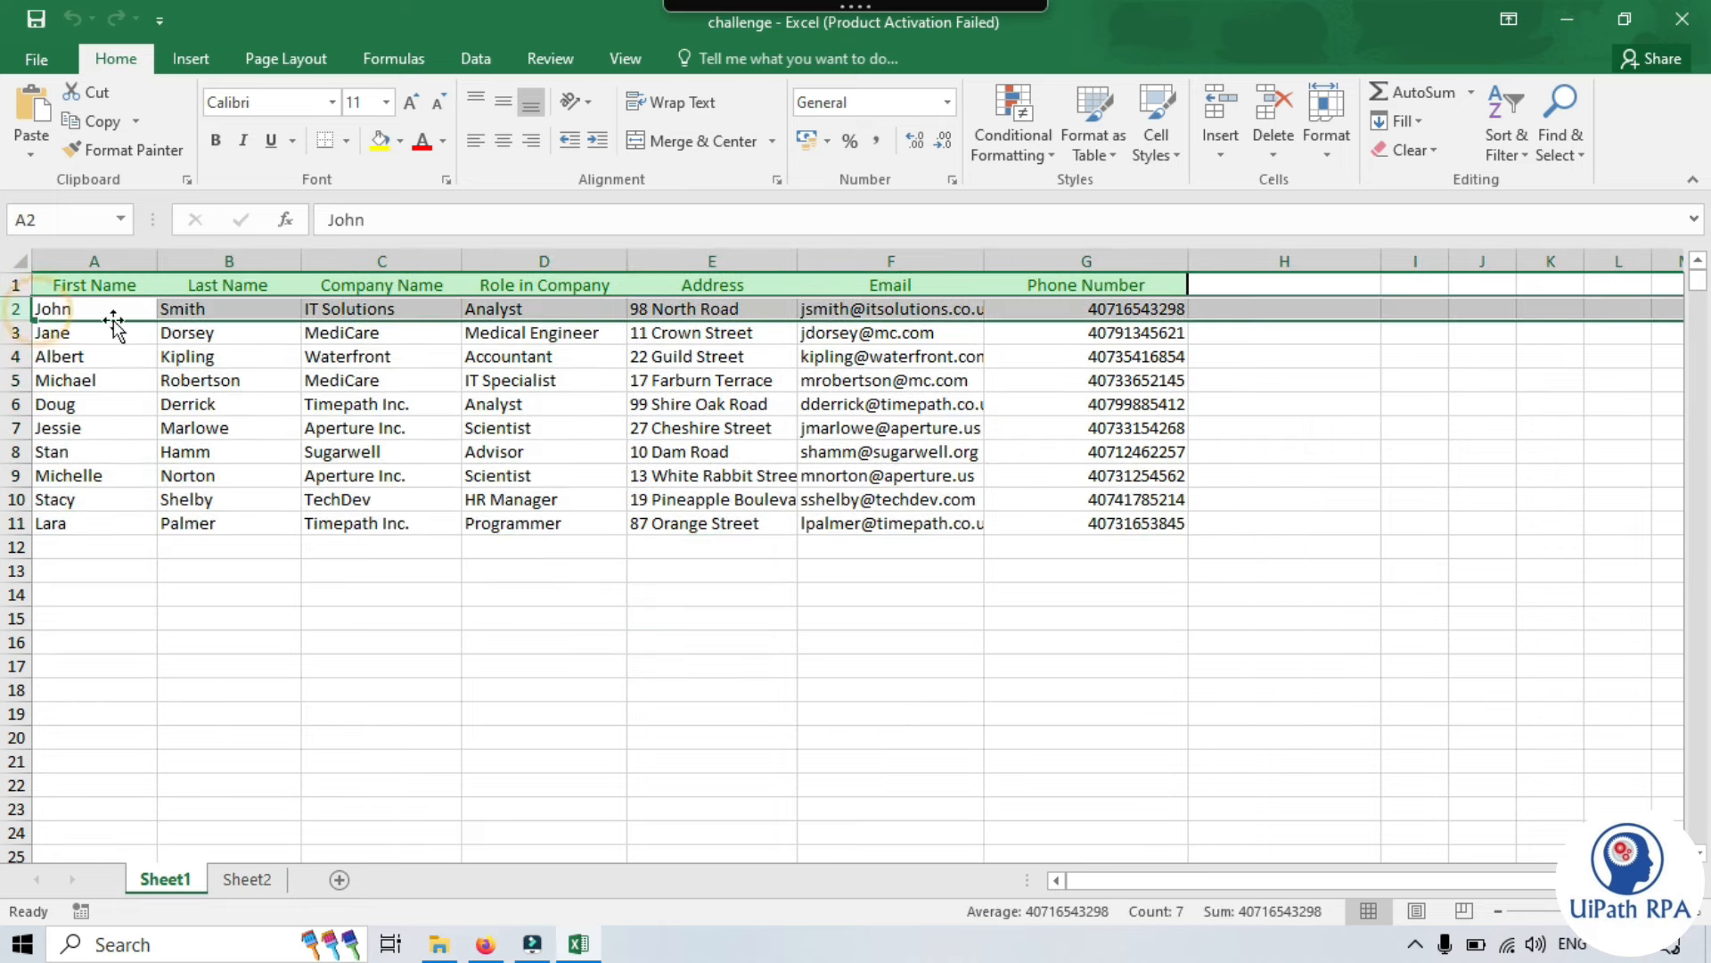
{"action": "left_click", "coordinate": [485, 944]}
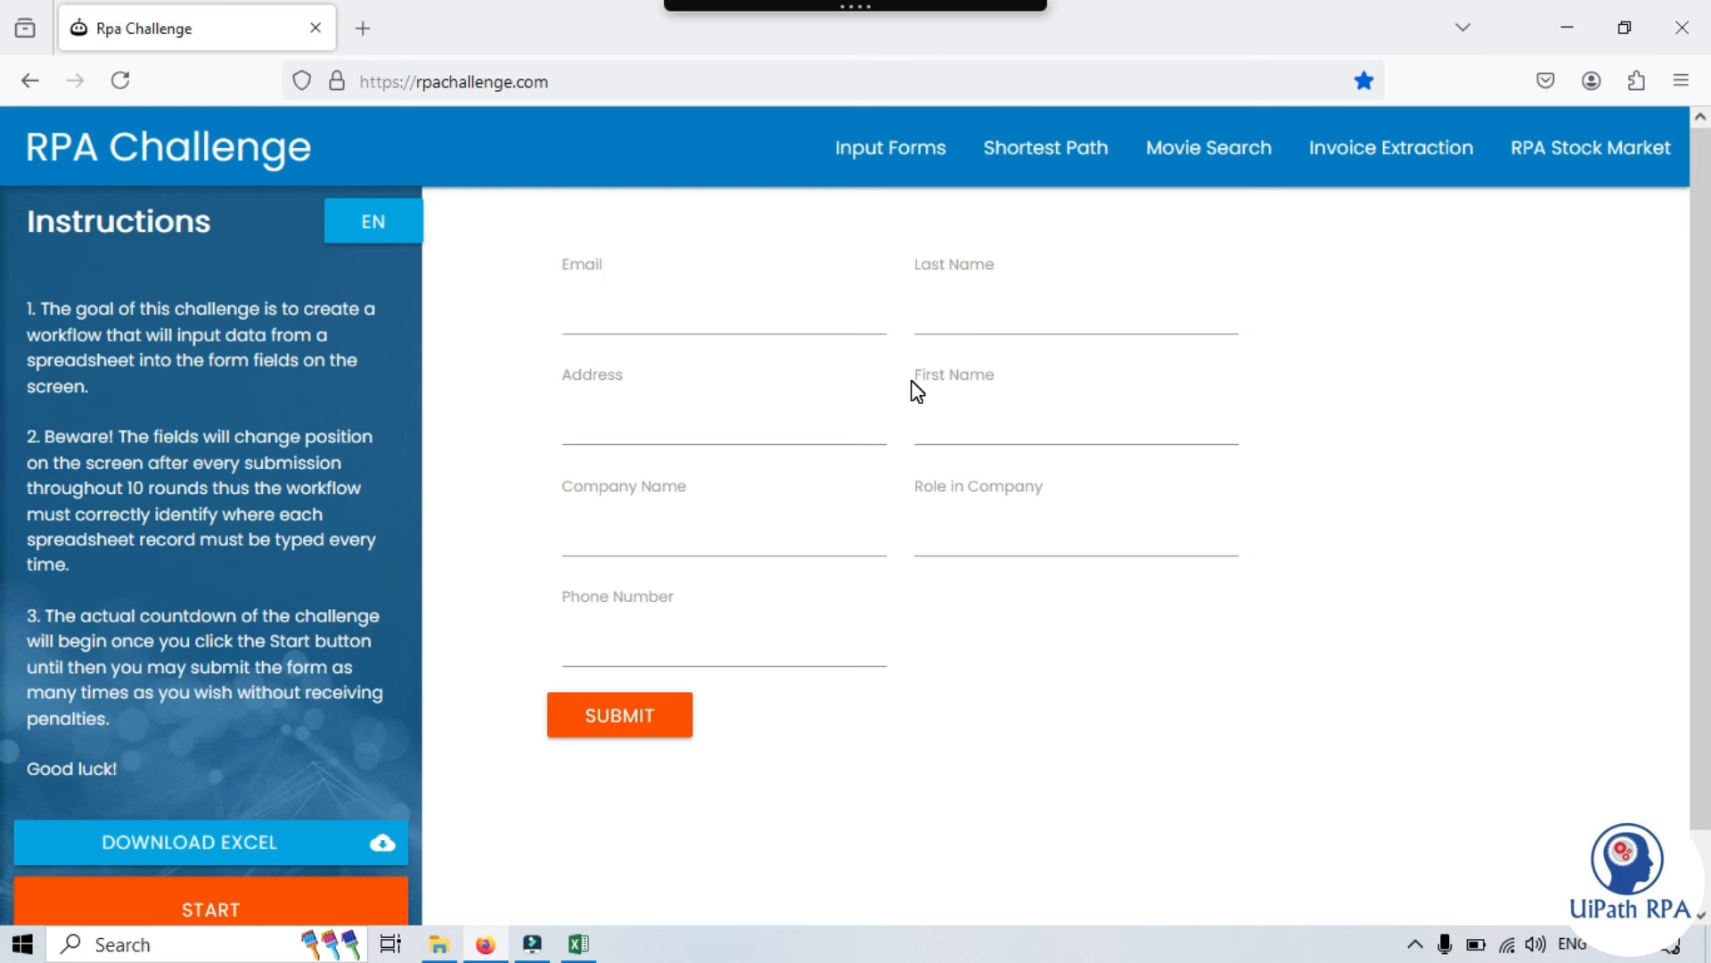
{"action": "left_click", "coordinate": [1275, 562]}
- Select the A1:G11 contact table in the challenge workbook and copy it with Copy cells
{"action": "left_click", "coordinate": [579, 944]}
{"action": "left_click", "coordinate": [582, 611]}
{"action": "left_click", "coordinate": [133, 498]}
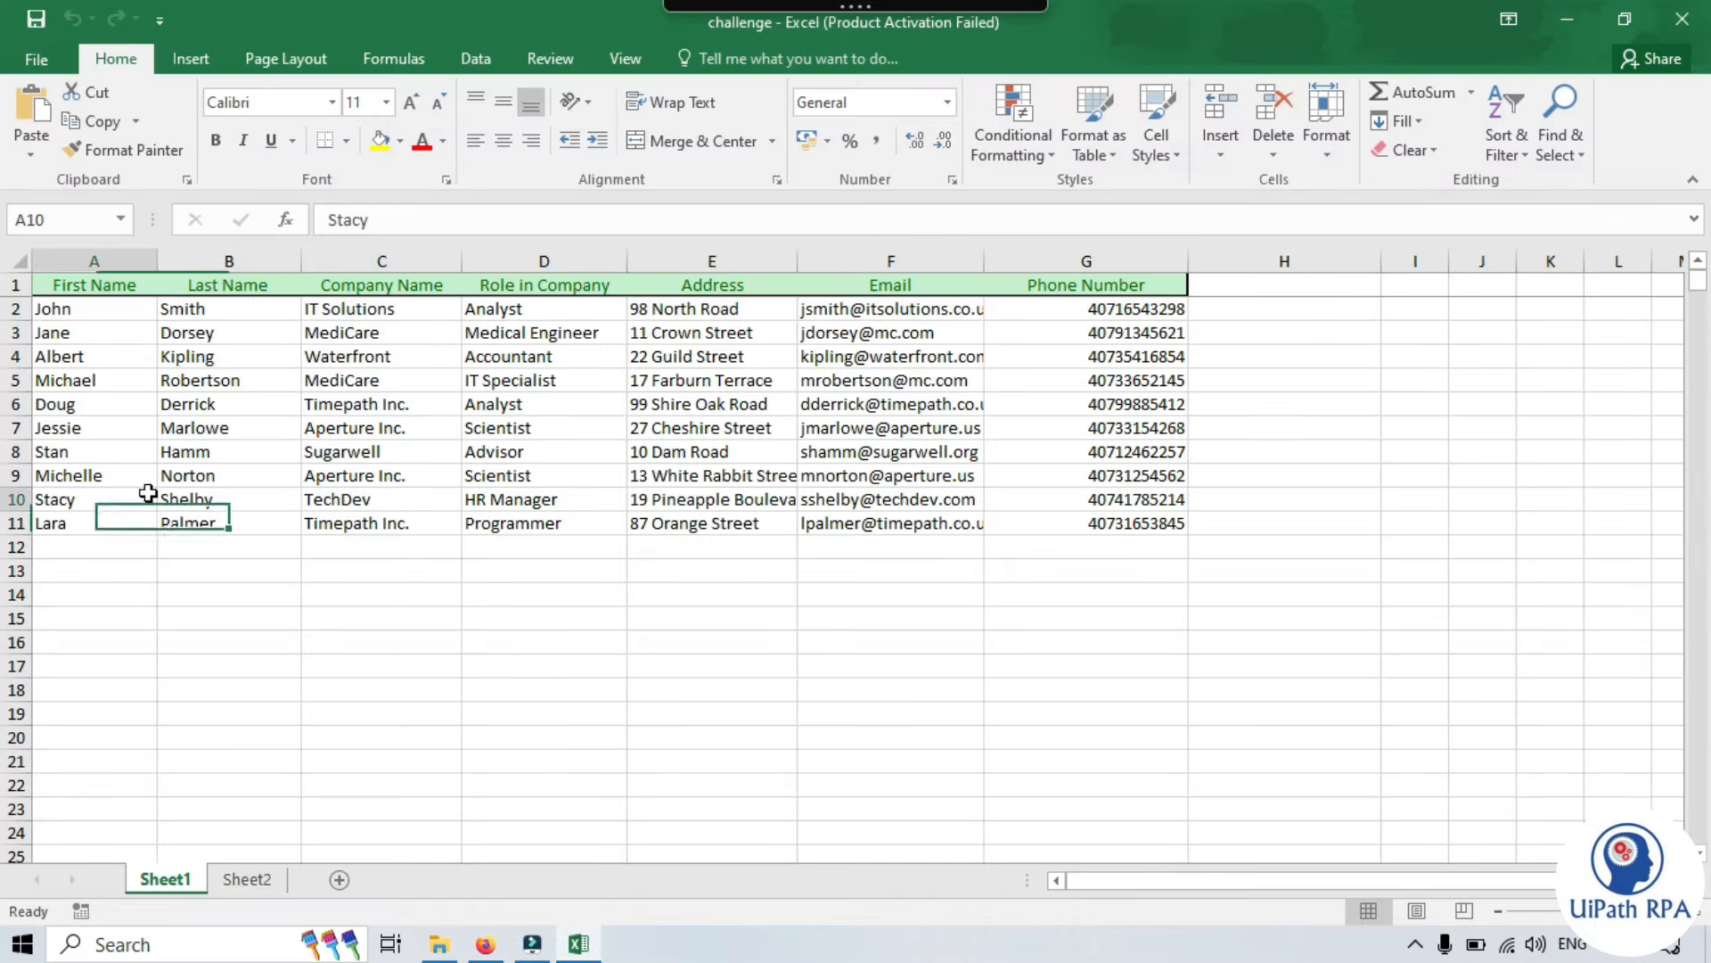
{"action": "left_click_drag", "start_coordinate": [53, 283], "coordinate": [1108, 522]}
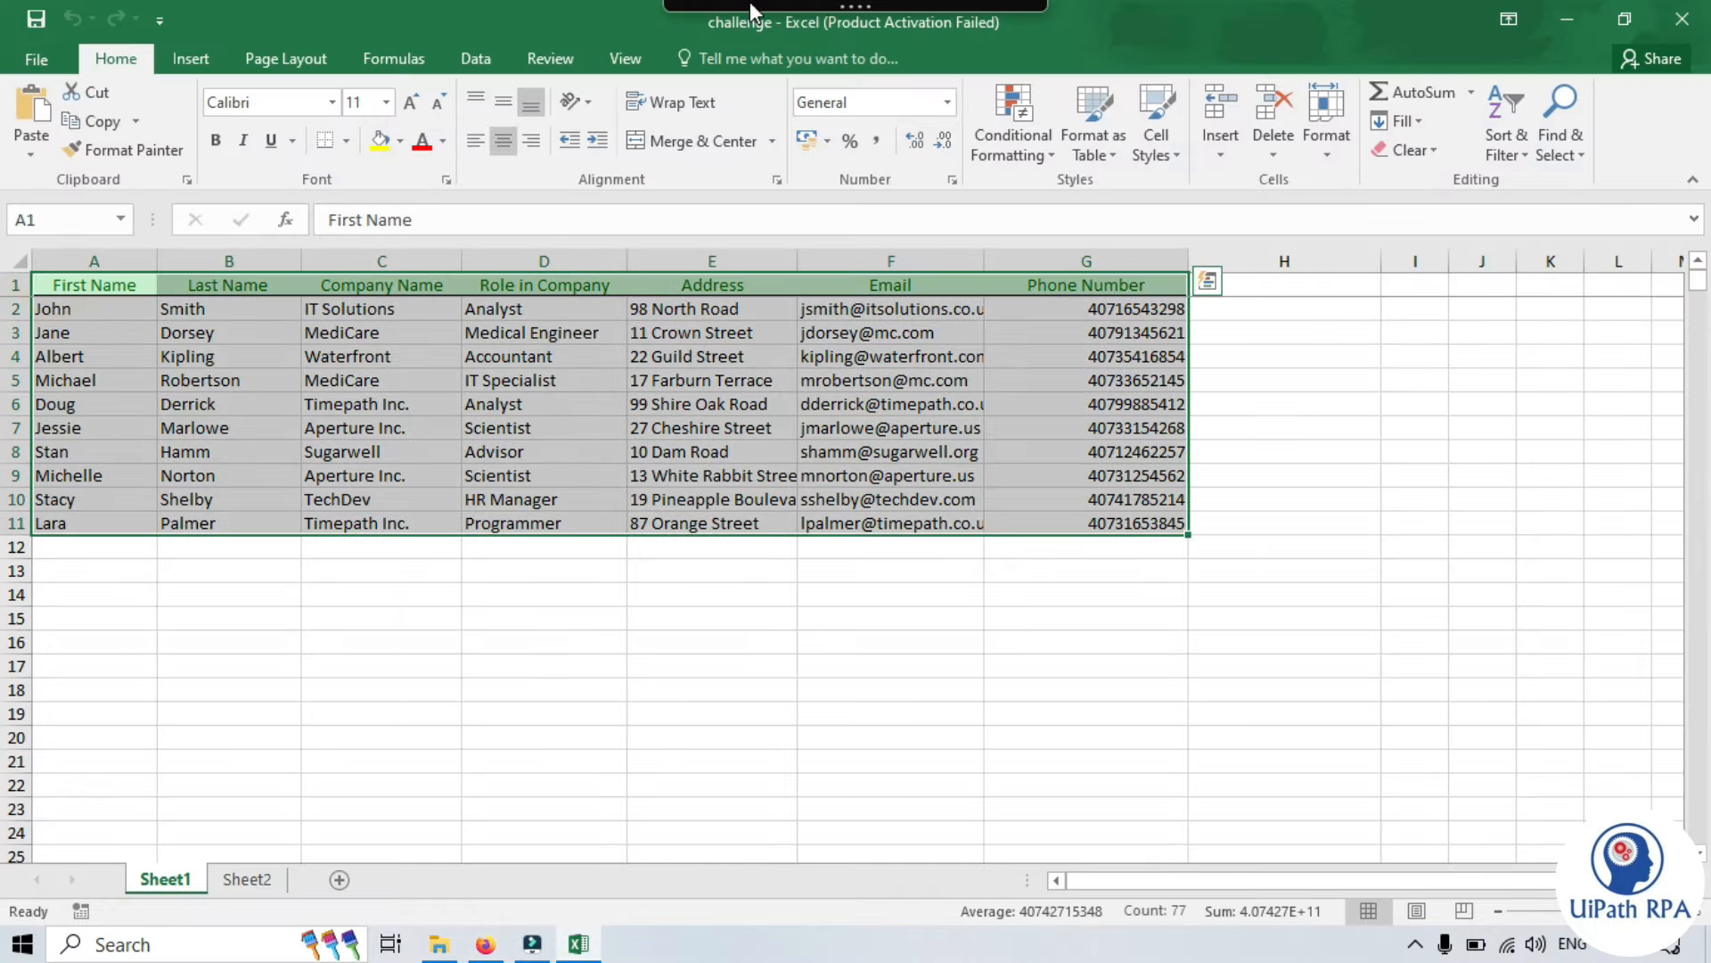
{"action": "left_click", "coordinate": [744, 34]}
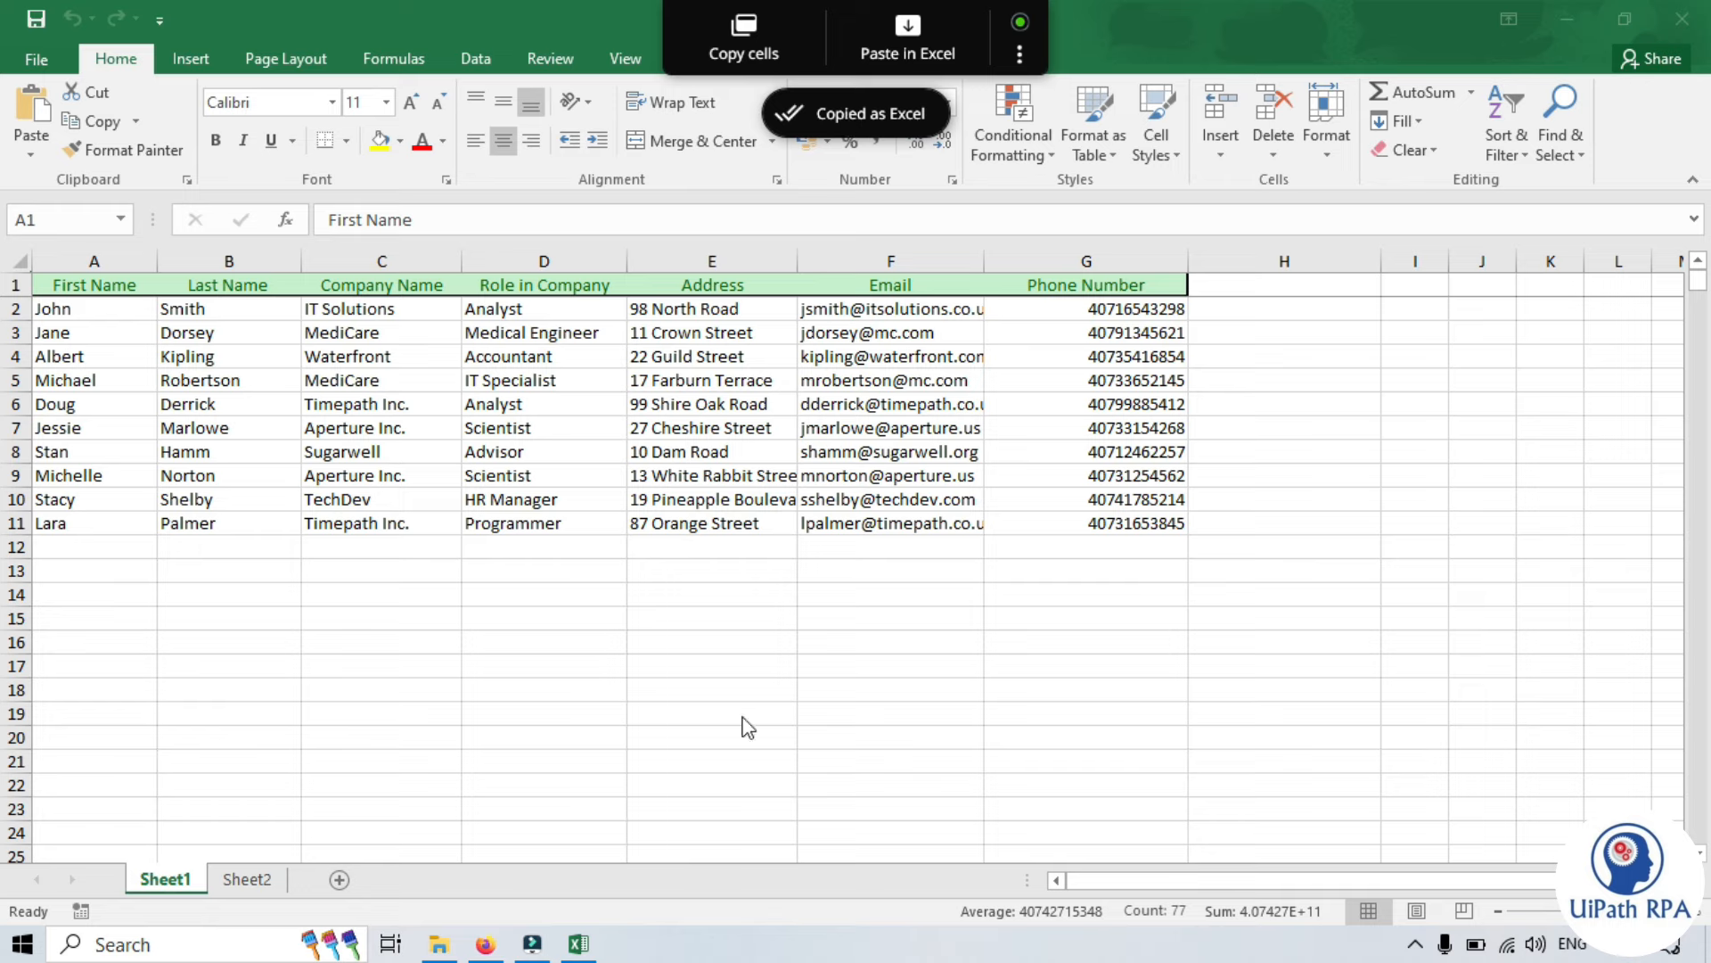
- Start Paste in form on the RPA Challenge page and review the Email through Role in Company mapping
{"action": "left_click", "coordinate": [481, 950]}
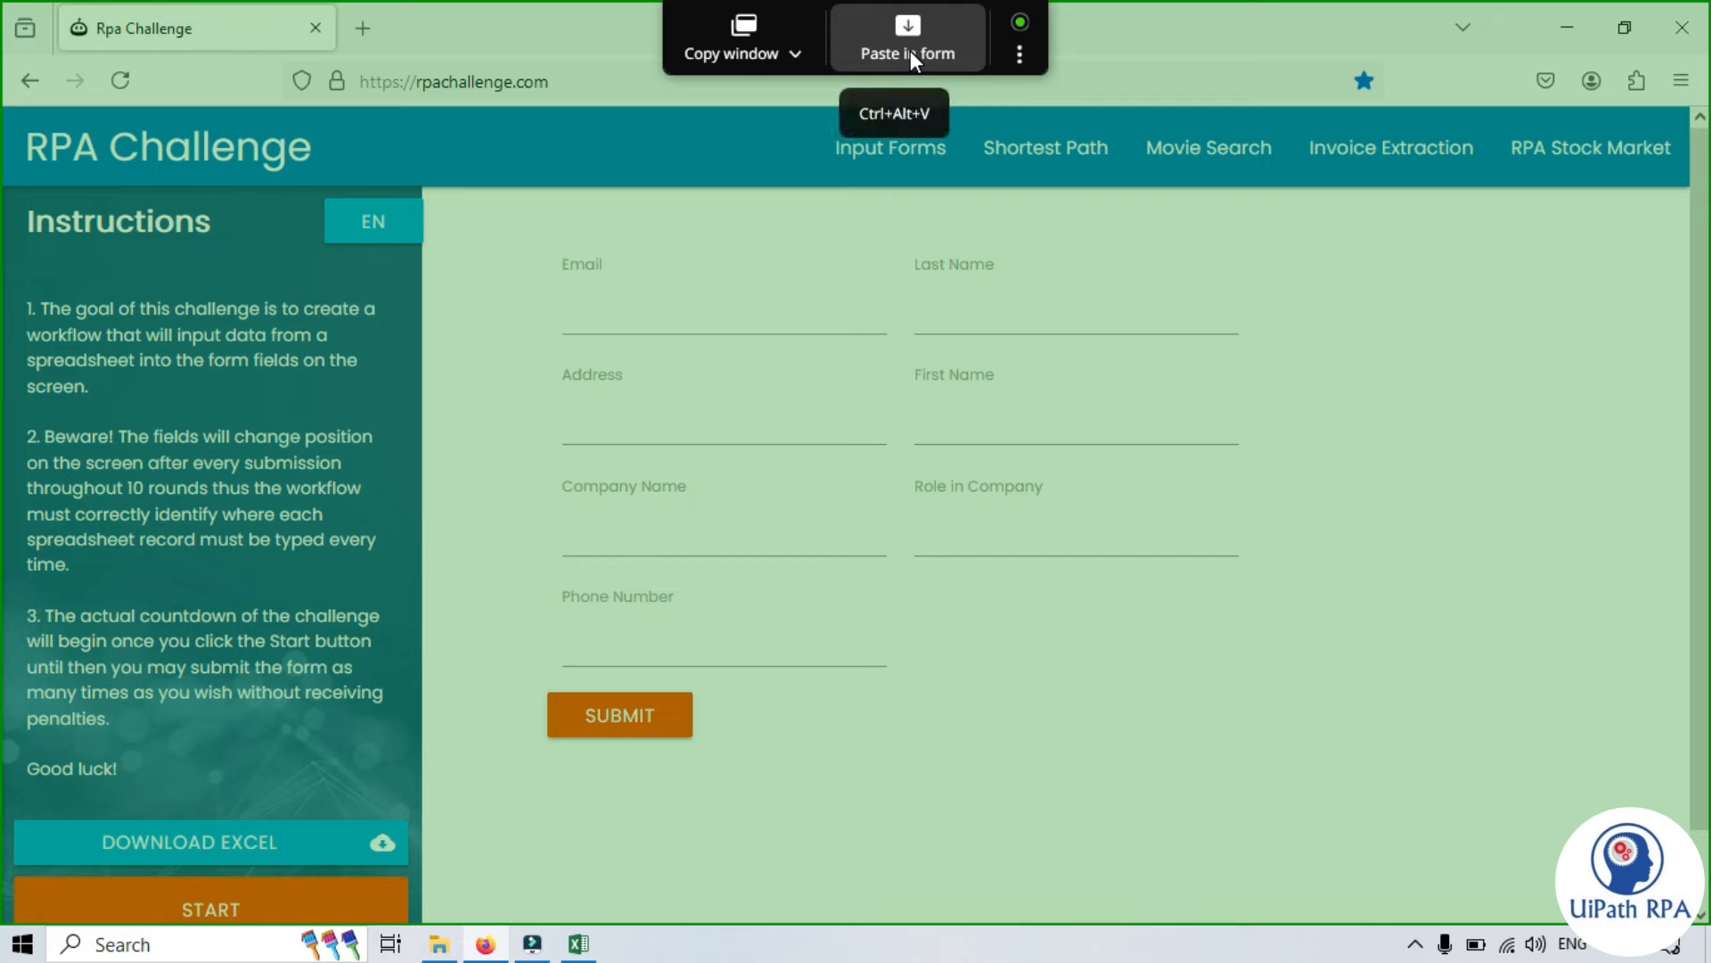
{"action": "left_click", "coordinate": [913, 40]}
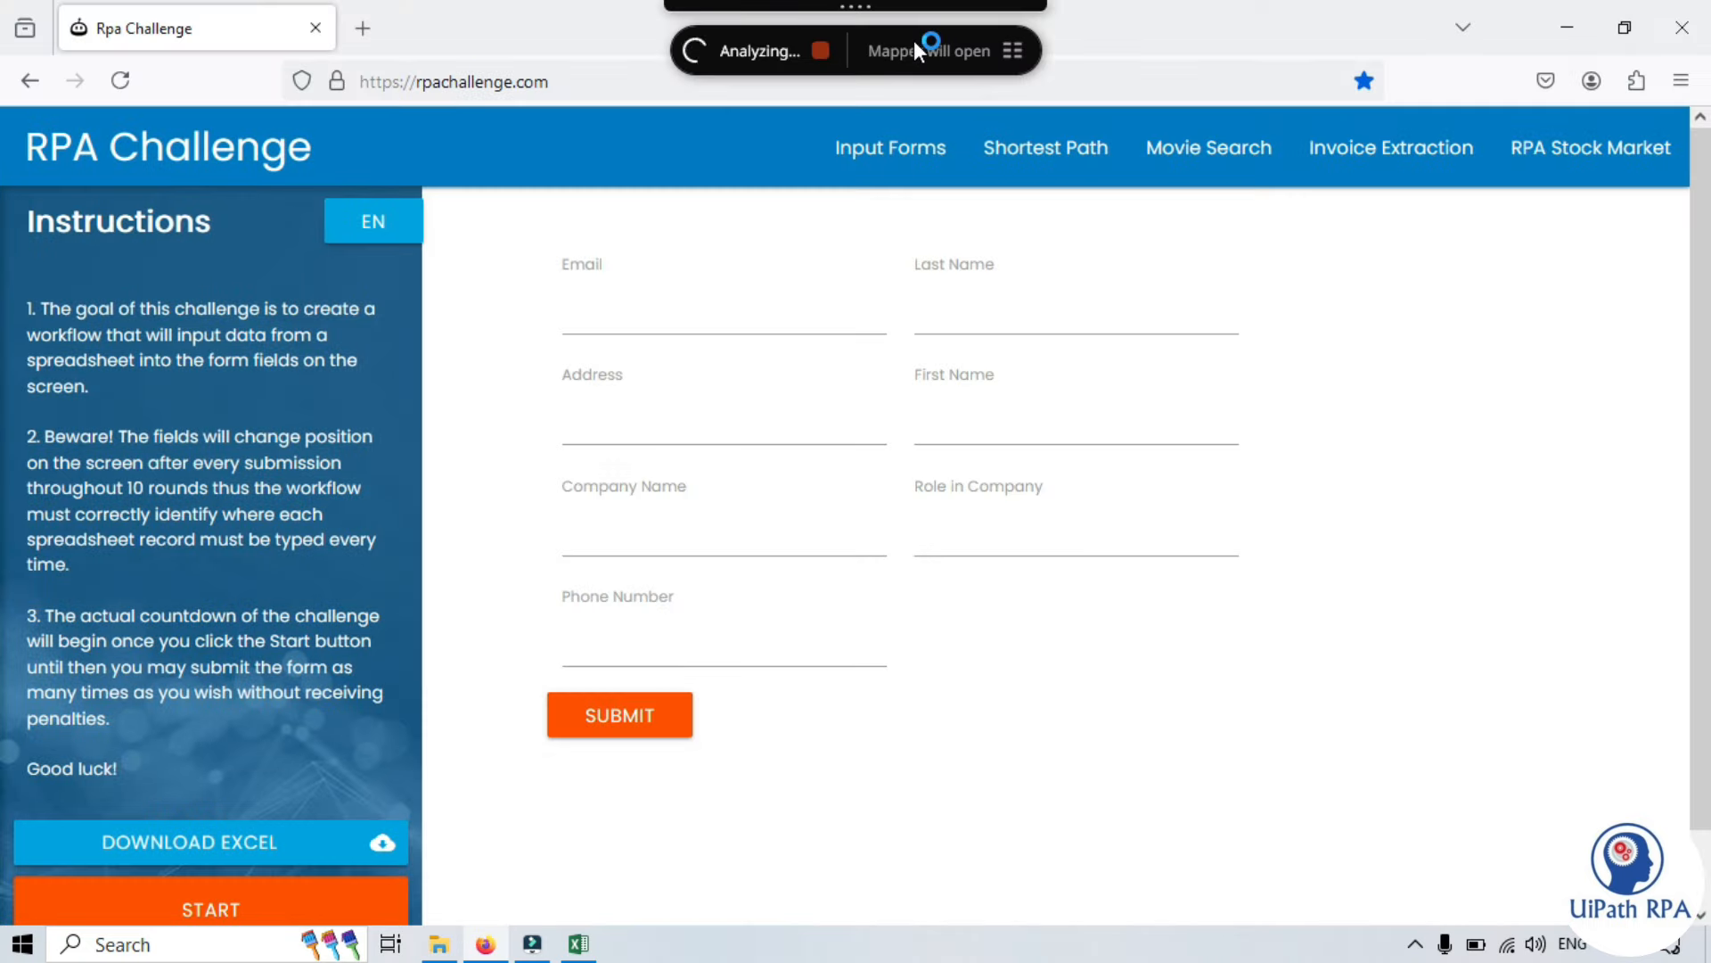
{"action": "left_click_drag", "start_coordinate": [731, 59], "coordinate": [1255, 61]}
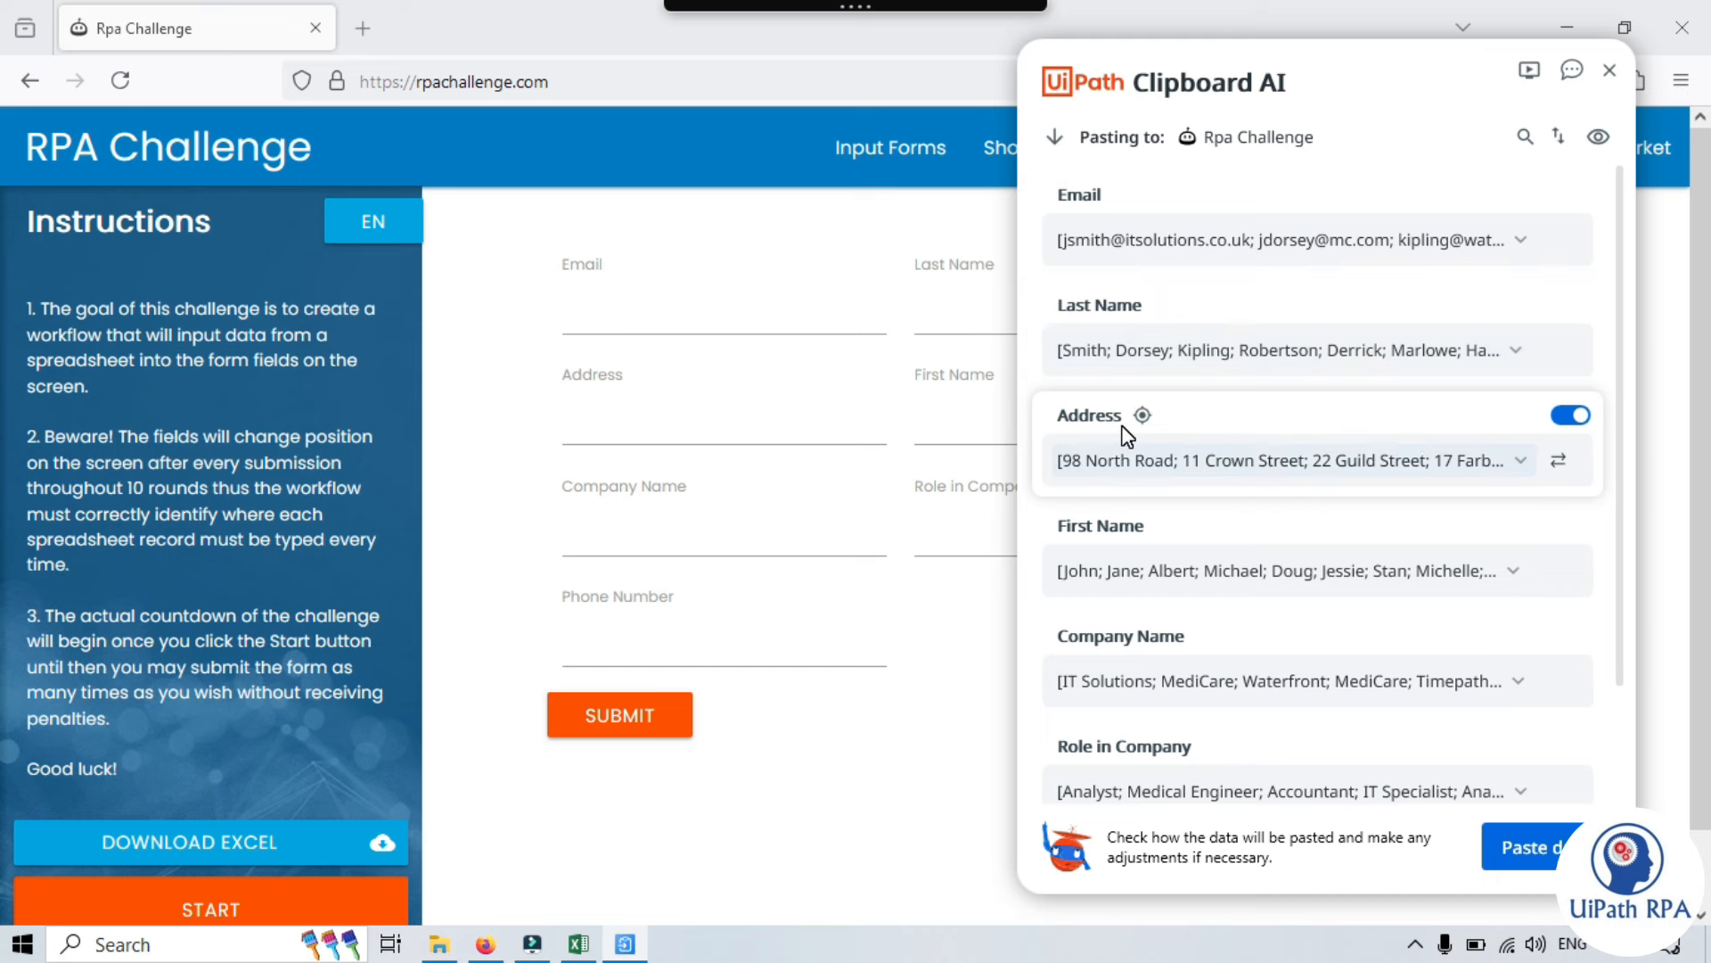
{"action": "scroll", "coordinate": [1150, 677], "scroll_direction": "down", "scroll_amount": 3}
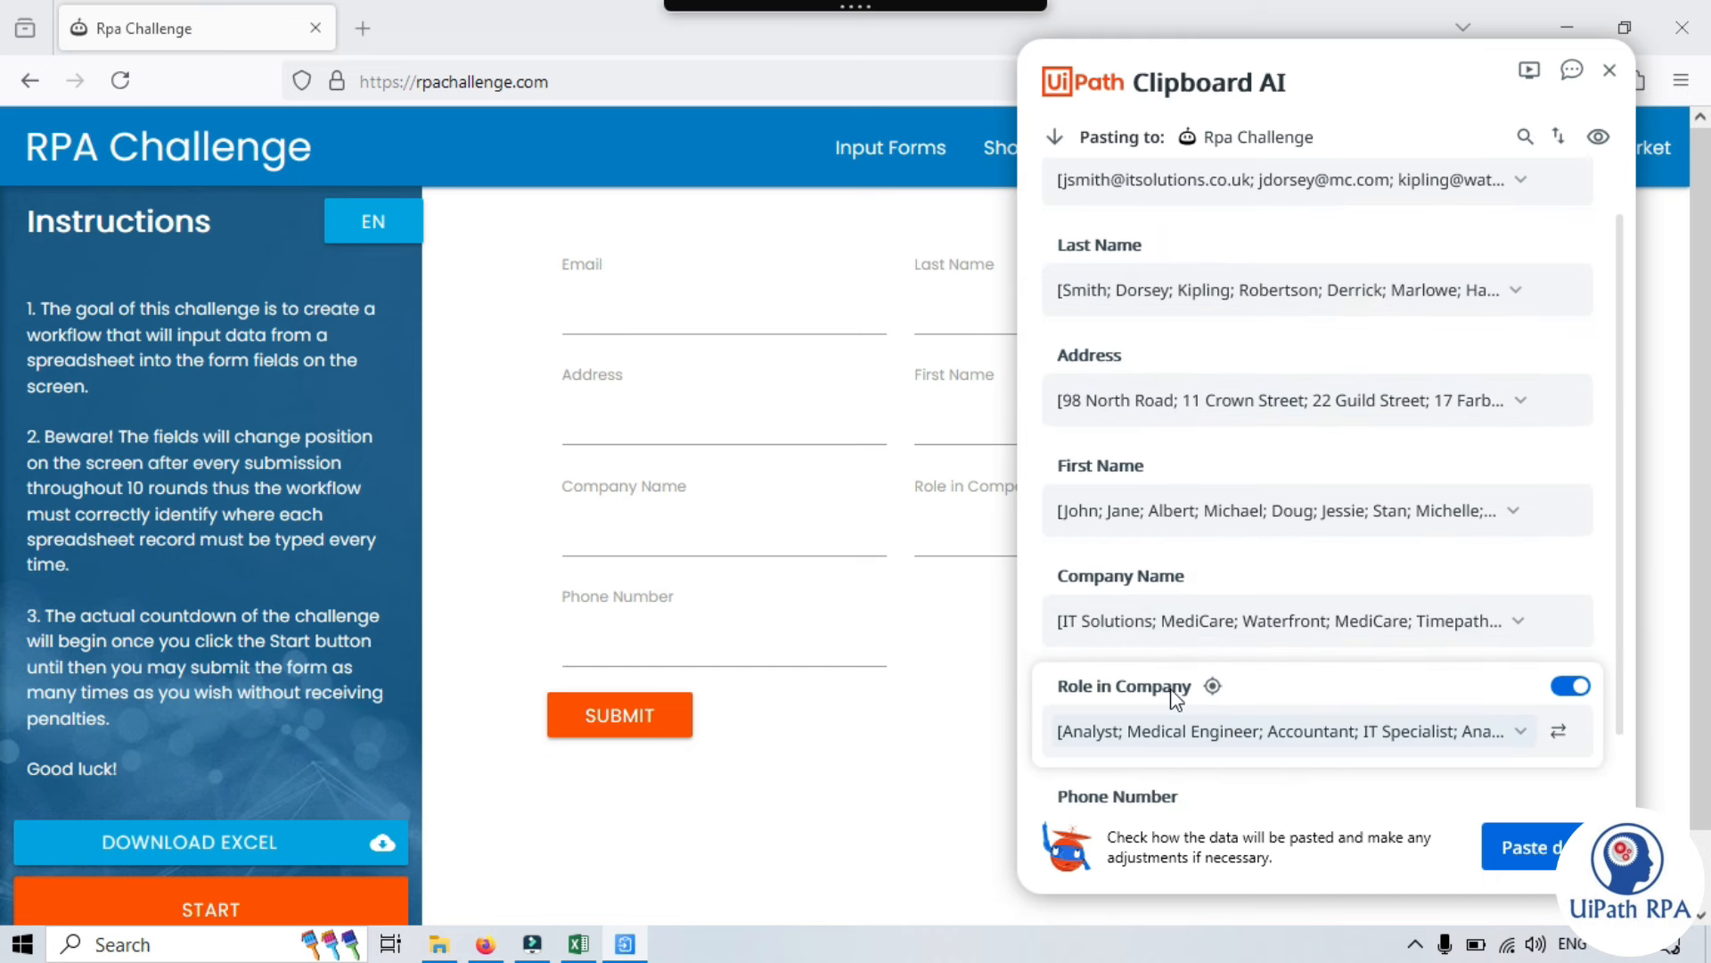
{"action": "scroll", "coordinate": [1221, 758], "scroll_direction": "up", "scroll_amount": 3}
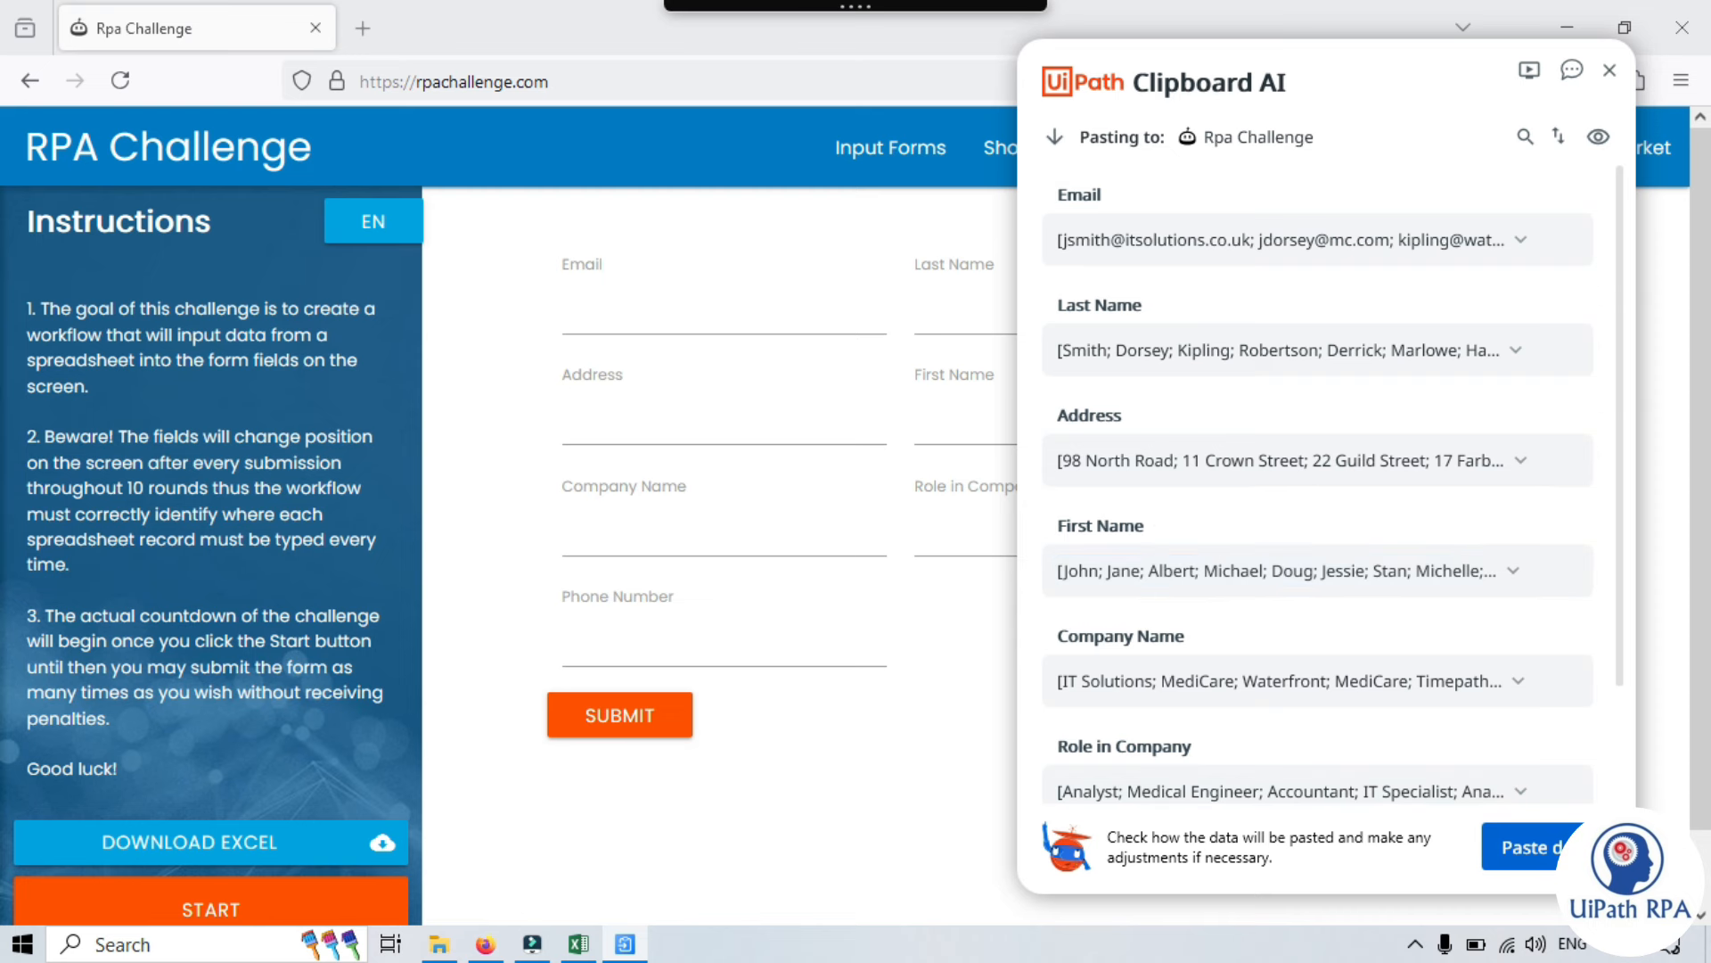
- Paste the first two contact records into the RPA Challenge form, submitting each
{"action": "left_click", "coordinate": [1524, 847]}
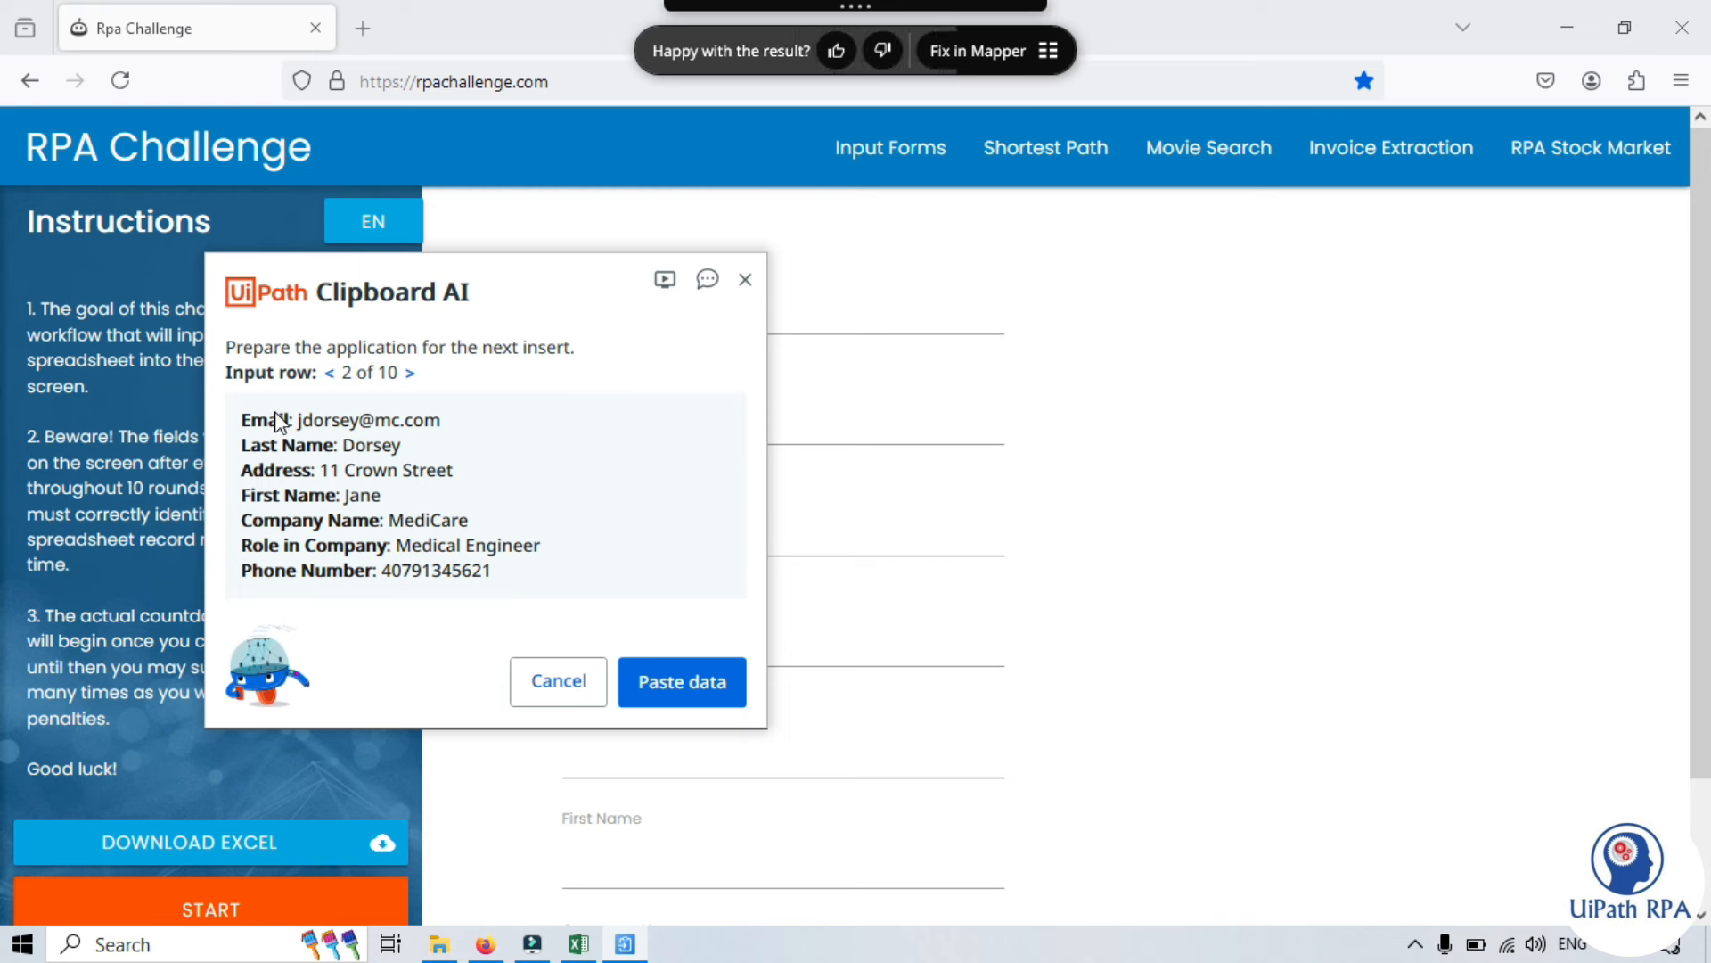
{"action": "left_click", "coordinate": [694, 681]}
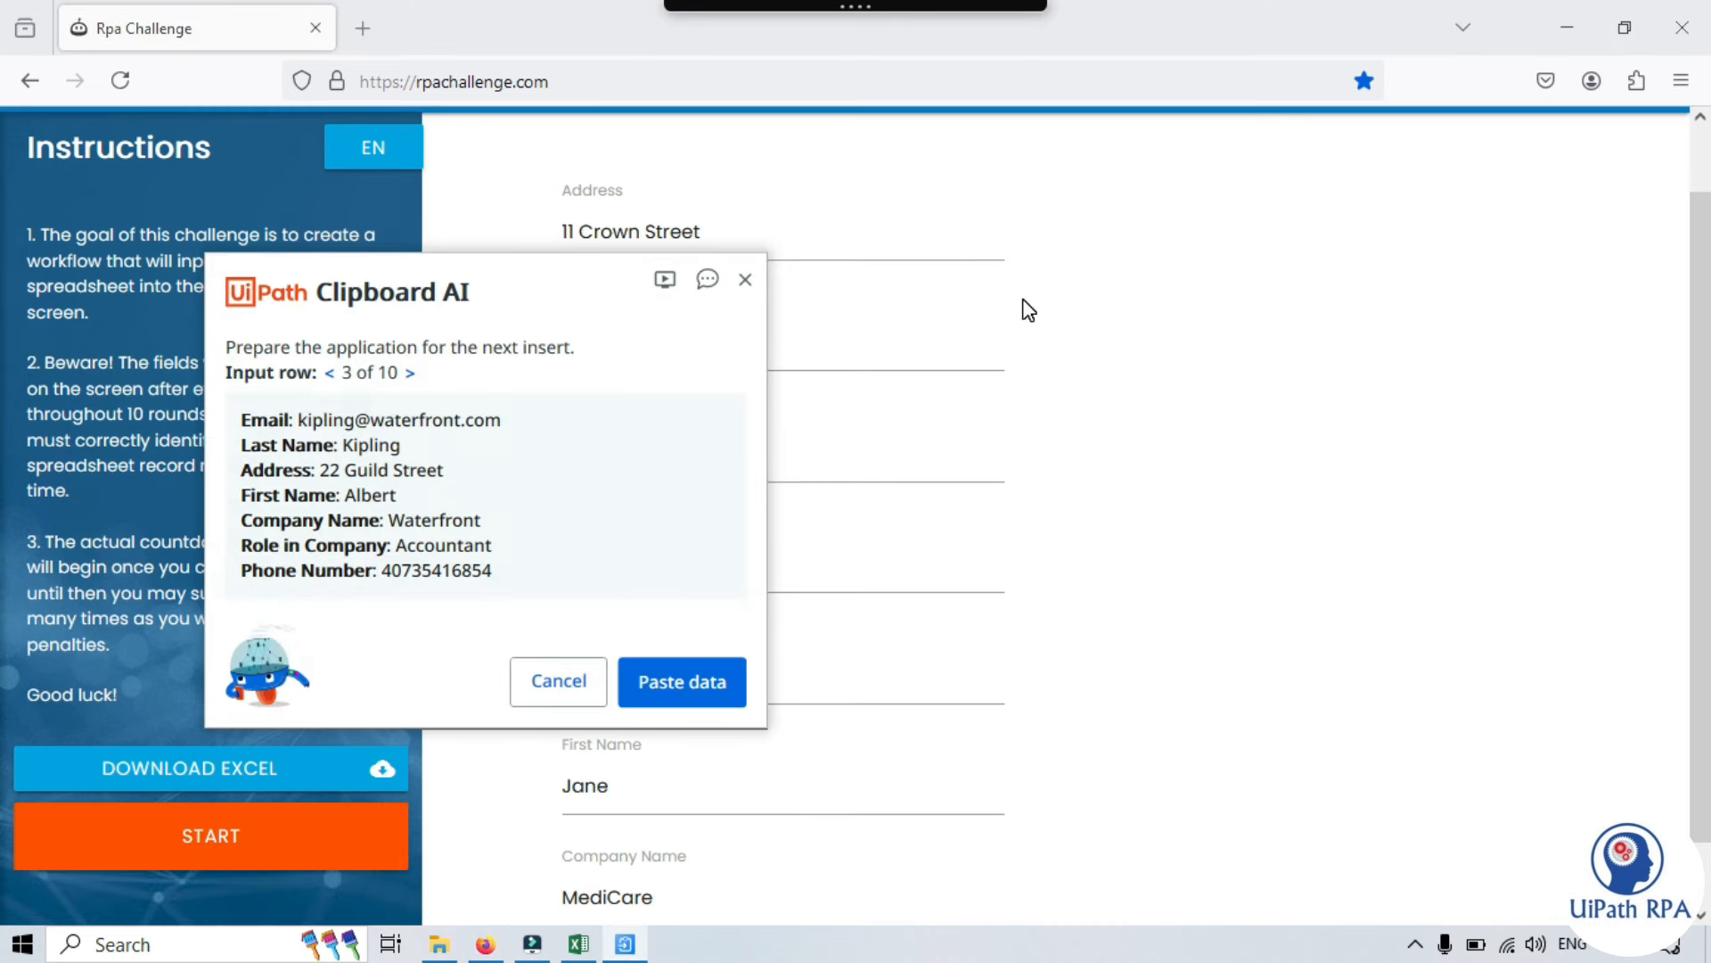
{"action": "scroll", "coordinate": [1266, 506], "scroll_direction": "down", "scroll_amount": 1}
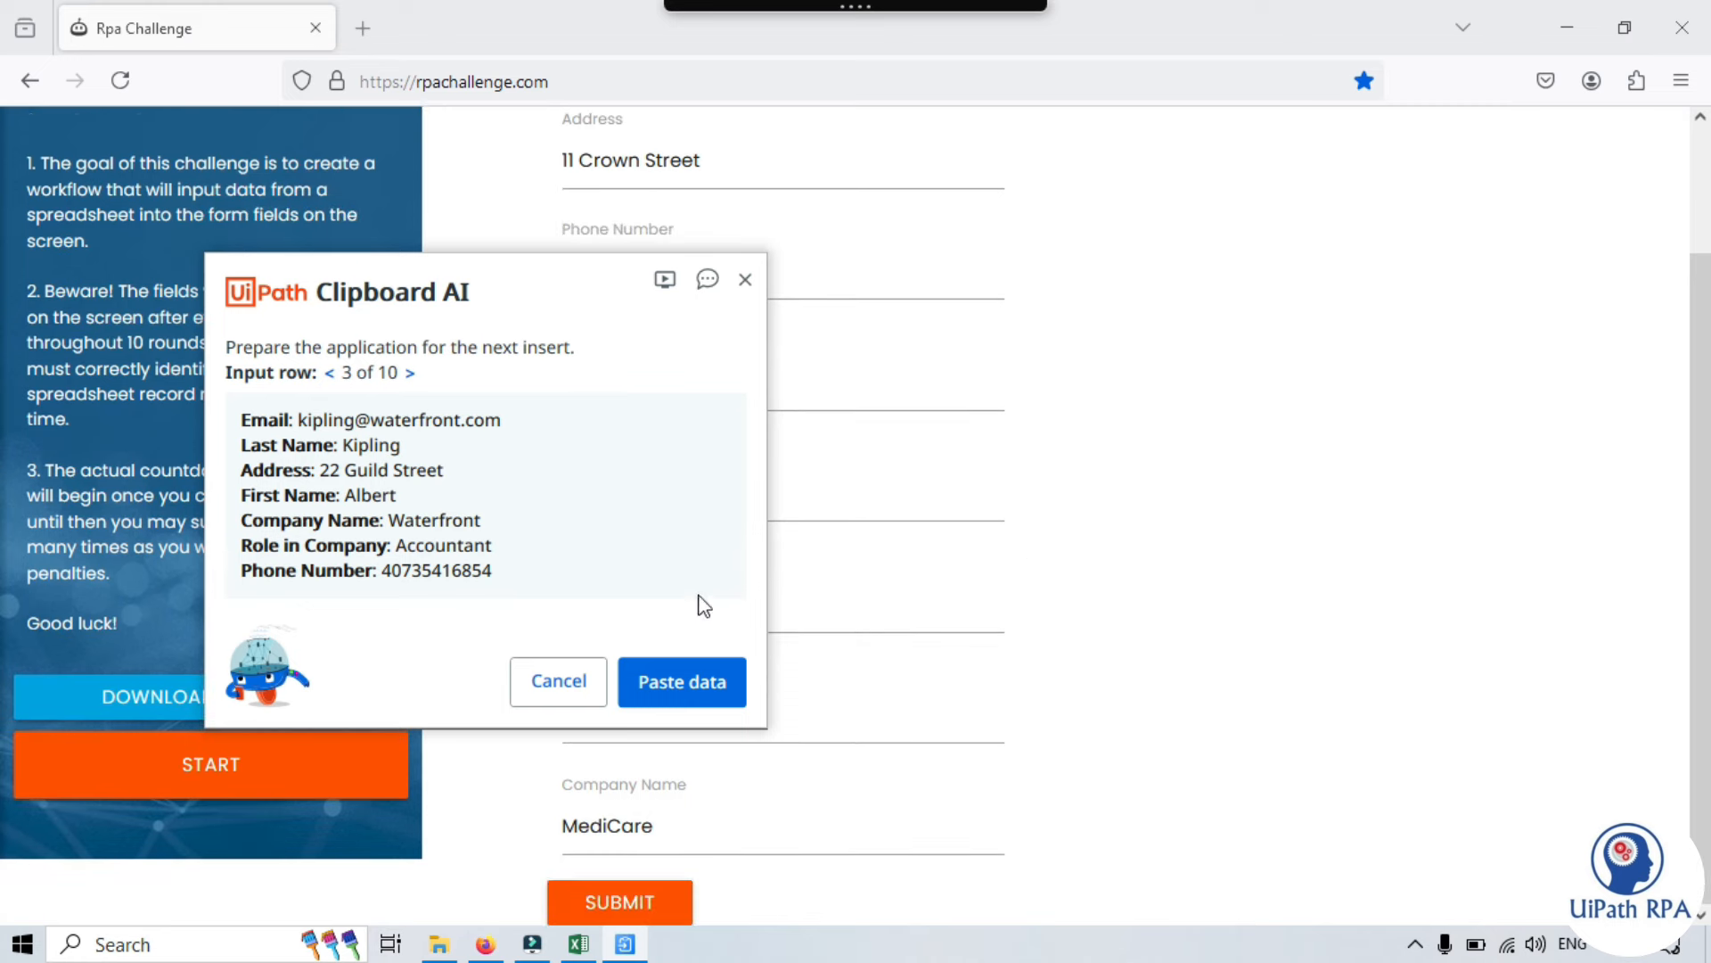
{"action": "left_click", "coordinate": [684, 914]}
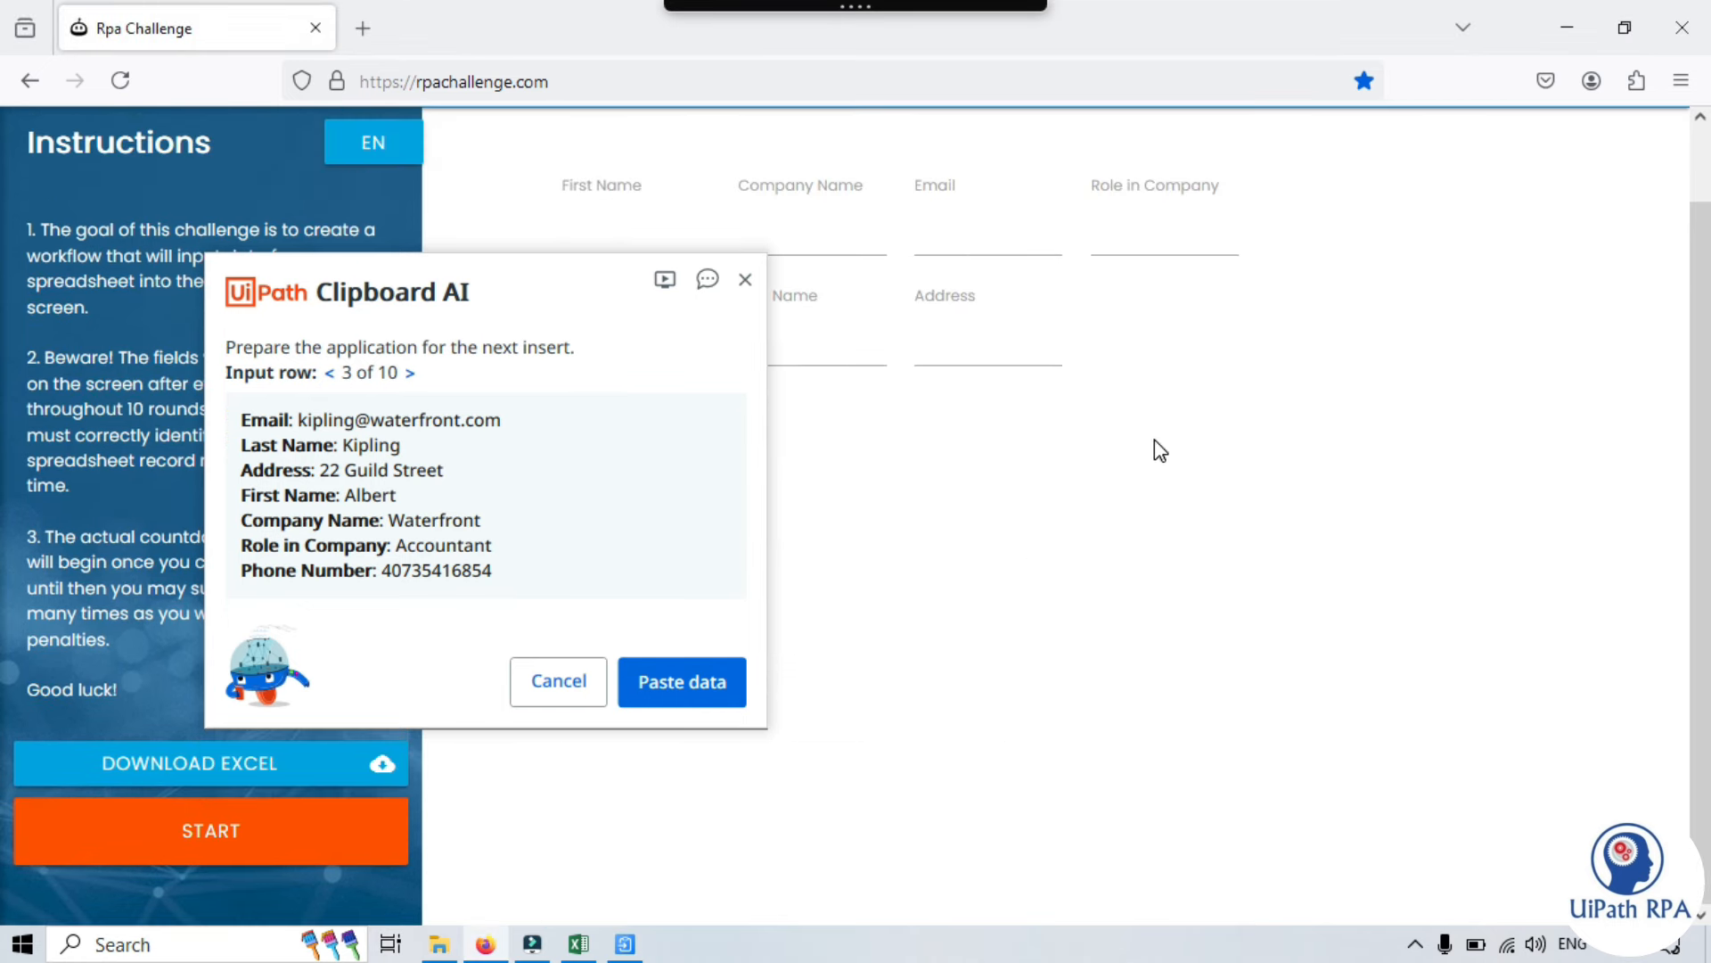
- Move the paste dialog aside and close it to end the session at row 3
{"action": "scroll", "coordinate": [1154, 445], "scroll_direction": "up", "scroll_amount": 1}
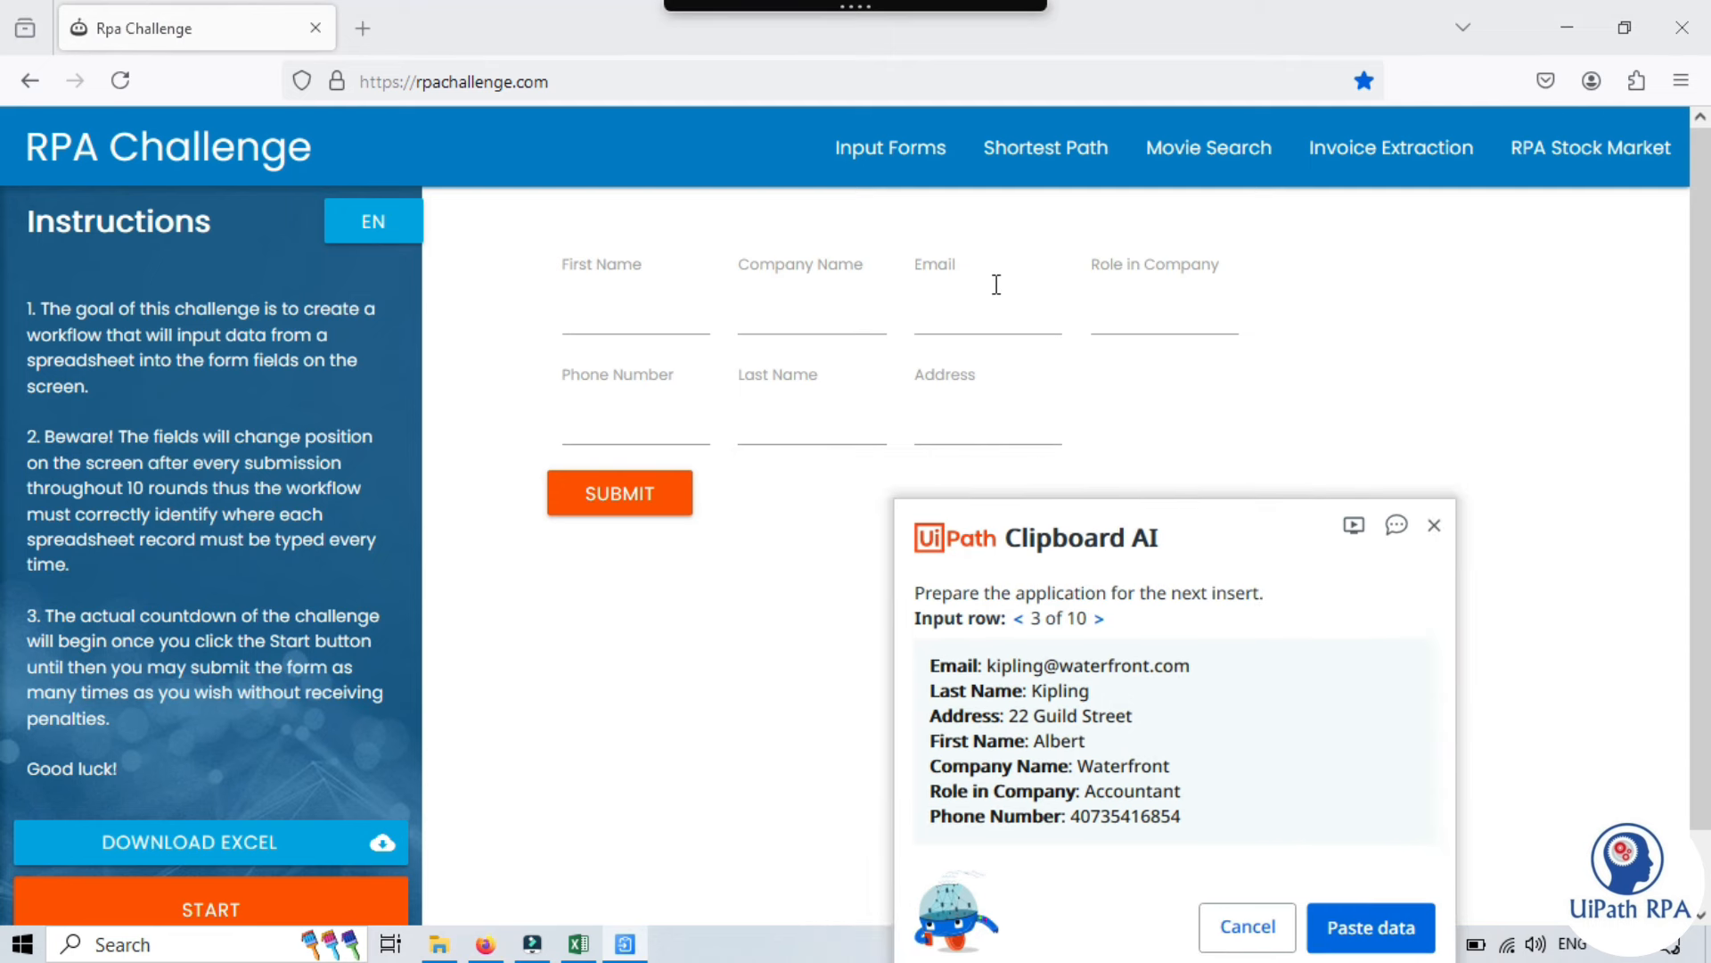
{"action": "left_click_drag", "start_coordinate": [1233, 540], "coordinate": [1420, 381]}
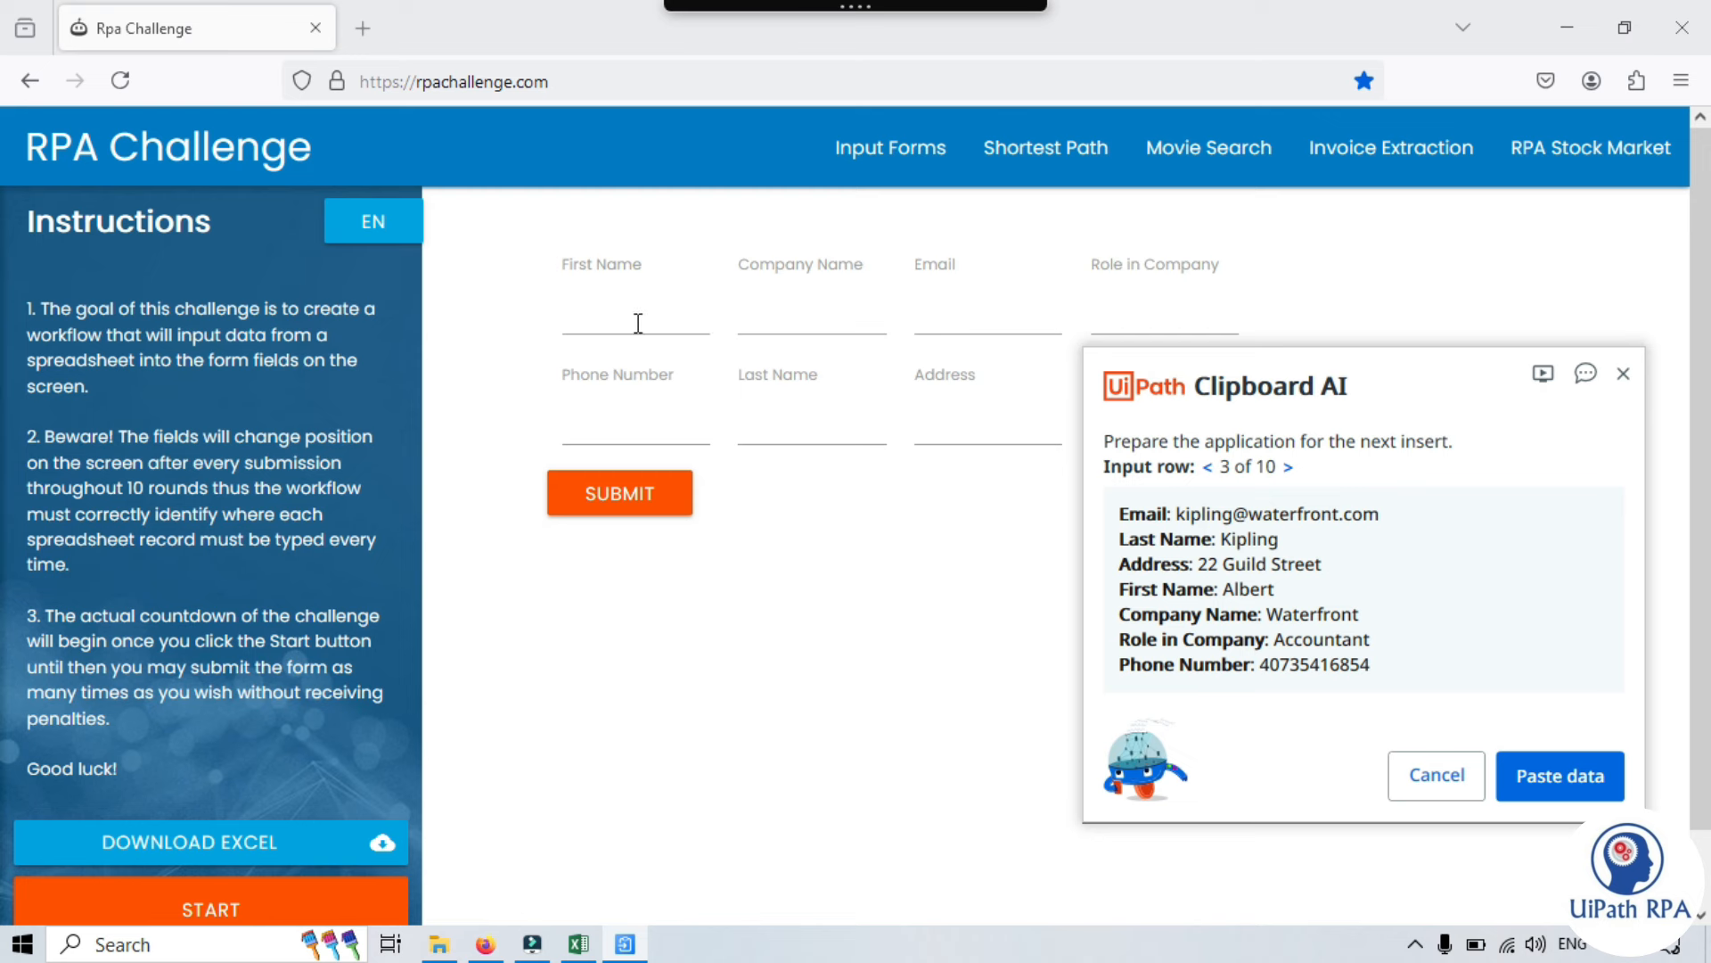
{"action": "left_click", "coordinate": [1622, 373]}
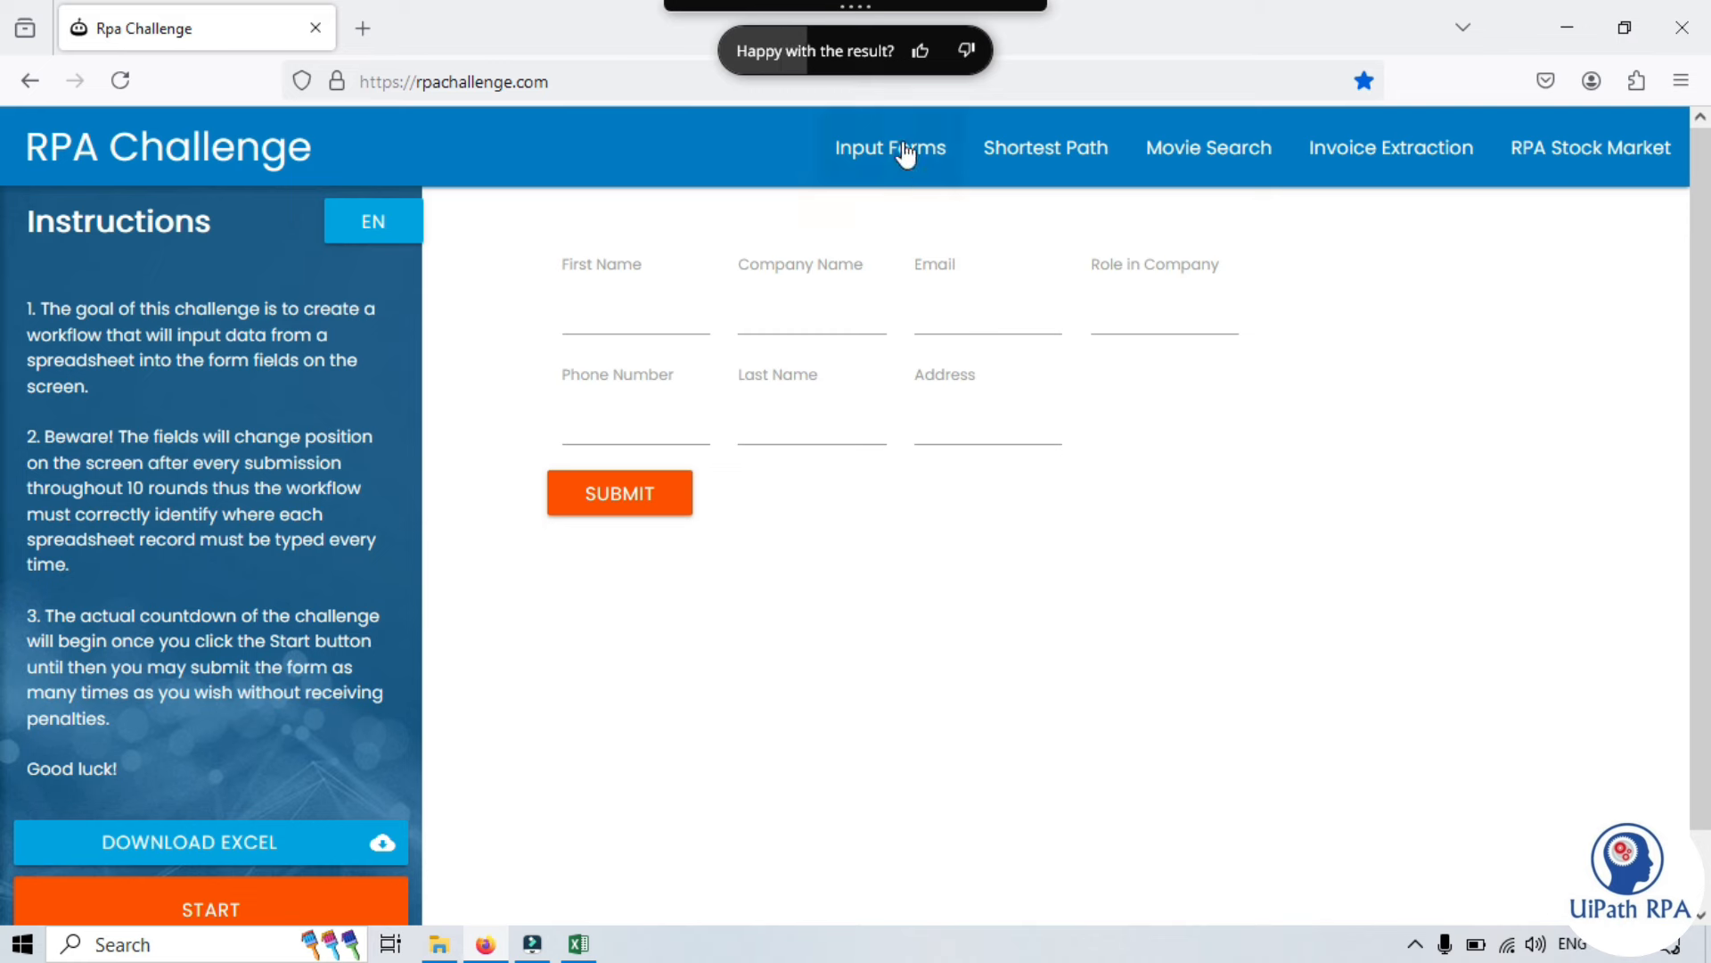
- Rate the paste result thumbs-up and open the Image to Web Form folder
{"action": "left_click", "coordinate": [921, 51]}
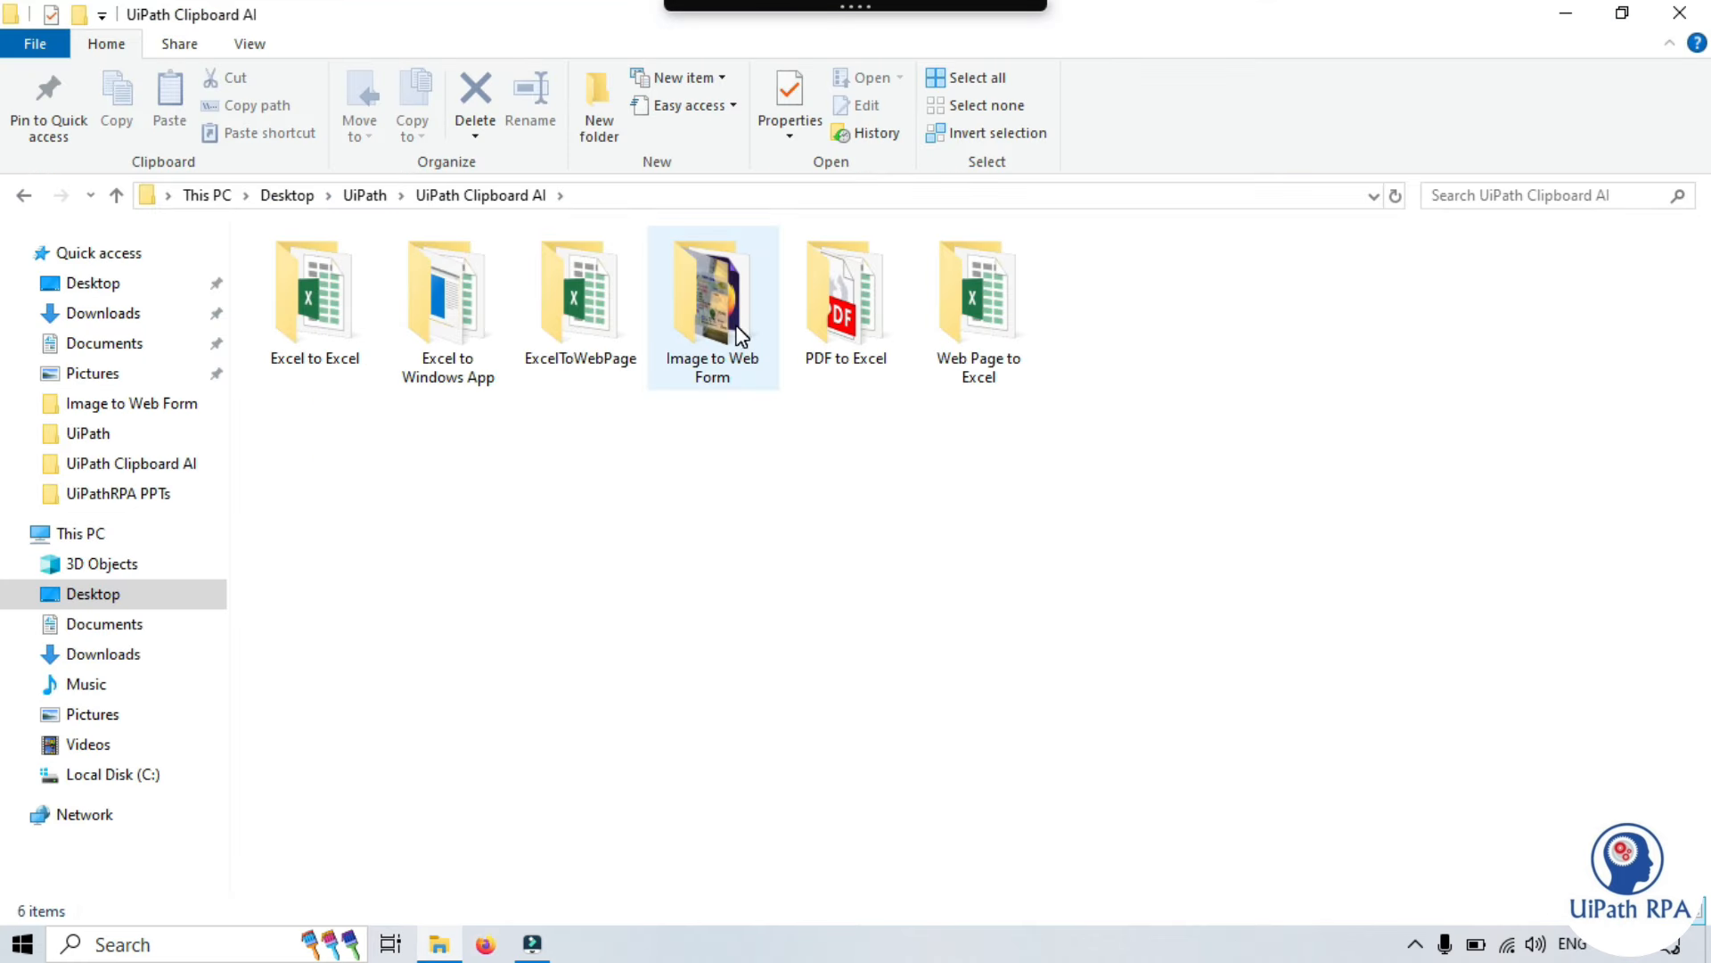
{"action": "left_click", "coordinate": [736, 330]}
{"action": "left_click", "coordinate": [664, 653]}
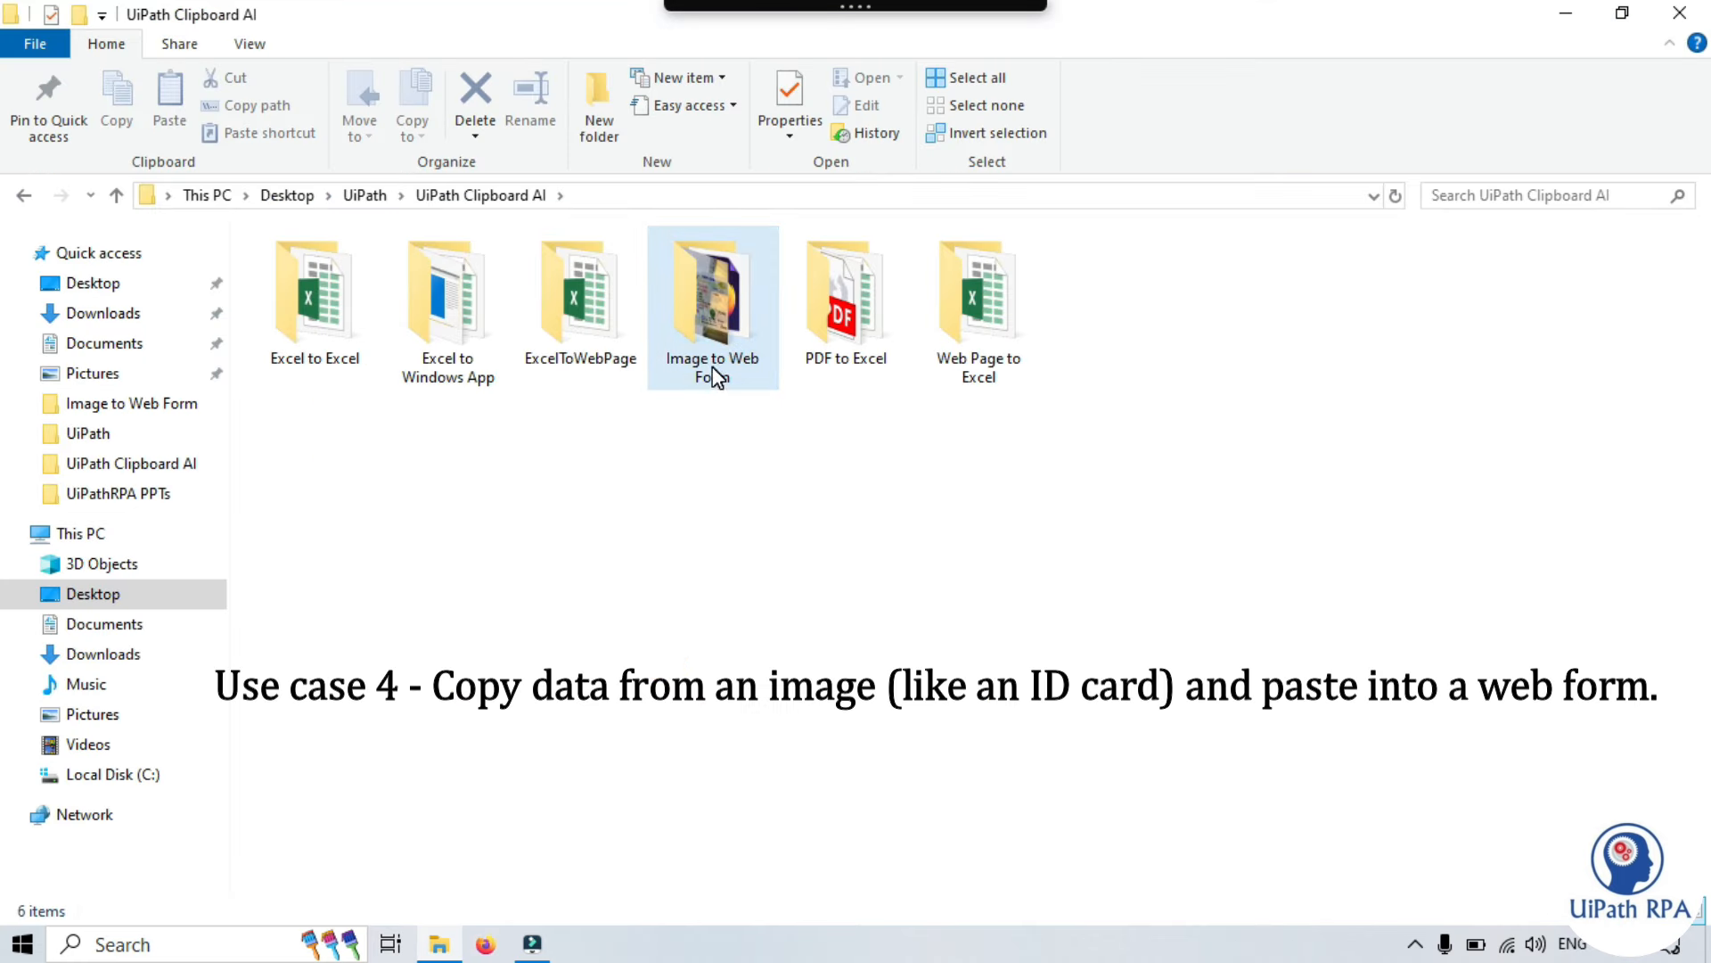
{"action": "double_click", "coordinate": [724, 299]}
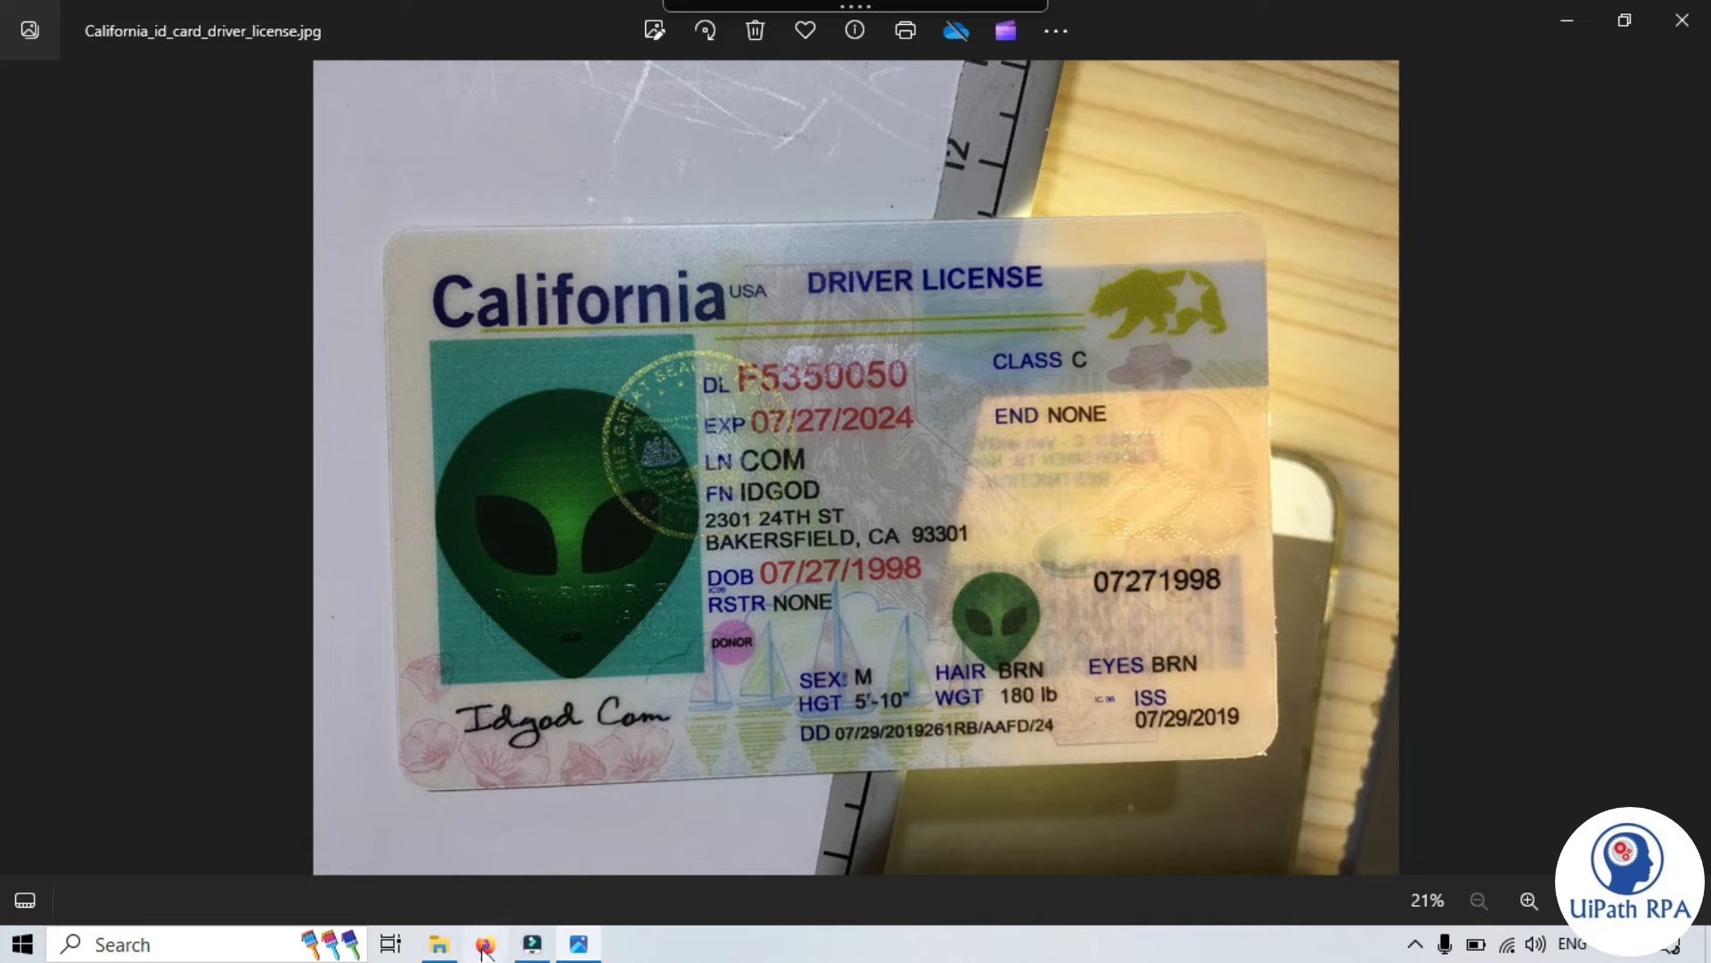
- Open DriverLicenseInfo.htm in Firefox, copy the licence image window with Copy window, and return to the form
{"action": "left_click", "coordinate": [439, 944]}
{"action": "double_click", "coordinate": [342, 300]}
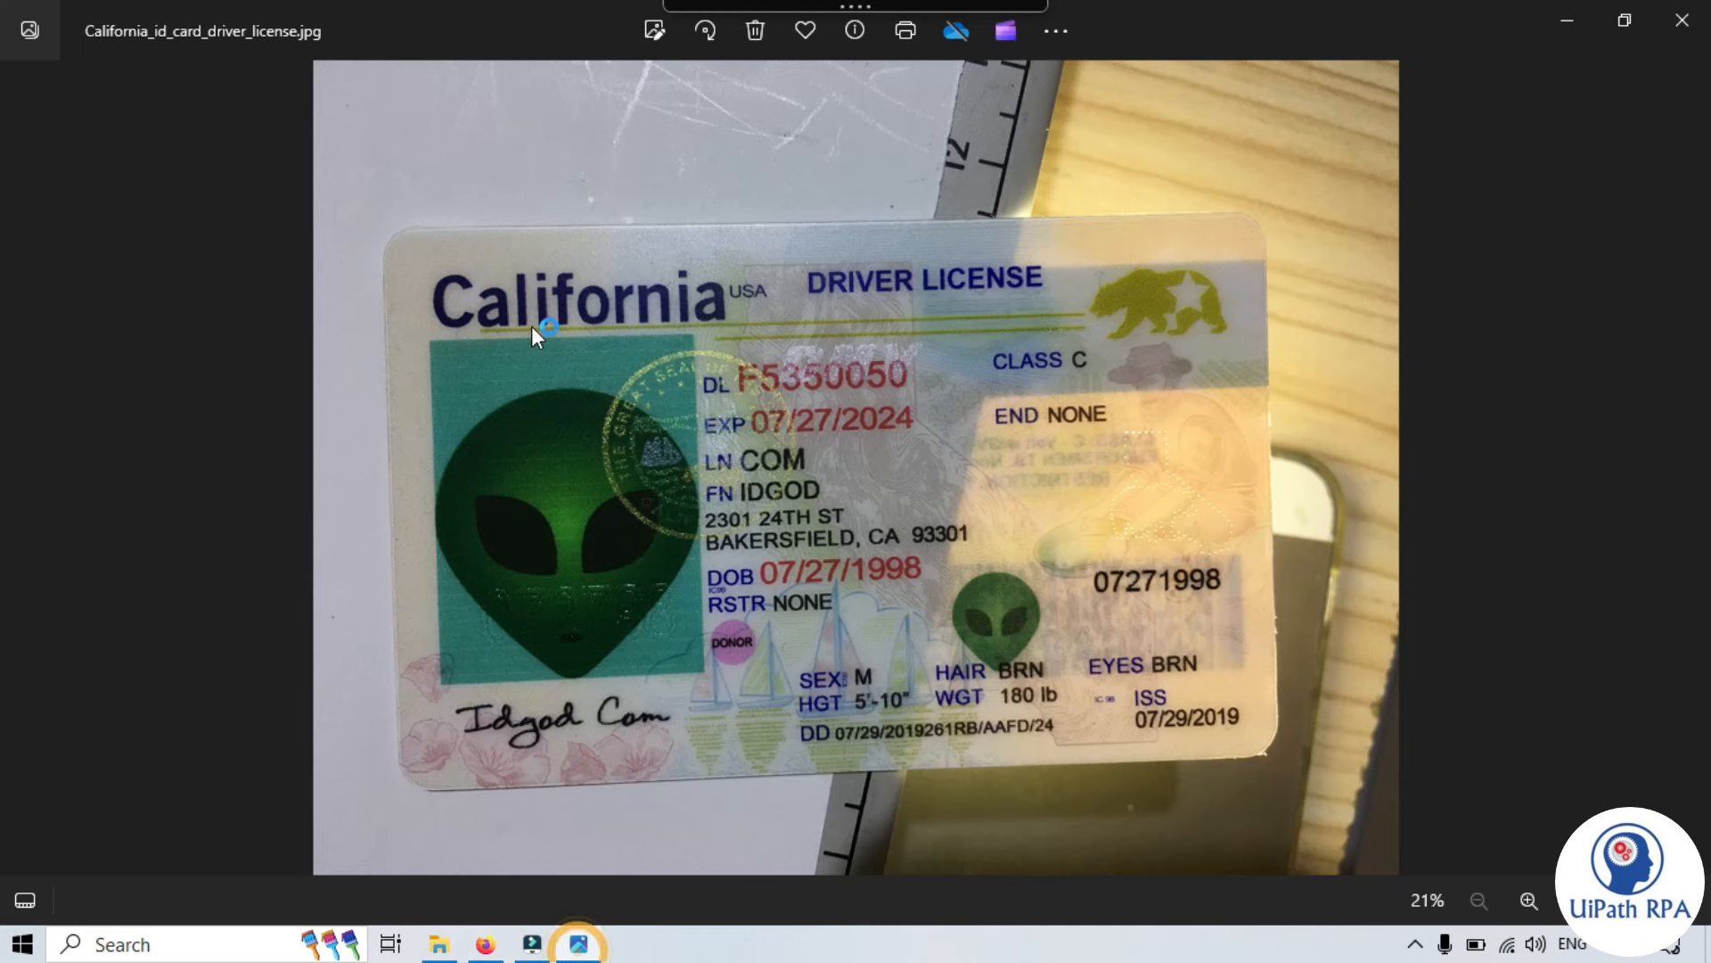
{"action": "mouse_move", "coordinate": [861, 18]}
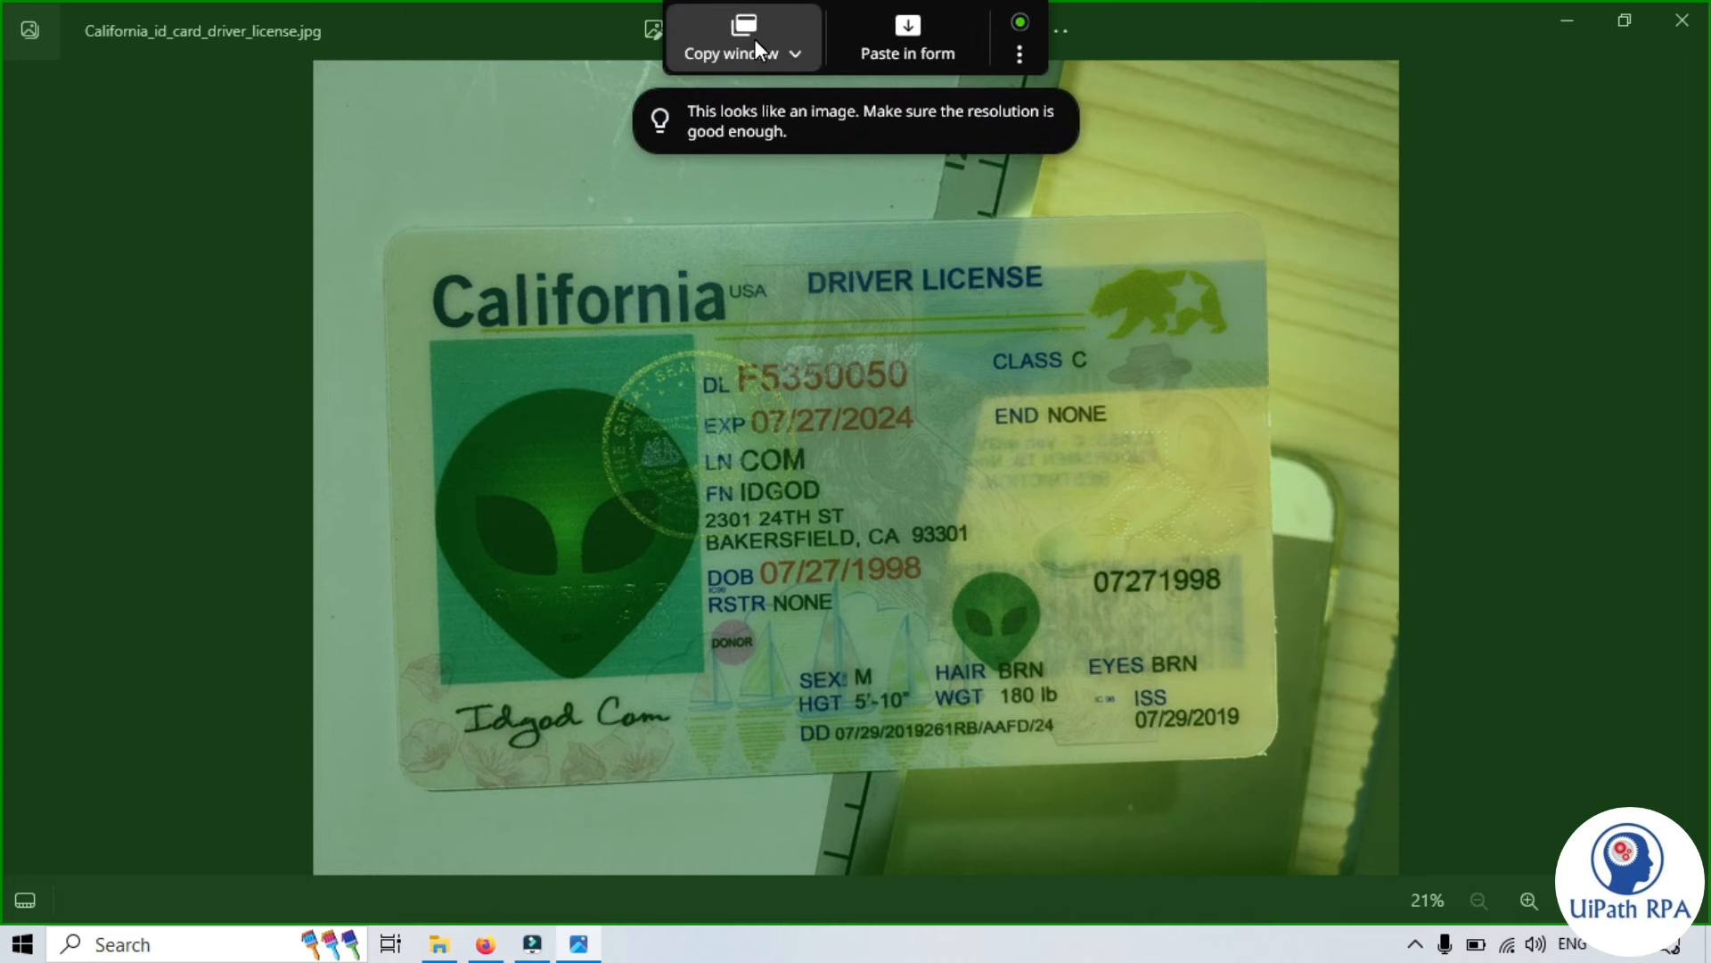
{"action": "left_click", "coordinate": [754, 37]}
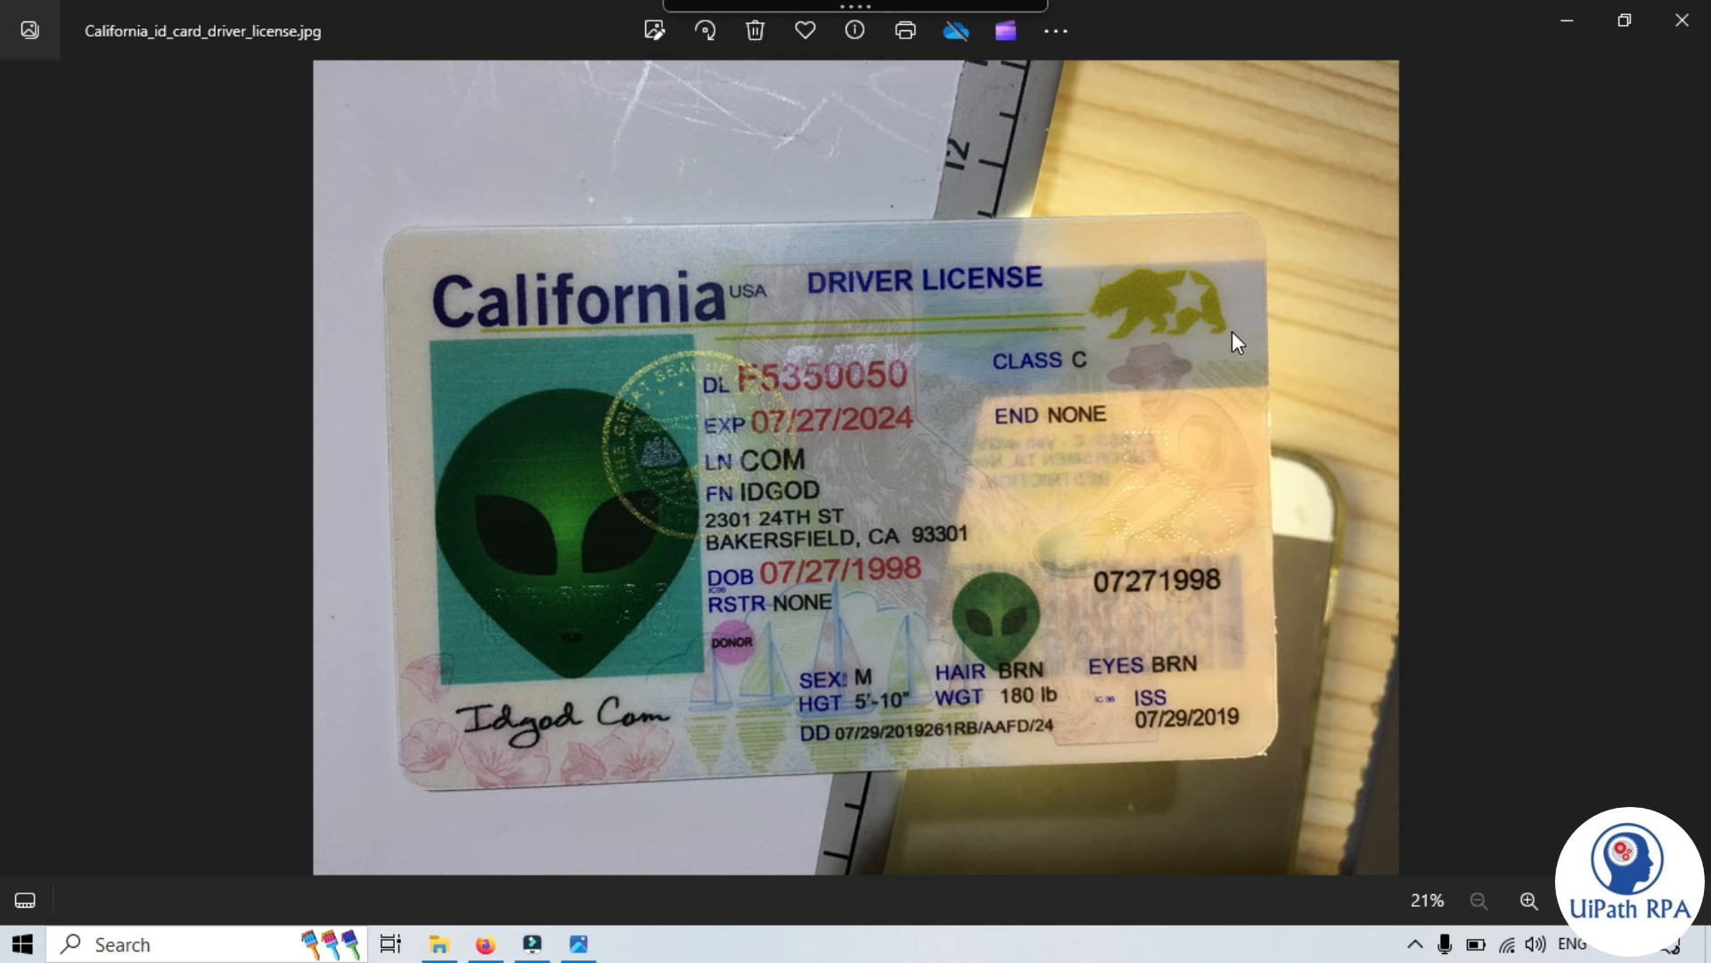
{"action": "left_click", "coordinate": [484, 946]}
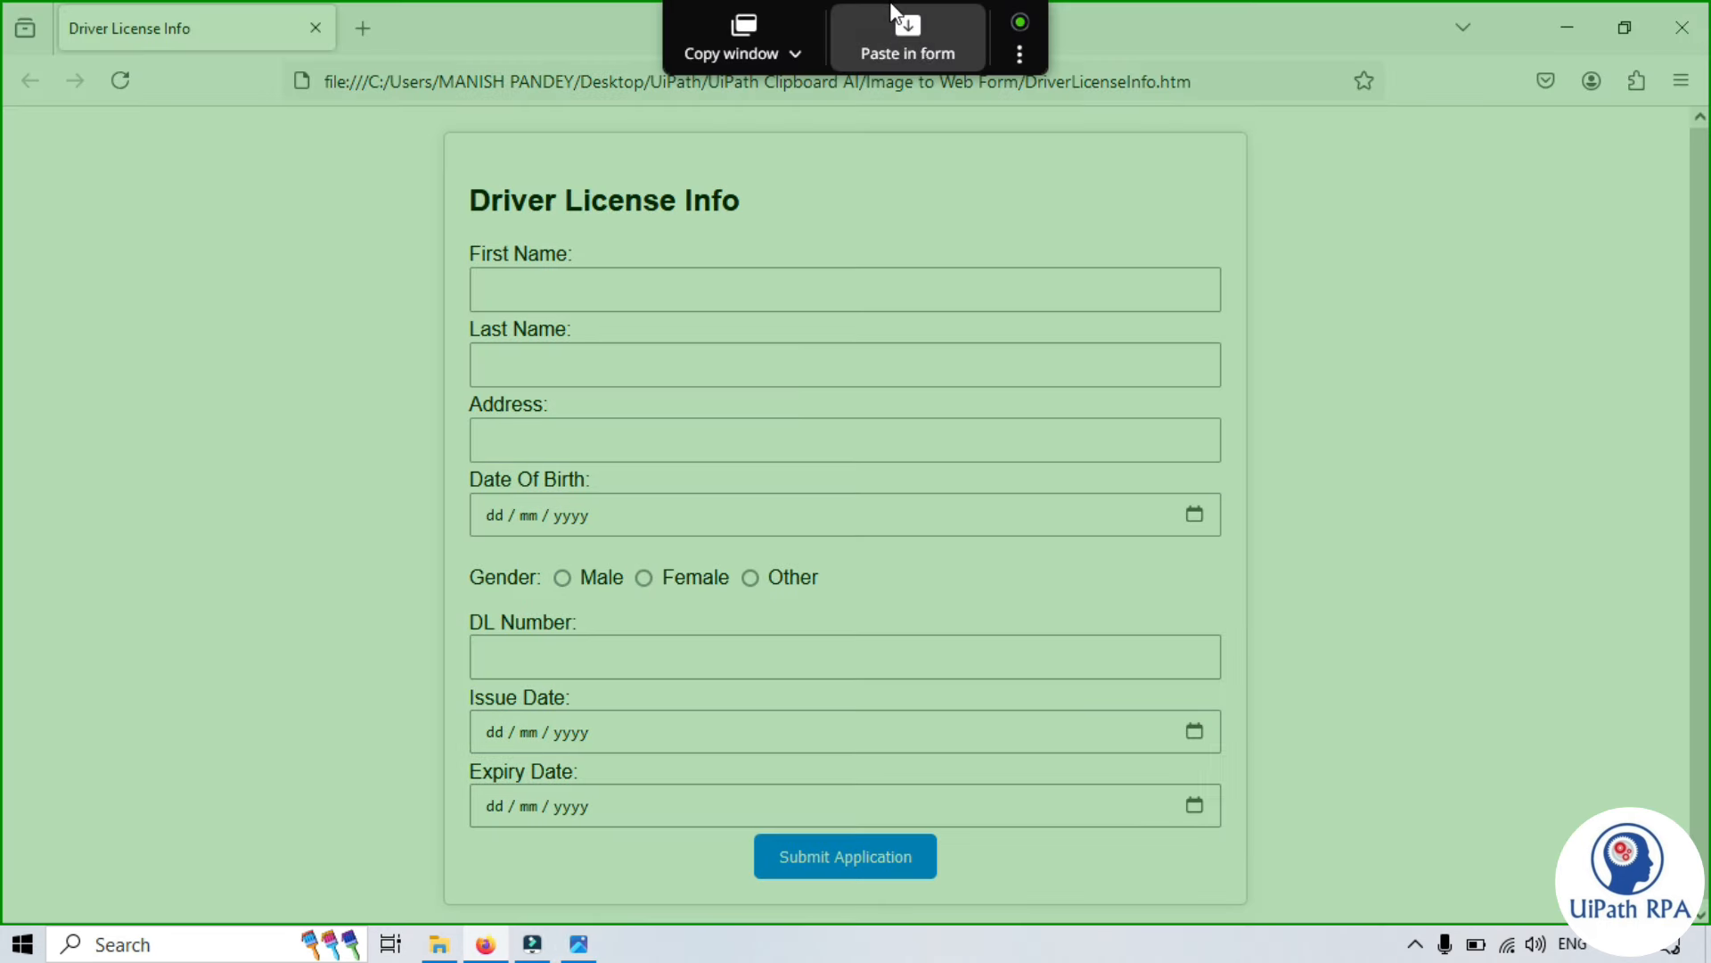
- Load the paste preview for the Driver License Info form and review the extracted licence fields
{"action": "left_click", "coordinate": [918, 35]}
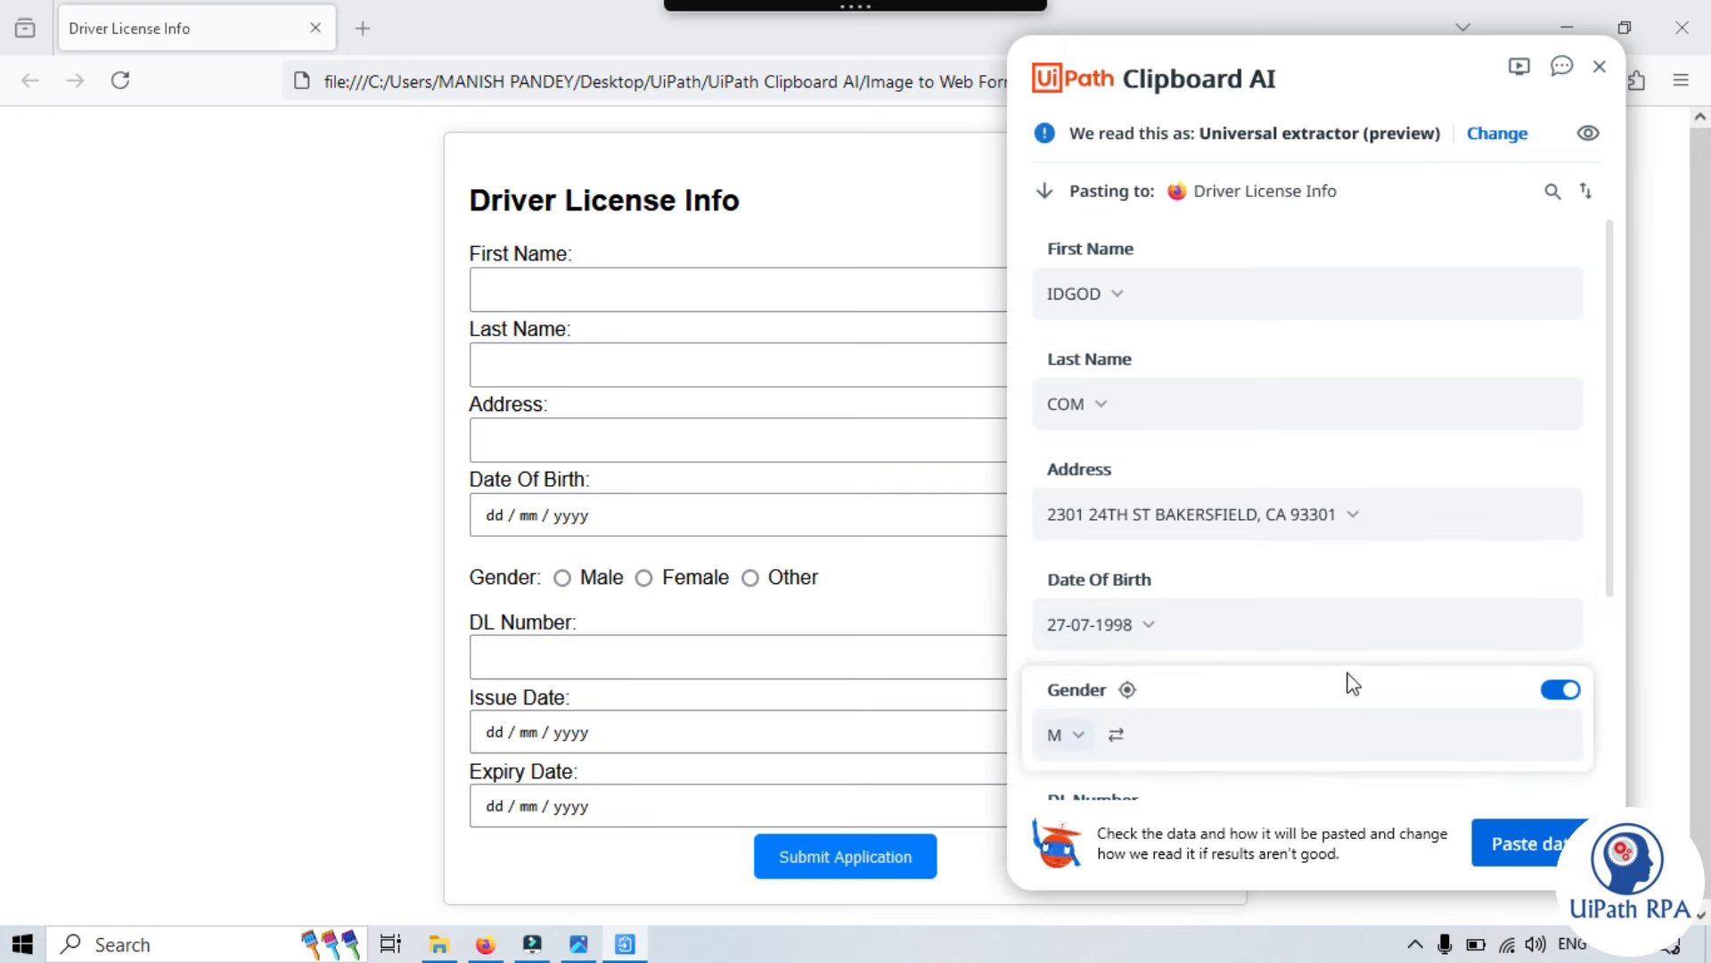
{"action": "scroll", "coordinate": [1105, 364], "scroll_direction": "down", "scroll_amount": 4}
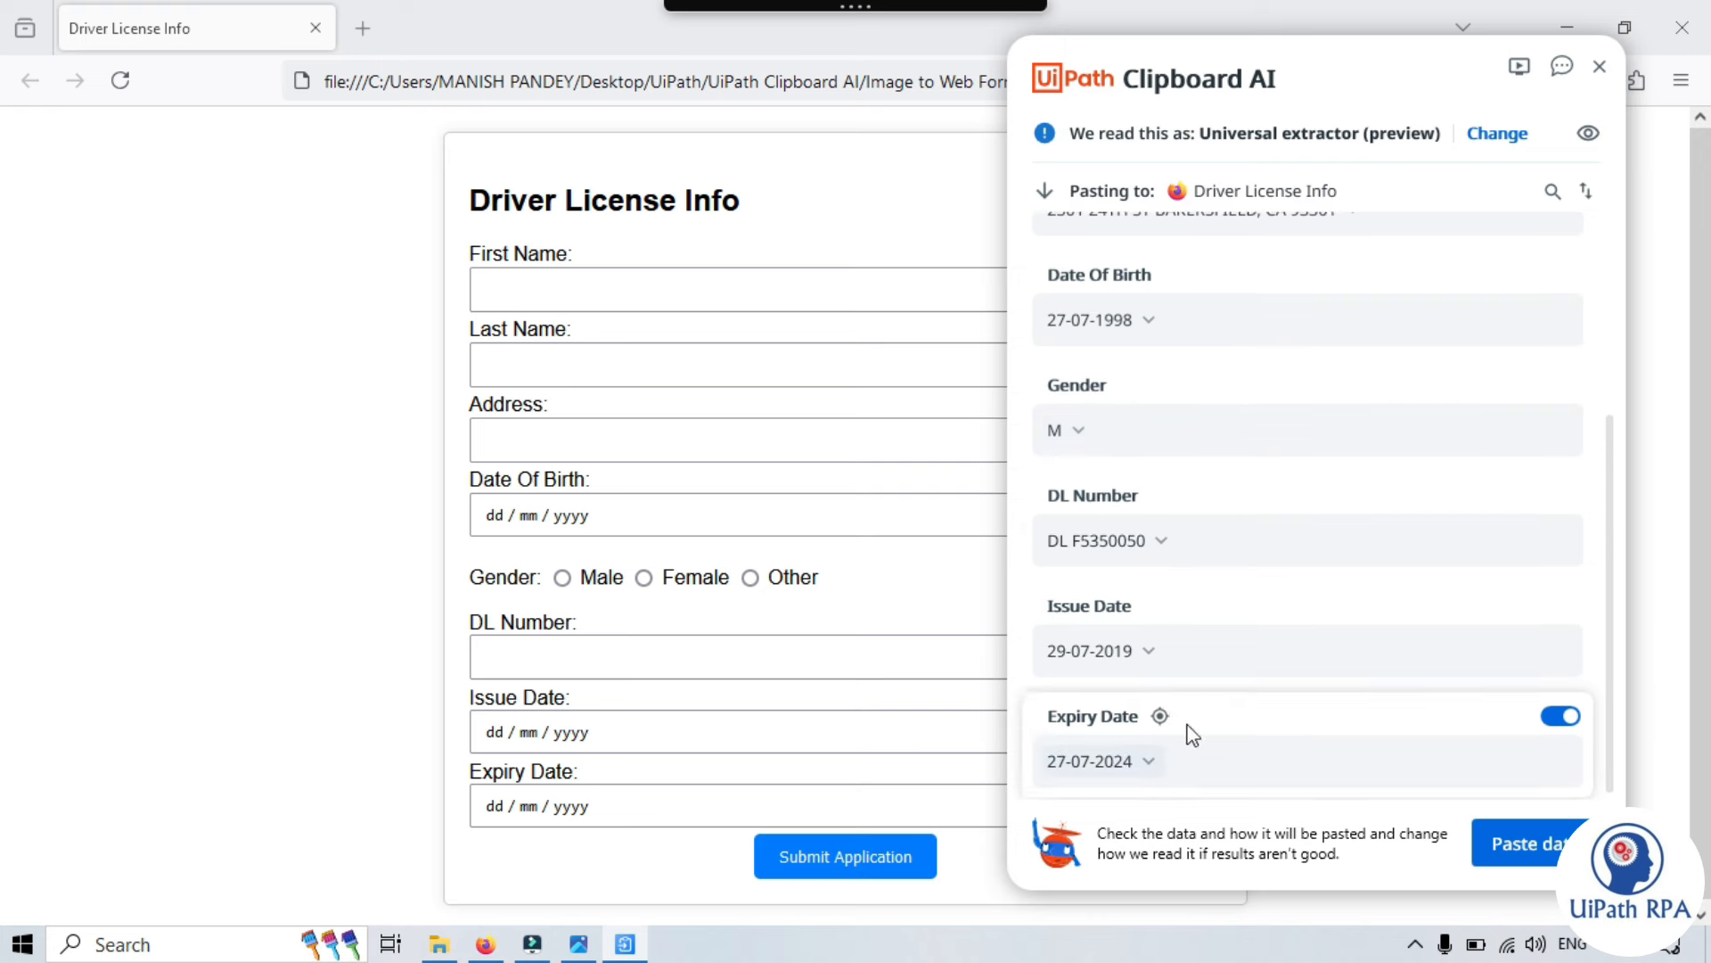
{"action": "scroll", "coordinate": [1194, 727], "scroll_direction": "up", "scroll_amount": 4}
{"action": "left_click", "coordinate": [1518, 135]}
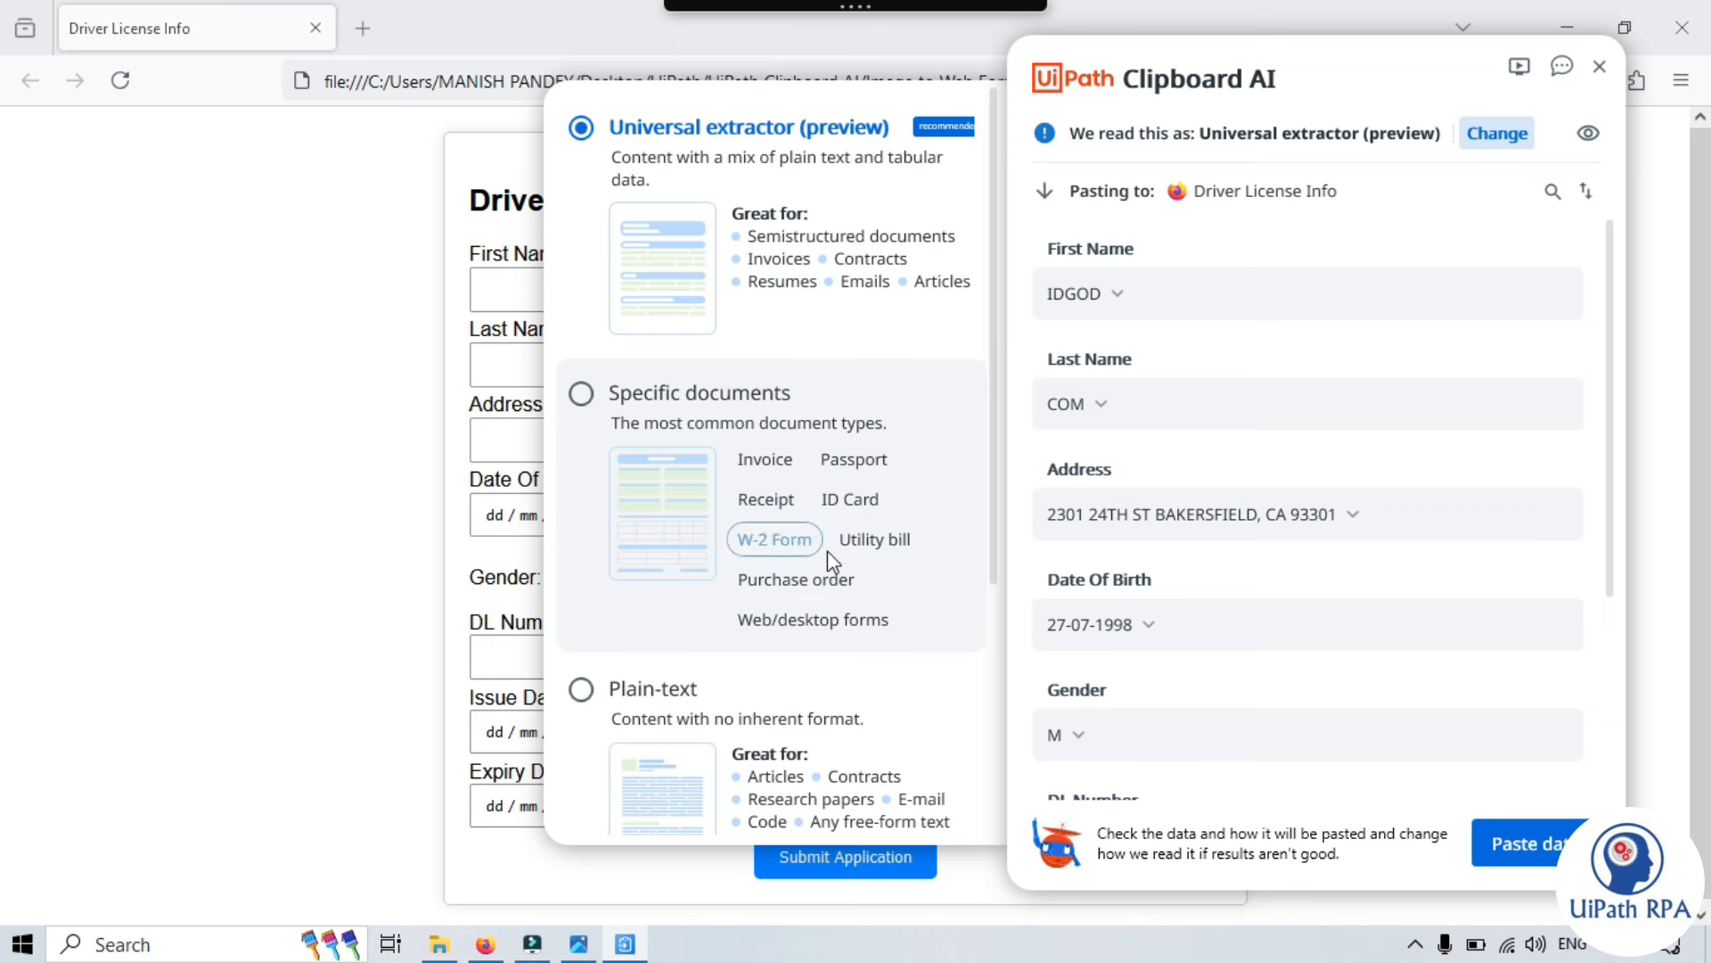
{"action": "scroll", "coordinate": [827, 784], "scroll_direction": "down", "scroll_amount": 1}
{"action": "scroll", "coordinate": [827, 807], "scroll_direction": "down", "scroll_amount": 3}
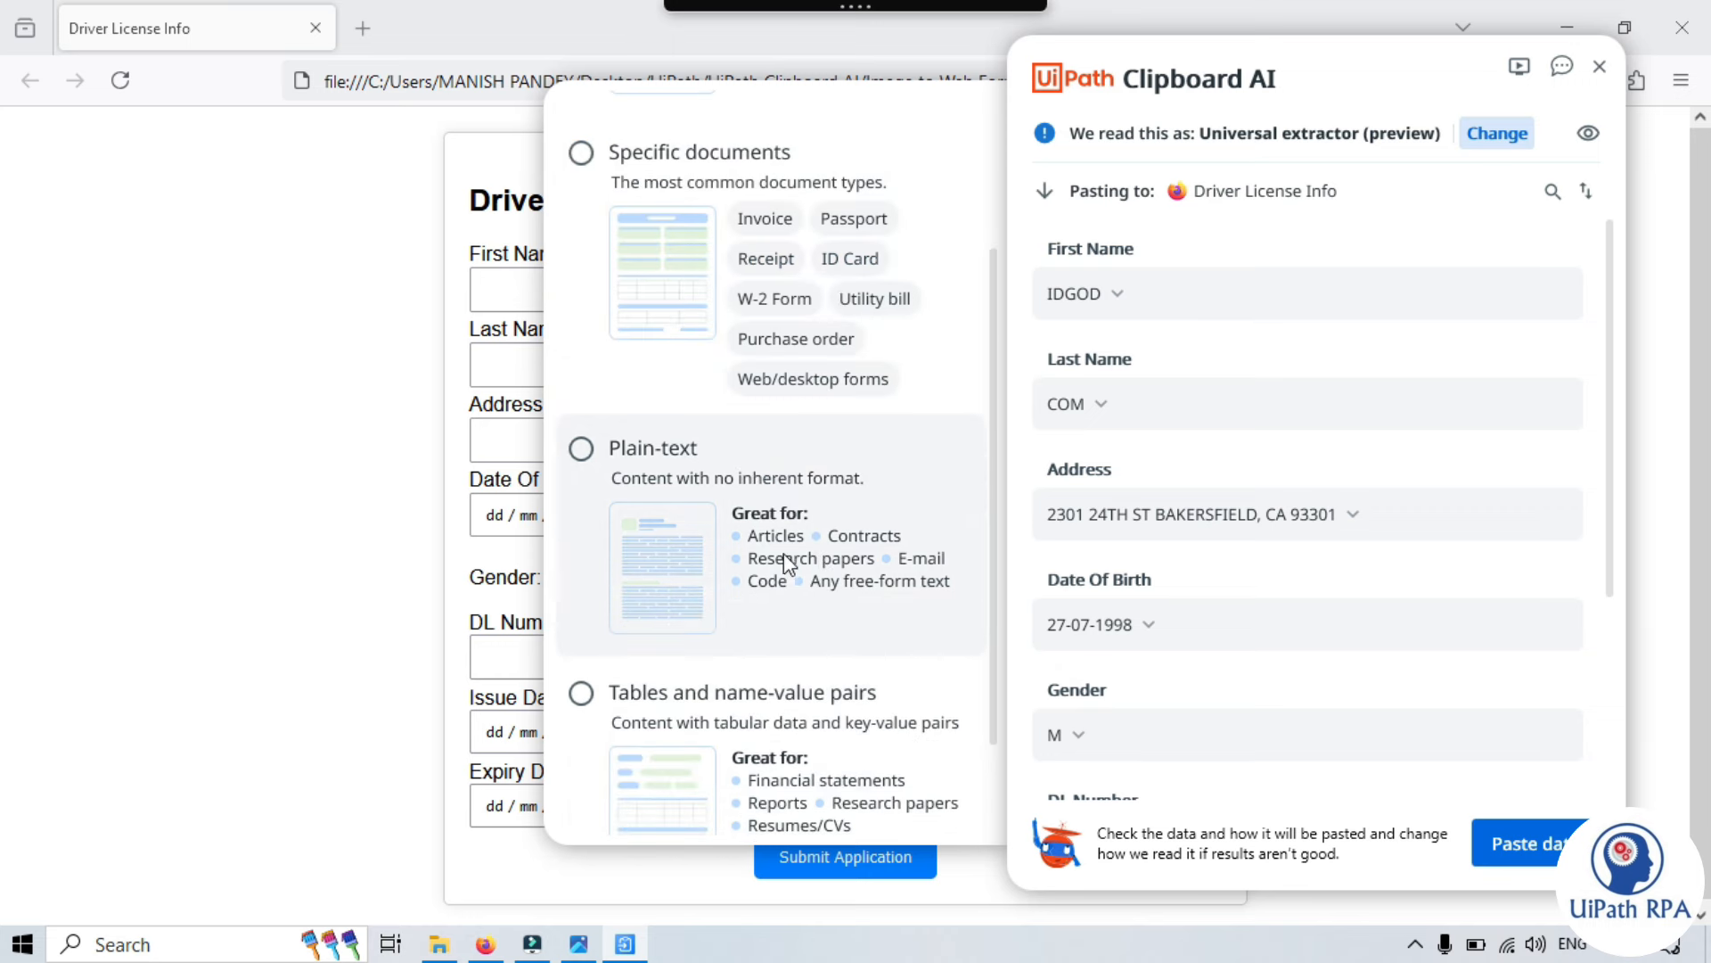
{"action": "scroll", "coordinate": [815, 752], "scroll_direction": "down", "scroll_amount": 2}
{"action": "scroll", "coordinate": [713, 510], "scroll_direction": "up", "scroll_amount": 6}
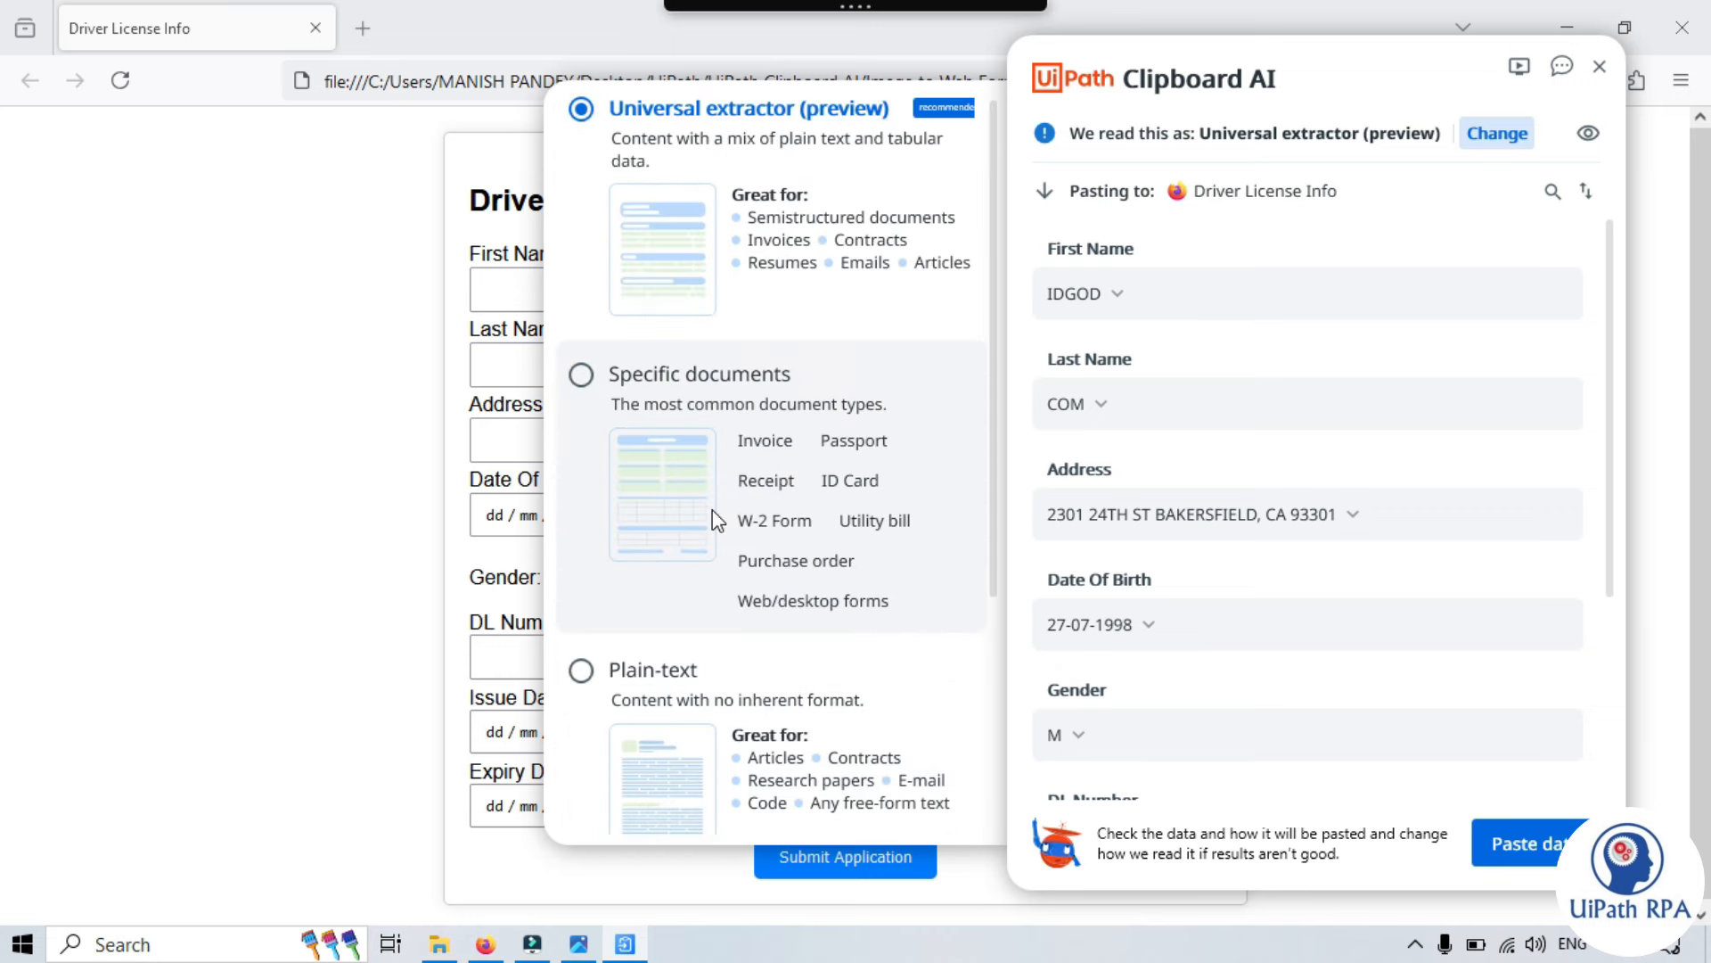
{"action": "left_click", "coordinate": [1506, 134]}
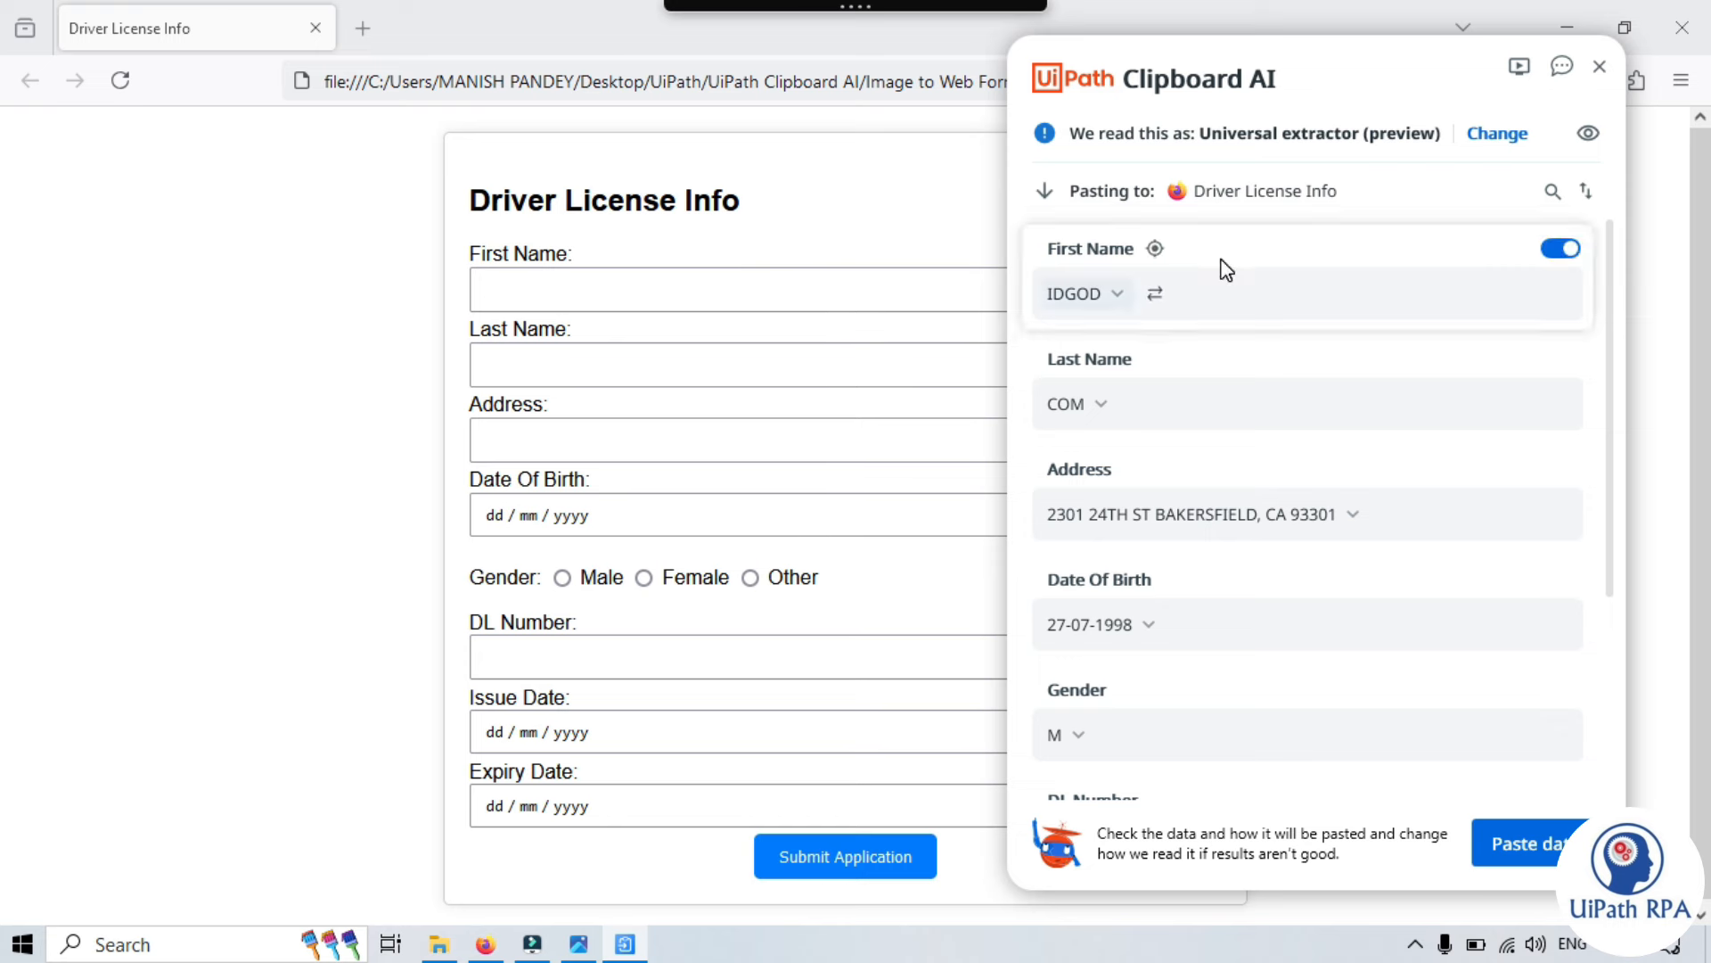
{"action": "scroll", "coordinate": [1130, 278], "scroll_direction": "down", "scroll_amount": 1}
{"action": "scroll", "coordinate": [1118, 258], "scroll_direction": "up", "scroll_amount": 1}
{"action": "left_click", "coordinate": [579, 947]}
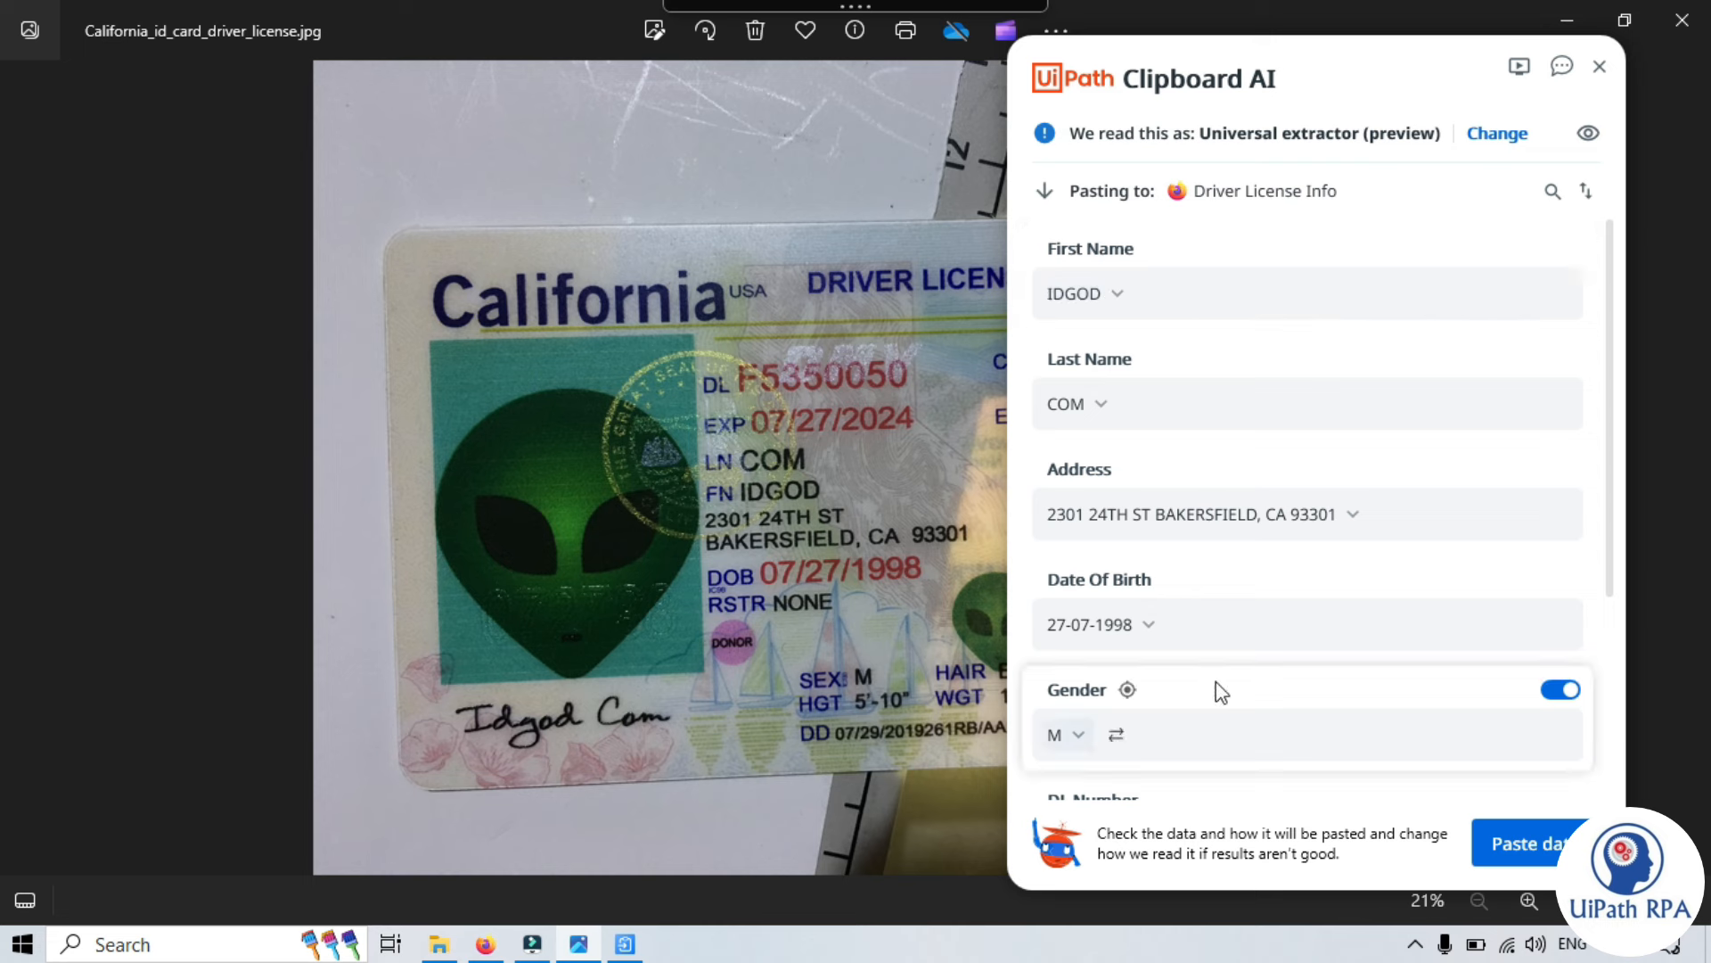
{"action": "scroll", "coordinate": [1125, 631], "scroll_direction": "down", "scroll_amount": 2}
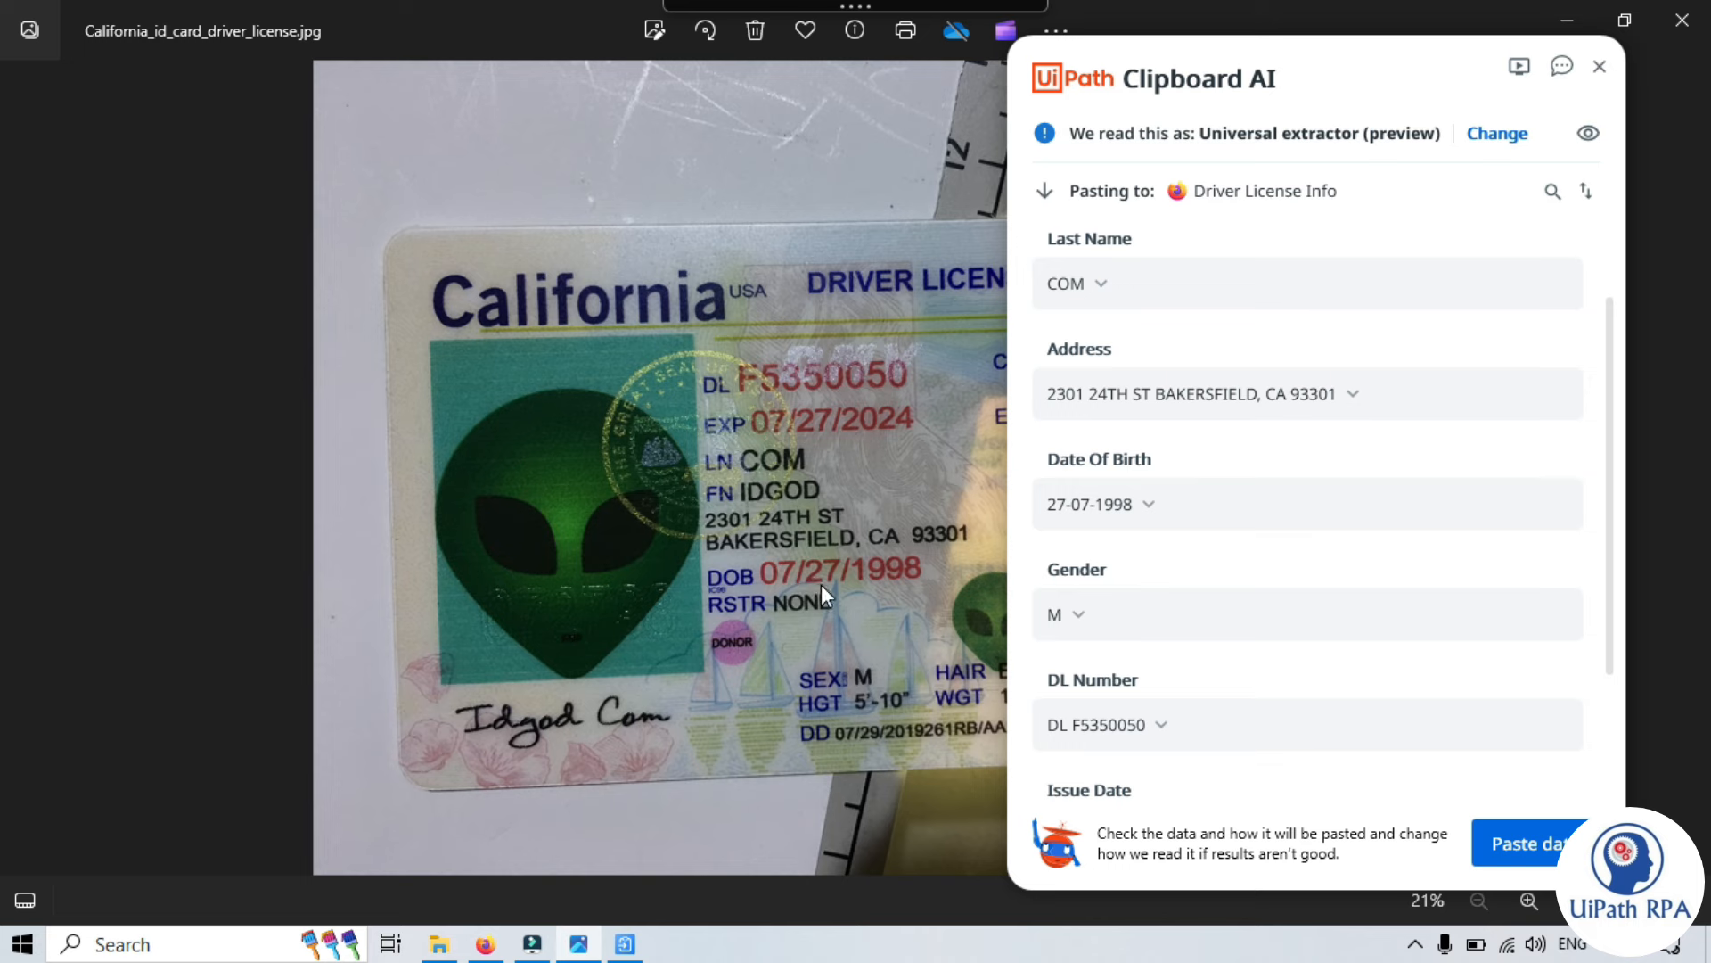
{"action": "left_click", "coordinate": [482, 944]}
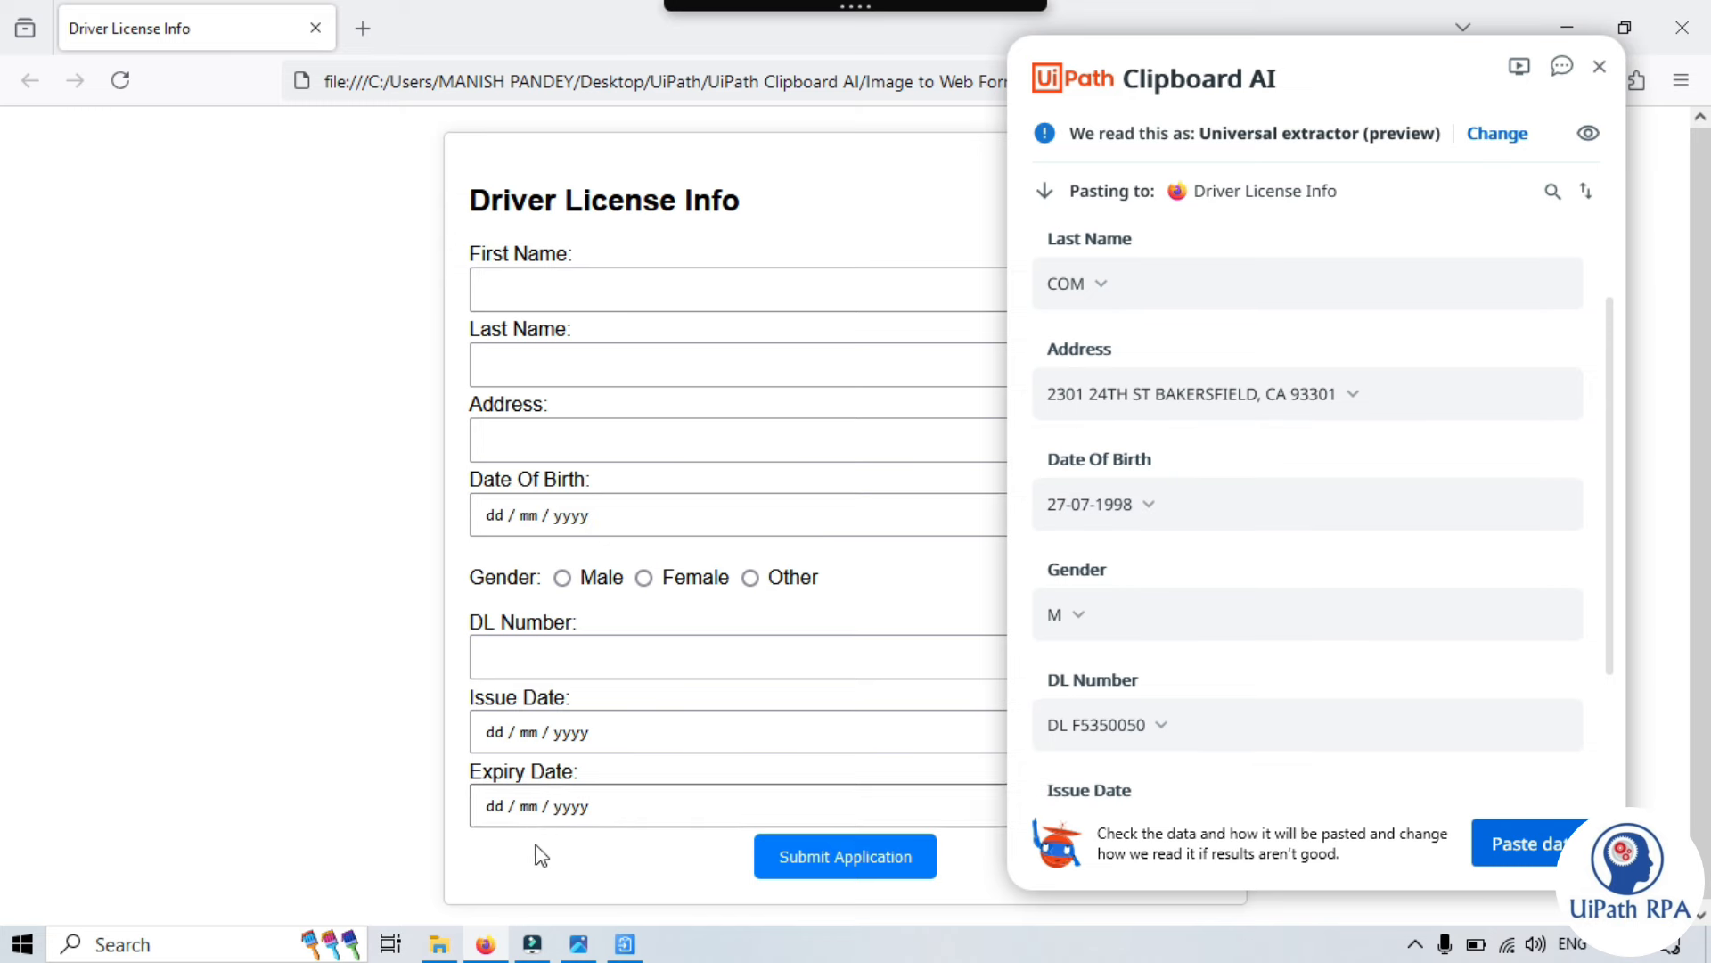
{"action": "left_click", "coordinate": [579, 944]}
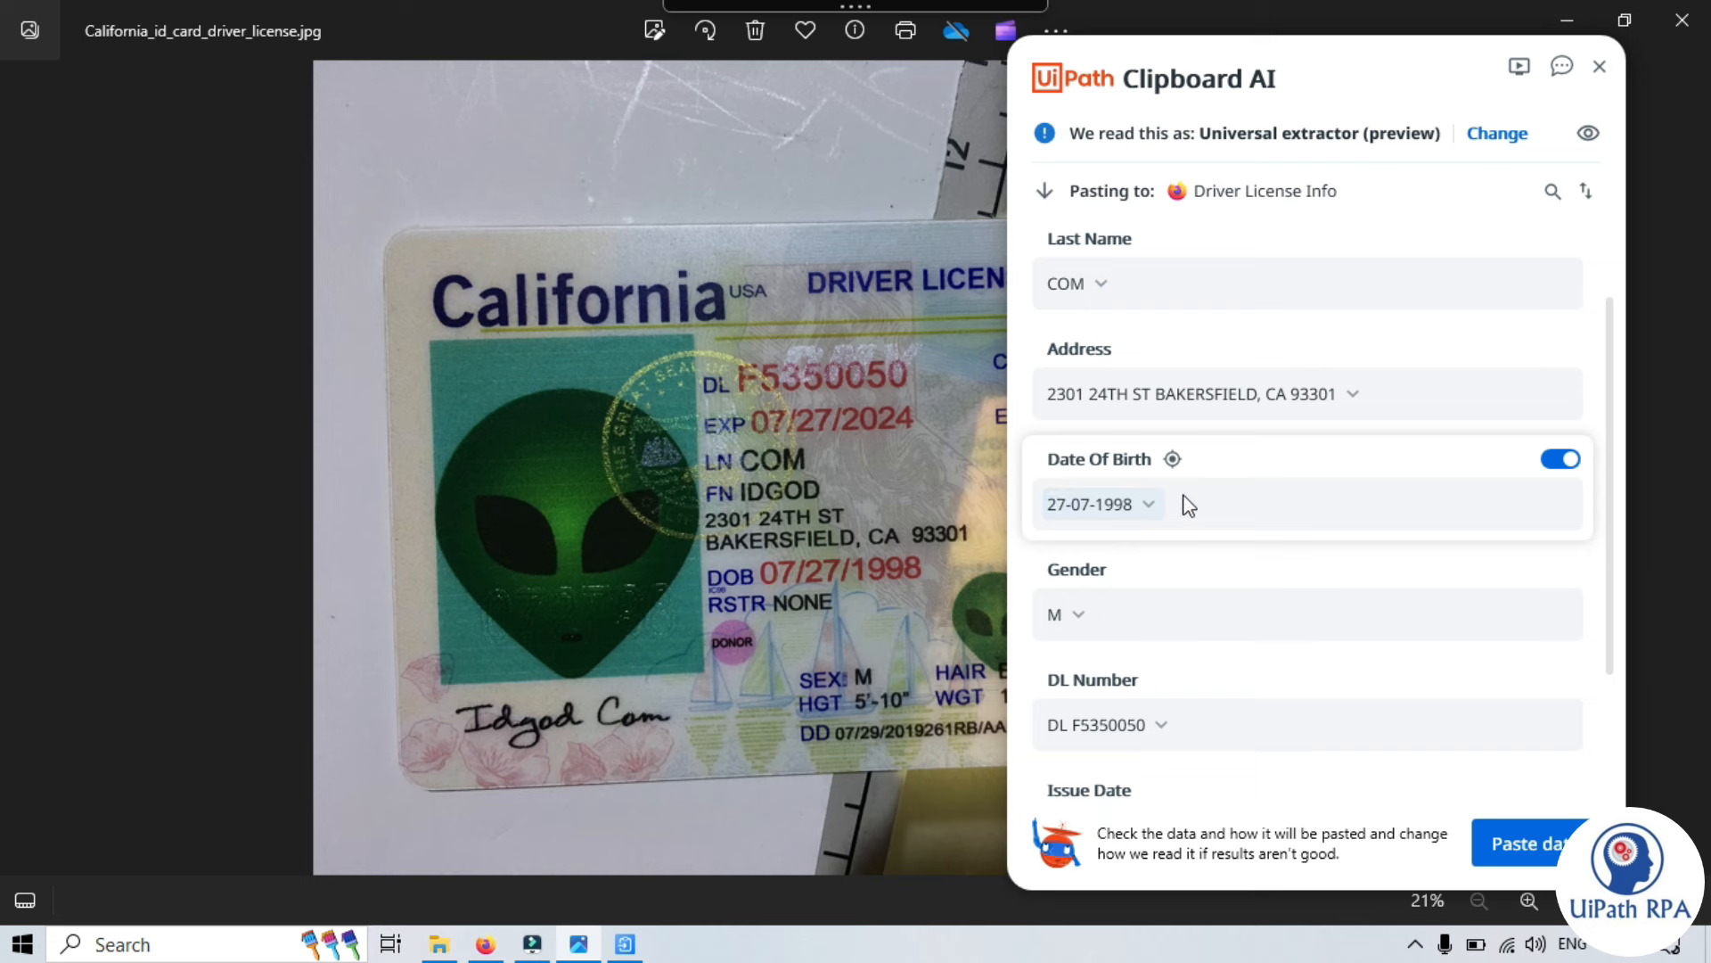
{"action": "scroll", "coordinate": [1114, 566], "scroll_direction": "down", "scroll_amount": 1}
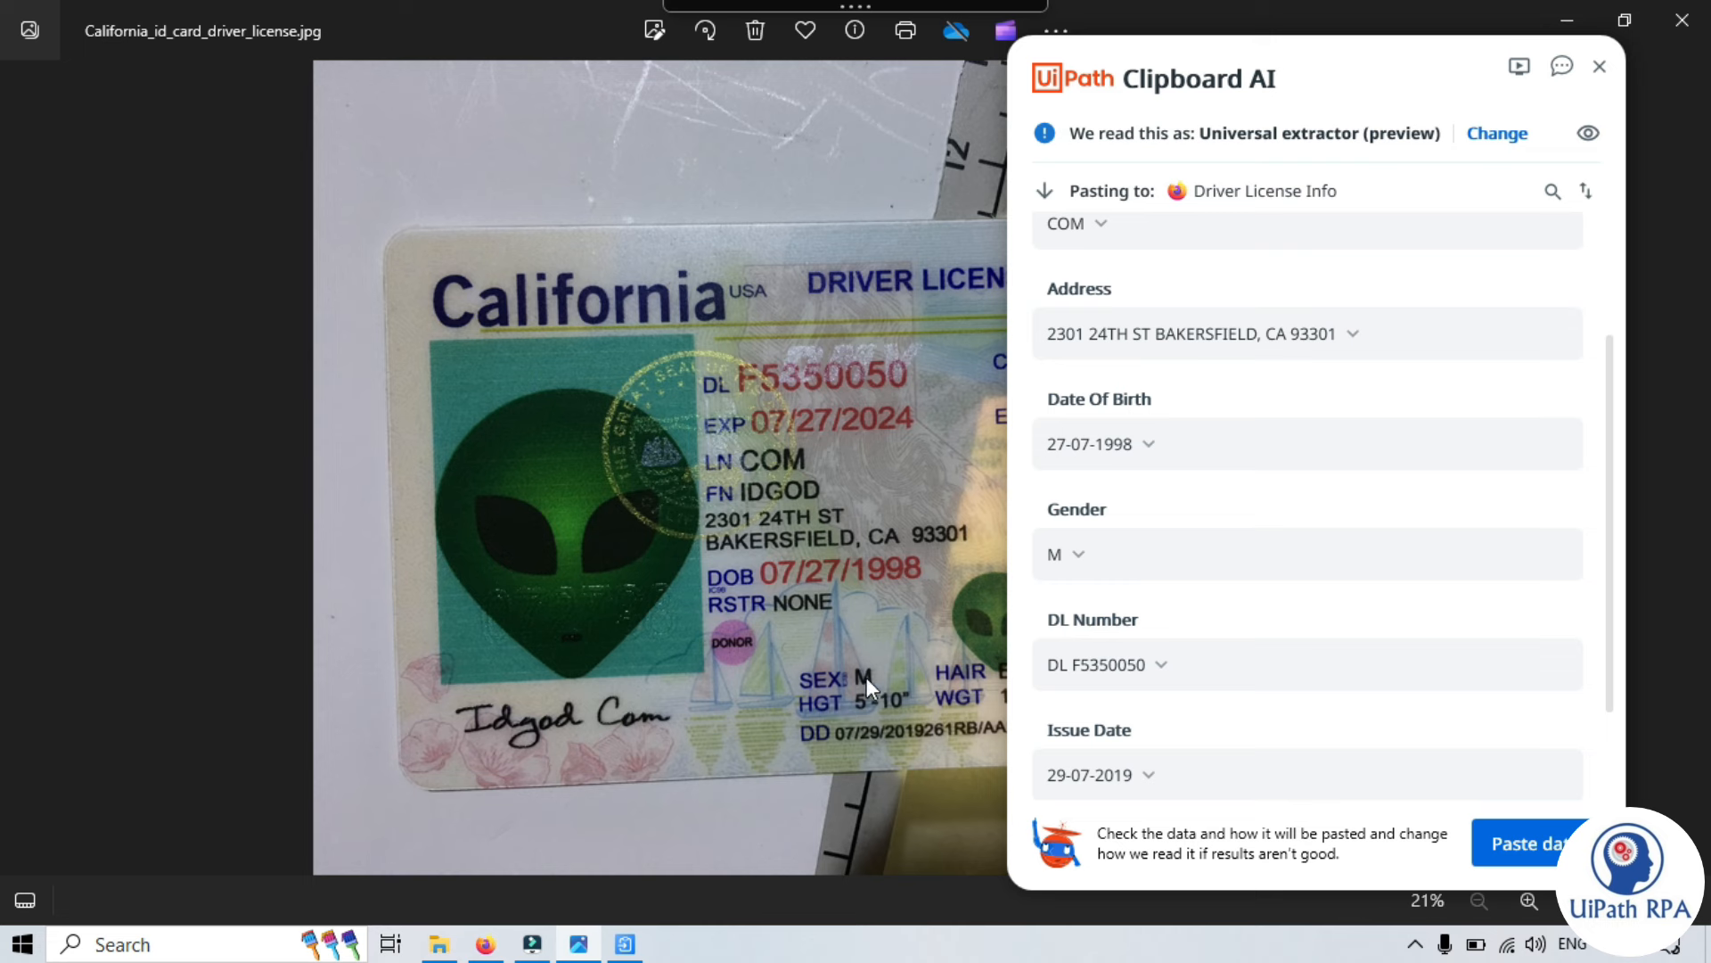
{"action": "scroll", "coordinate": [1118, 570], "scroll_direction": "down", "scroll_amount": 2}
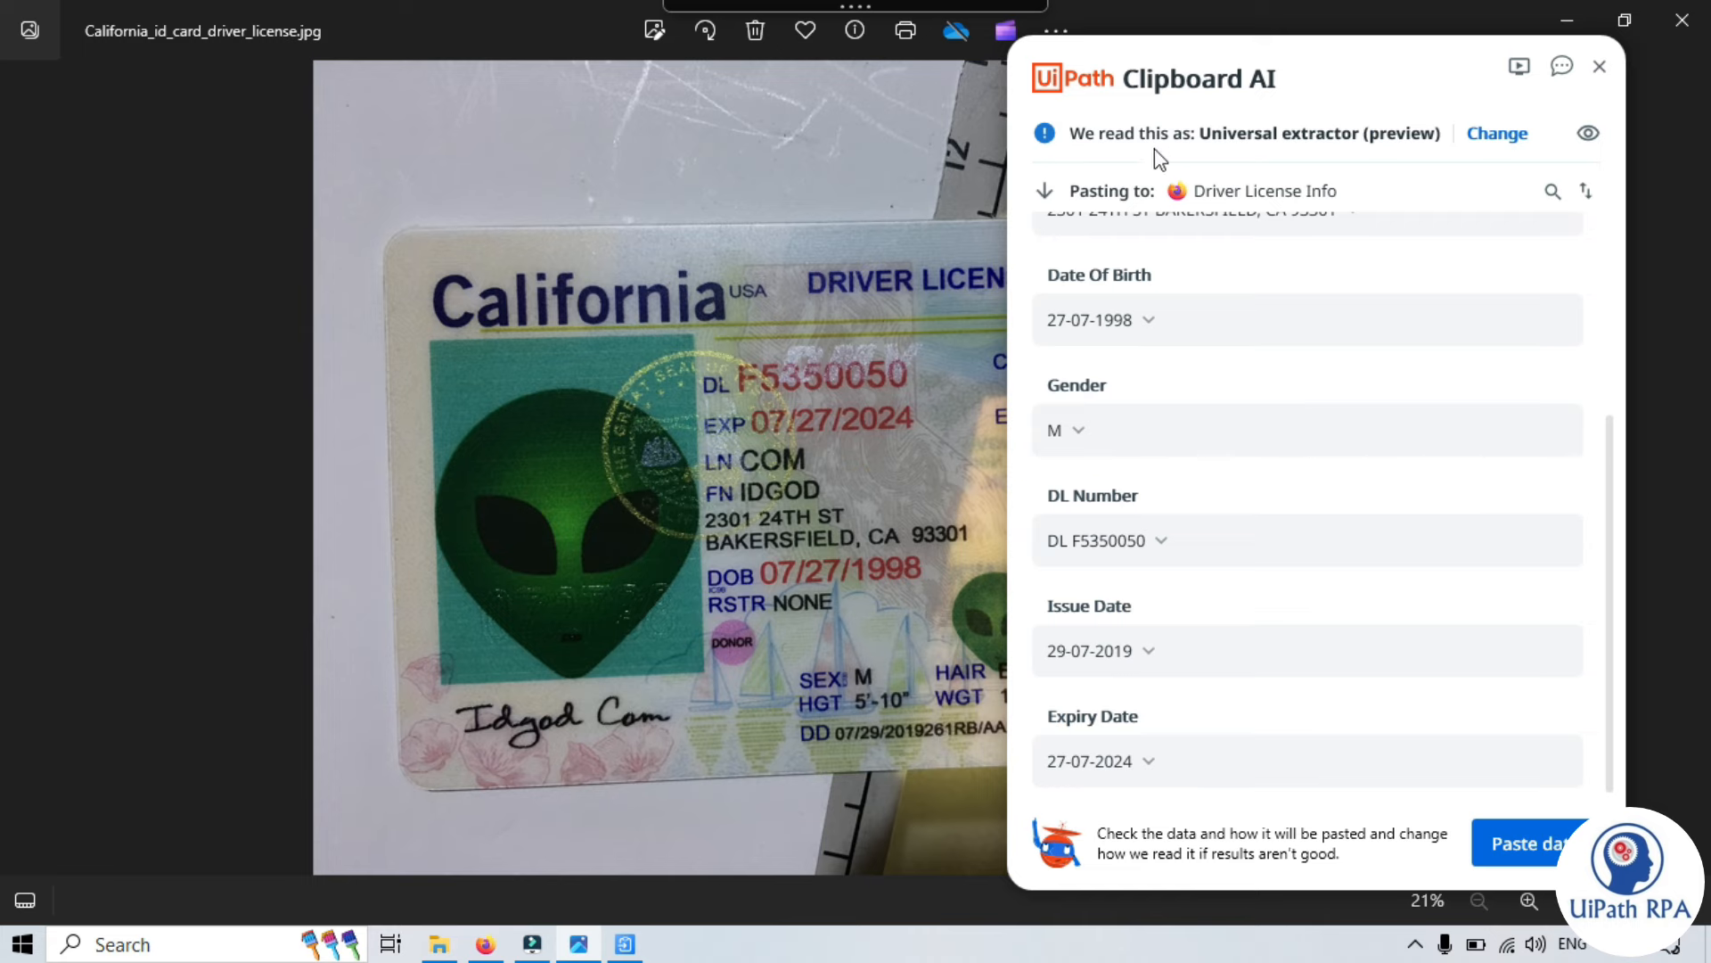
{"action": "left_click_drag", "start_coordinate": [1161, 56], "coordinate": [1427, 102]}
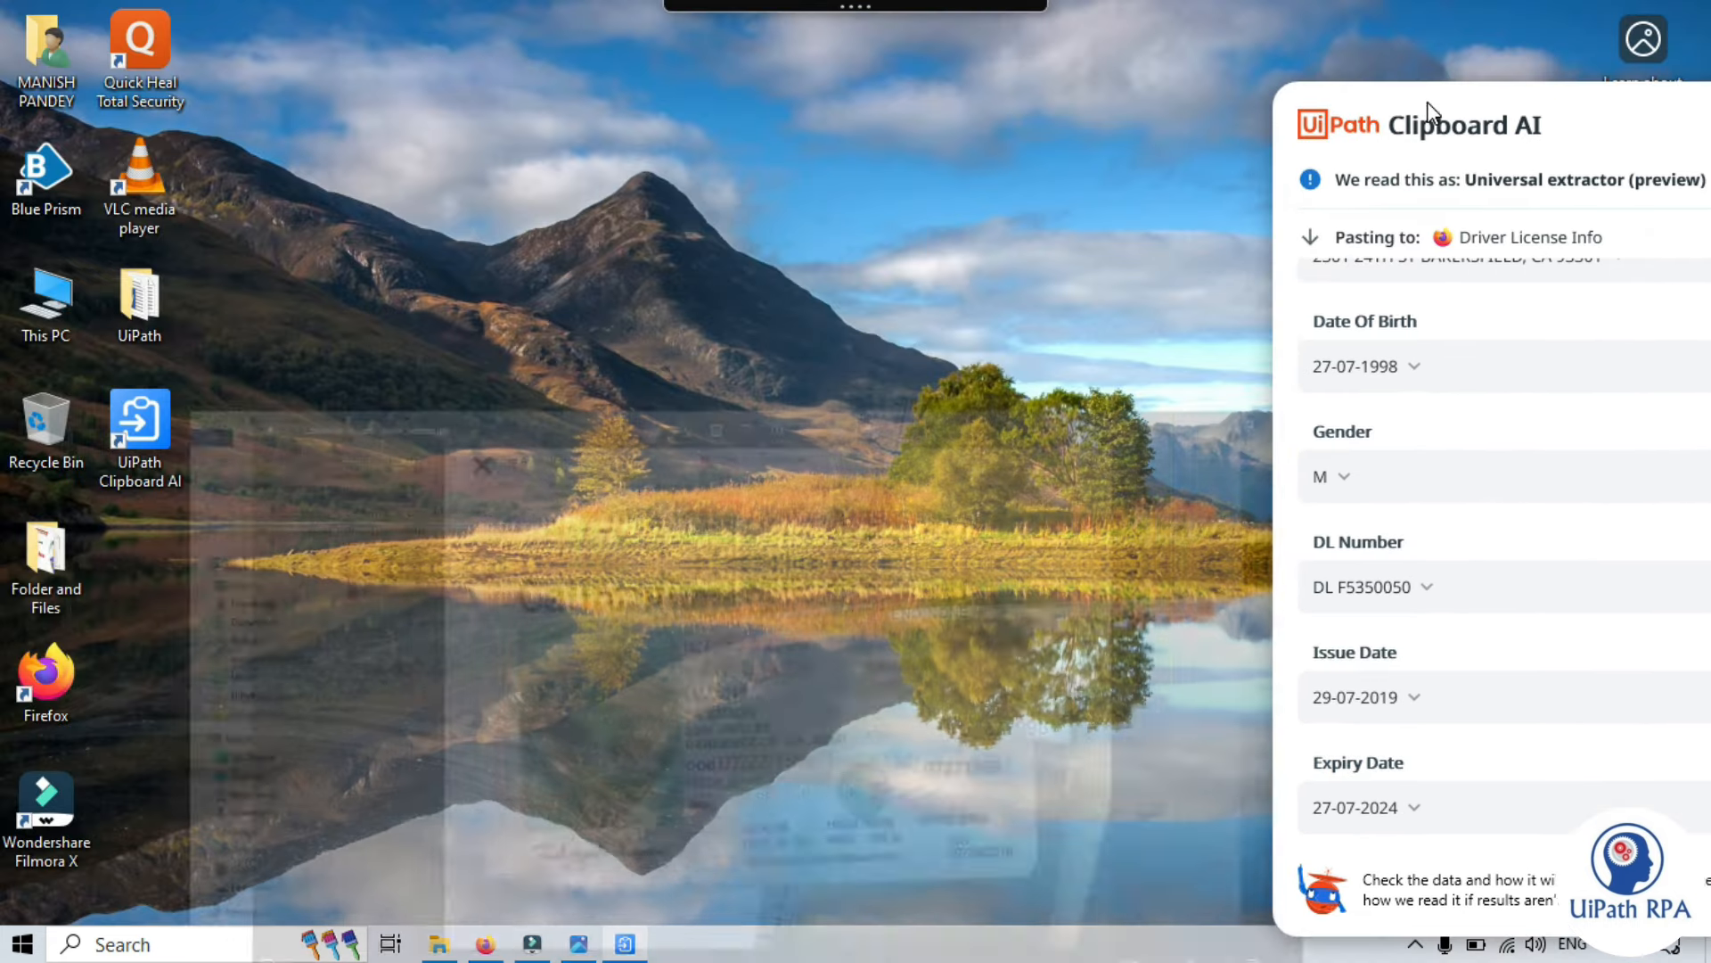
- Bring the licence photo and full panel into view, then have the image read as an ID Card
{"action": "left_click", "coordinate": [579, 945]}
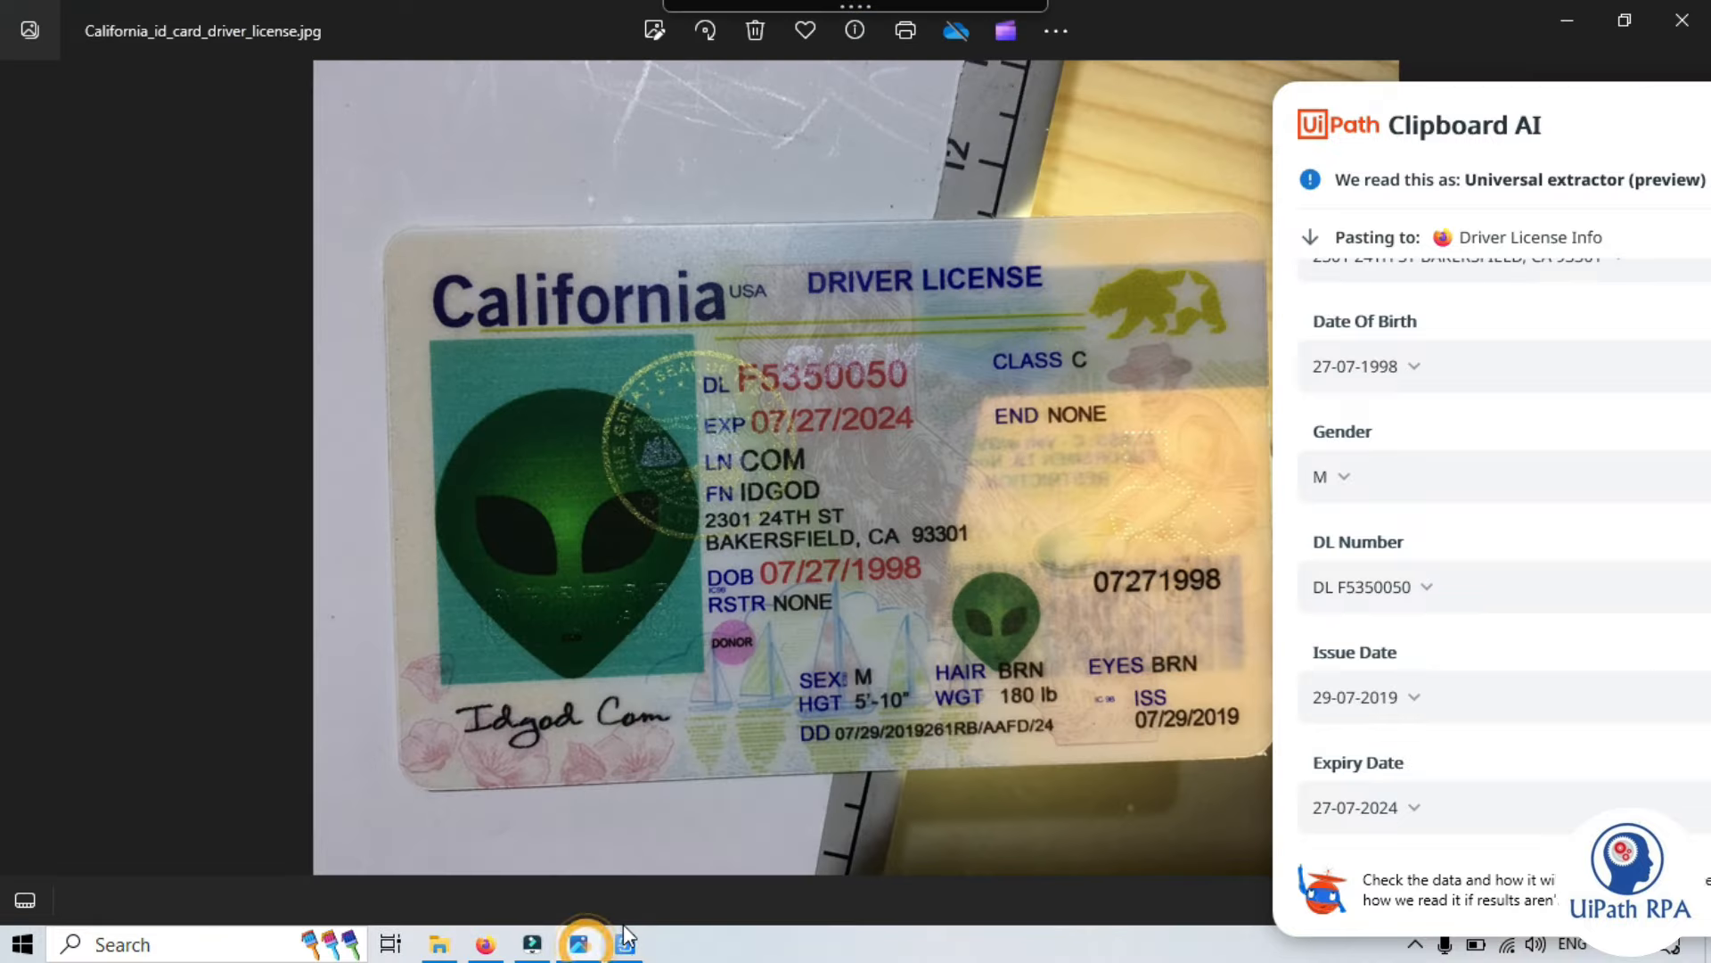
{"action": "left_click_drag", "start_coordinate": [1535, 103], "coordinate": [1196, 56]}
{"action": "scroll", "coordinate": [1173, 756], "scroll_direction": "up", "scroll_amount": 4}
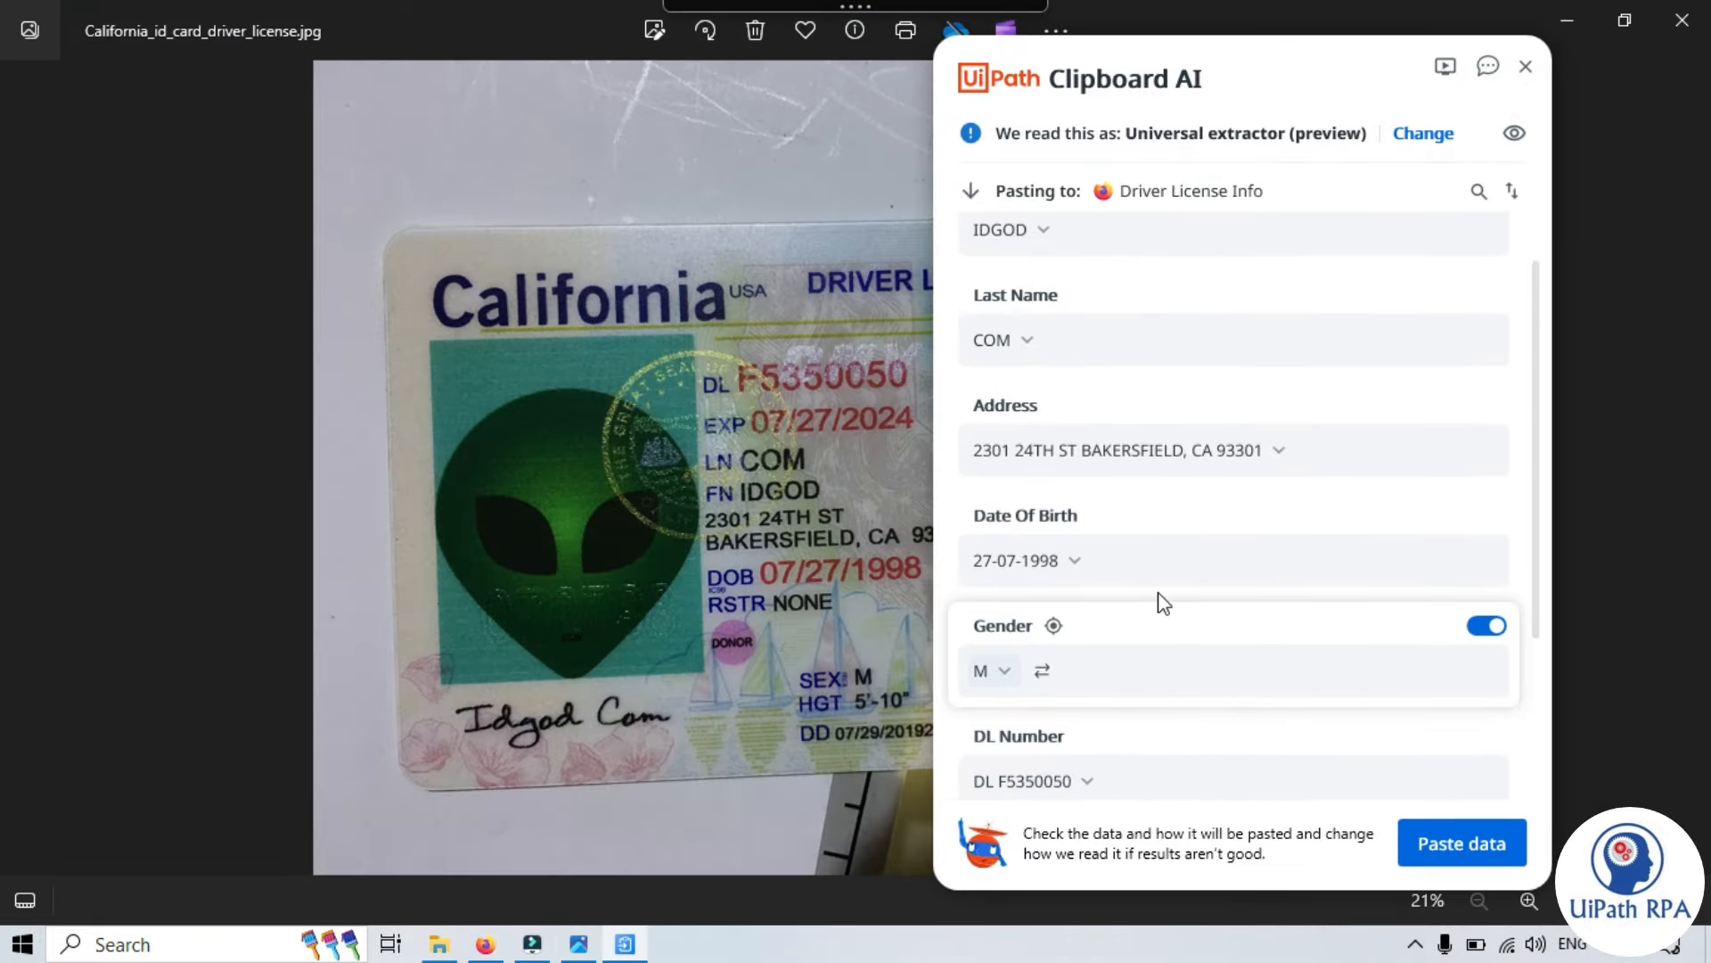
{"action": "left_click", "coordinate": [1426, 136]}
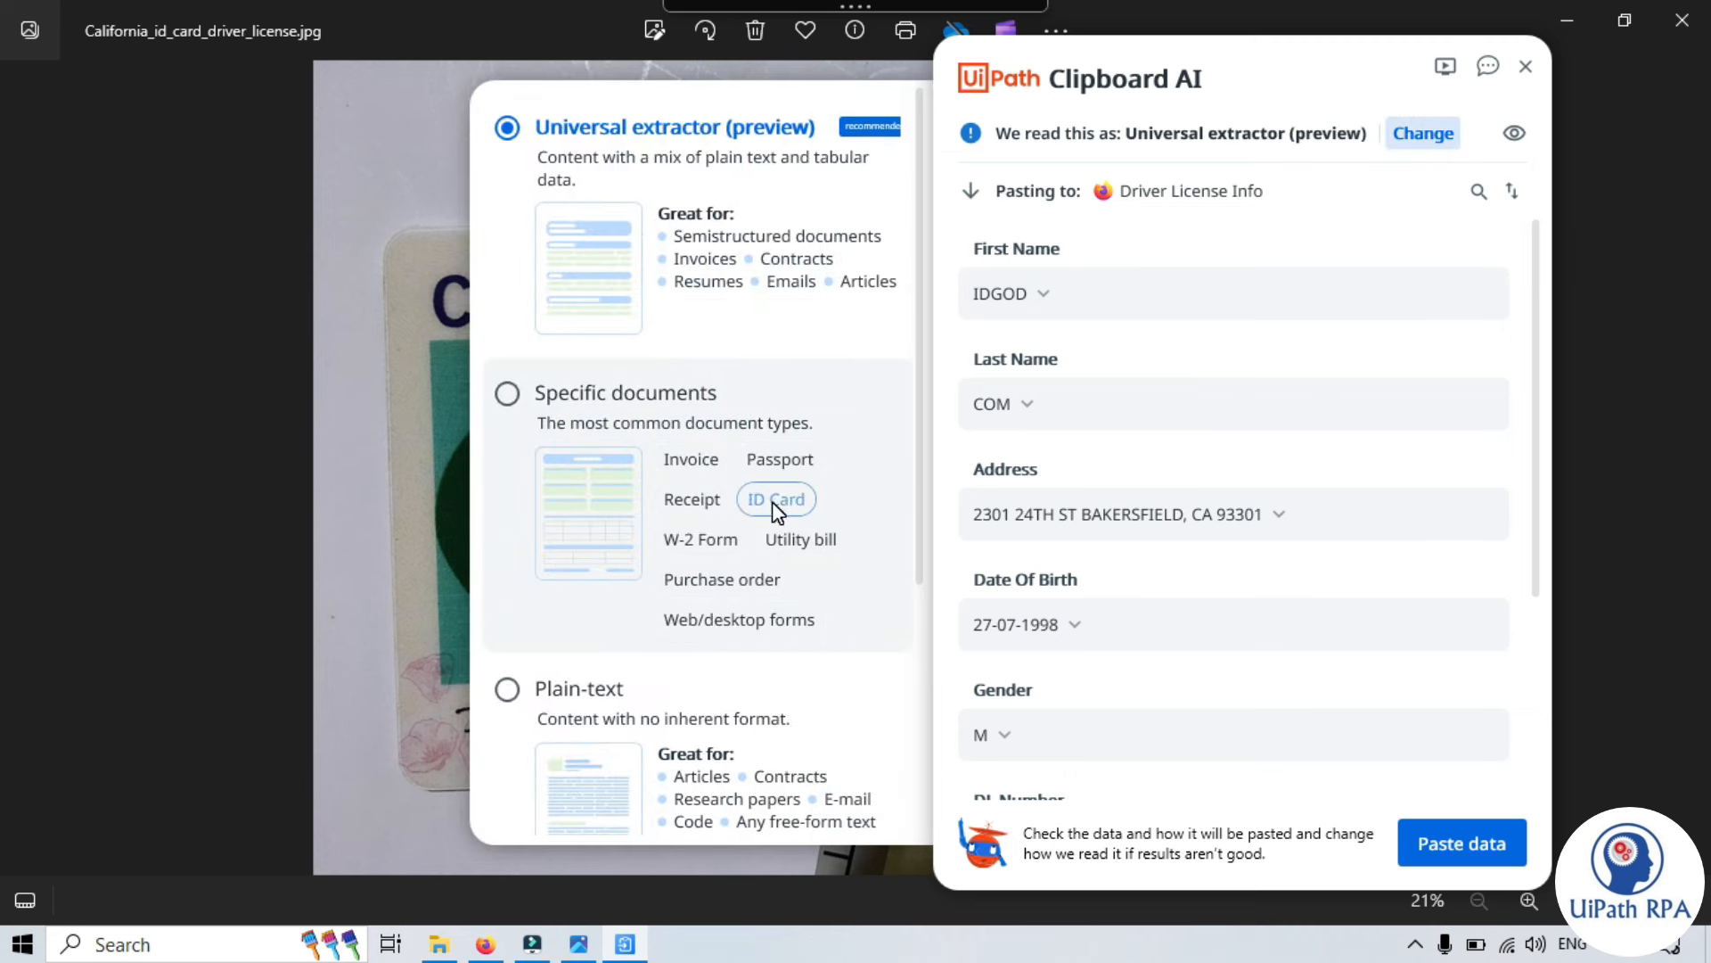
{"action": "left_click", "coordinate": [776, 504]}
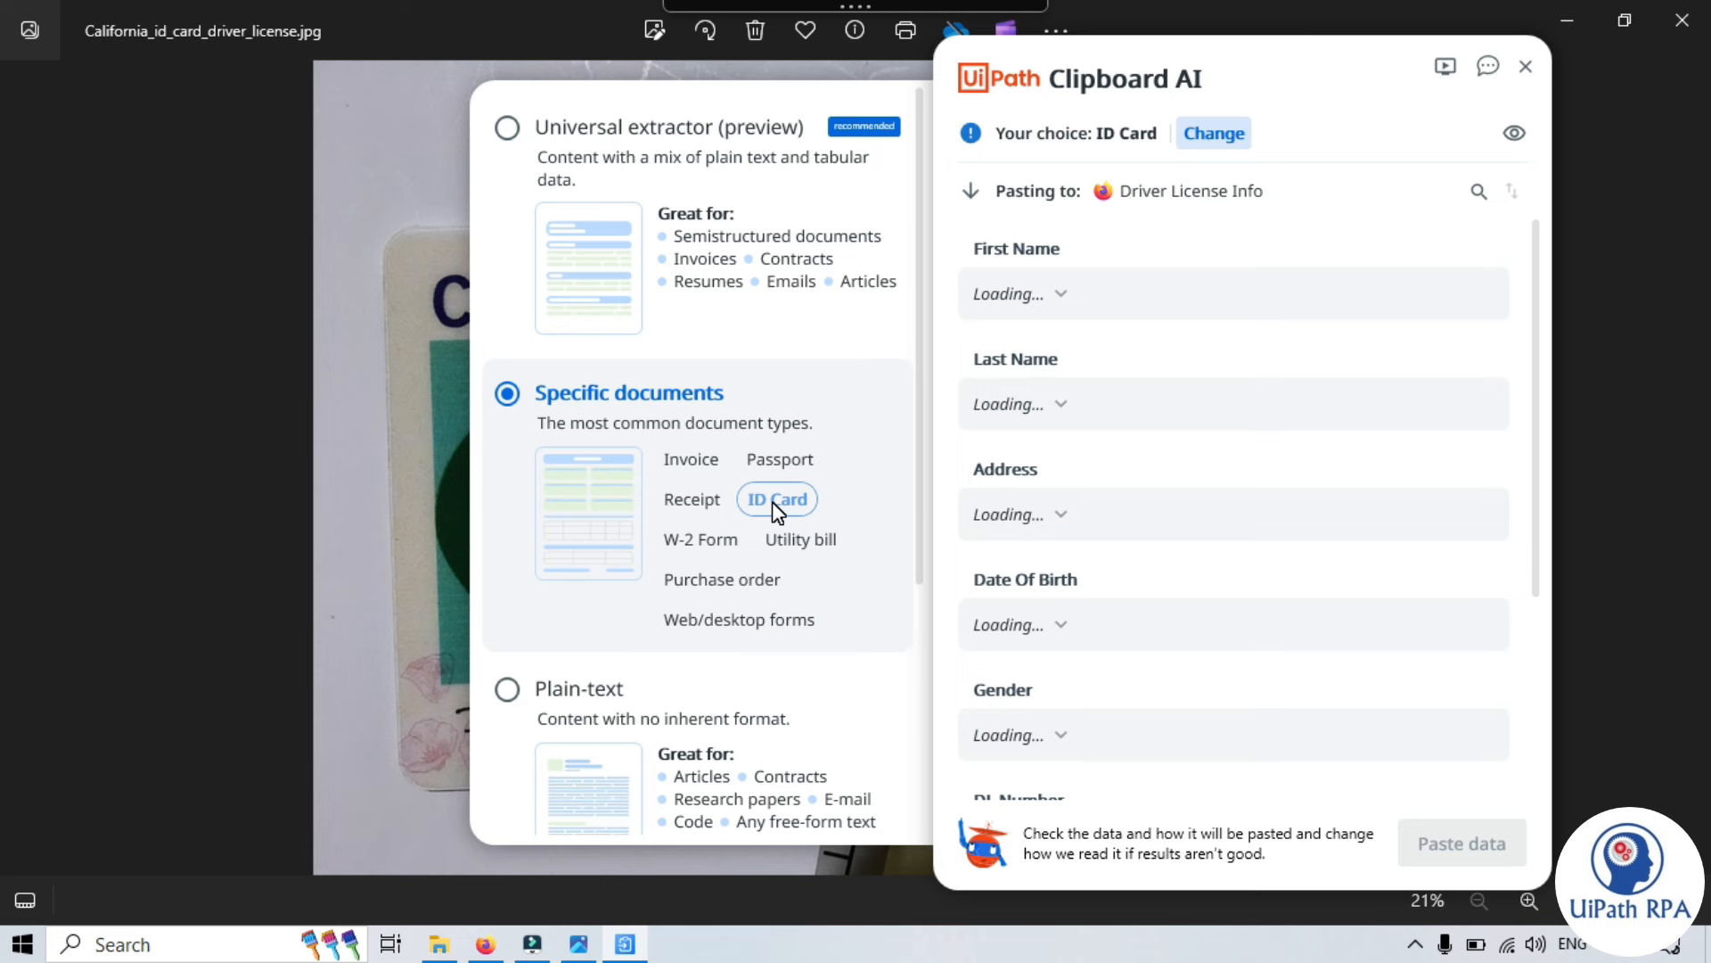
{"action": "left_click", "coordinate": [1232, 135]}
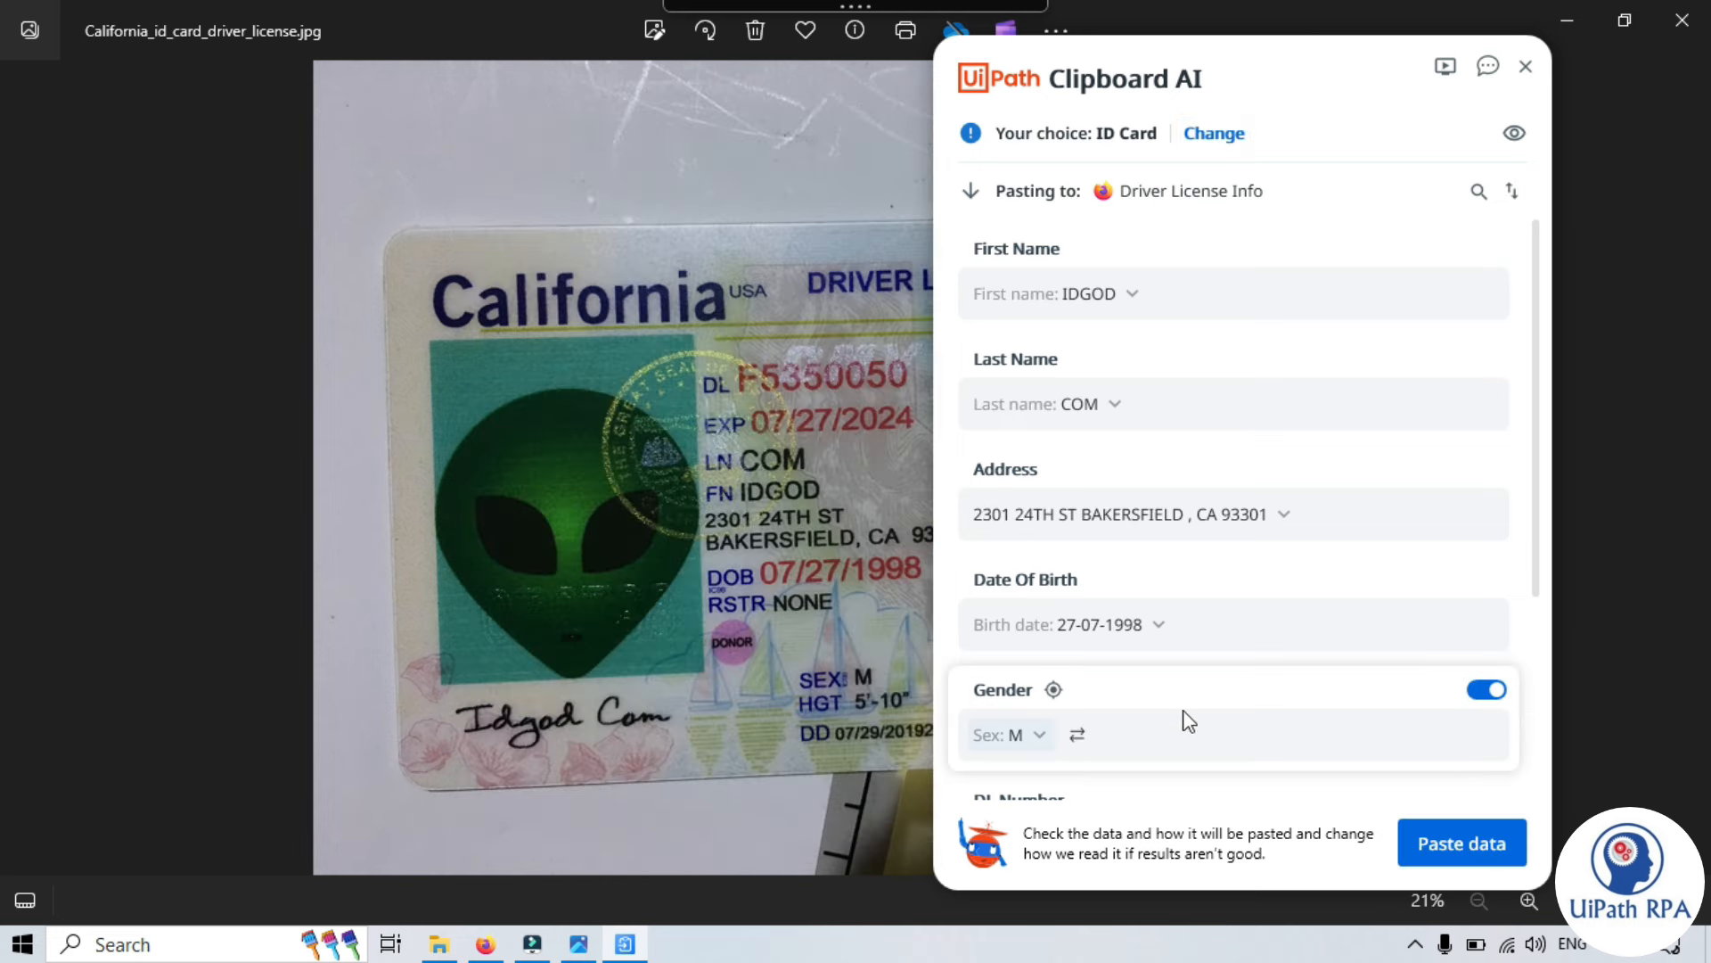
{"action": "scroll", "coordinate": [1204, 704], "scroll_direction": "down", "scroll_amount": 3}
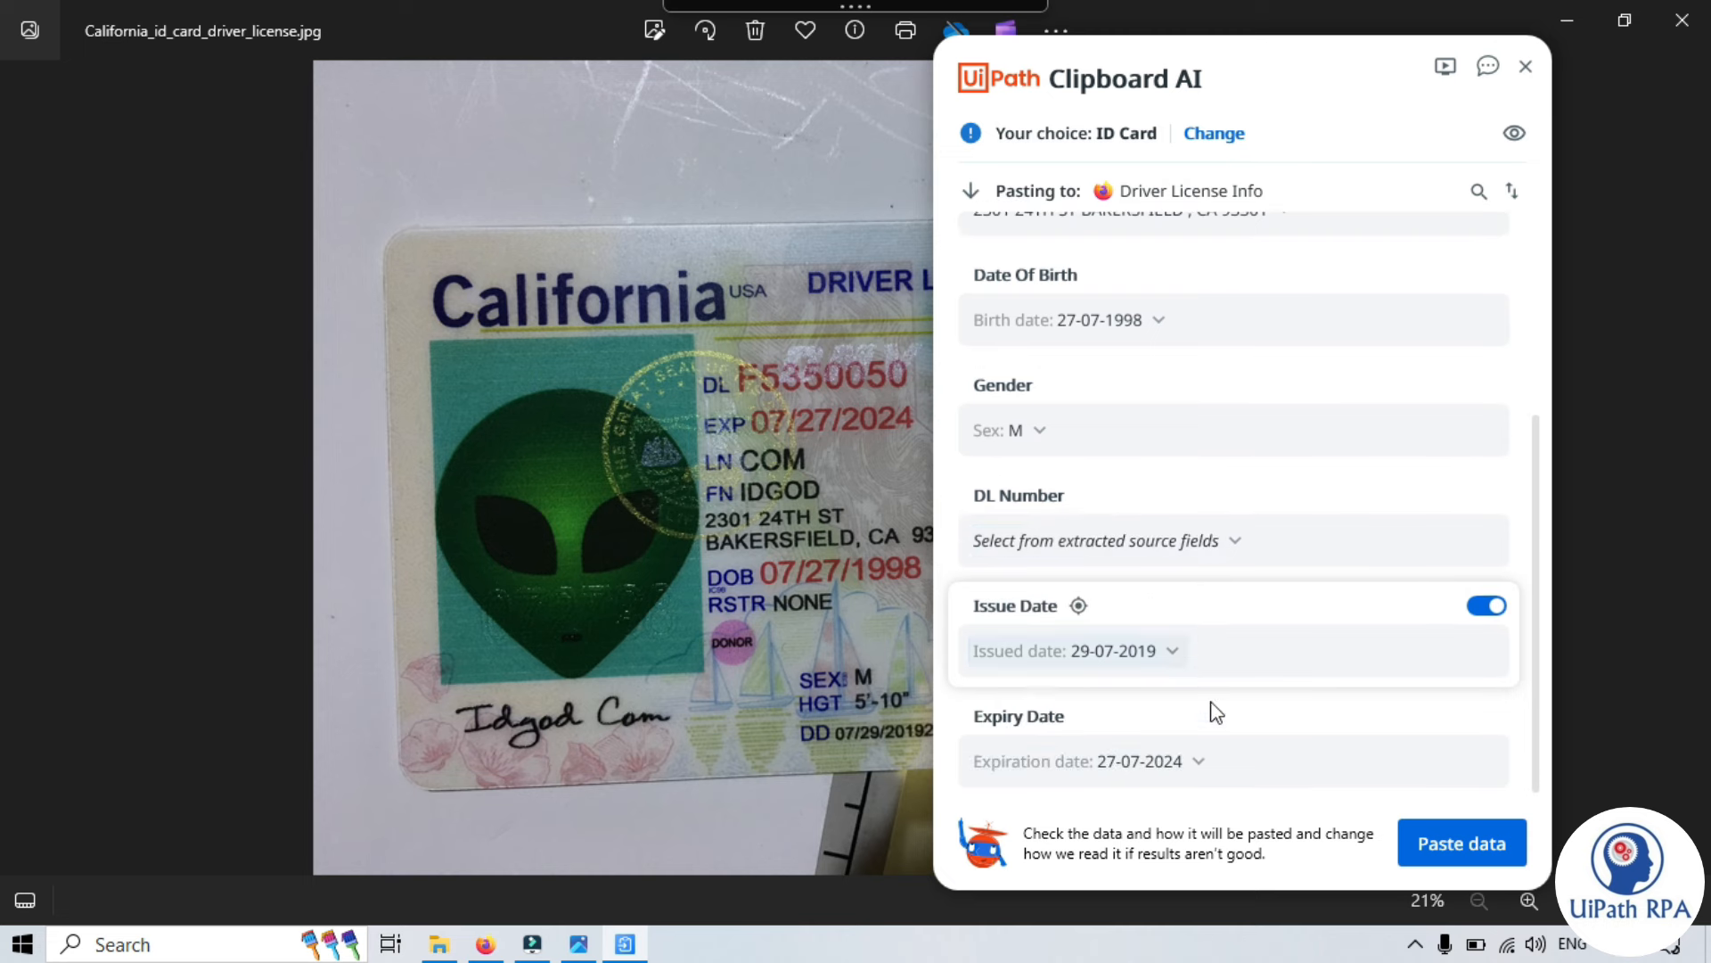
{"action": "scroll", "coordinate": [1195, 702], "scroll_direction": "up", "scroll_amount": 3}
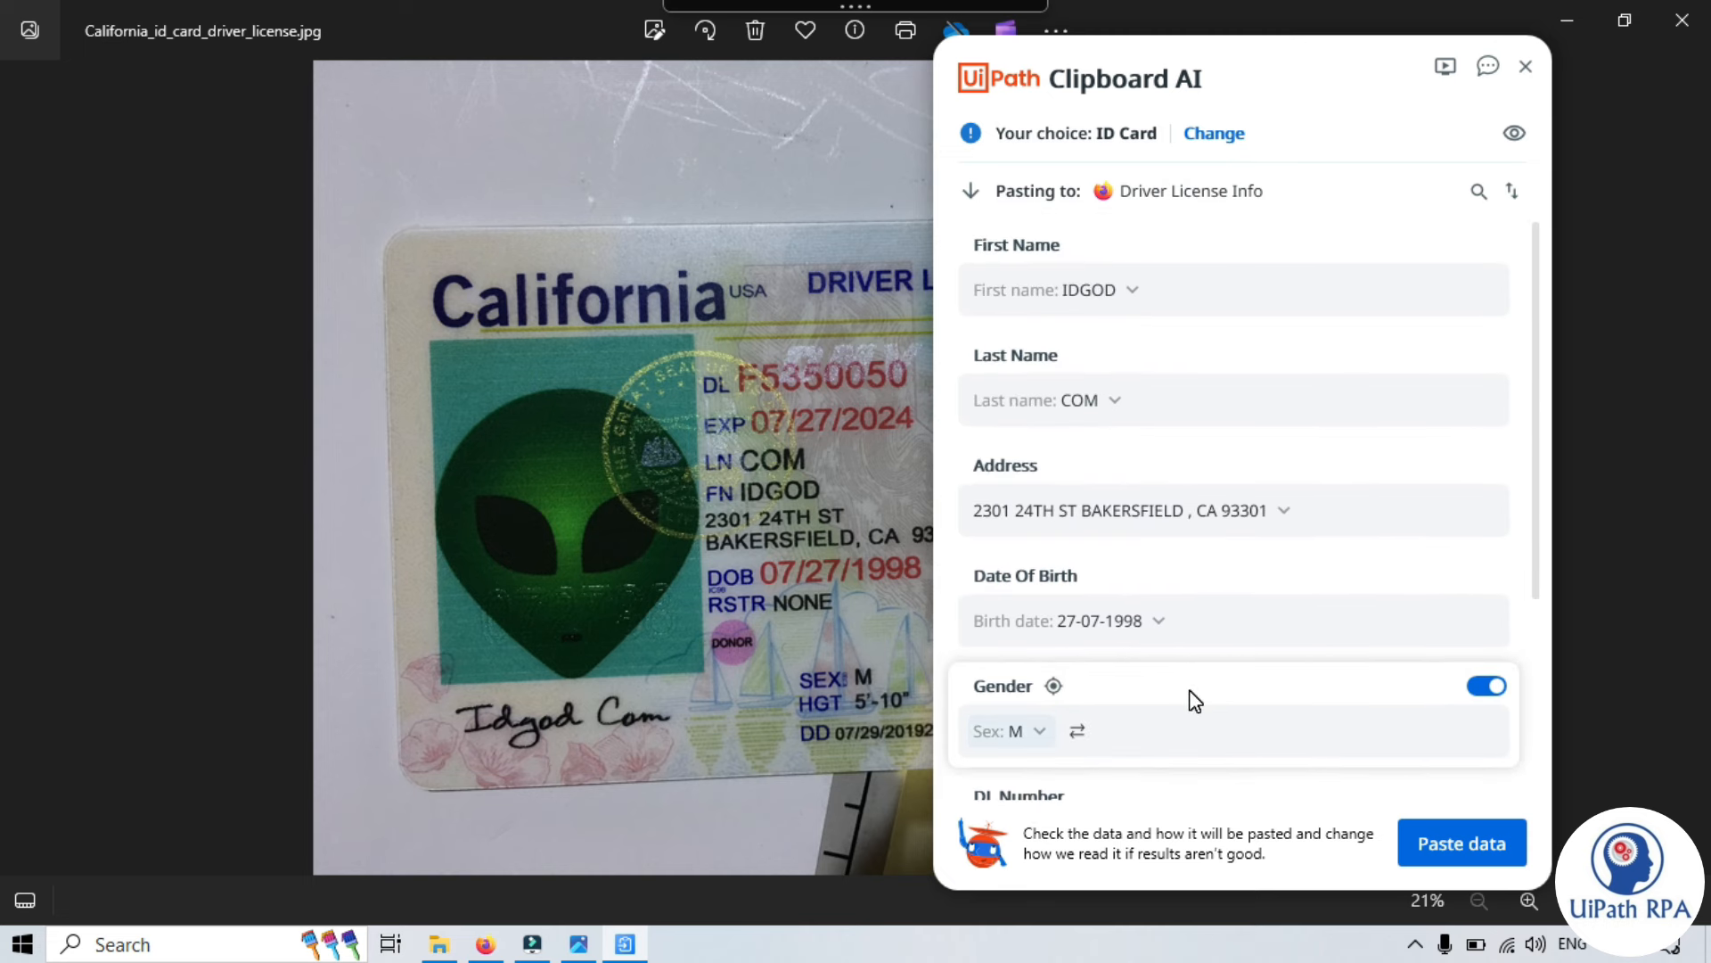
{"action": "scroll", "coordinate": [1253, 374], "scroll_direction": "down", "scroll_amount": 1}
{"action": "scroll", "coordinate": [1230, 339], "scroll_direction": "up", "scroll_amount": 1}
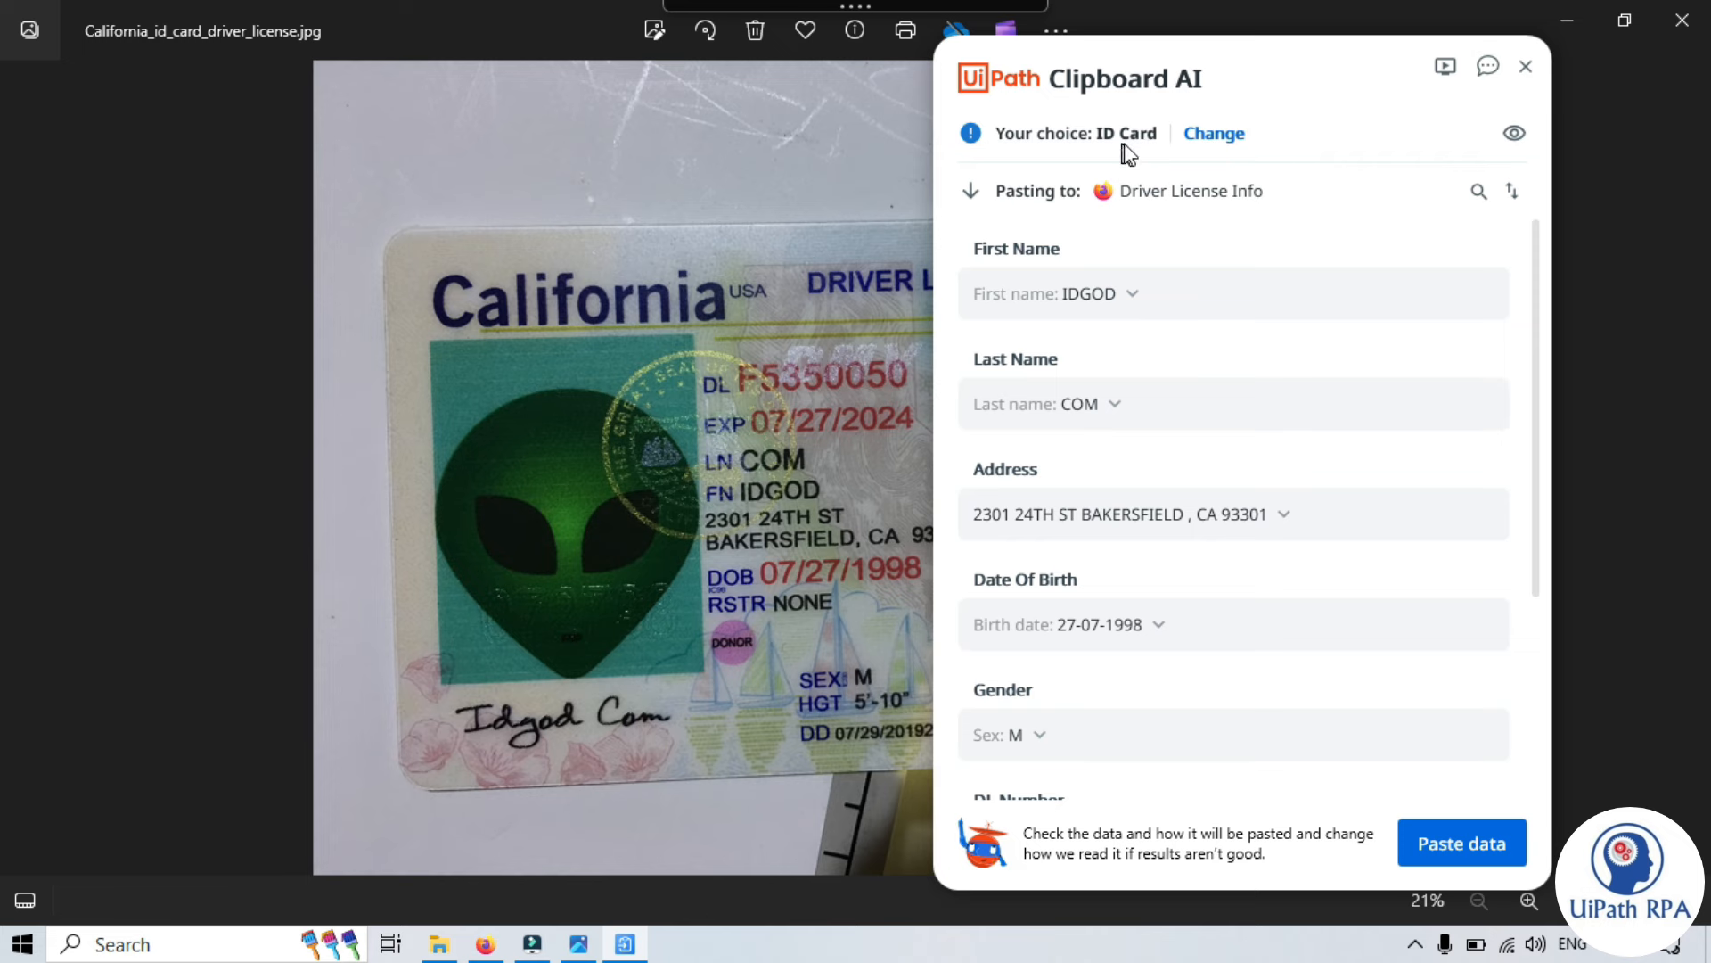
{"action": "left_click_drag", "start_coordinate": [1274, 70], "coordinate": [1325, 64]}
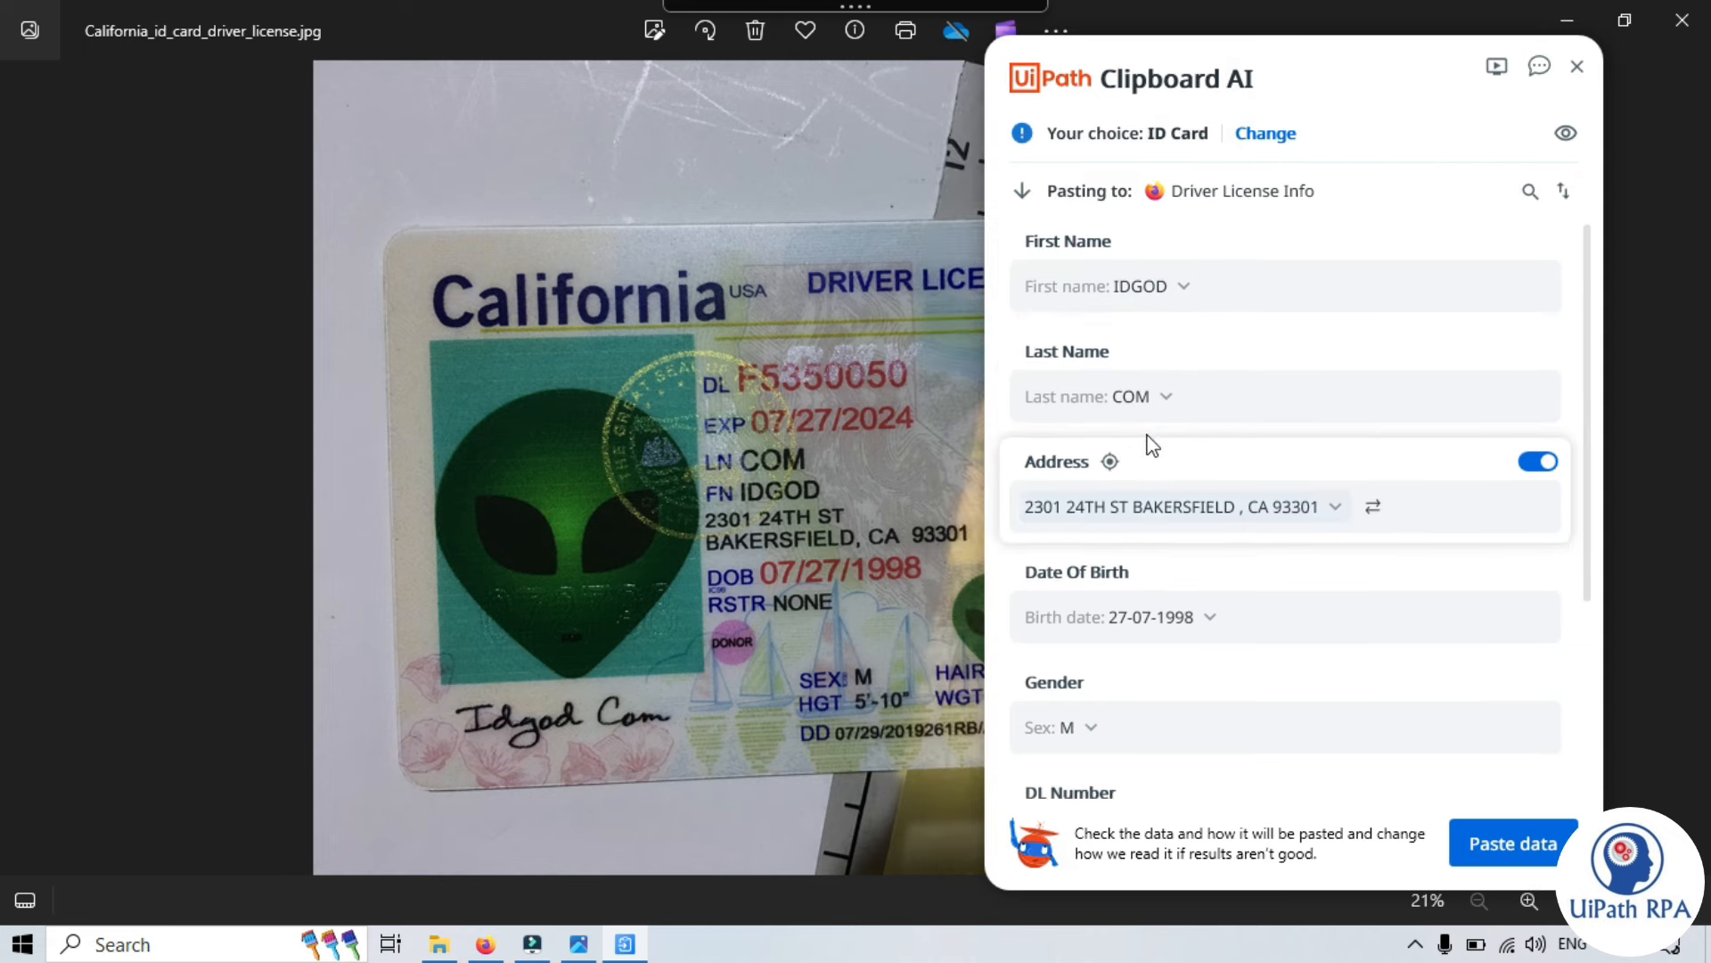
{"action": "scroll", "coordinate": [1146, 446], "scroll_direction": "down", "scroll_amount": 1}
{"action": "scroll", "coordinate": [1150, 481], "scroll_direction": "down", "scroll_amount": 1}
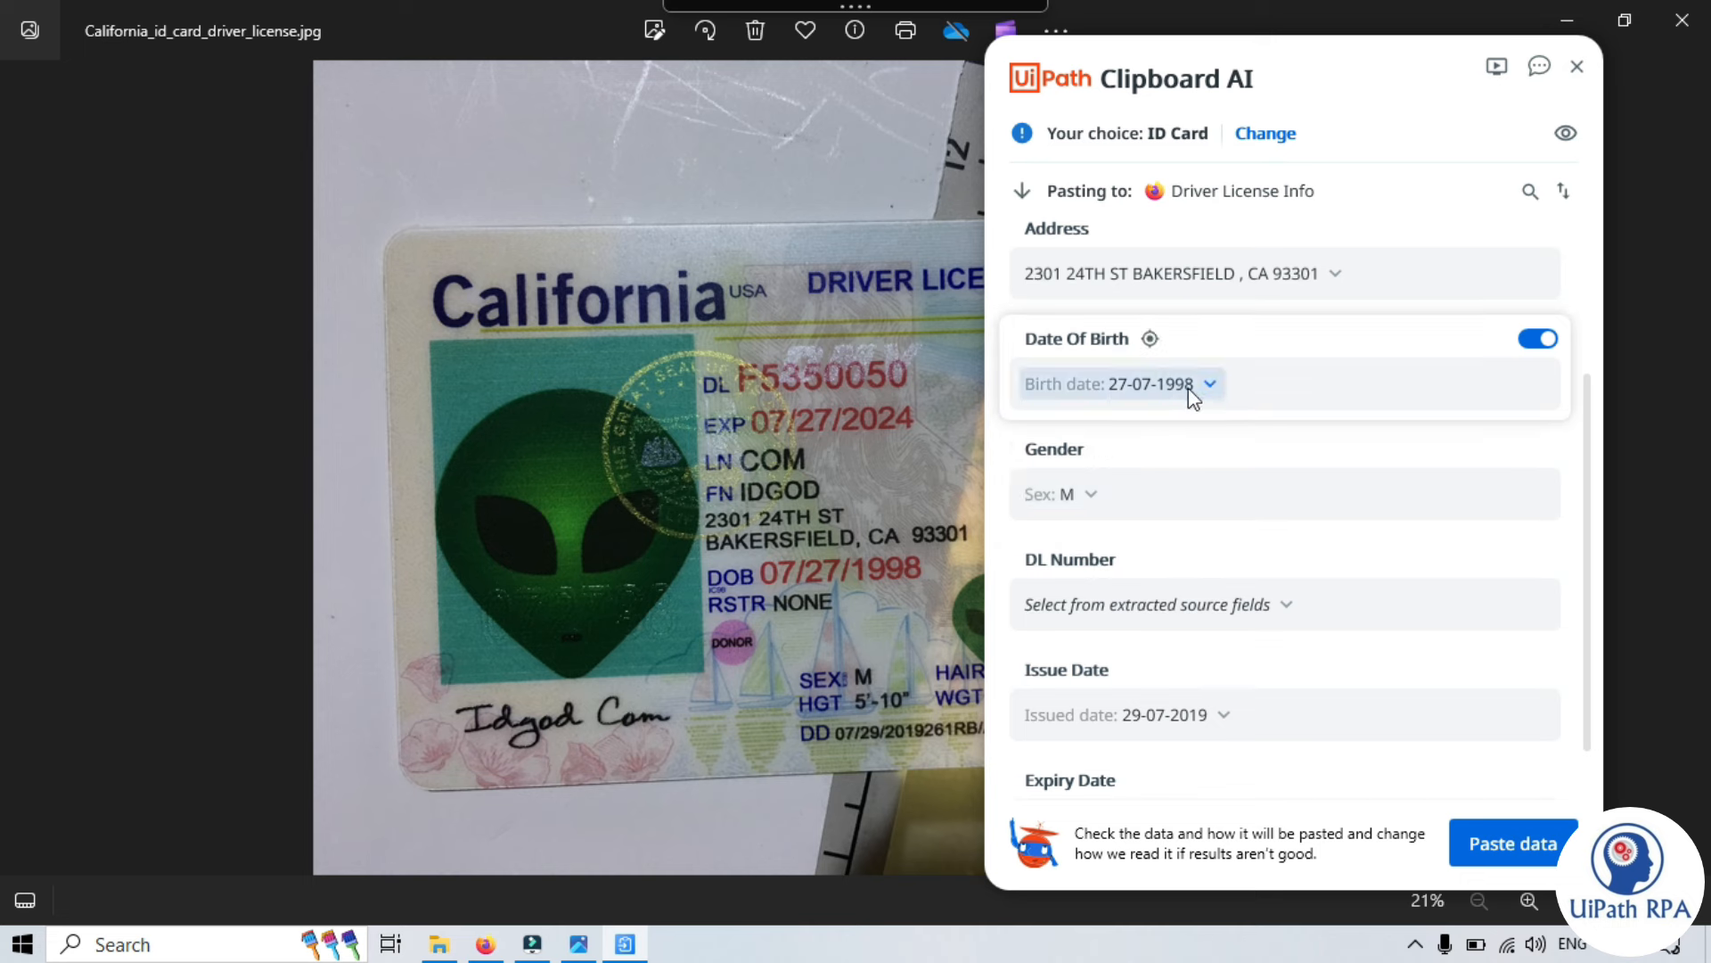
{"action": "scroll", "coordinate": [1097, 552], "scroll_direction": "down", "scroll_amount": 1}
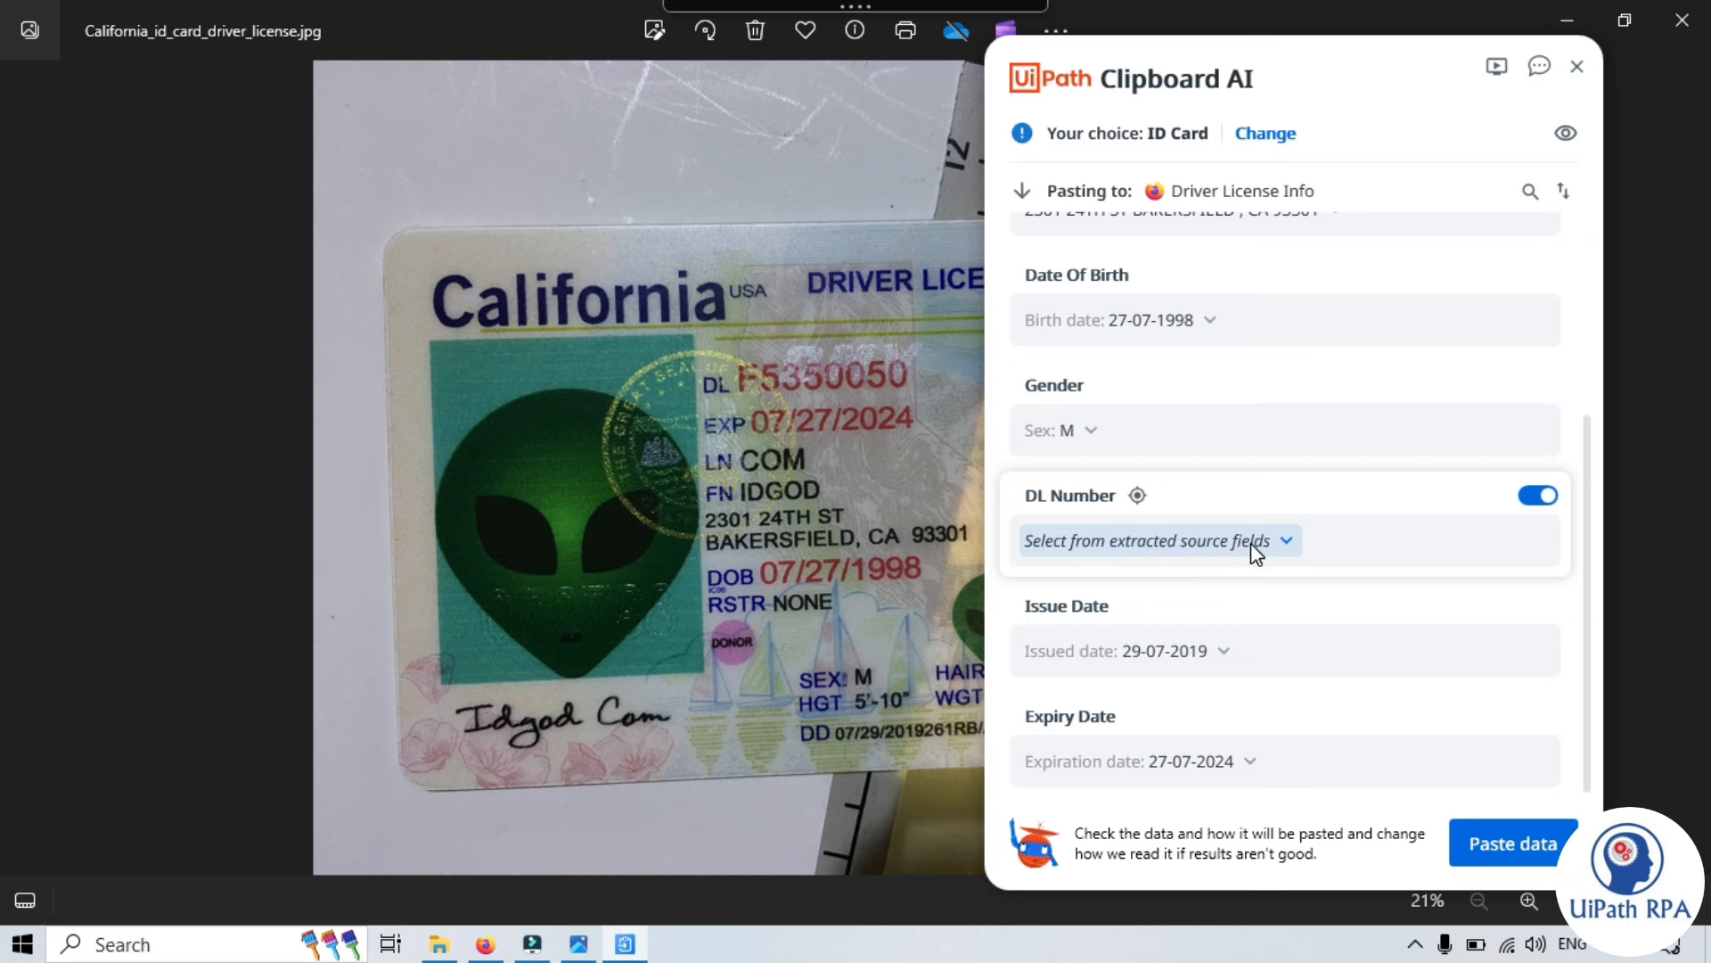
{"action": "left_click", "coordinate": [1282, 543]}
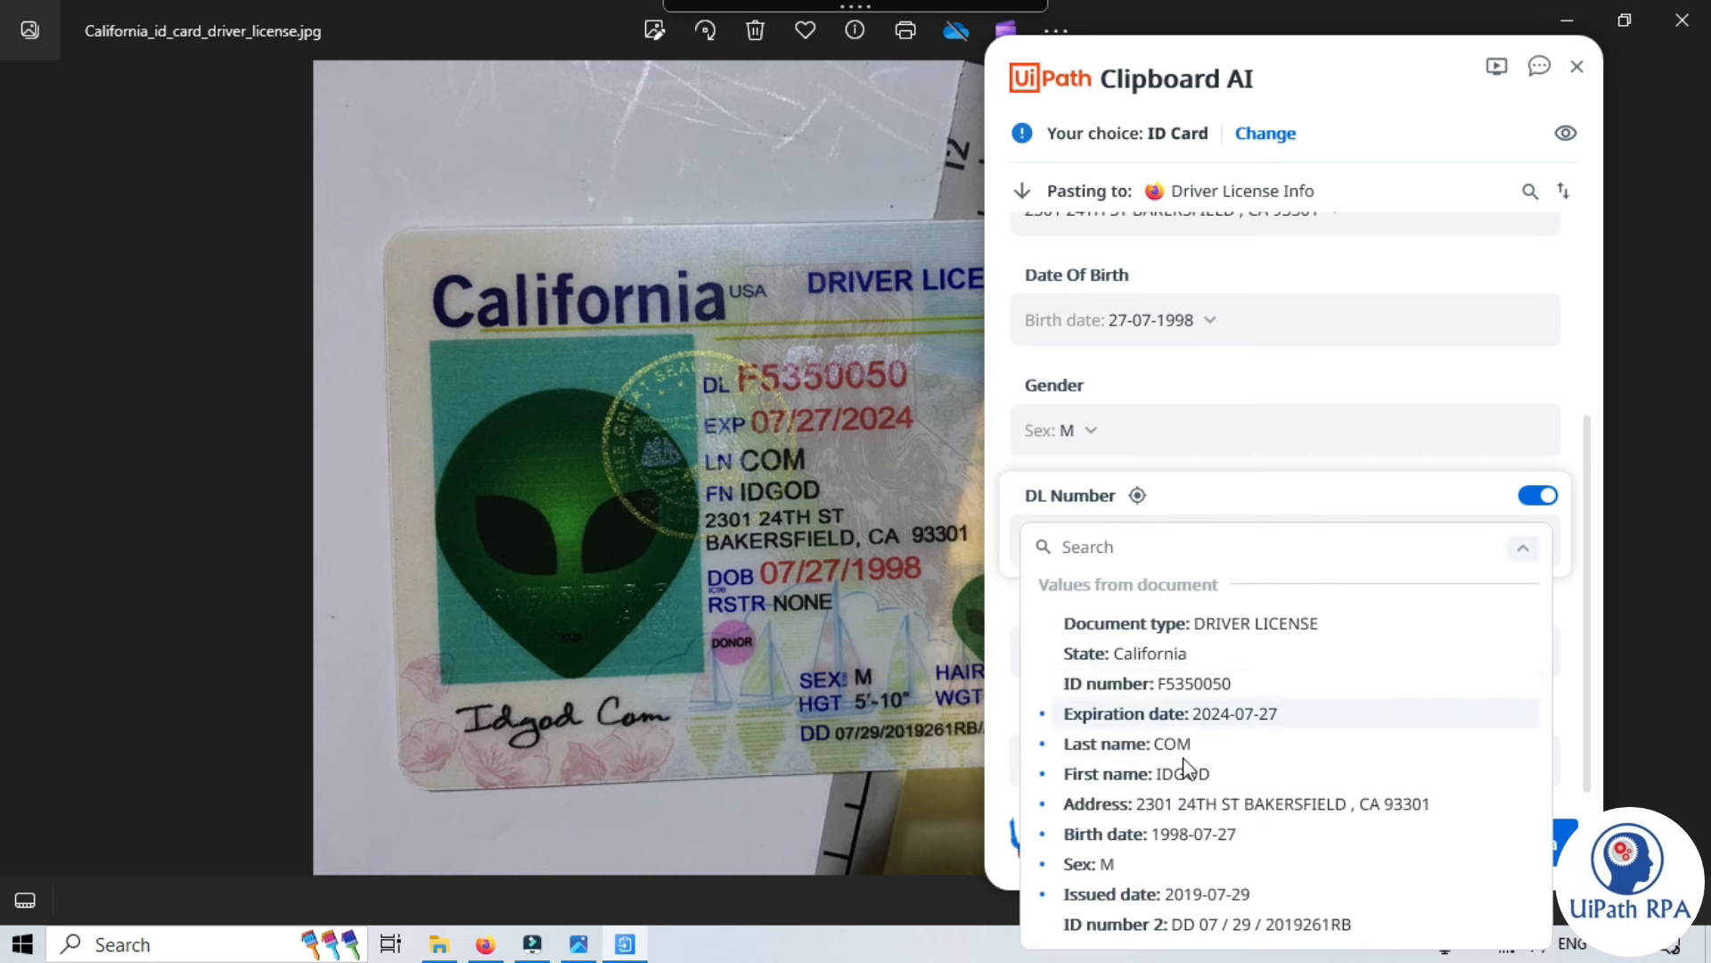
{"action": "left_click", "coordinate": [1194, 685]}
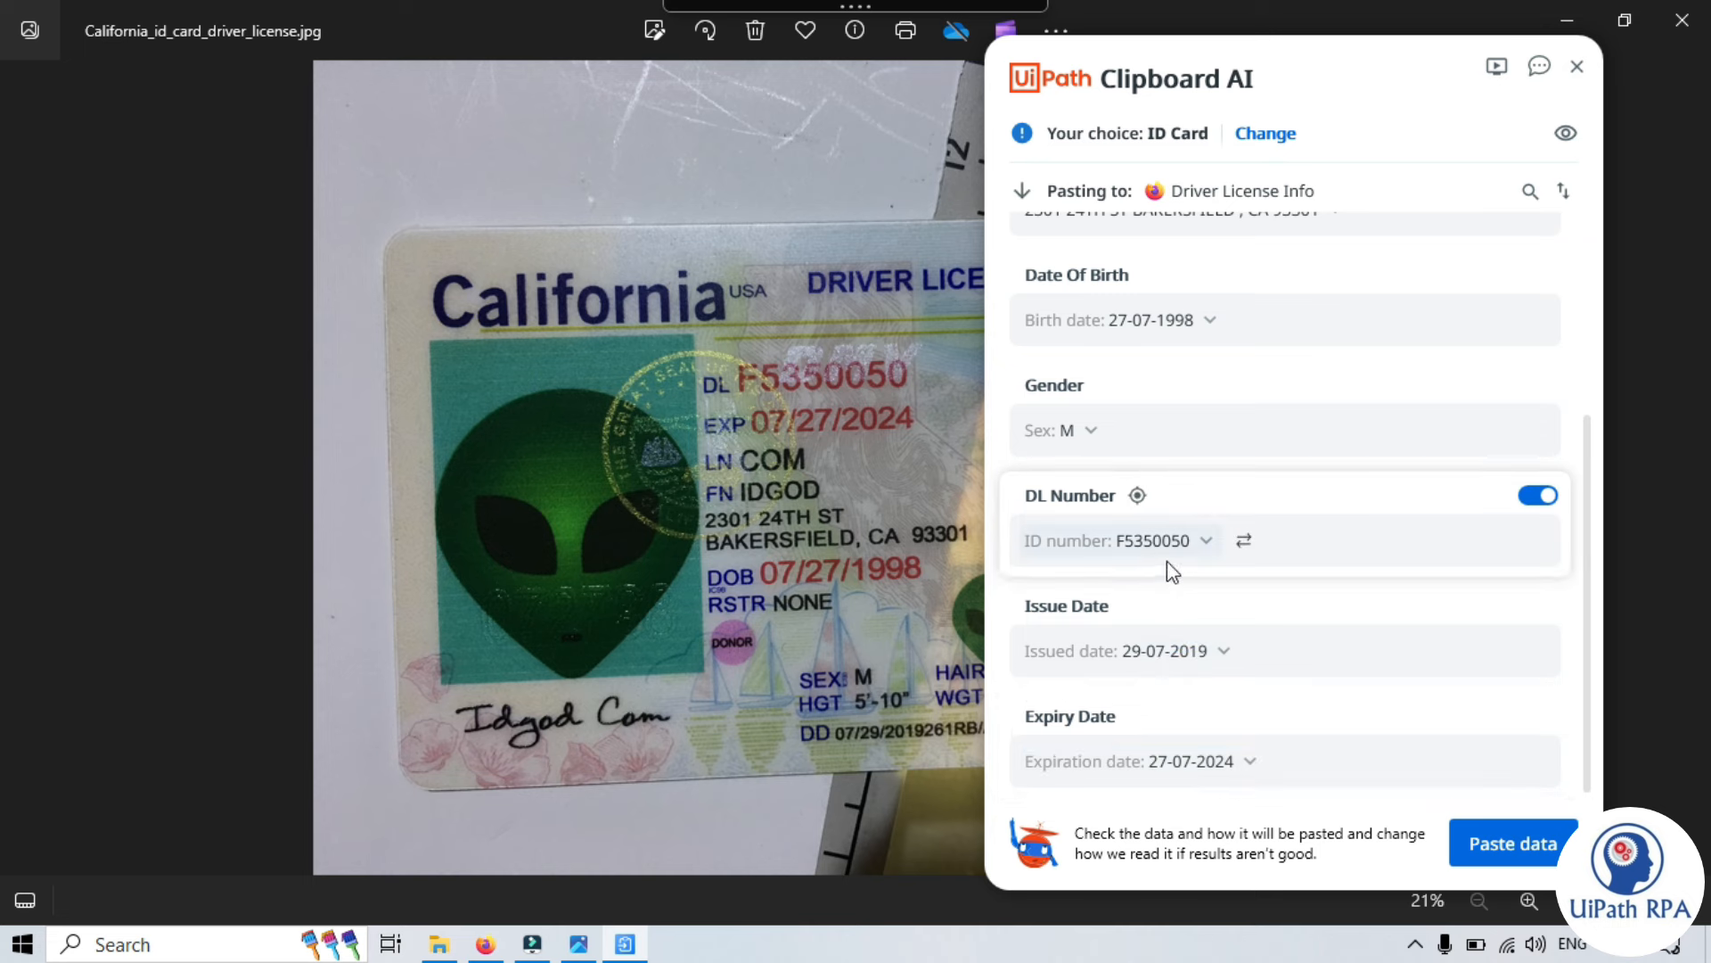
{"action": "scroll", "coordinate": [1170, 635], "scroll_direction": "up", "scroll_amount": 3}
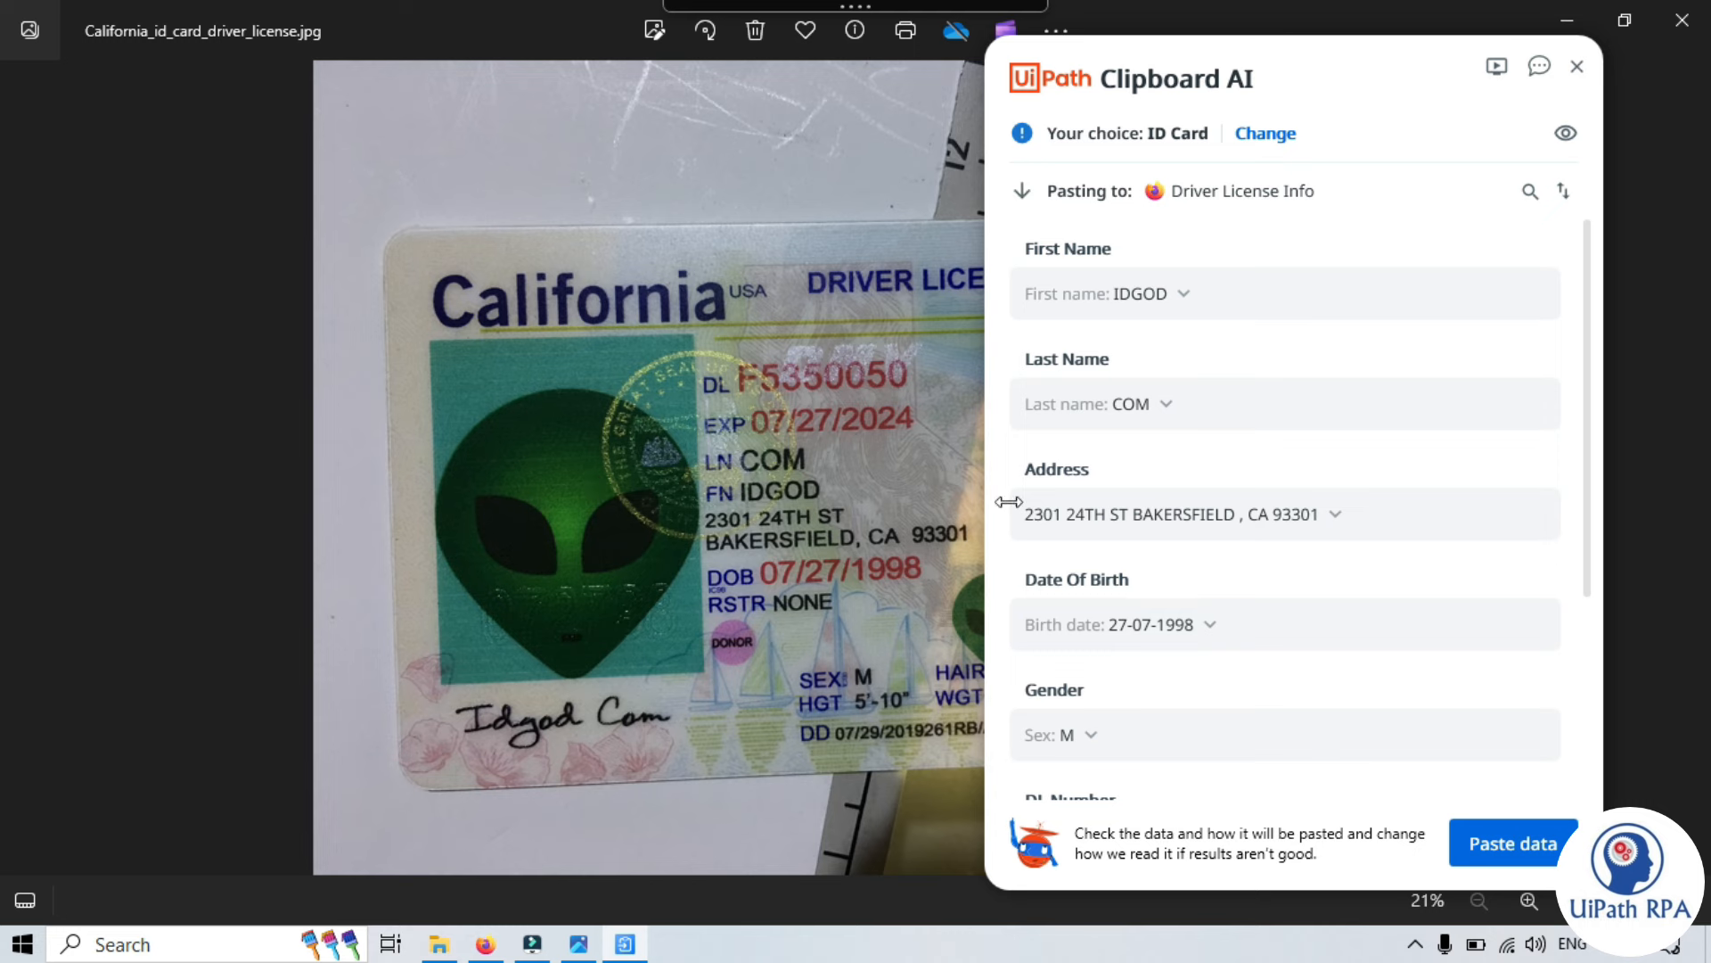
- Try State (California) for Address, then restore the full street address
{"action": "left_click", "coordinate": [1163, 517]}
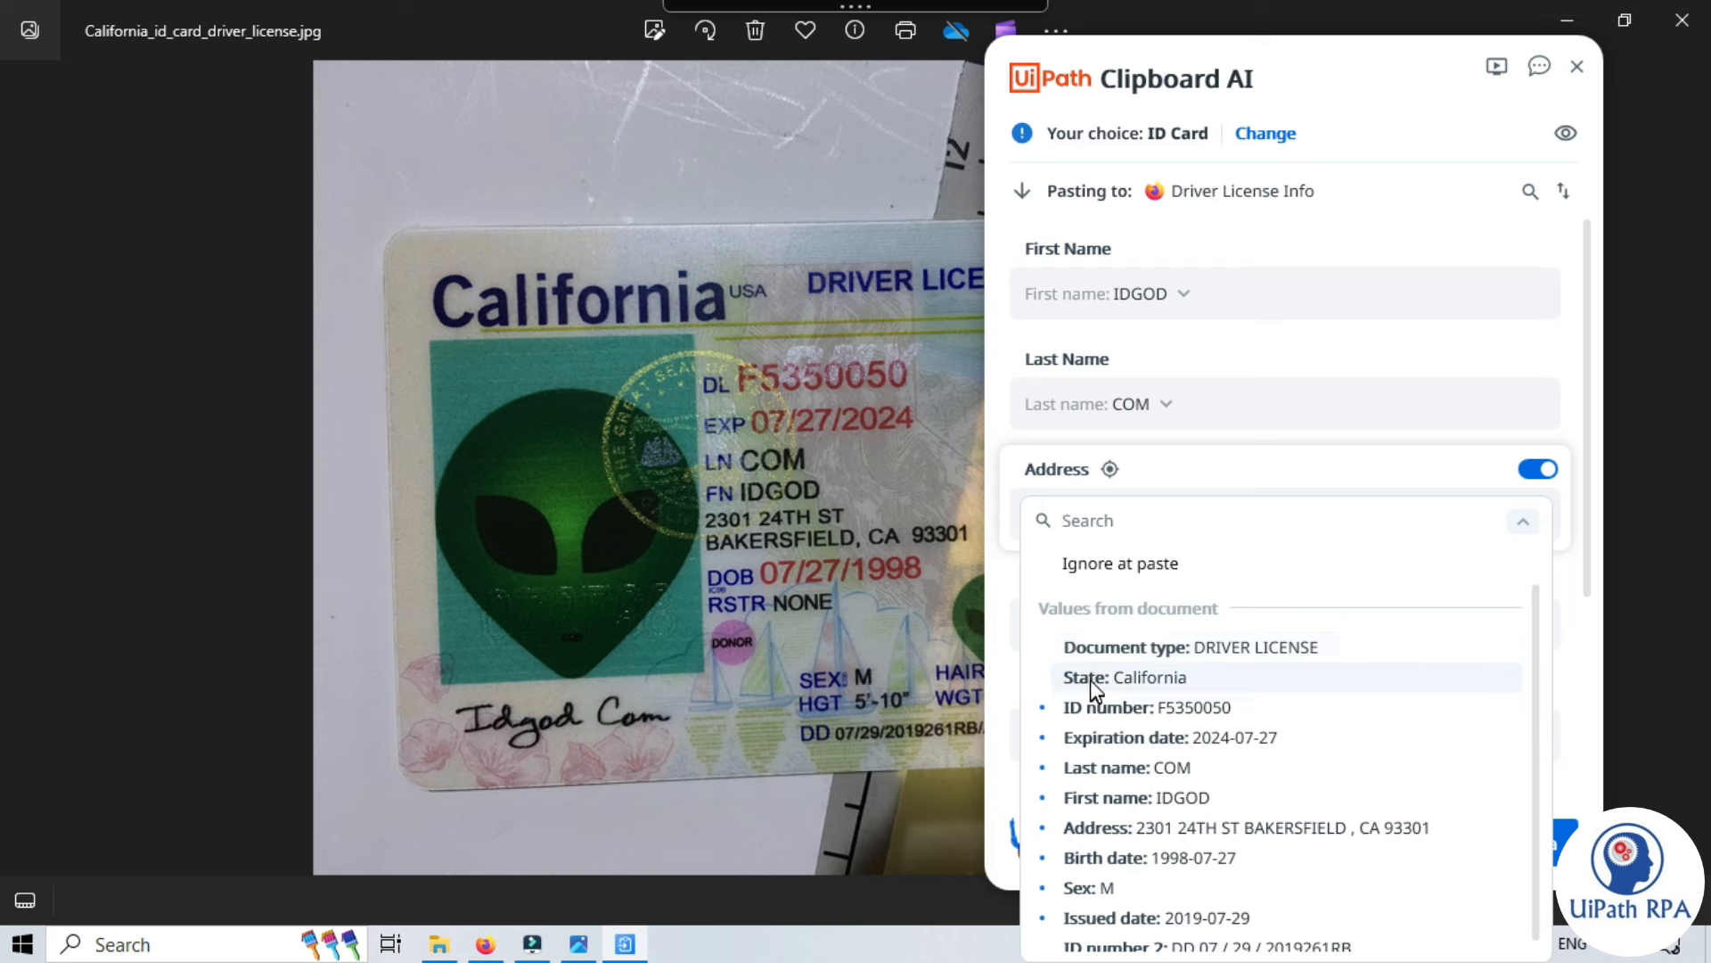
{"action": "type", "text": "state"}
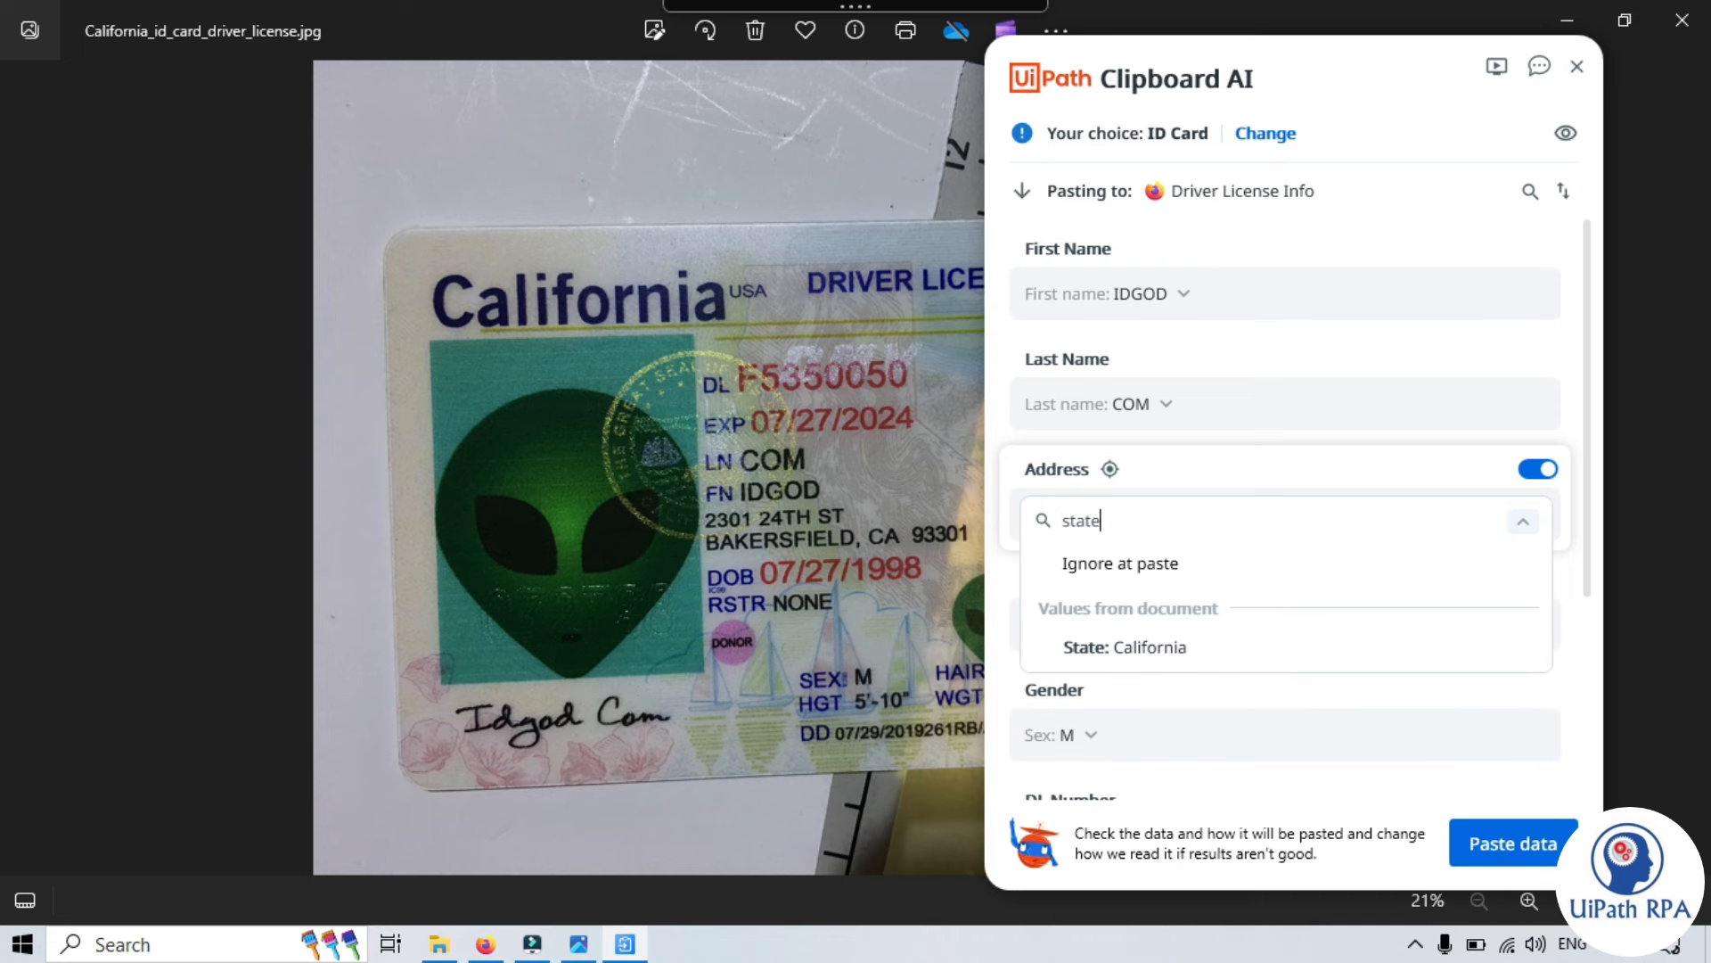
{"action": "left_click", "coordinate": [1180, 650]}
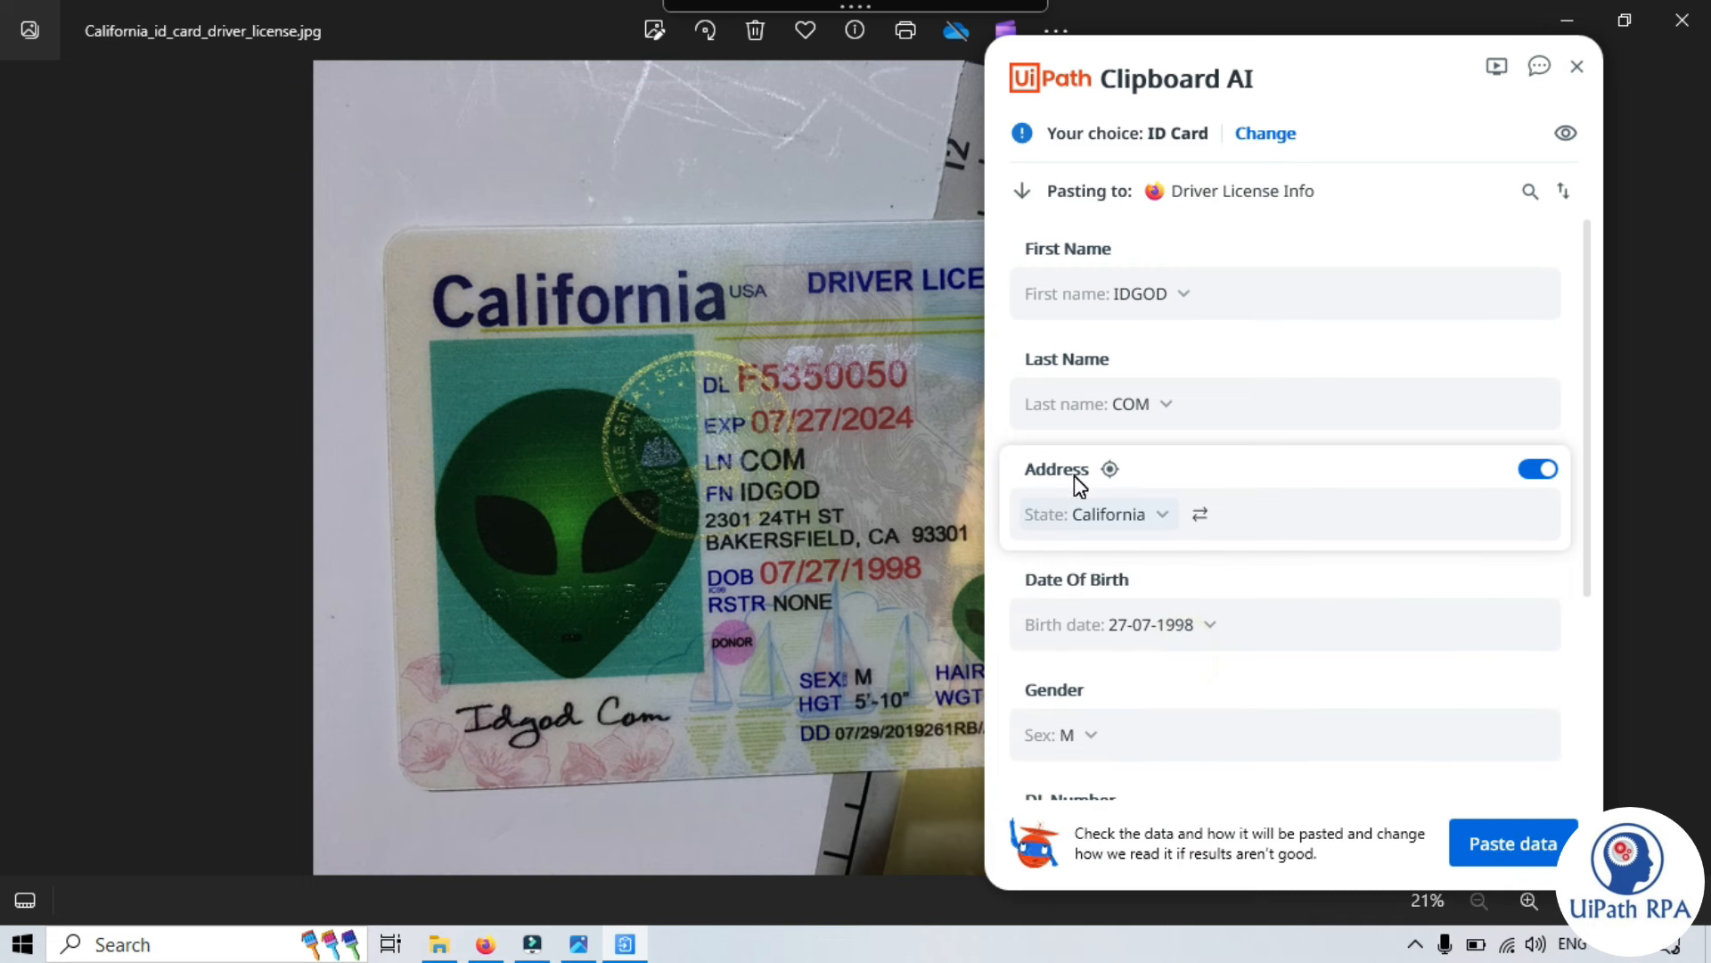
{"action": "left_click", "coordinate": [1145, 515]}
{"action": "key", "text": "ctrl+a"}
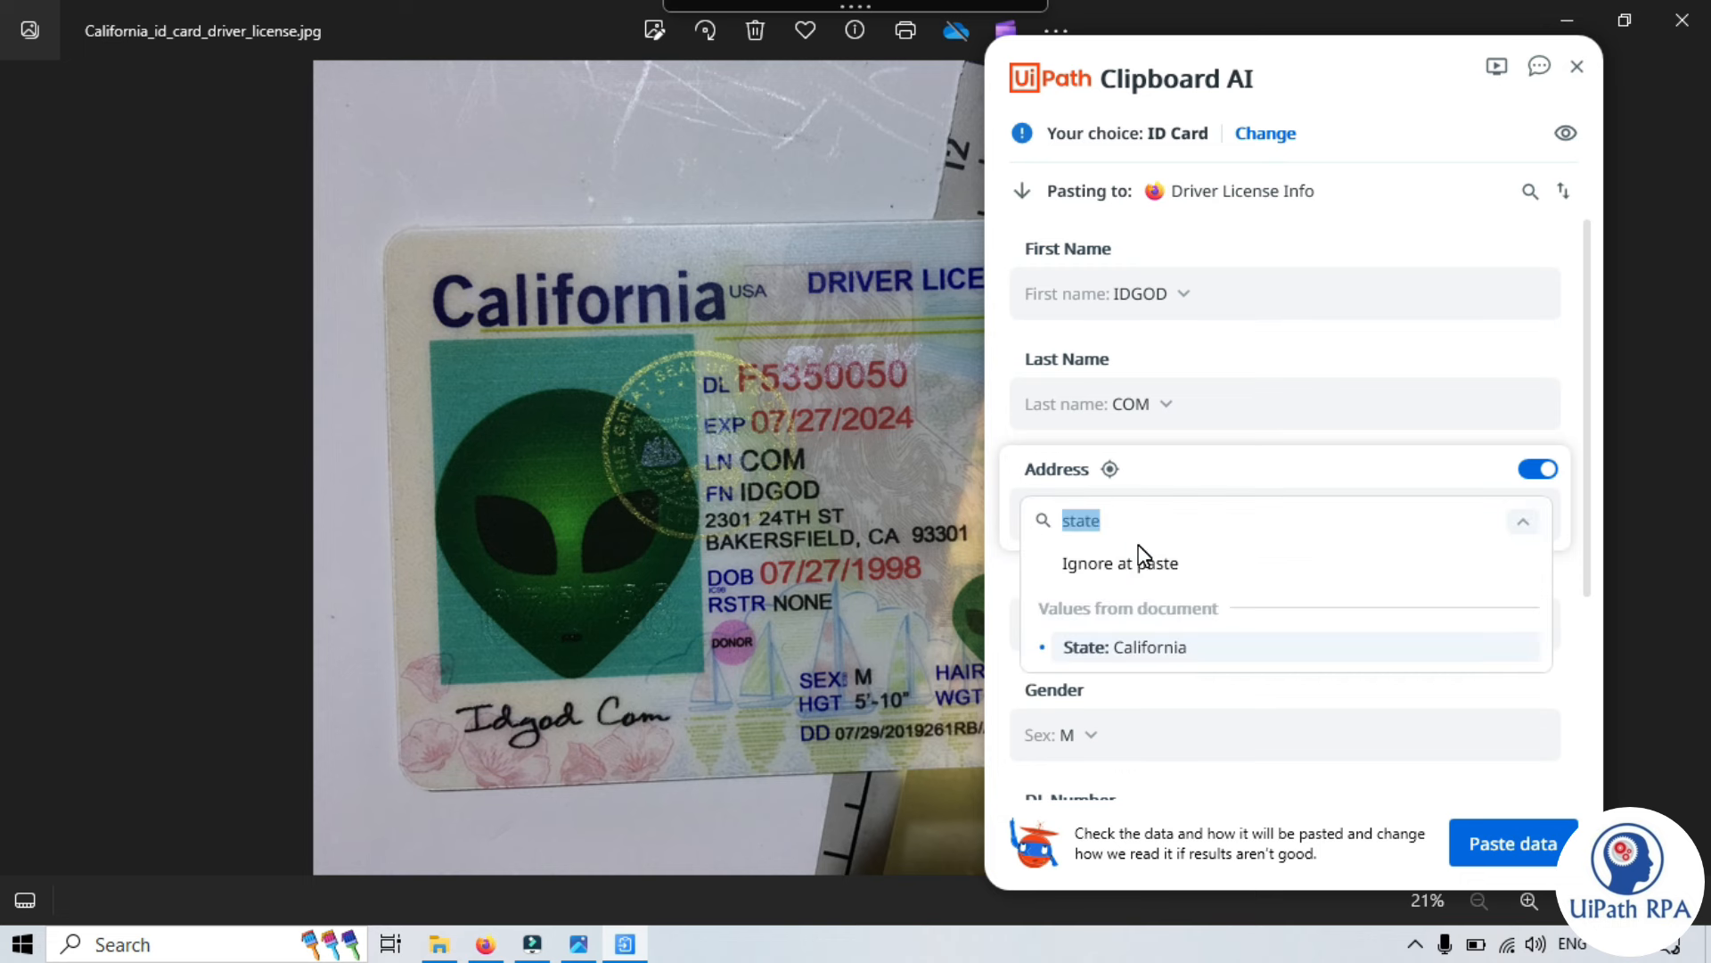
{"action": "key", "text": "BackSpace"}
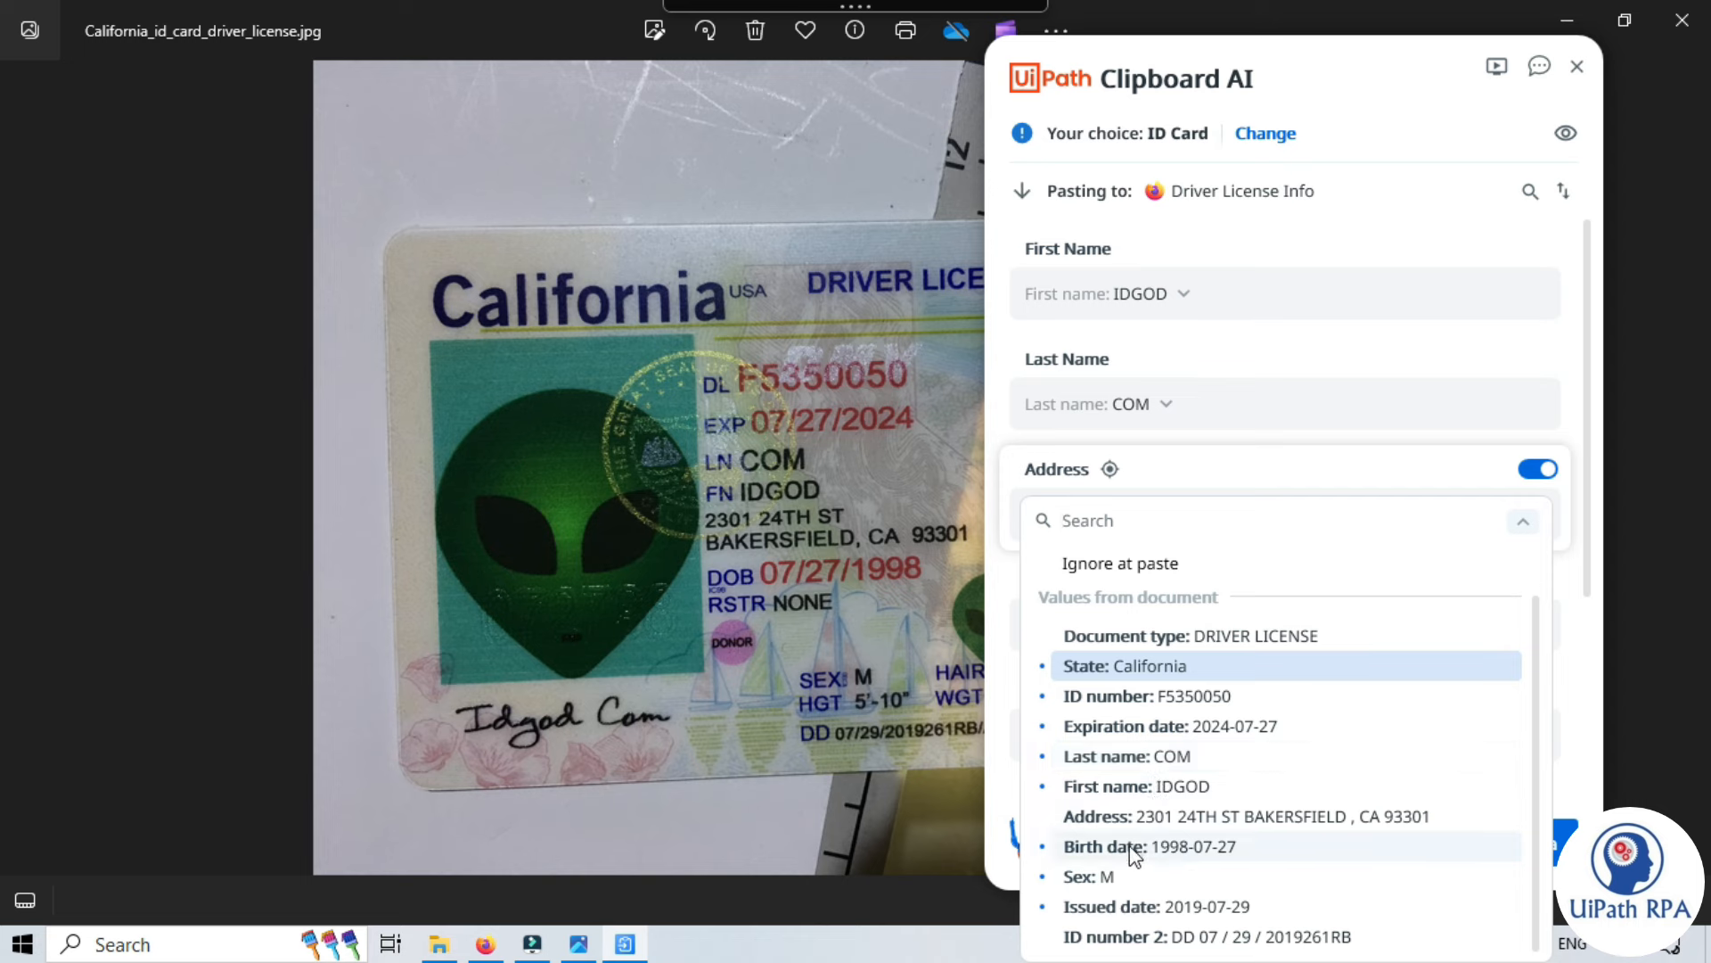
{"action": "left_click", "coordinate": [1195, 827]}
{"action": "scroll", "coordinate": [1342, 776], "scroll_direction": "down", "scroll_amount": 3}
{"action": "scroll", "coordinate": [1341, 776], "scroll_direction": "up", "scroll_amount": 3}
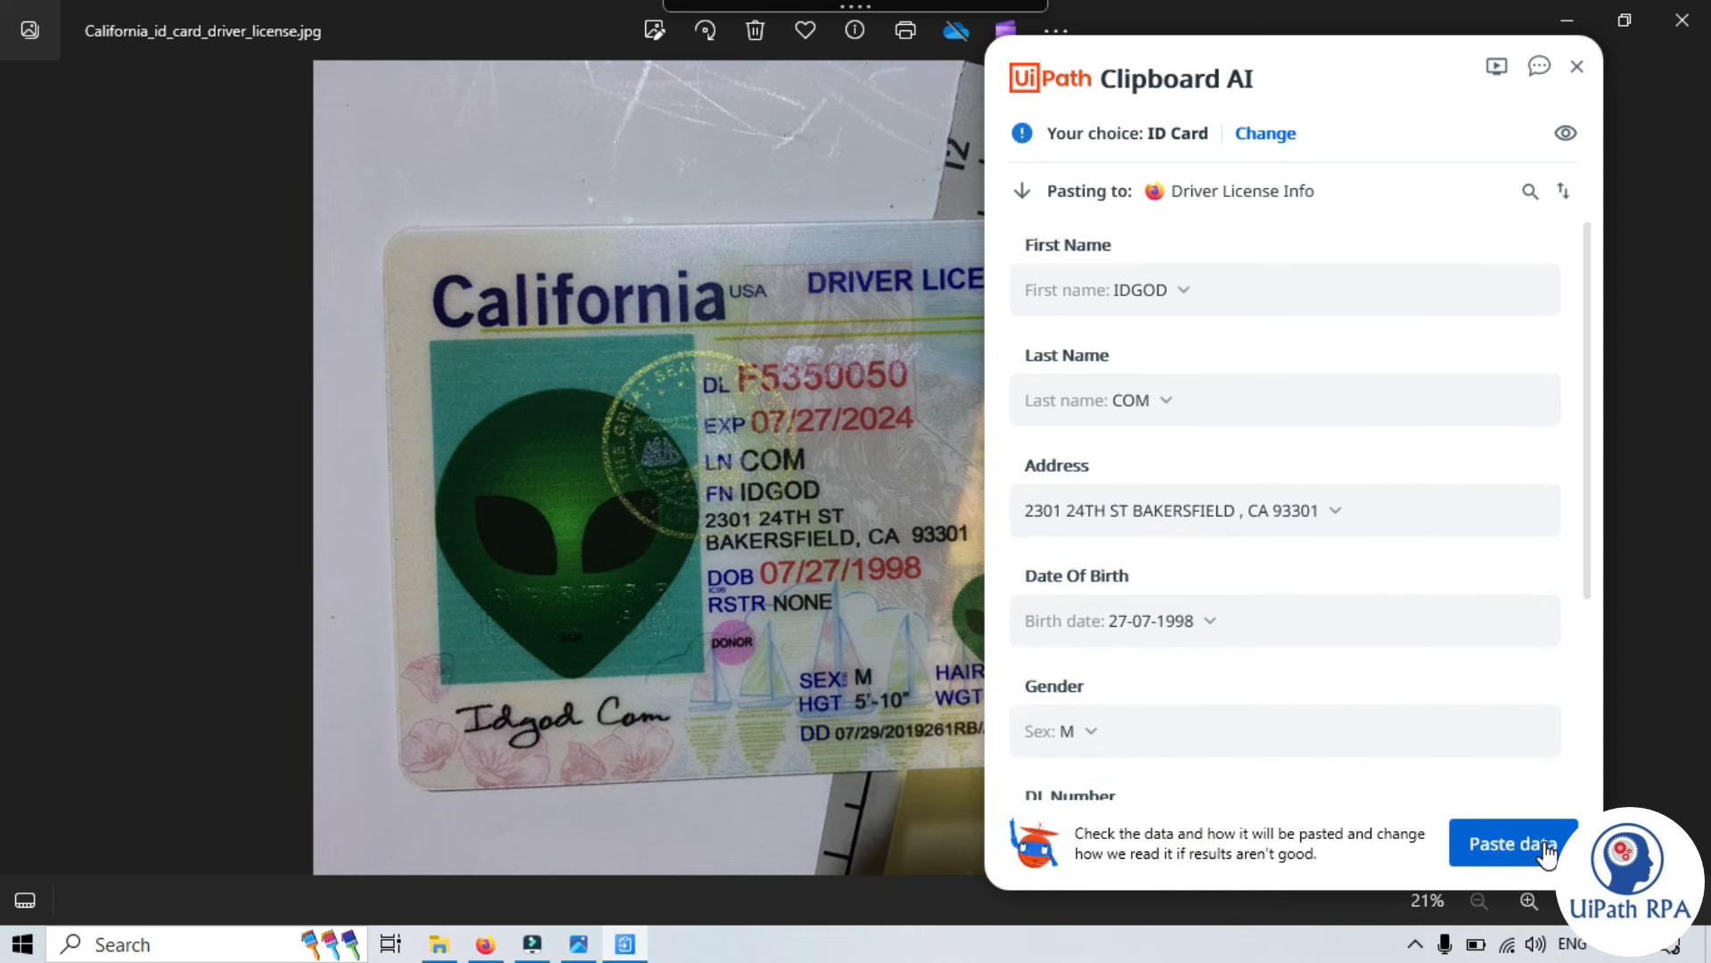
{"action": "left_click", "coordinate": [486, 946]}
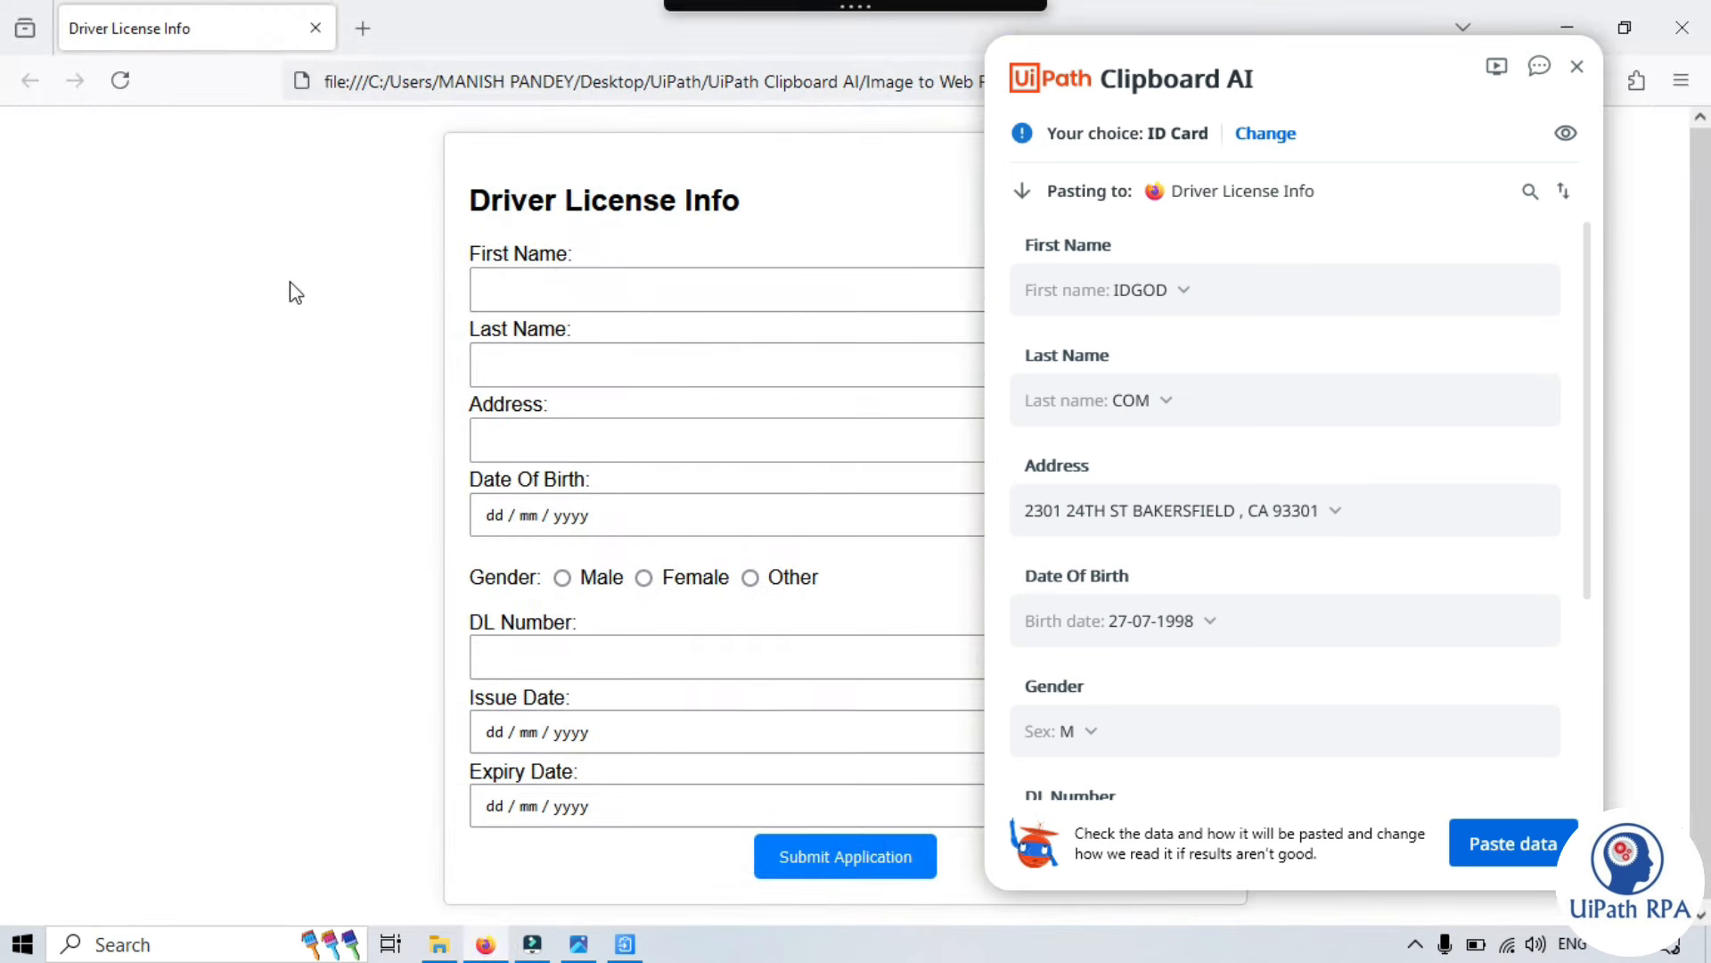
{"action": "left_click", "coordinate": [286, 279]}
{"action": "left_click", "coordinate": [1537, 857]}
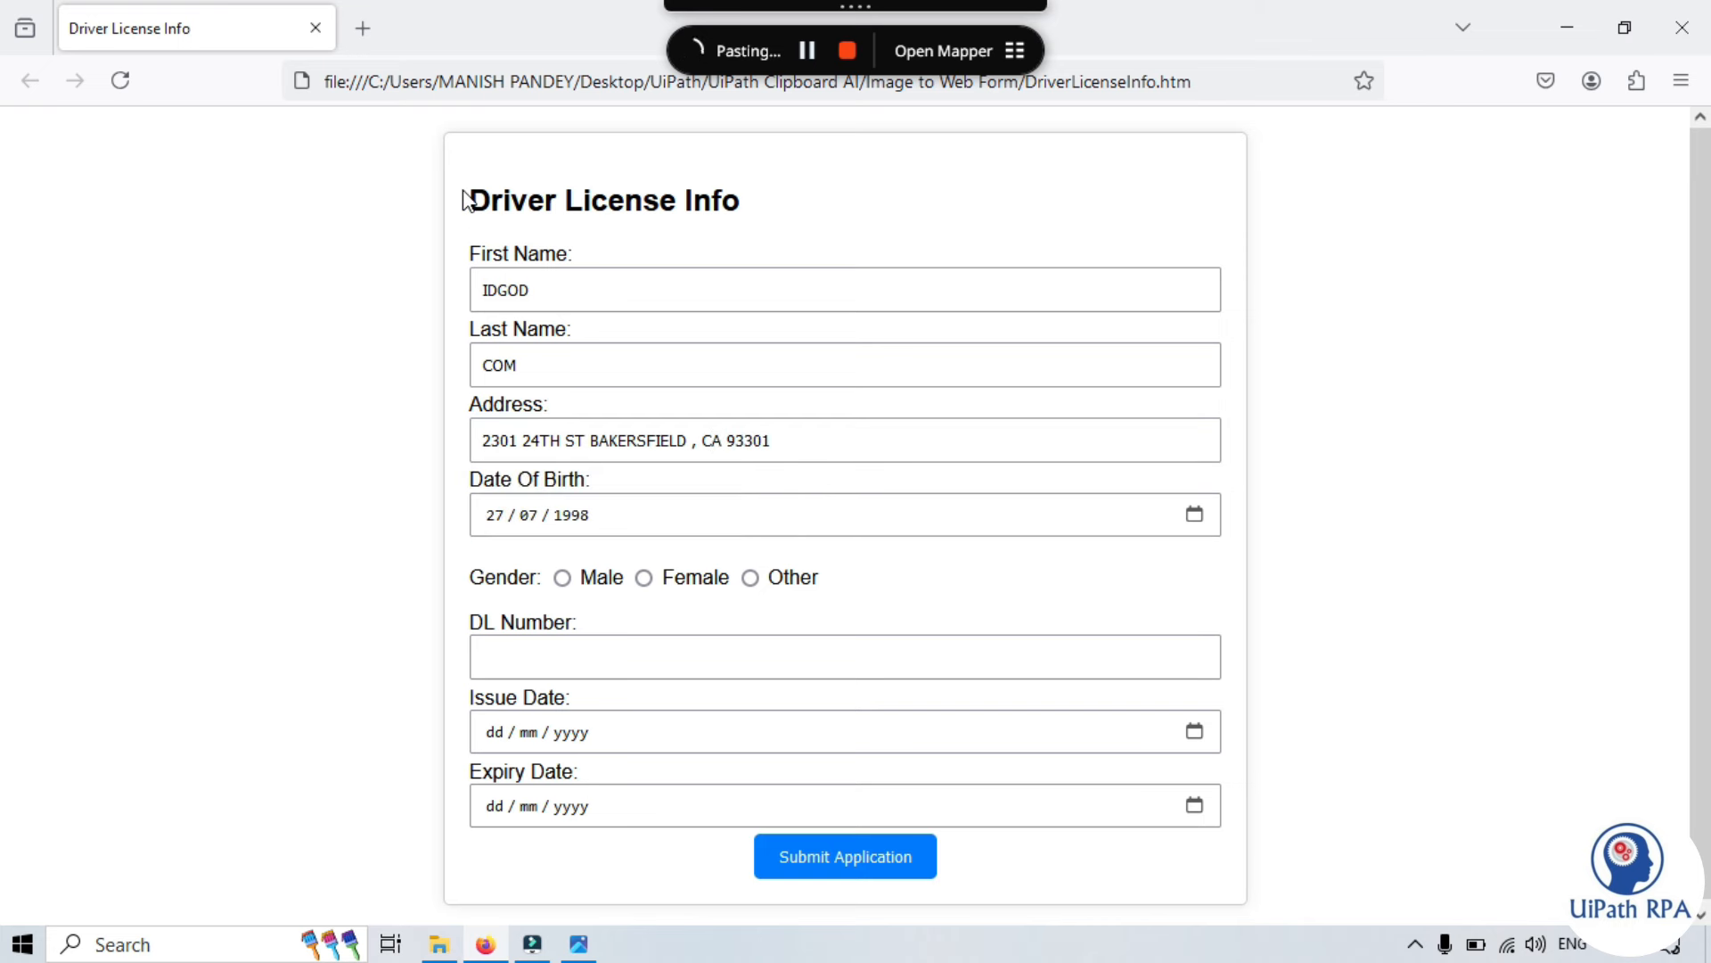
{"action": "left_click", "coordinate": [561, 578]}
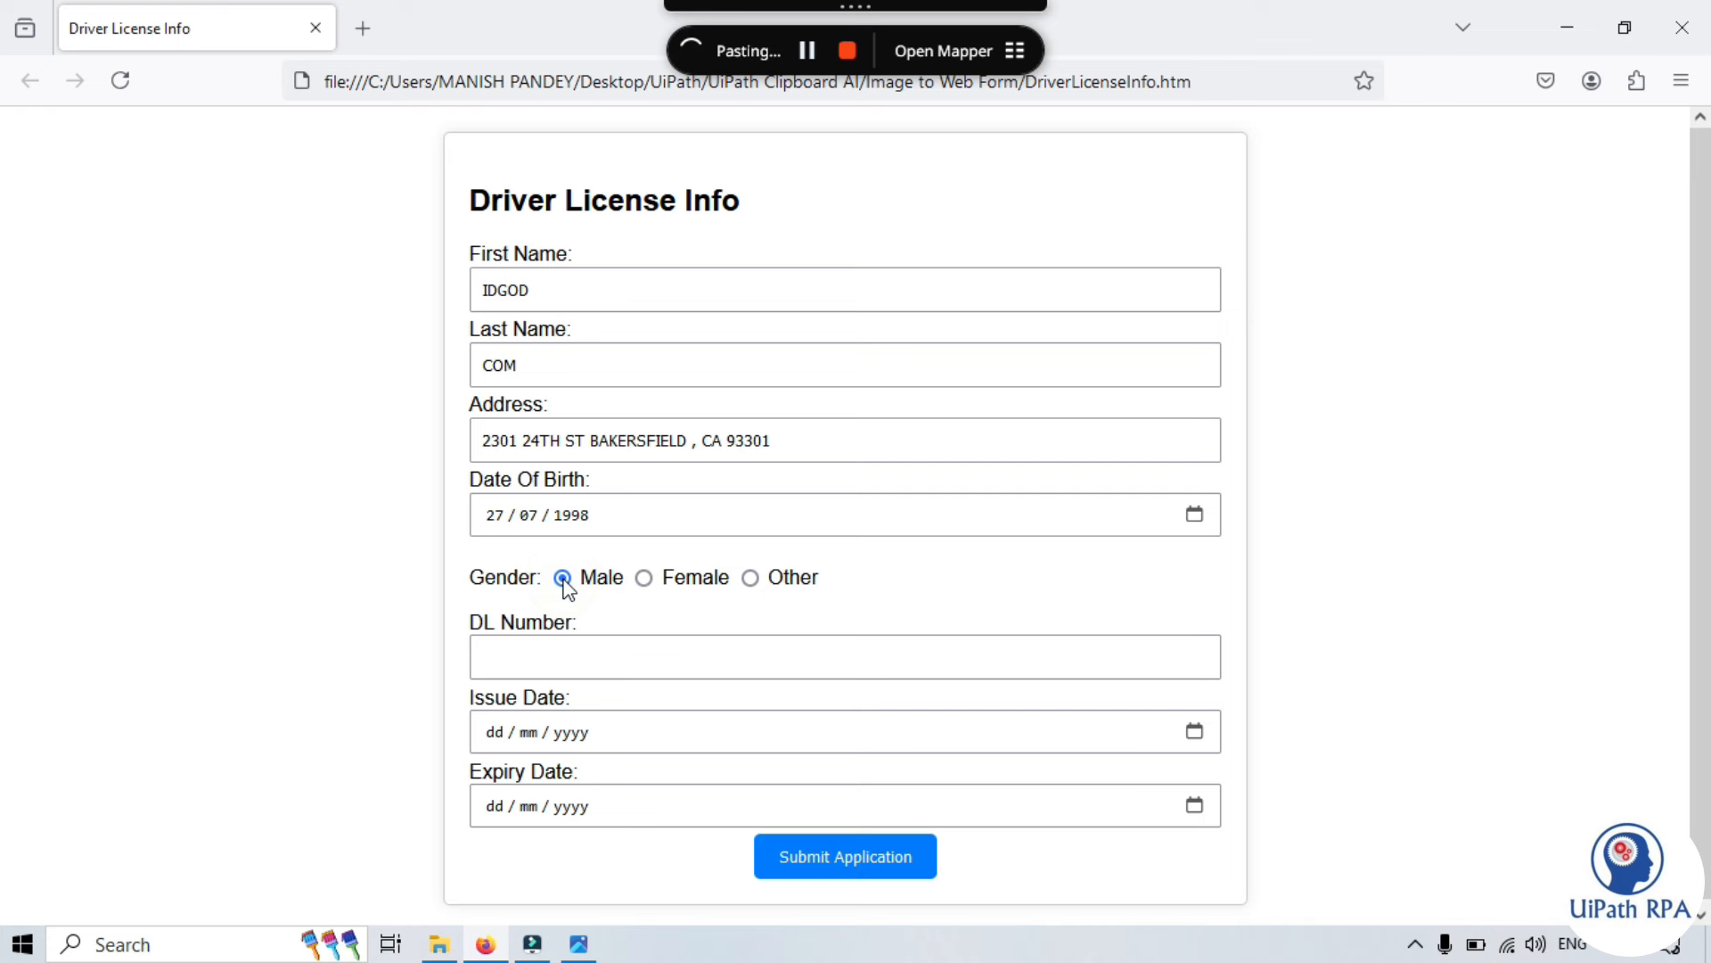
{"action": "left_click", "coordinate": [845, 657]}
- Fill the date fields with 29072019 and 27072024, then rate the paste result as good
{"action": "left_click", "coordinate": [462, 192]}
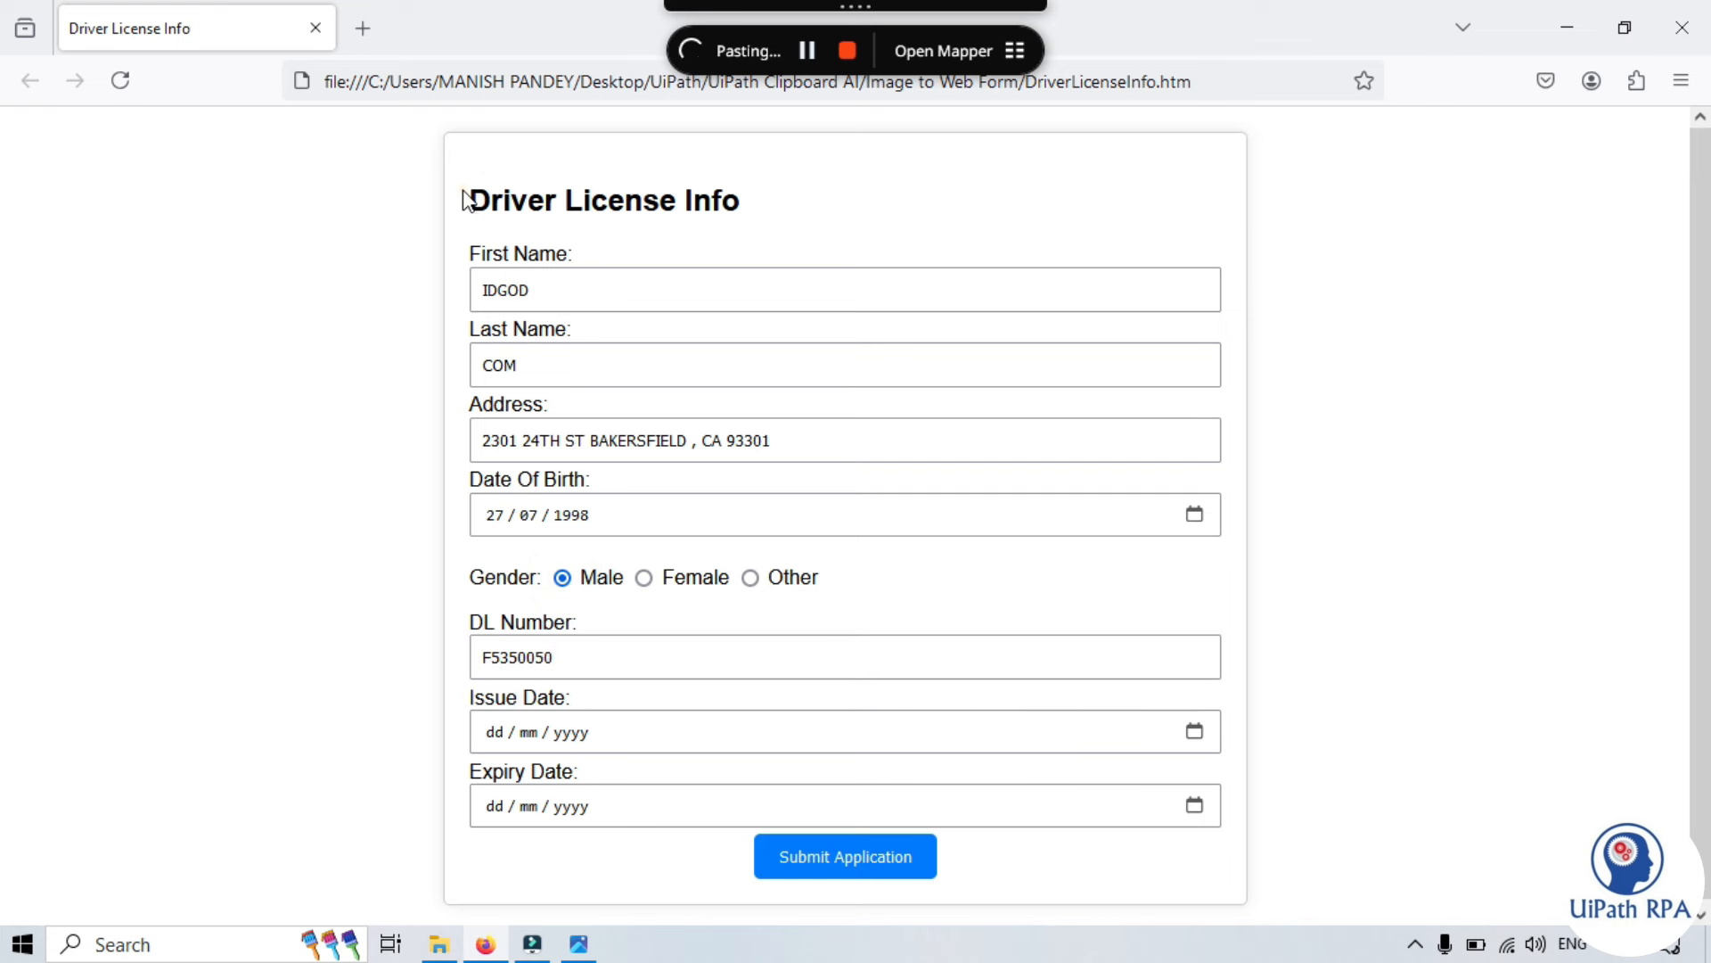
{"action": "left_click", "coordinate": [488, 738]}
{"action": "type", "text": "29072019"}
{"action": "left_click", "coordinate": [462, 192]}
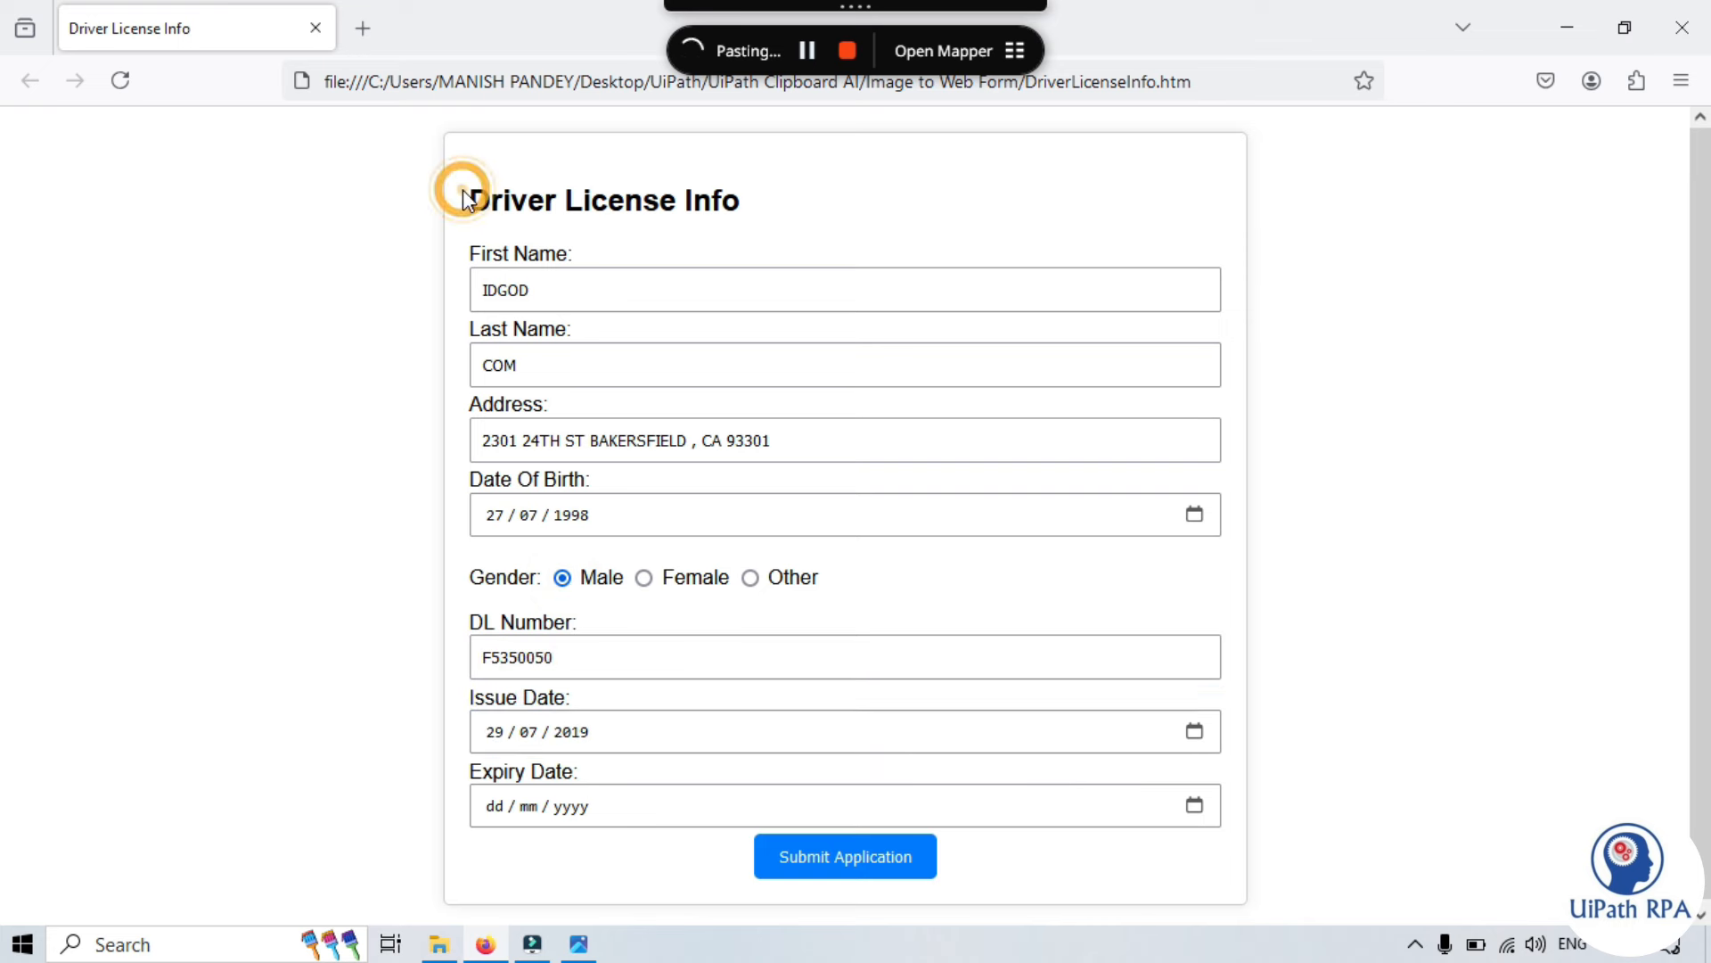
{"action": "left_click", "coordinate": [489, 806]}
{"action": "type", "text": "27072024"}
{"action": "left_click", "coordinate": [462, 192]}
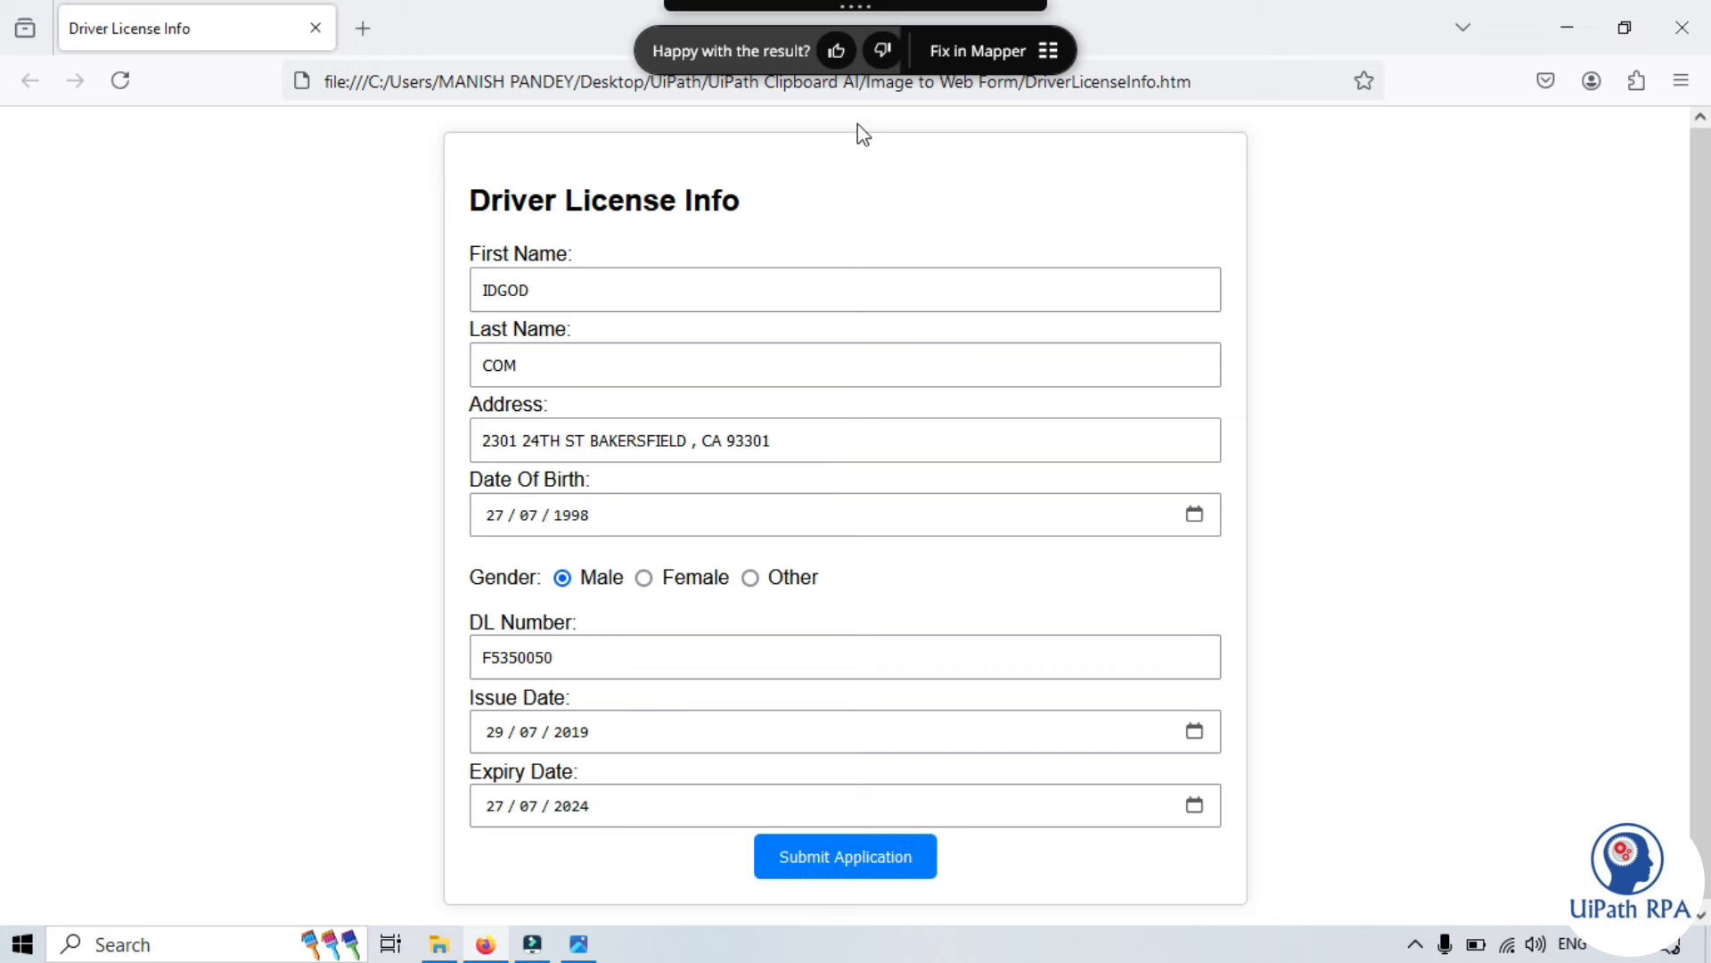
{"action": "left_click", "coordinate": [836, 53]}
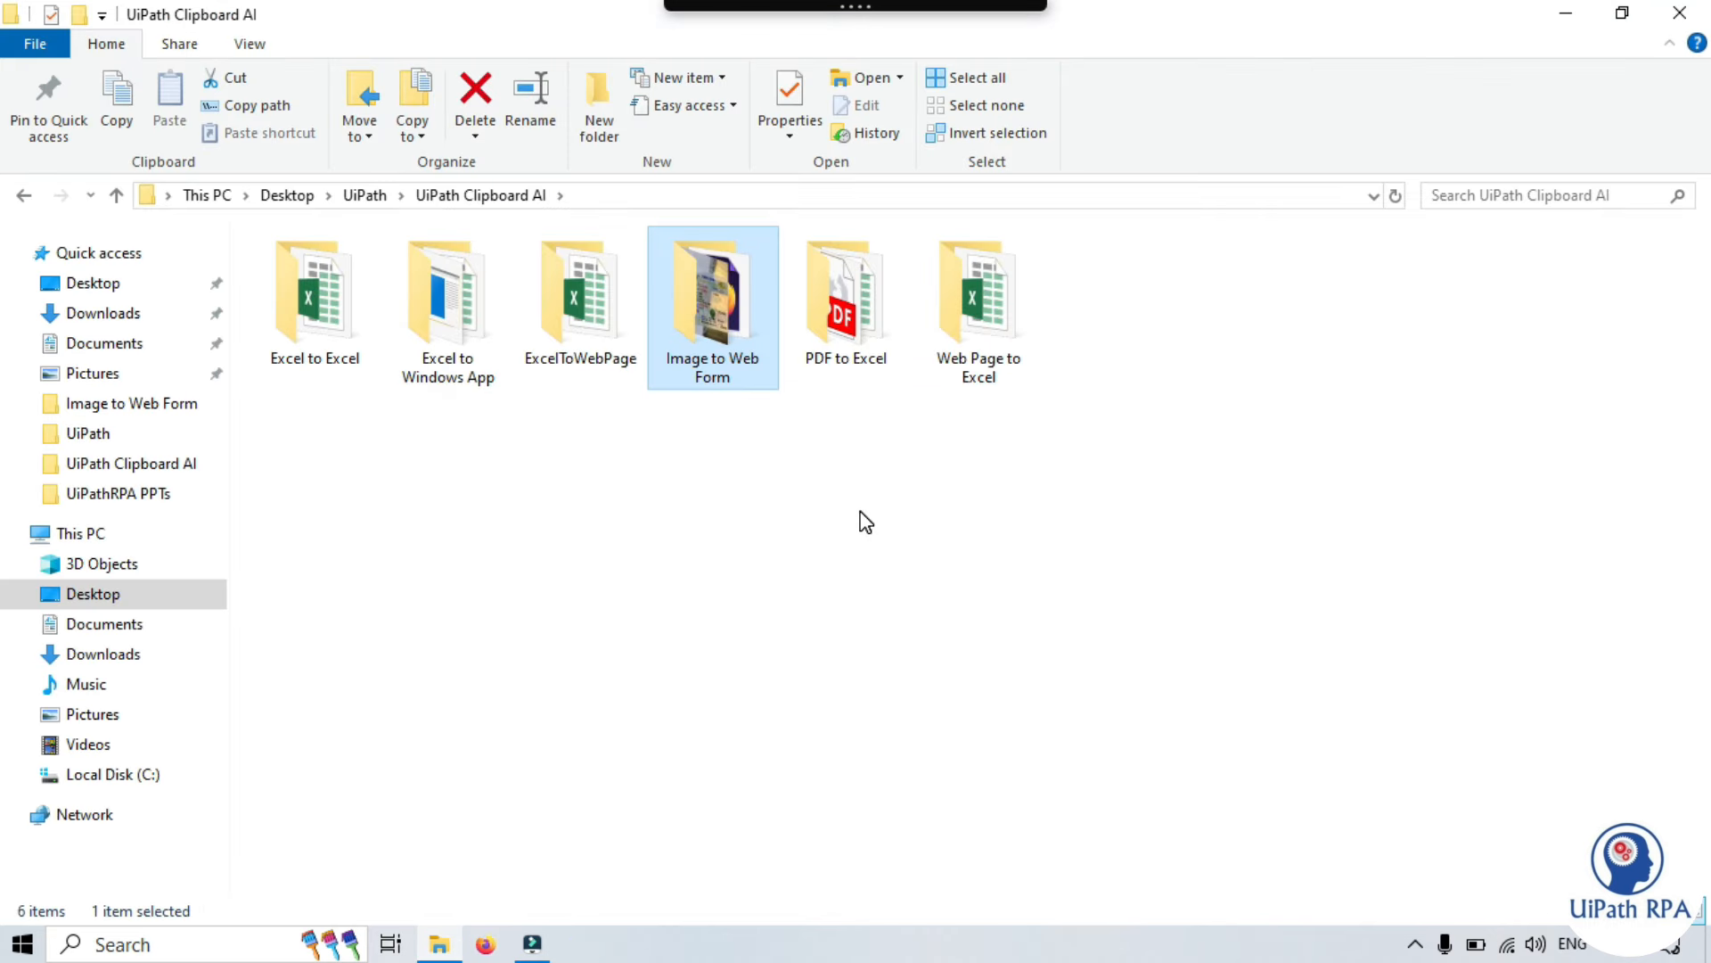
- Open the Invoice 1 PDF from the PDF to Excel folder
{"action": "left_click", "coordinate": [847, 318]}
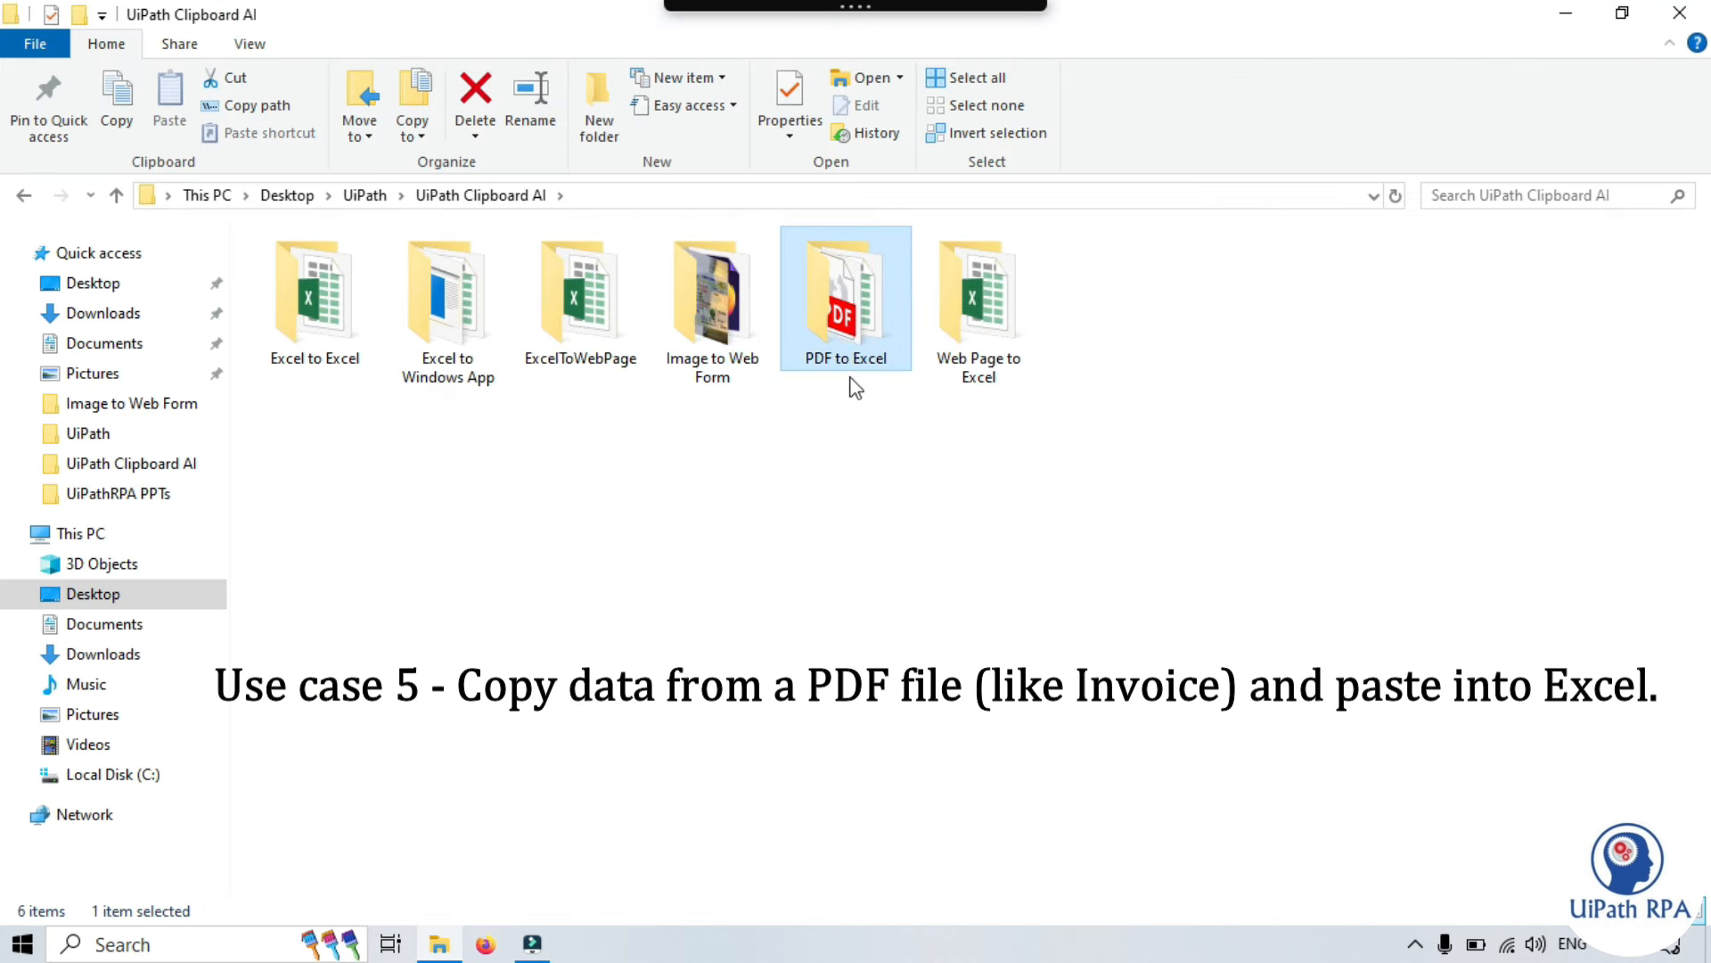
{"action": "double_click", "coordinate": [847, 312]}
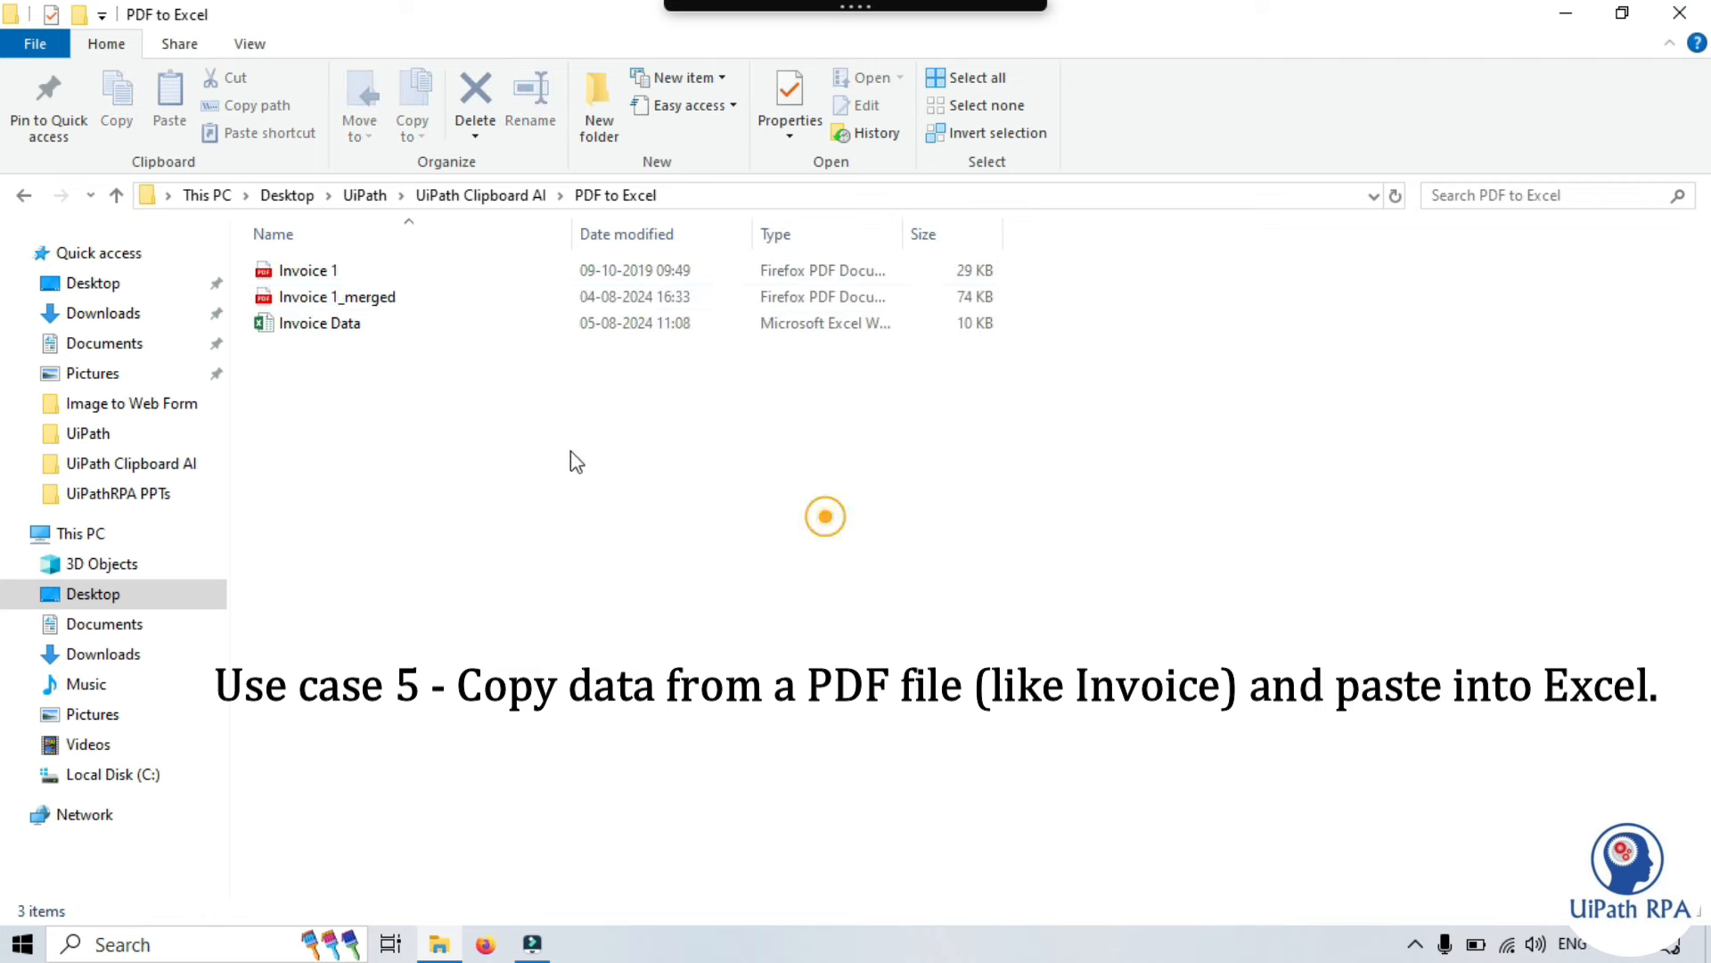
{"action": "double_click", "coordinate": [328, 272]}
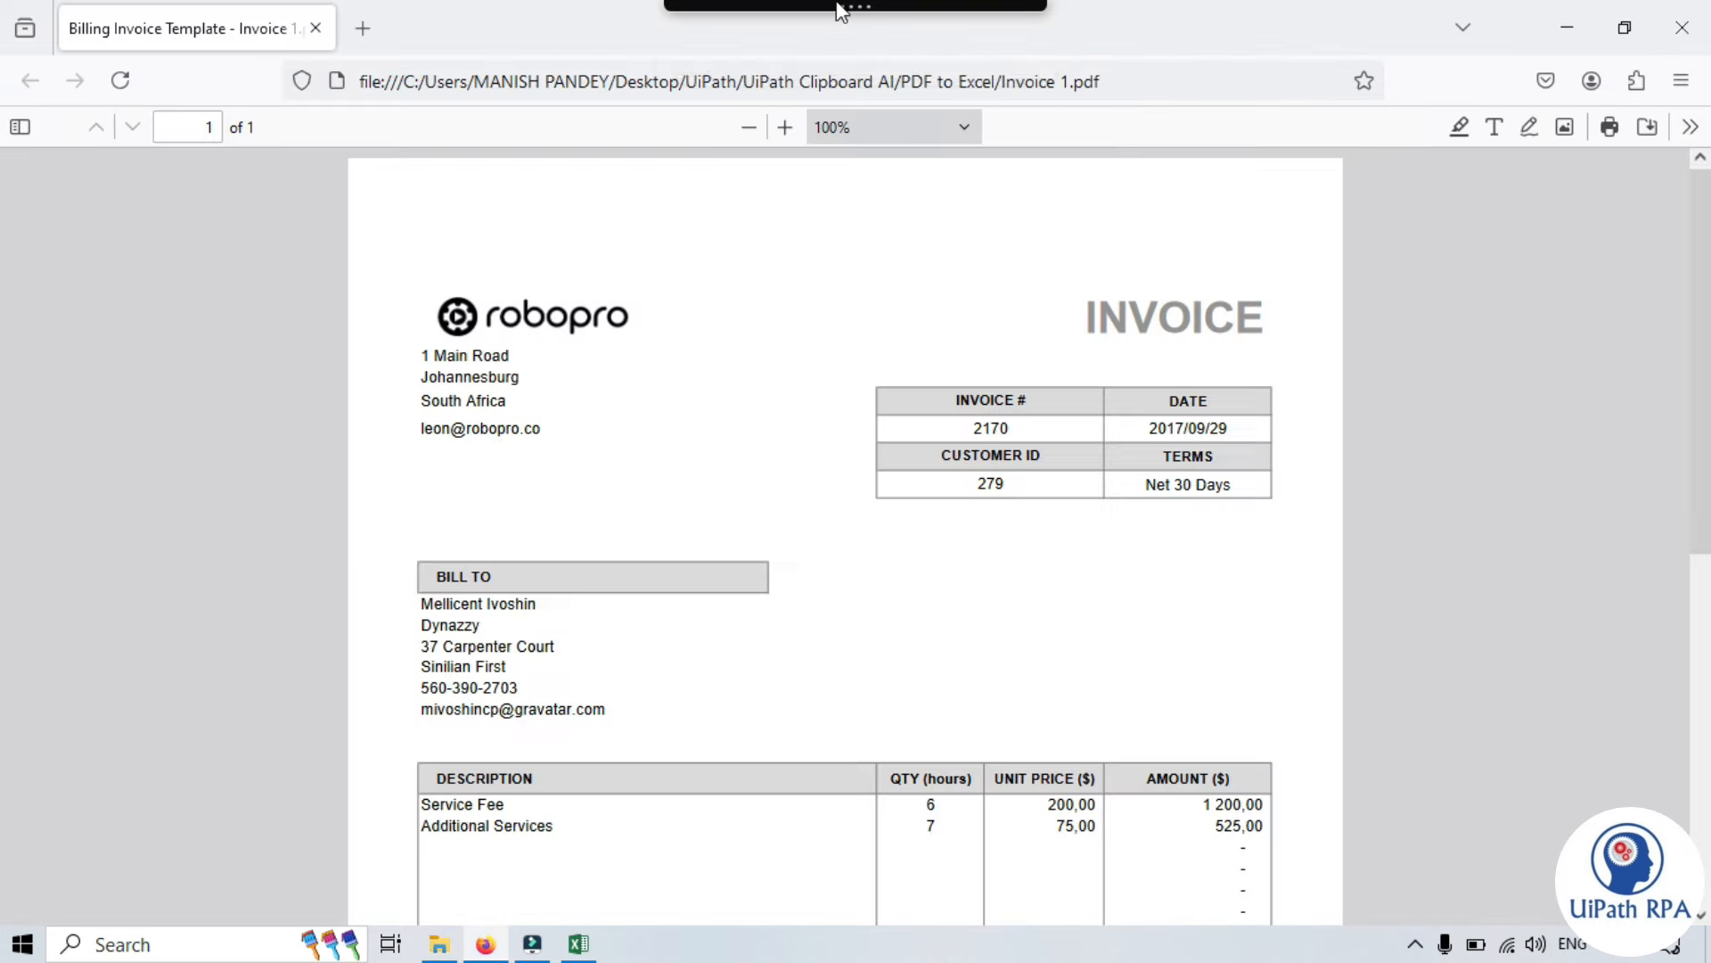
- Copy the invoice with Clipboard AI and select cell C3 in the Invoice Data workbook
{"action": "mouse_move", "coordinate": [837, 4]}
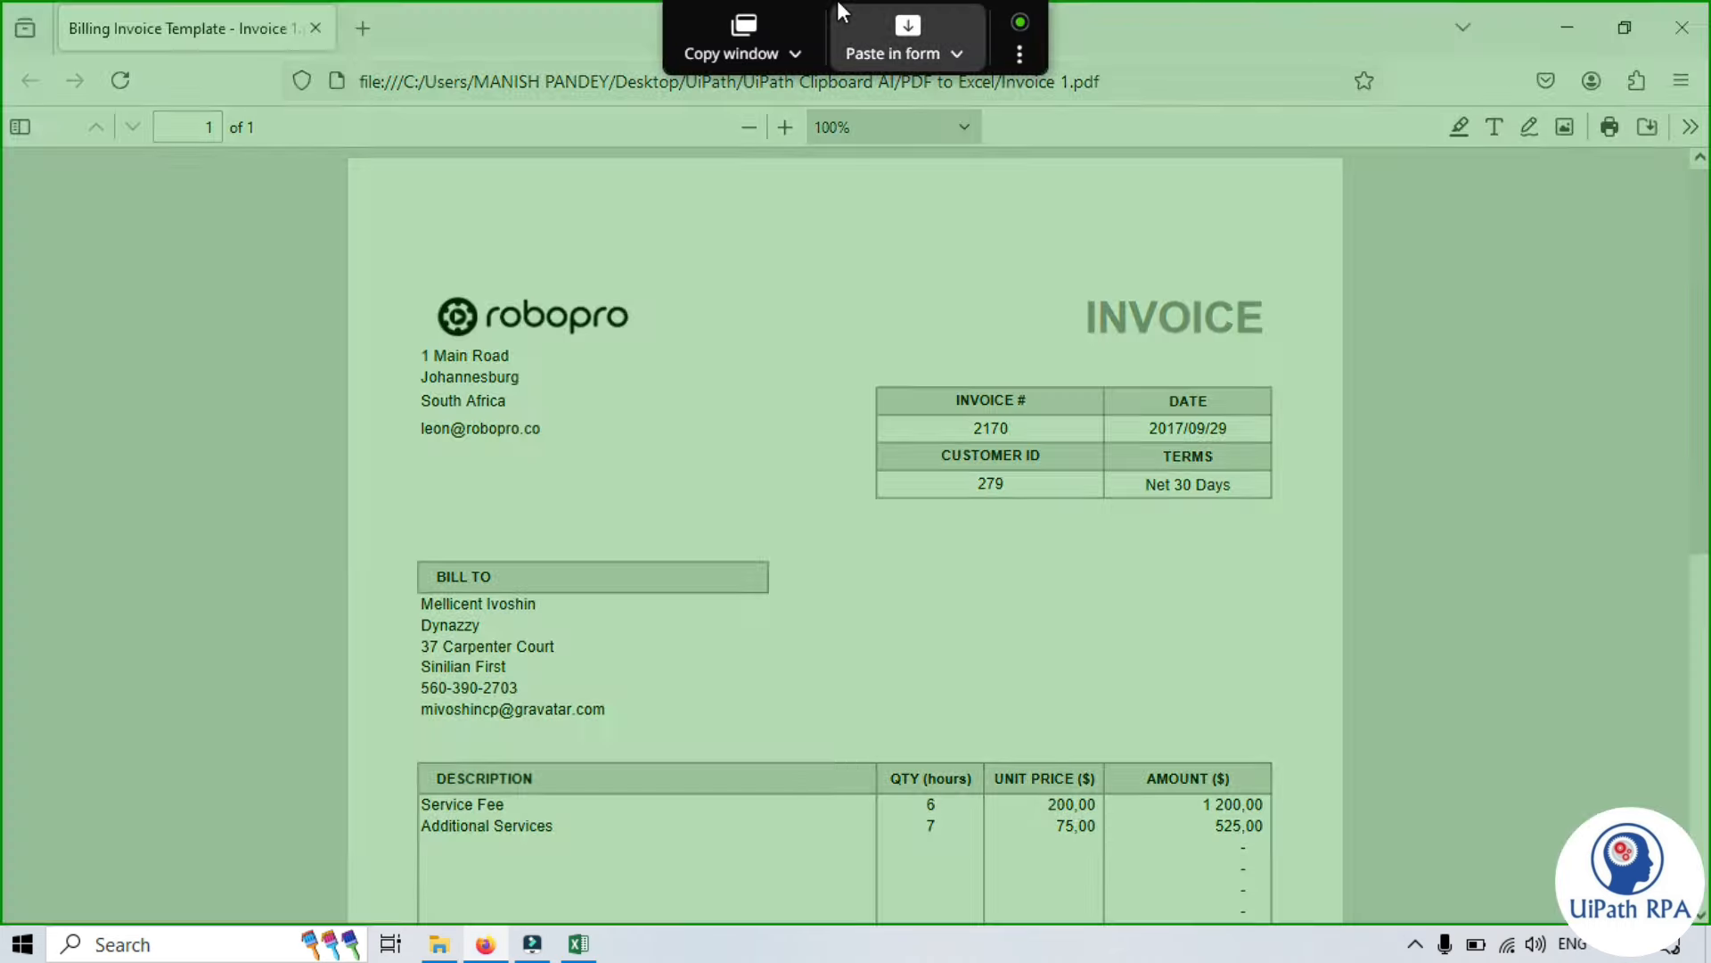
{"action": "left_click", "coordinate": [747, 29]}
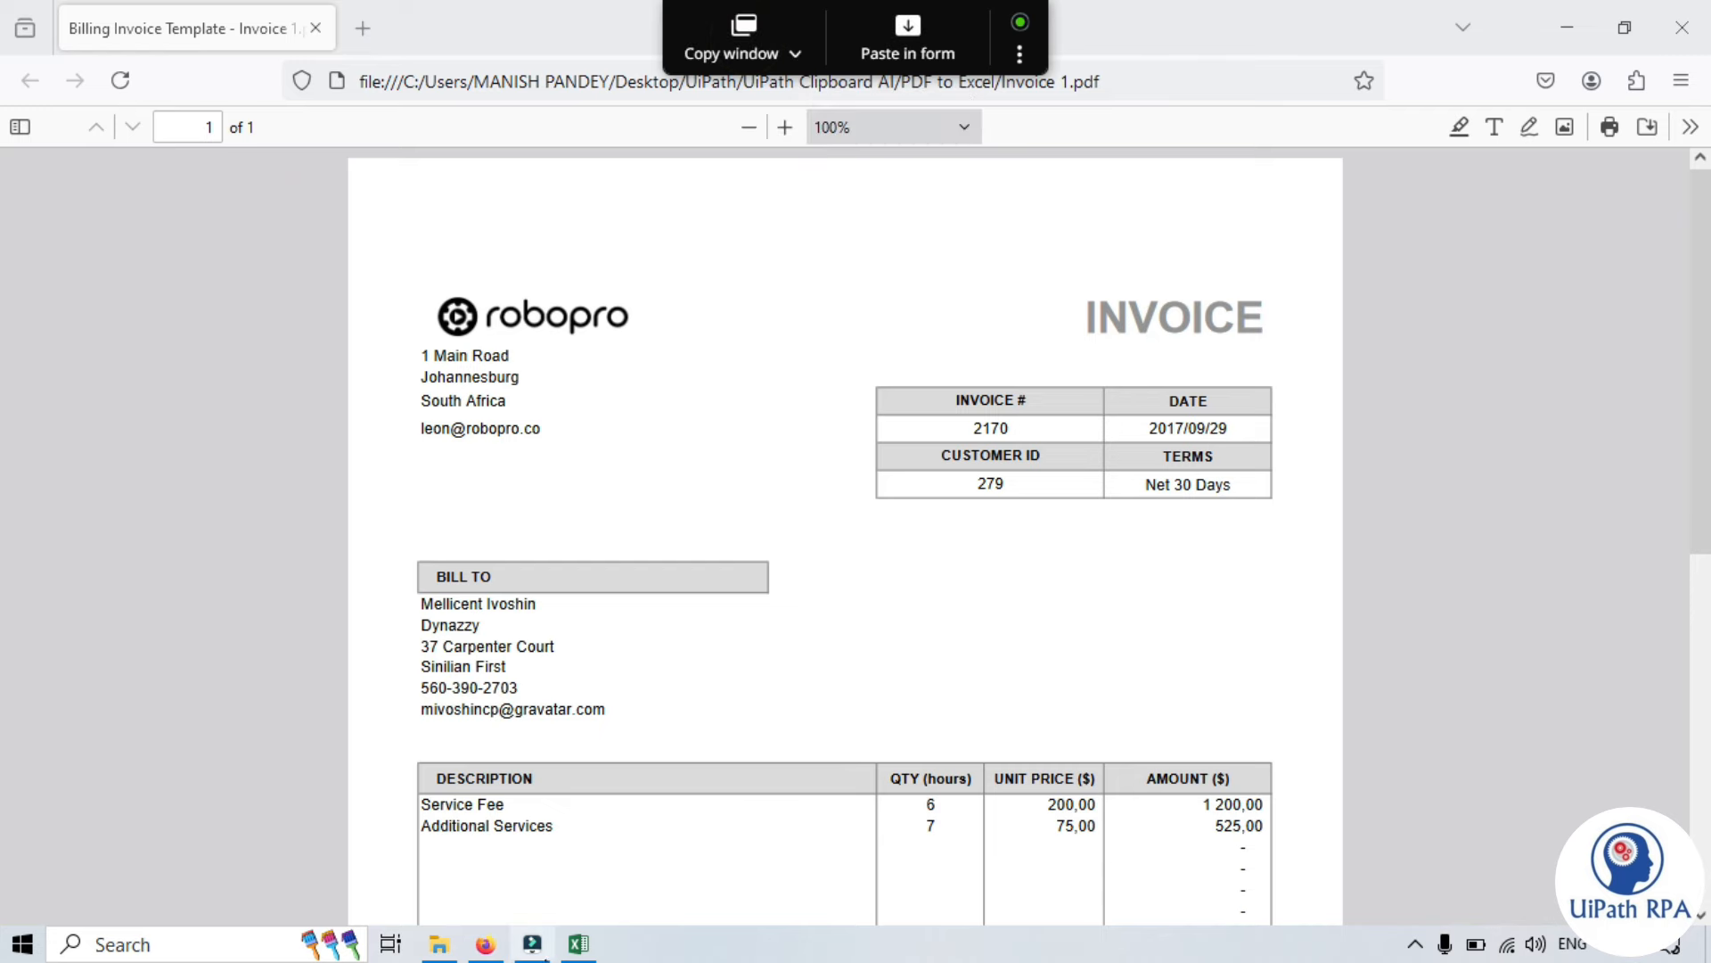
{"action": "left_click", "coordinate": [579, 944]}
{"action": "left_click", "coordinate": [141, 333]}
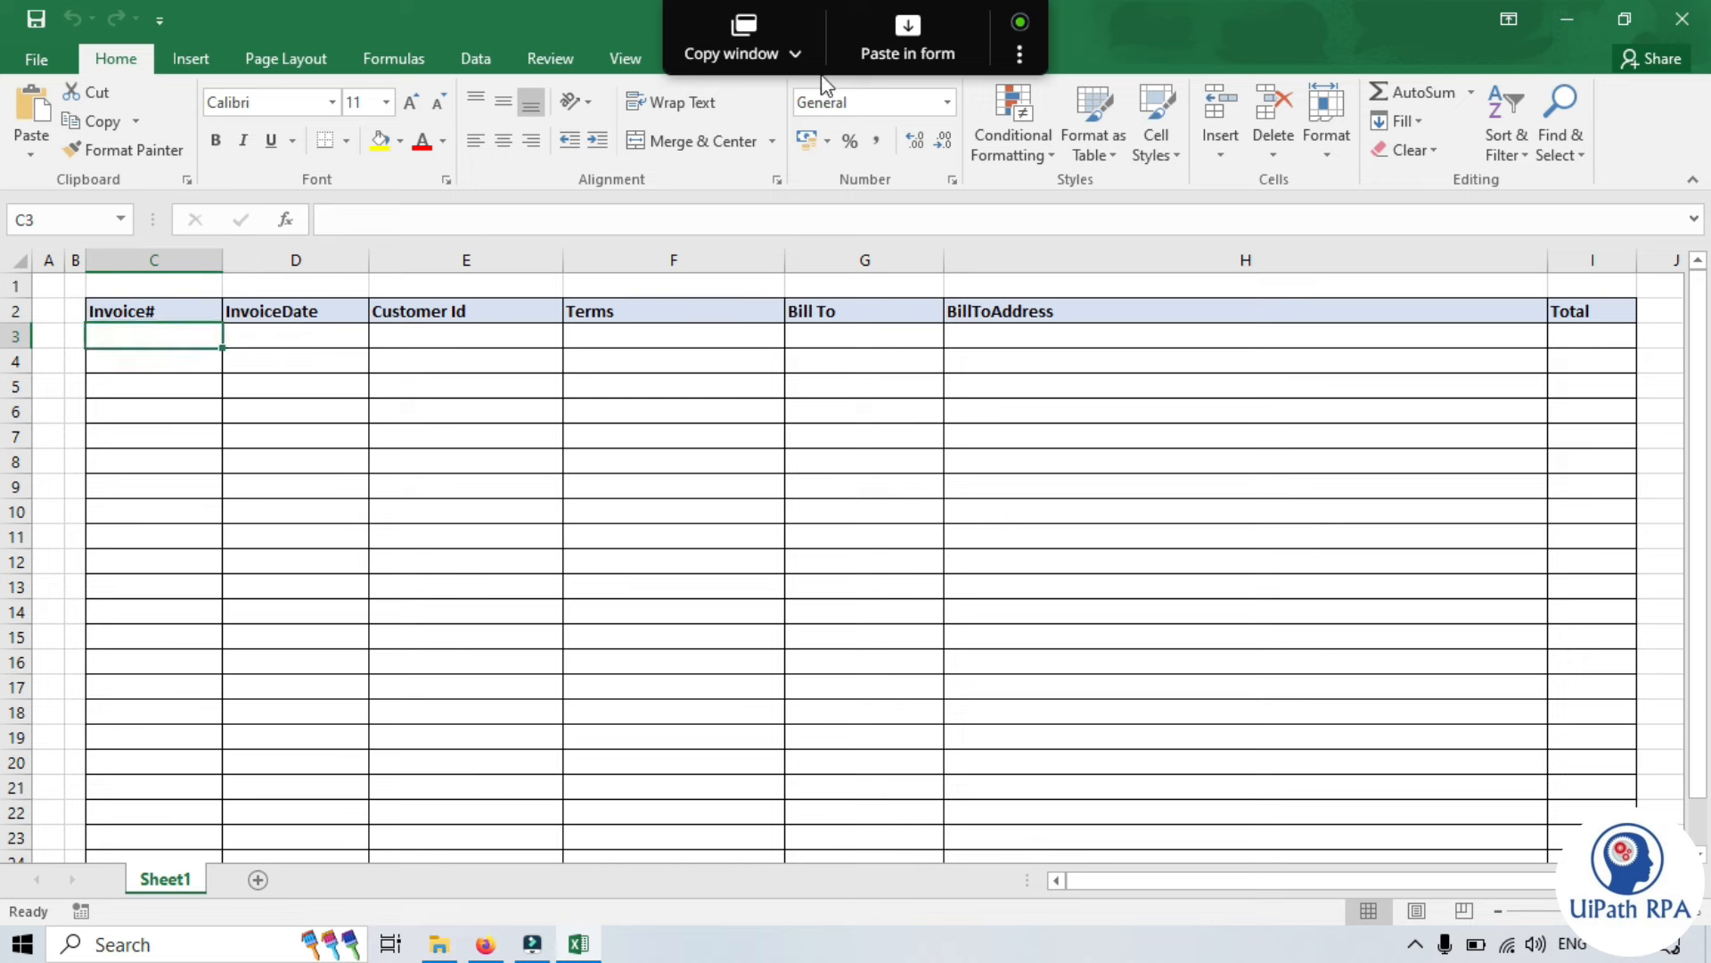
- Open the paste mapper for the Invoice Data sheet and map Invoice# to 2170
{"action": "left_click", "coordinate": [909, 38]}
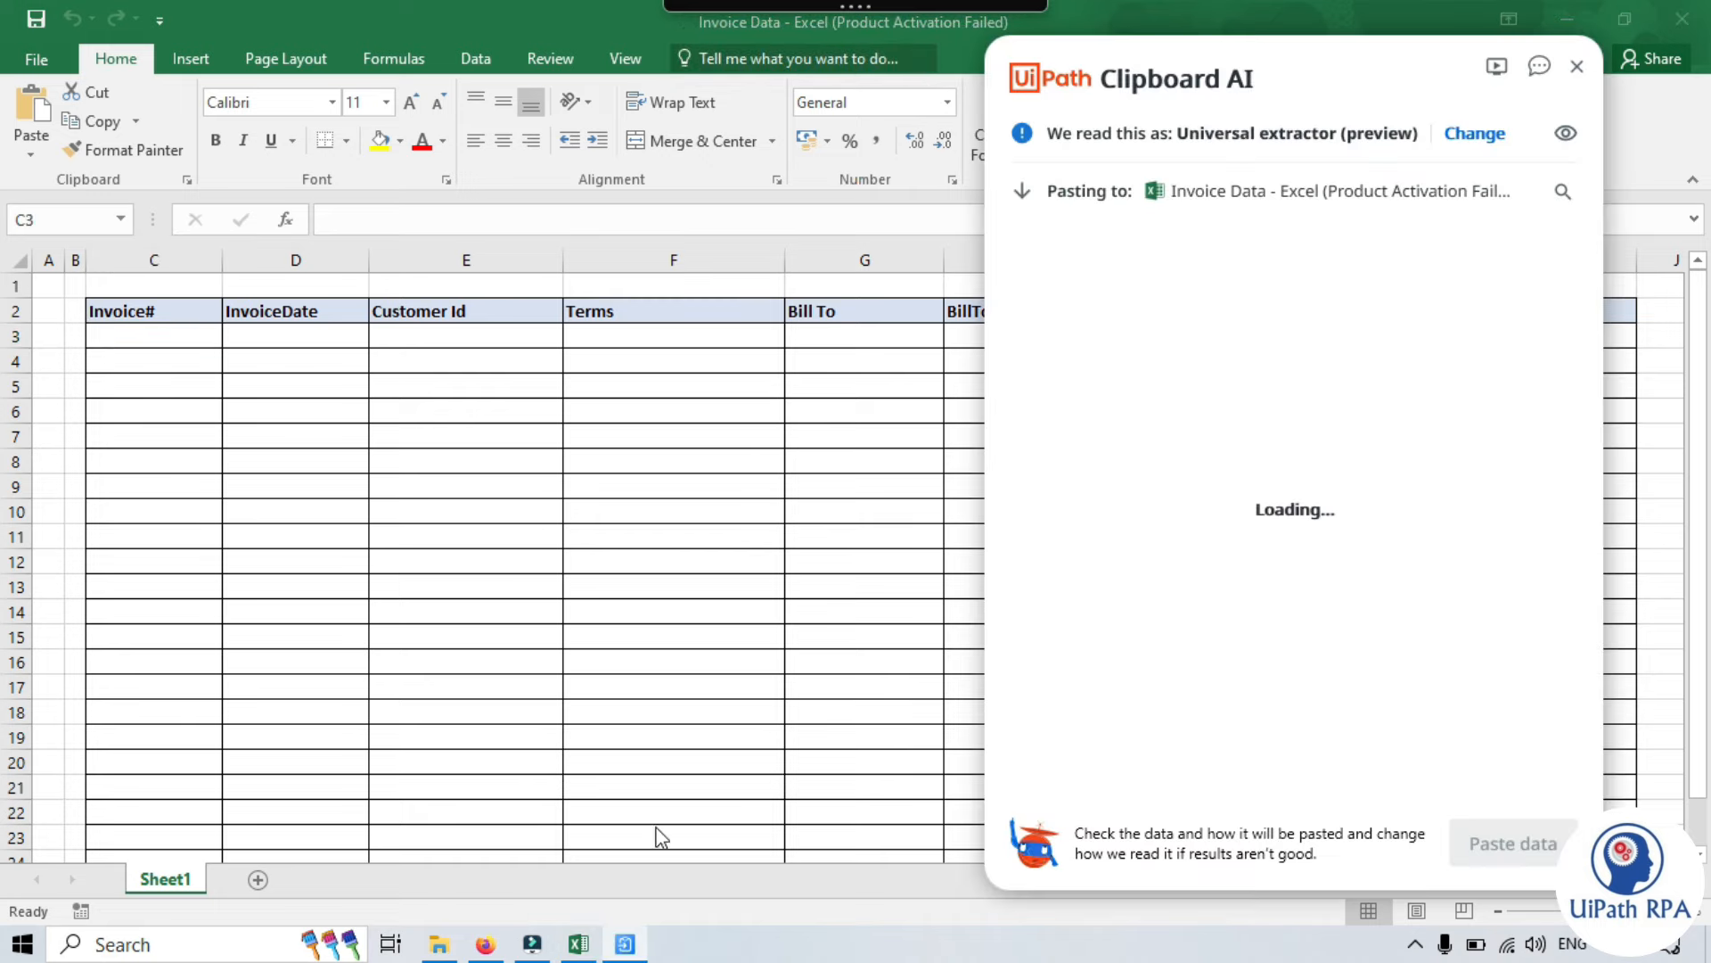
{"action": "left_click", "coordinate": [485, 944]}
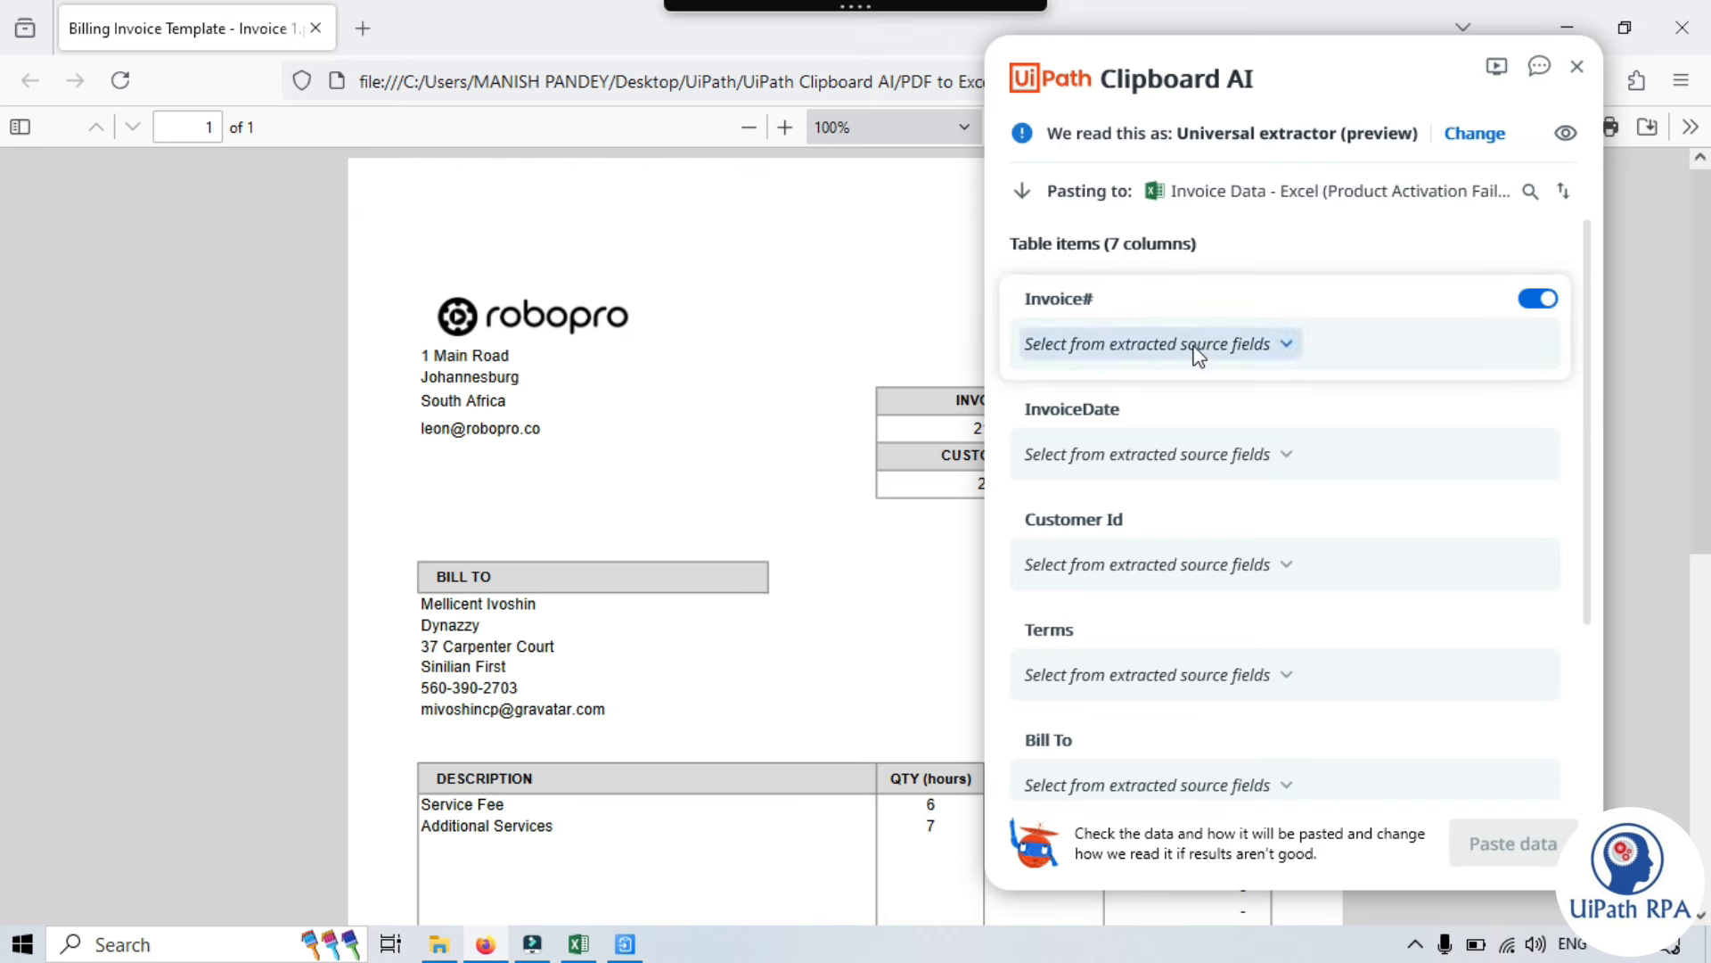
{"action": "left_click", "coordinate": [1284, 344]}
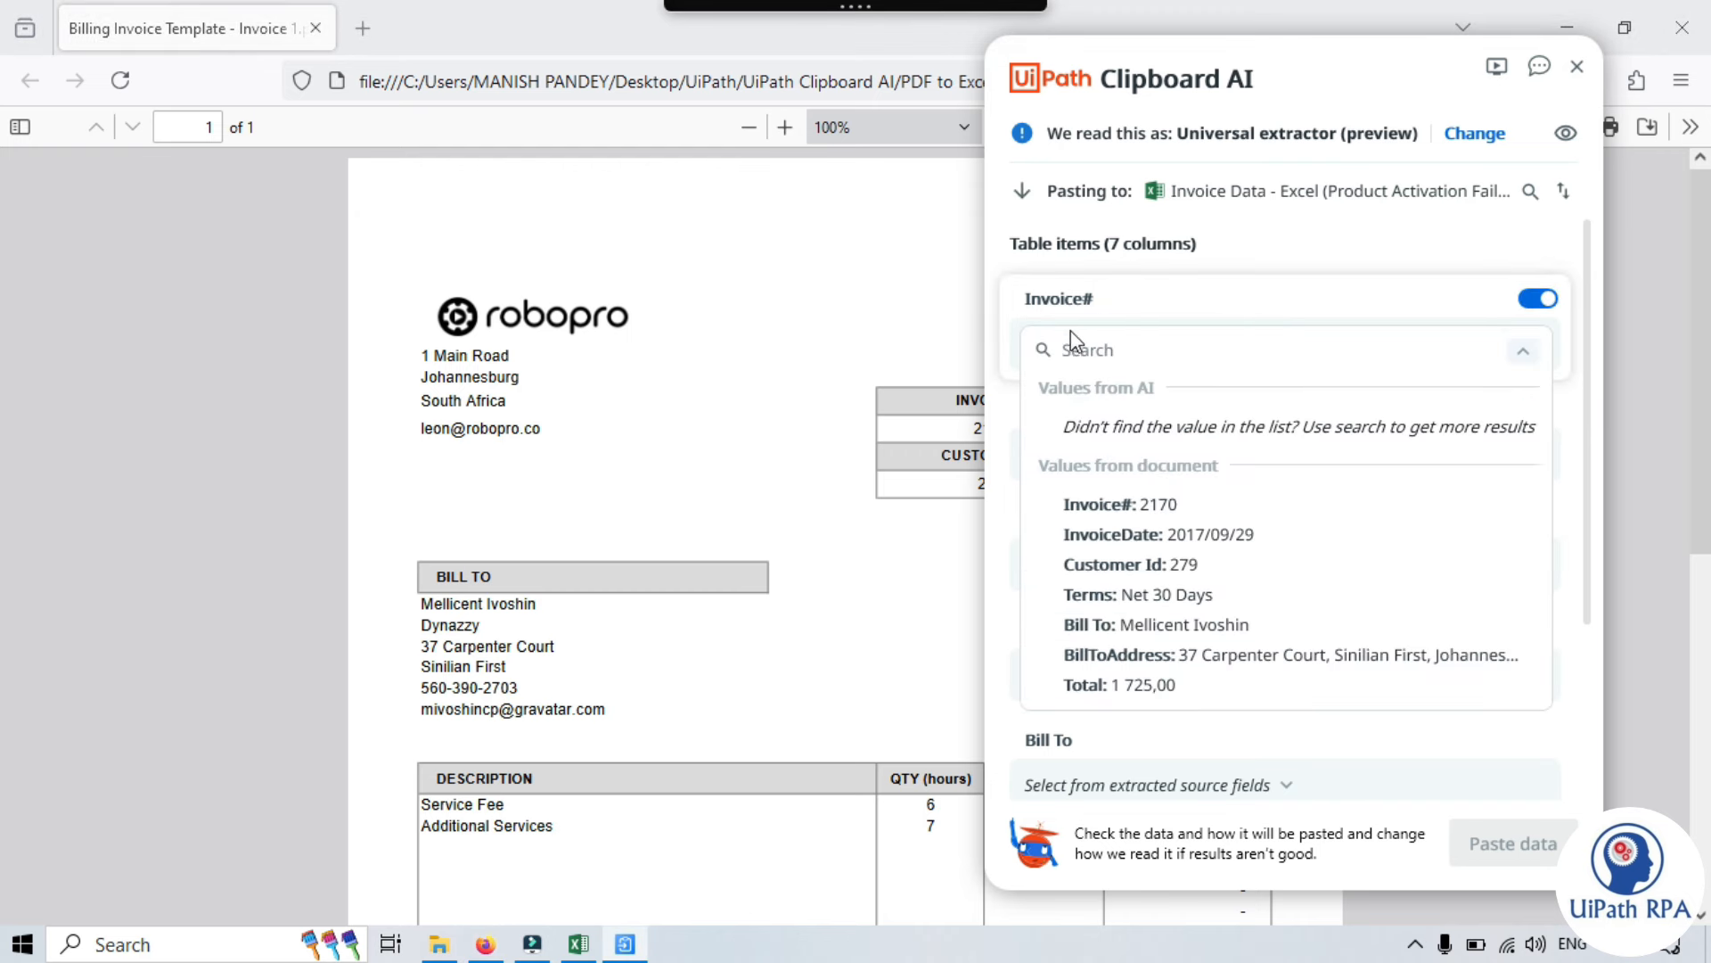
{"action": "left_click", "coordinate": [1152, 505]}
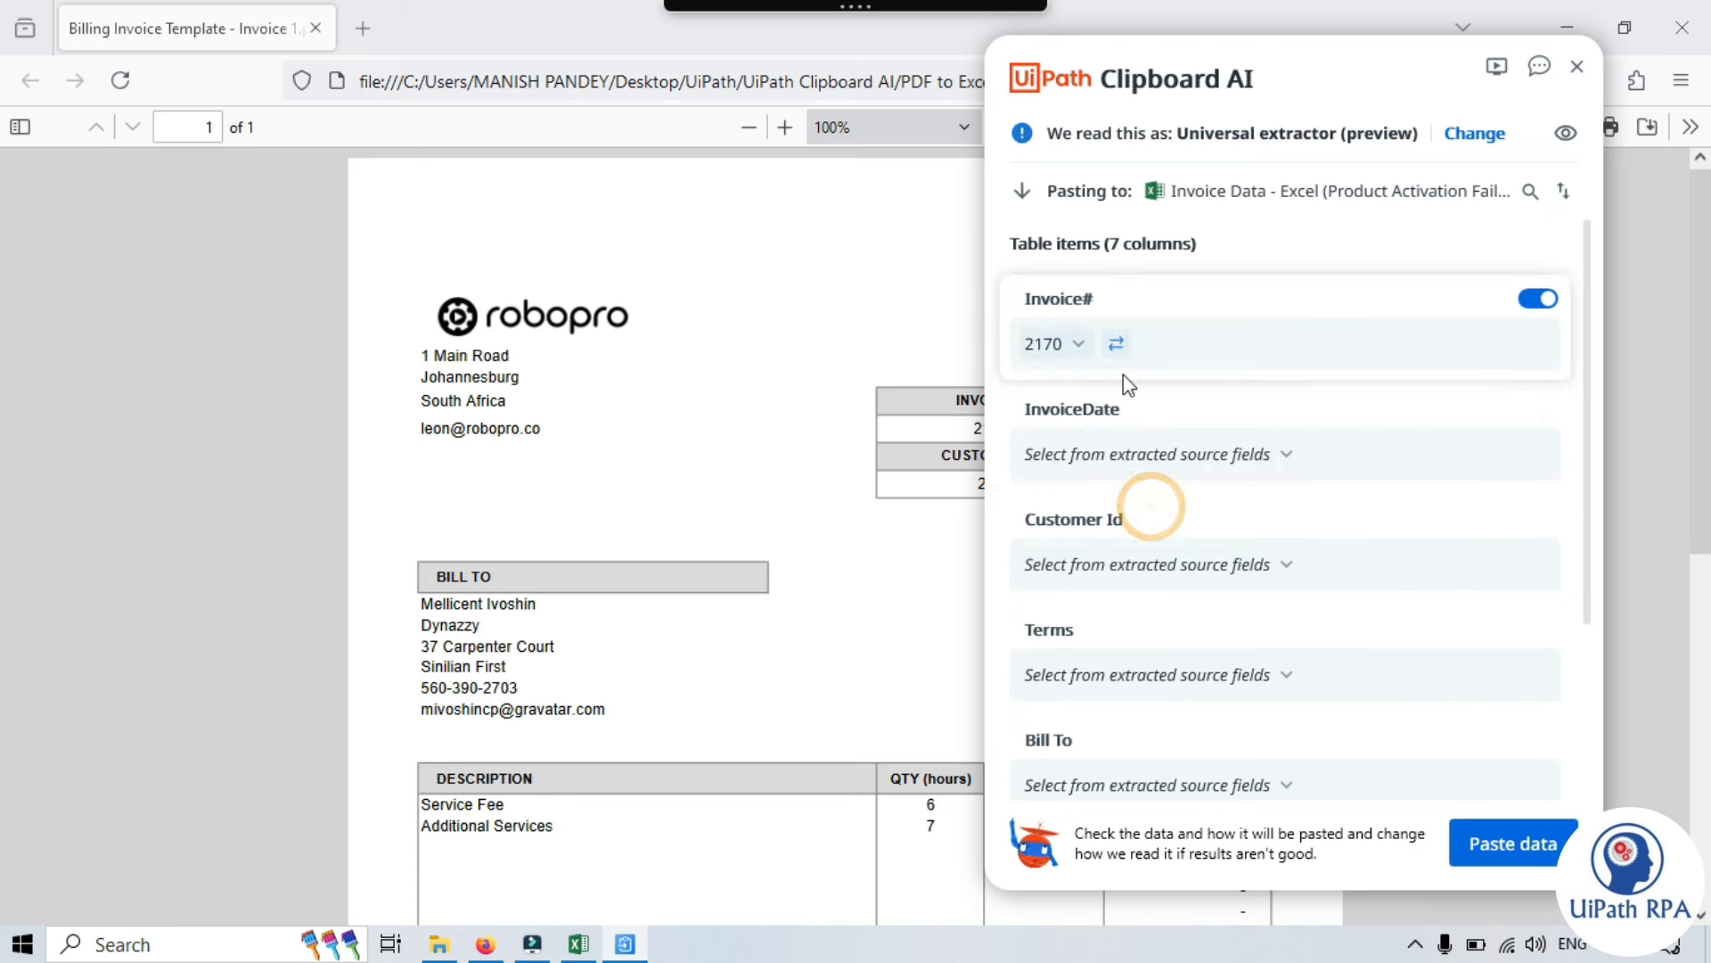
- Set the document type to Invoice and move the mapper right to reveal the invoice
{"action": "left_click", "coordinate": [1500, 136]}
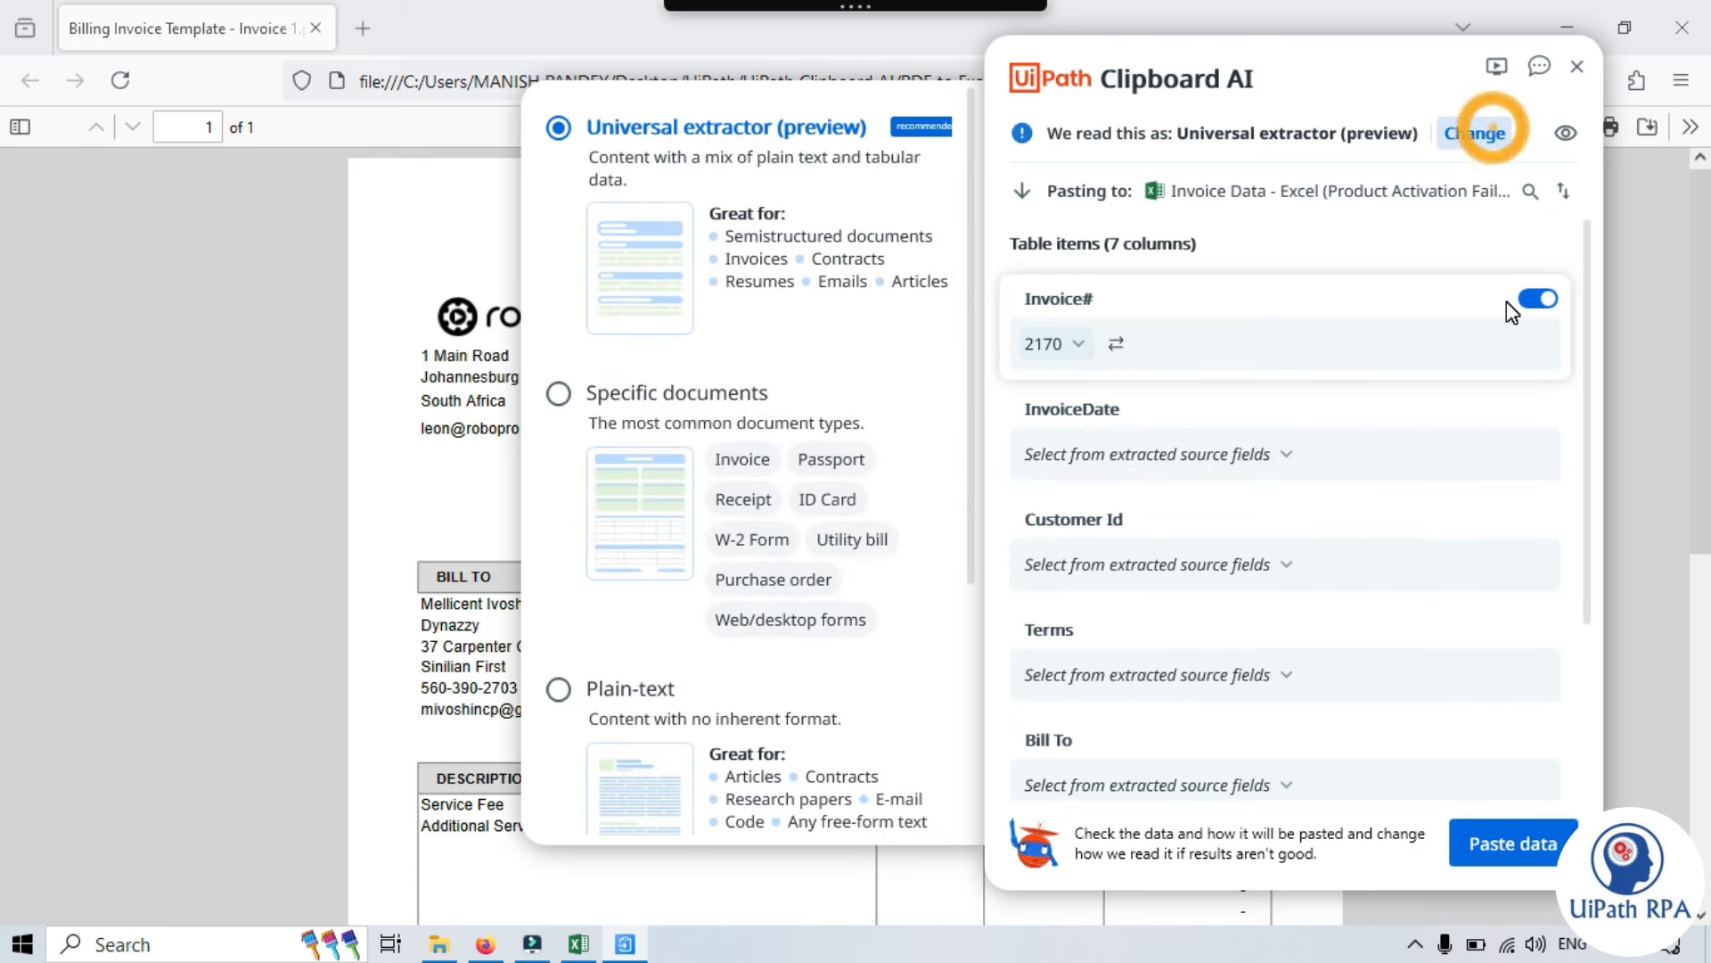
{"action": "left_click", "coordinate": [741, 457]}
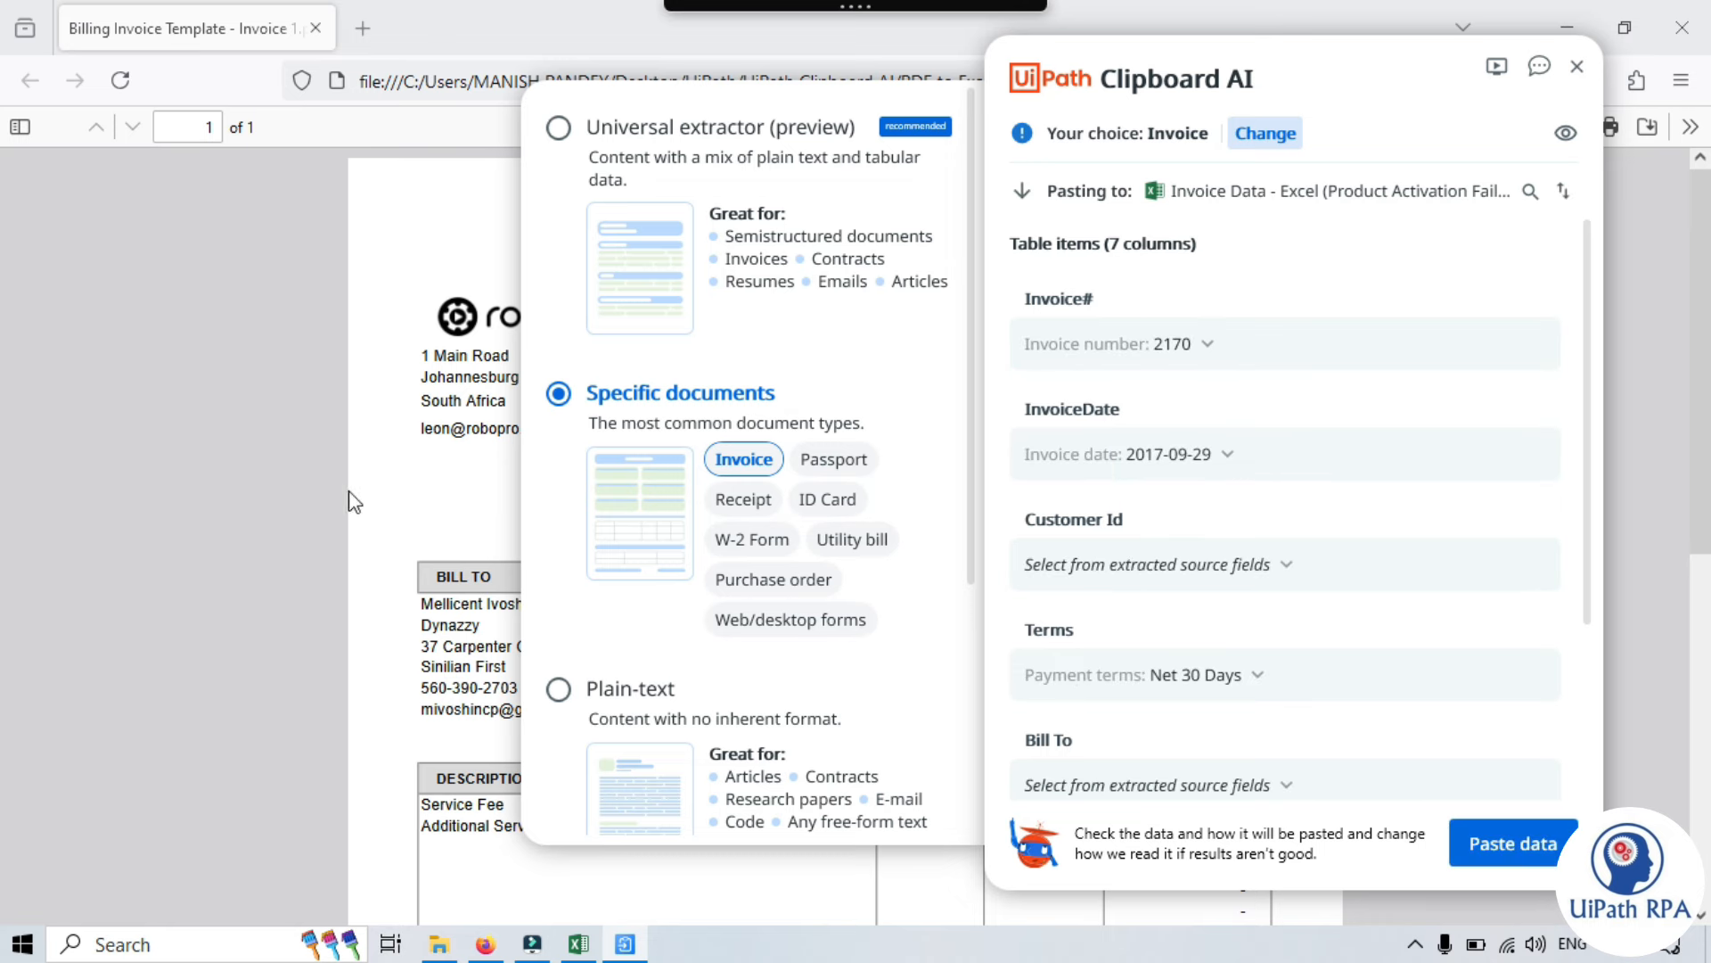
{"action": "left_click", "coordinate": [325, 462]}
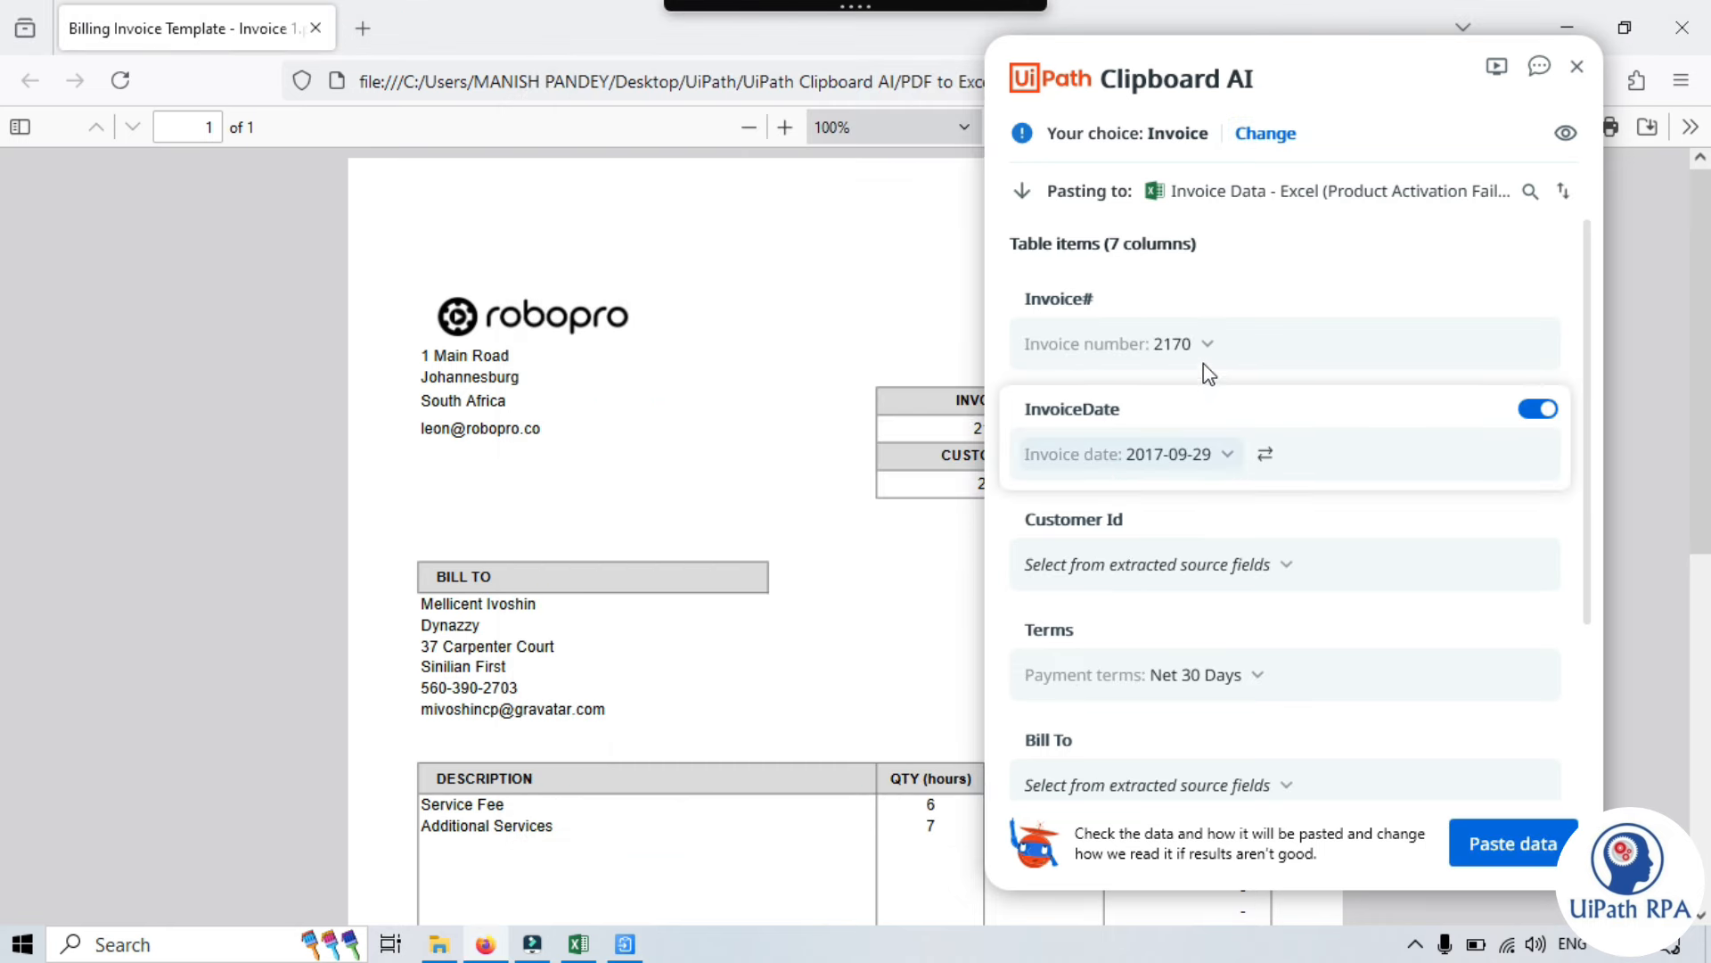
{"action": "left_click_drag", "start_coordinate": [1248, 79], "coordinate": [1470, 109]}
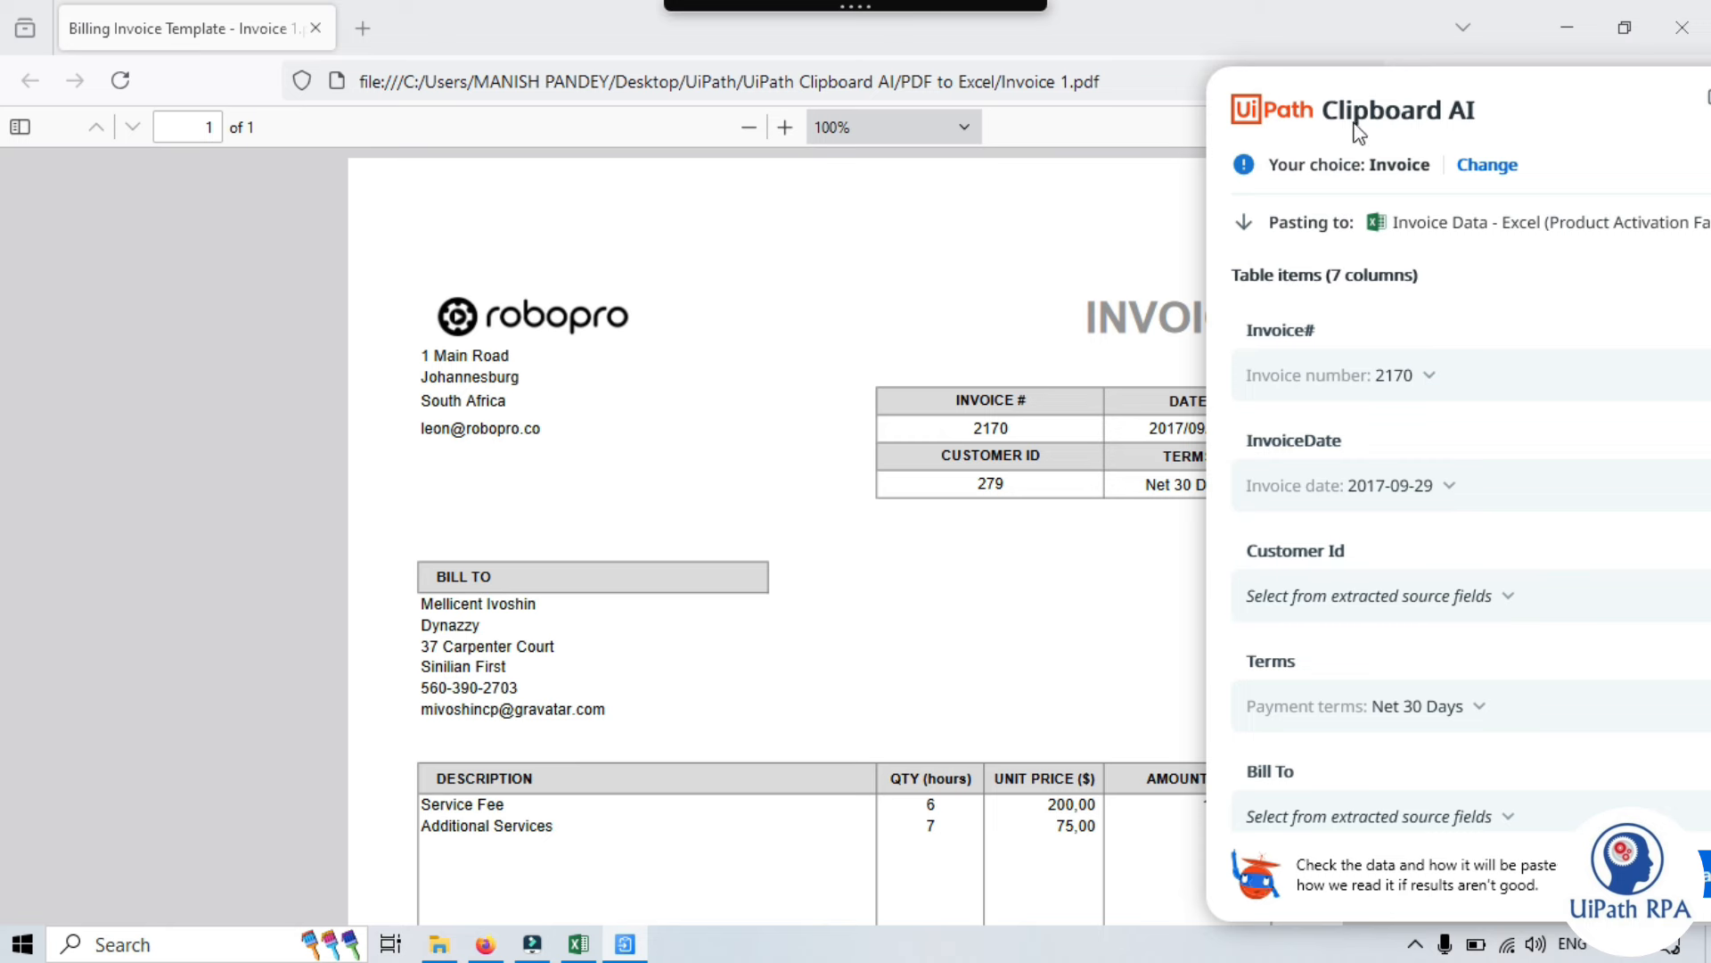
{"action": "left_click_drag", "start_coordinate": [1356, 132], "coordinate": [1444, 138]}
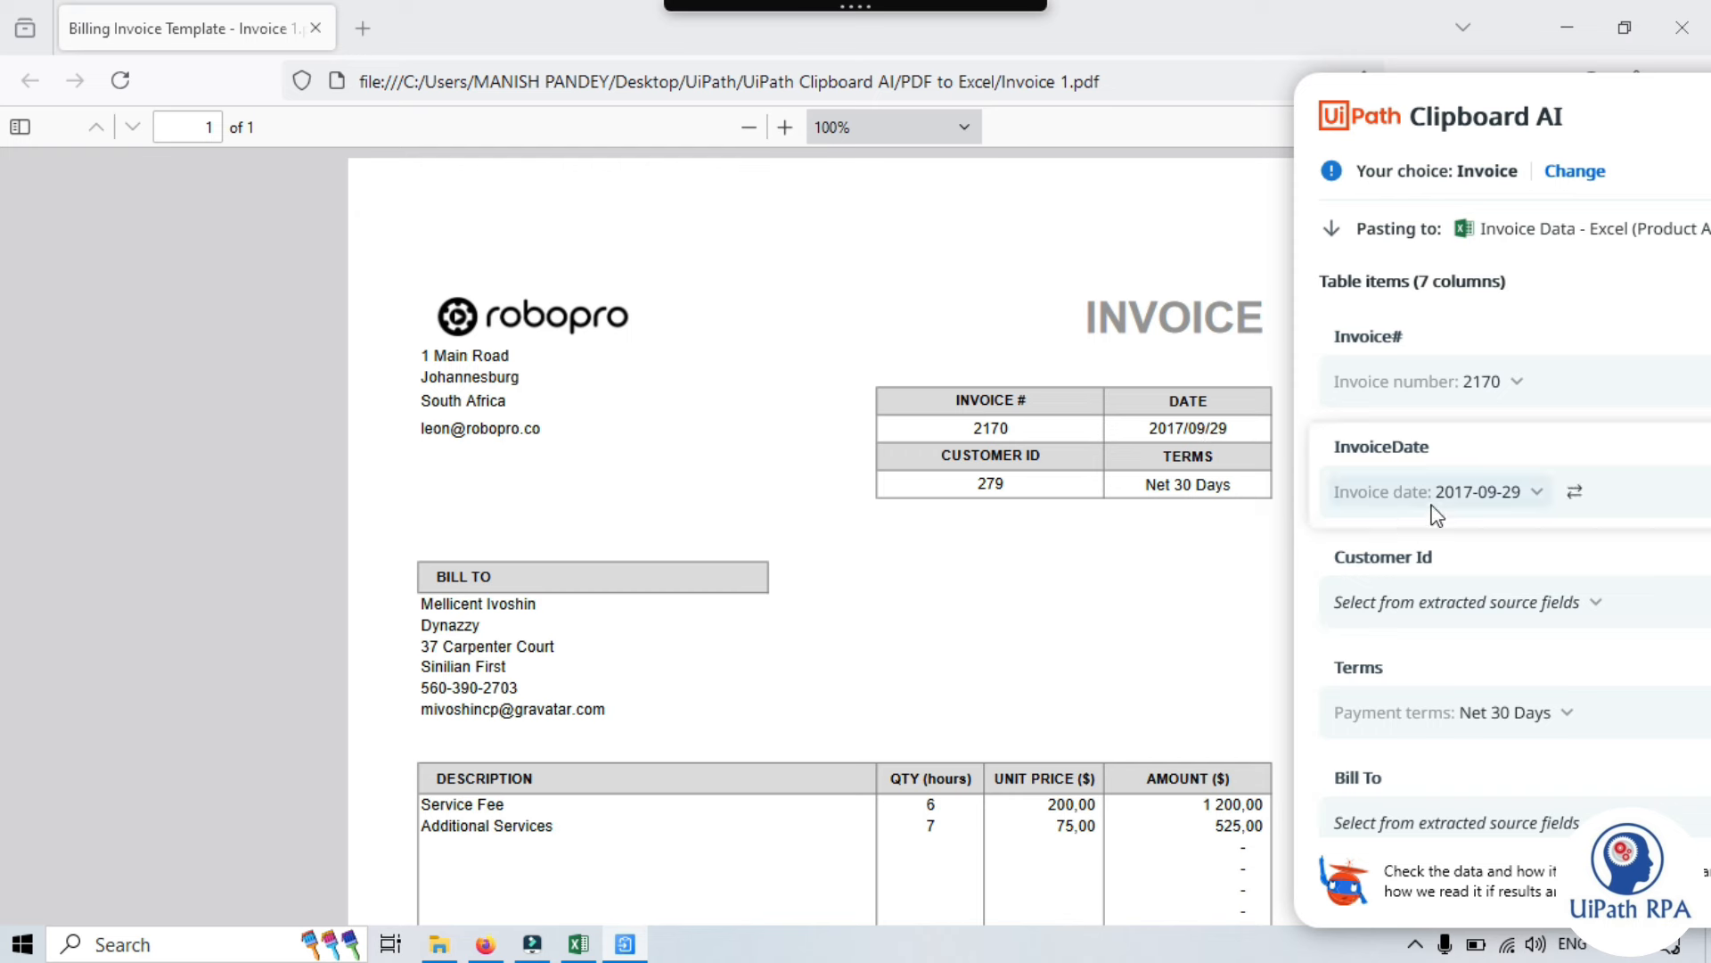
{"action": "scroll", "coordinate": [1436, 533], "scroll_direction": "down", "scroll_amount": 1}
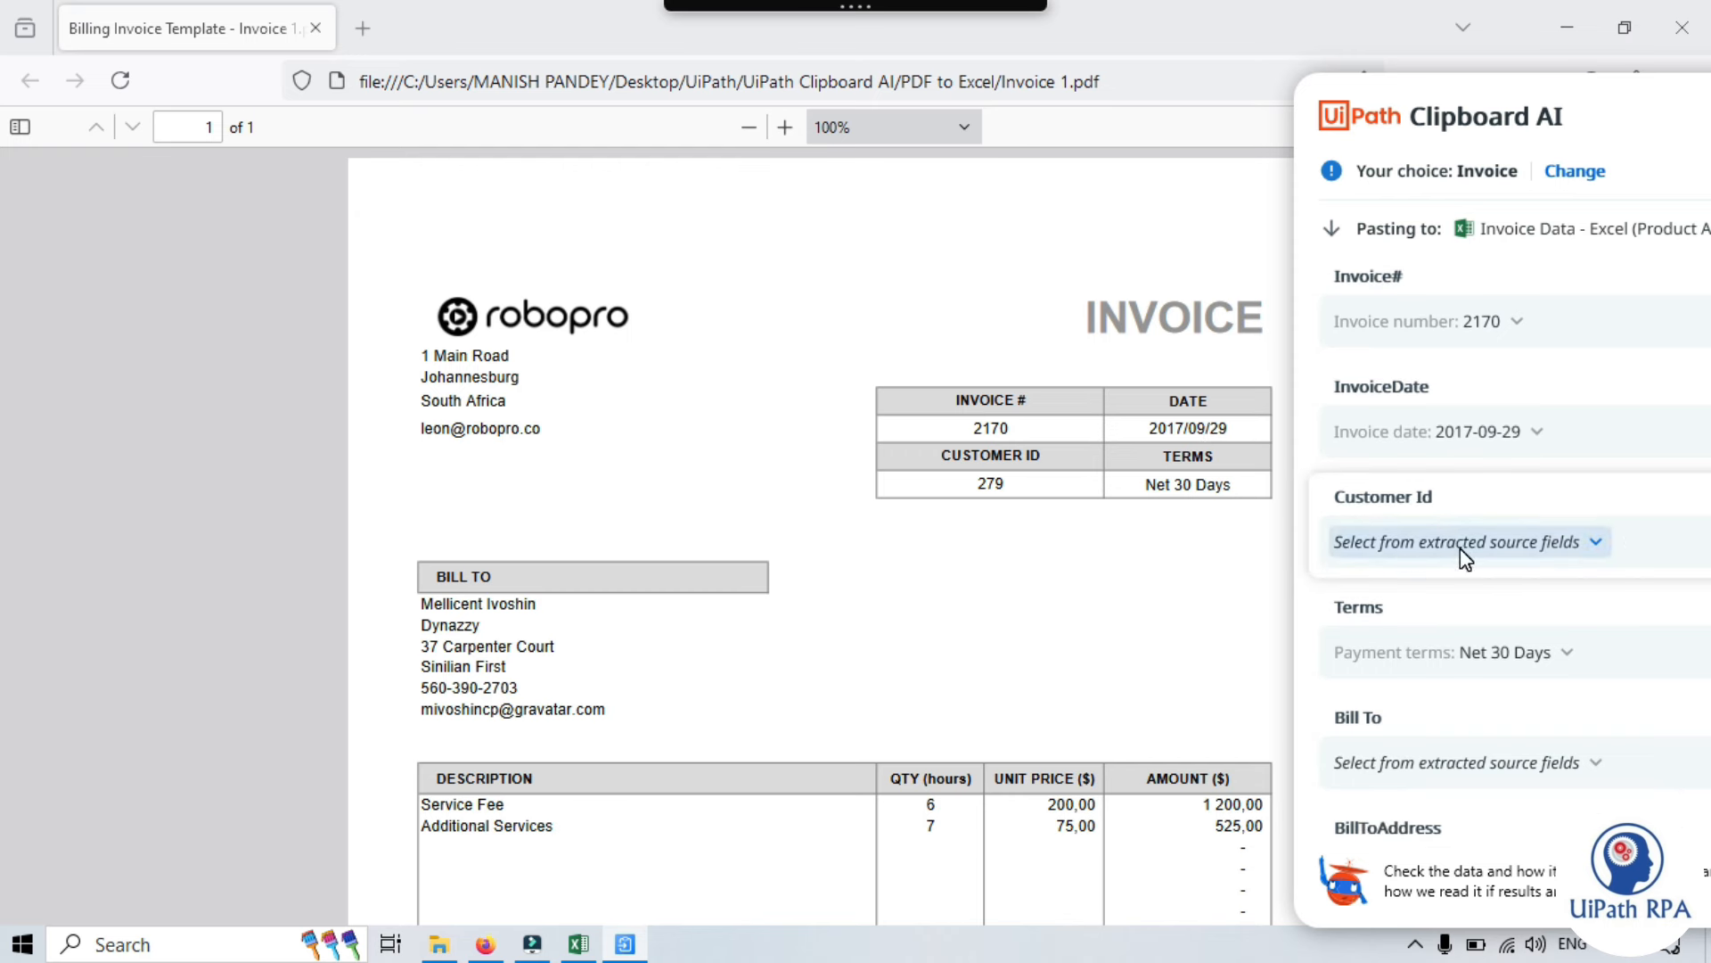
- Check the Customer Id value list, leaving Customer Id unmapped
{"action": "left_click", "coordinate": [1599, 542]}
{"action": "scroll", "coordinate": [1448, 542], "scroll_direction": "down", "scroll_amount": 1}
{"action": "scroll", "coordinate": [1448, 542], "scroll_direction": "up", "scroll_amount": 1}
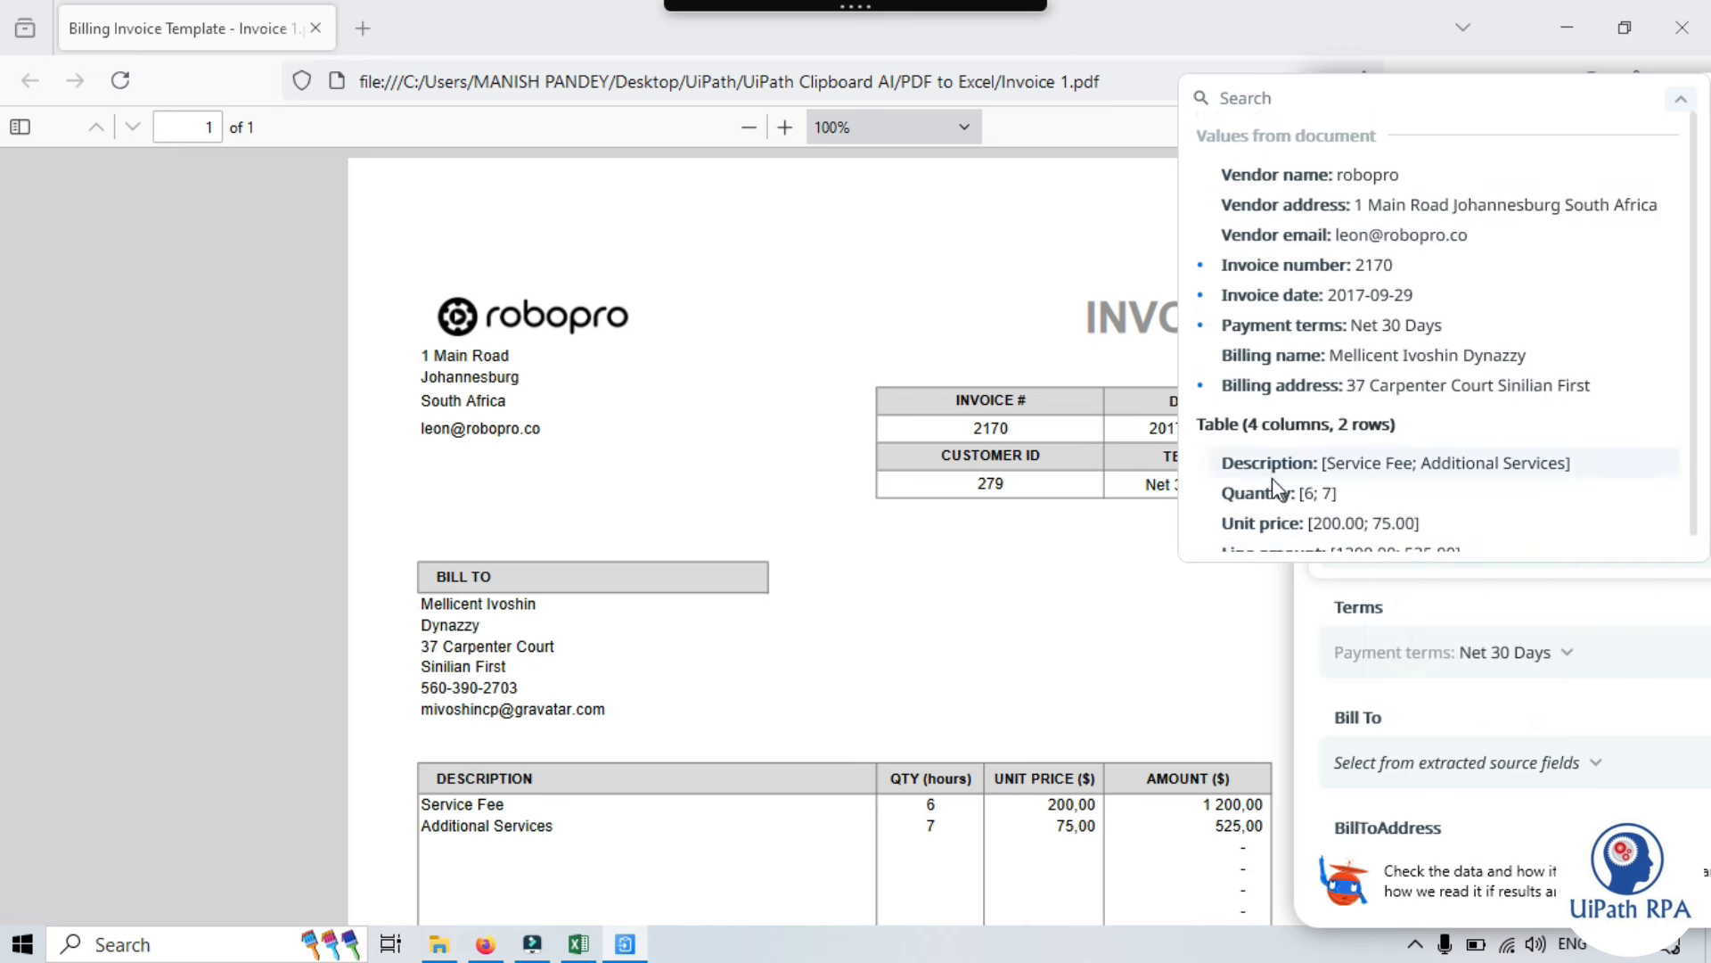
{"action": "scroll", "coordinate": [1271, 477], "scroll_direction": "down", "scroll_amount": 1}
{"action": "scroll", "coordinate": [1401, 437], "scroll_direction": "up", "scroll_amount": 1}
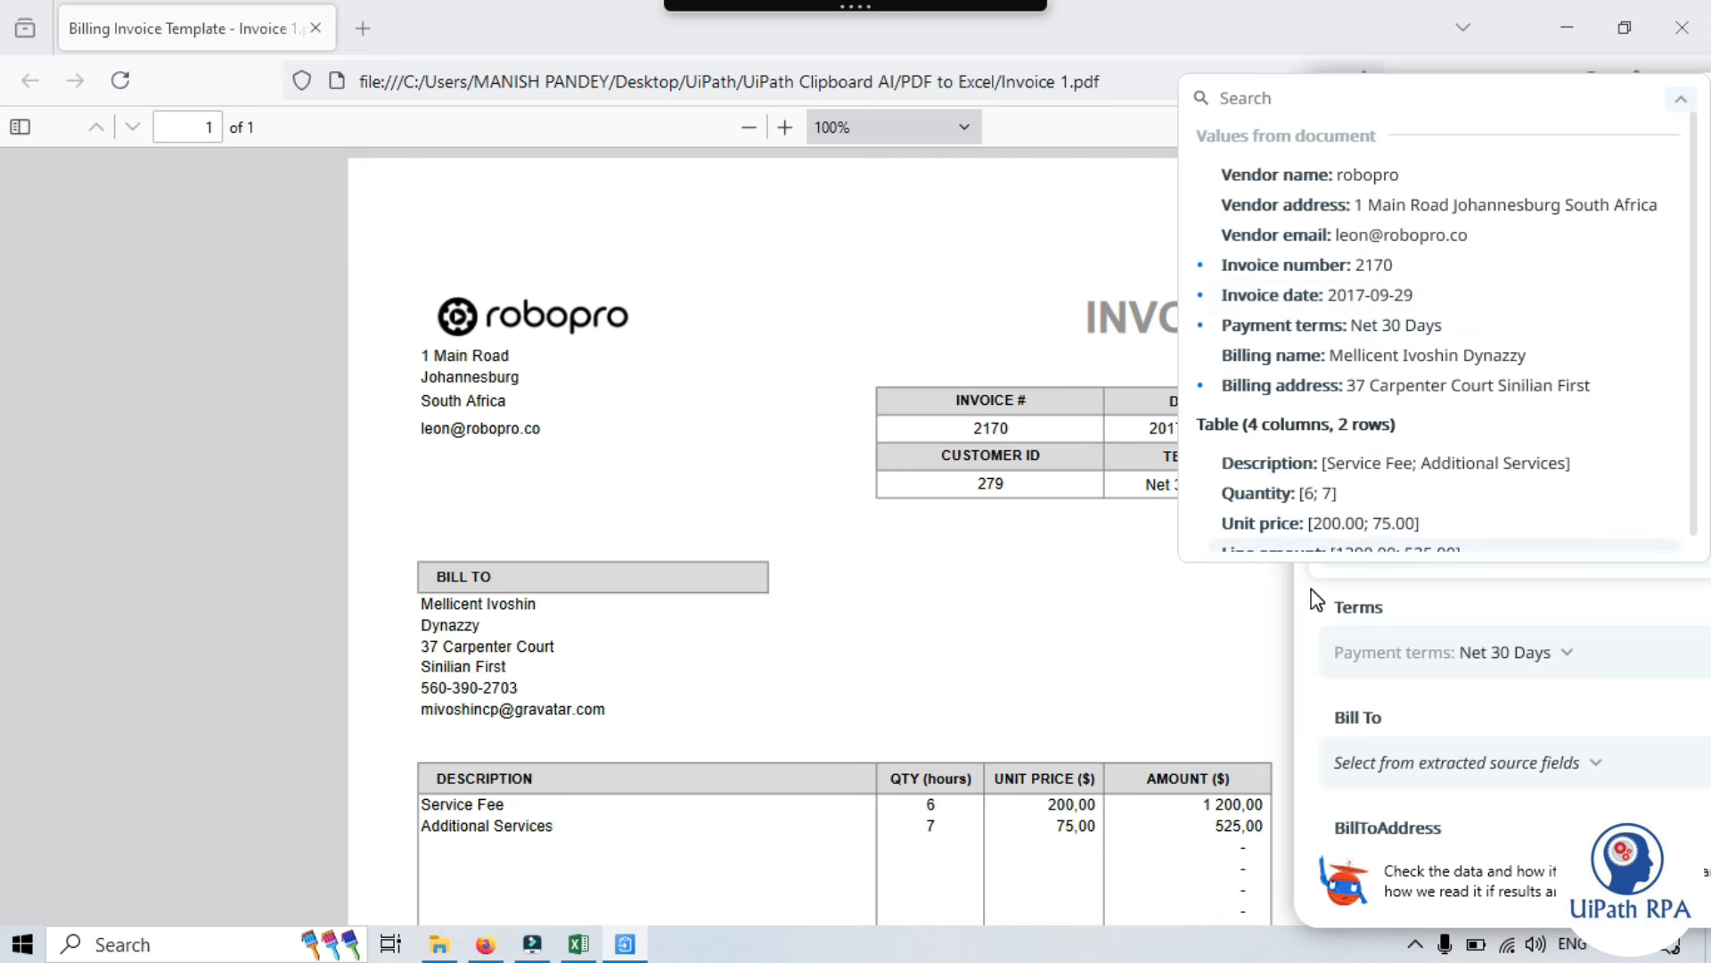
{"action": "scroll", "coordinate": [1203, 613], "scroll_direction": "down", "scroll_amount": 3}
{"action": "scroll", "coordinate": [1265, 624], "scroll_direction": "up", "scroll_amount": 3}
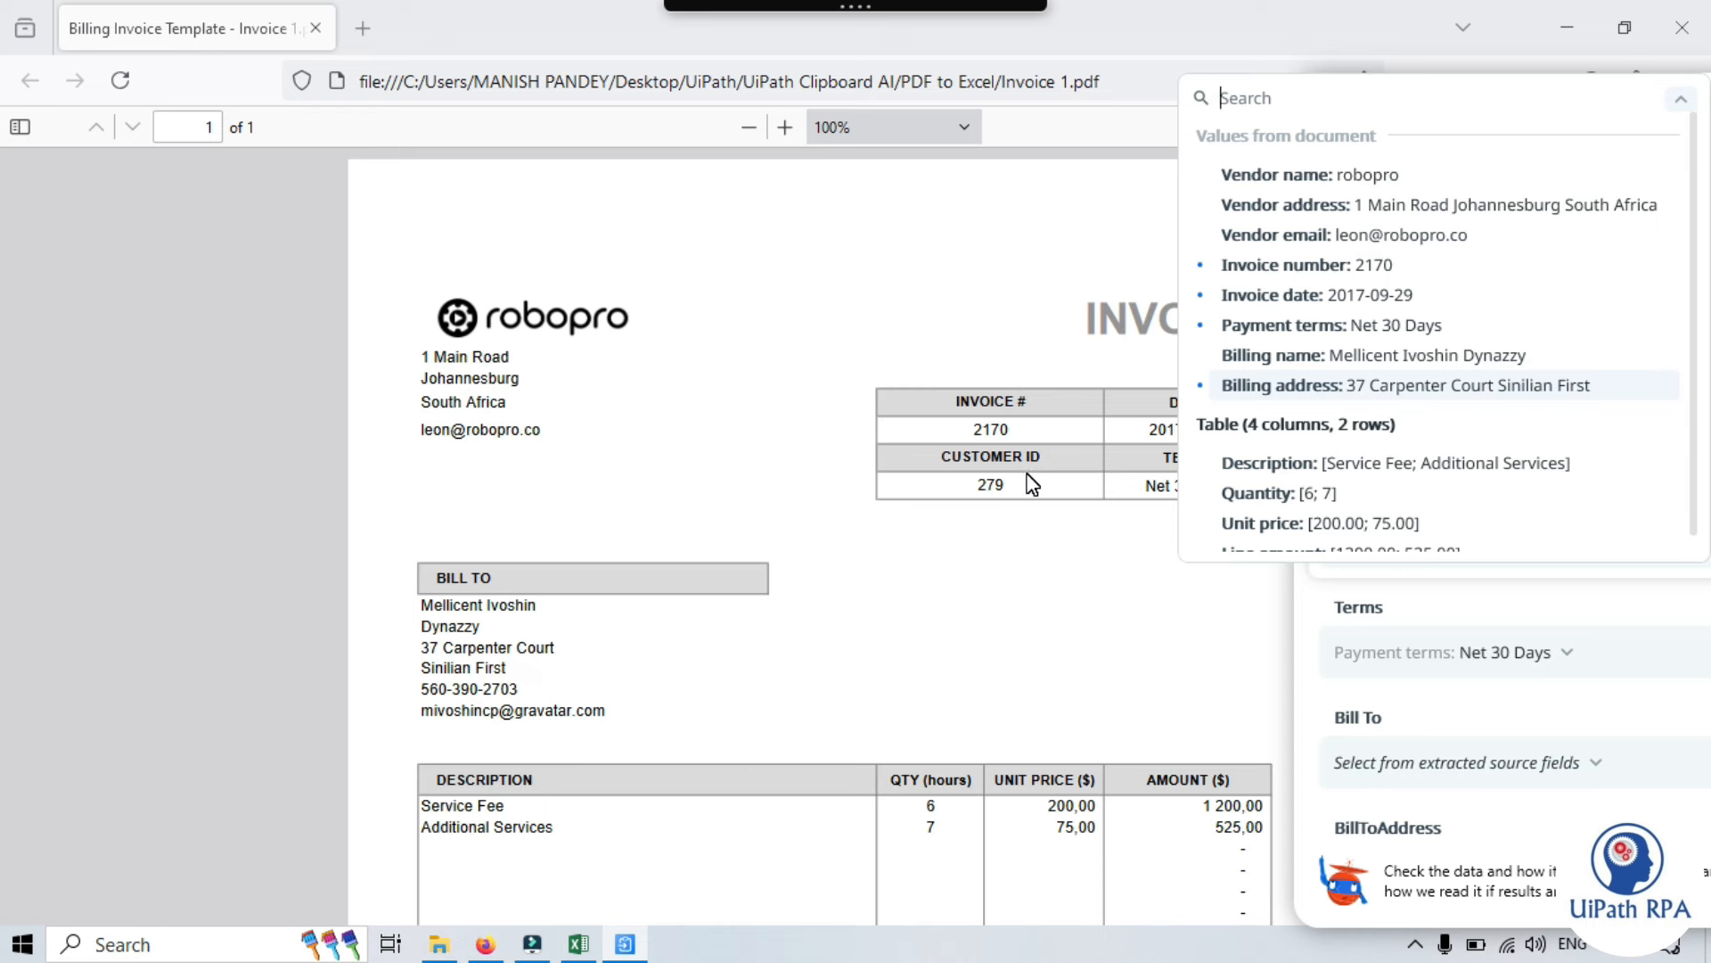
{"action": "left_click", "coordinate": [1635, 615]}
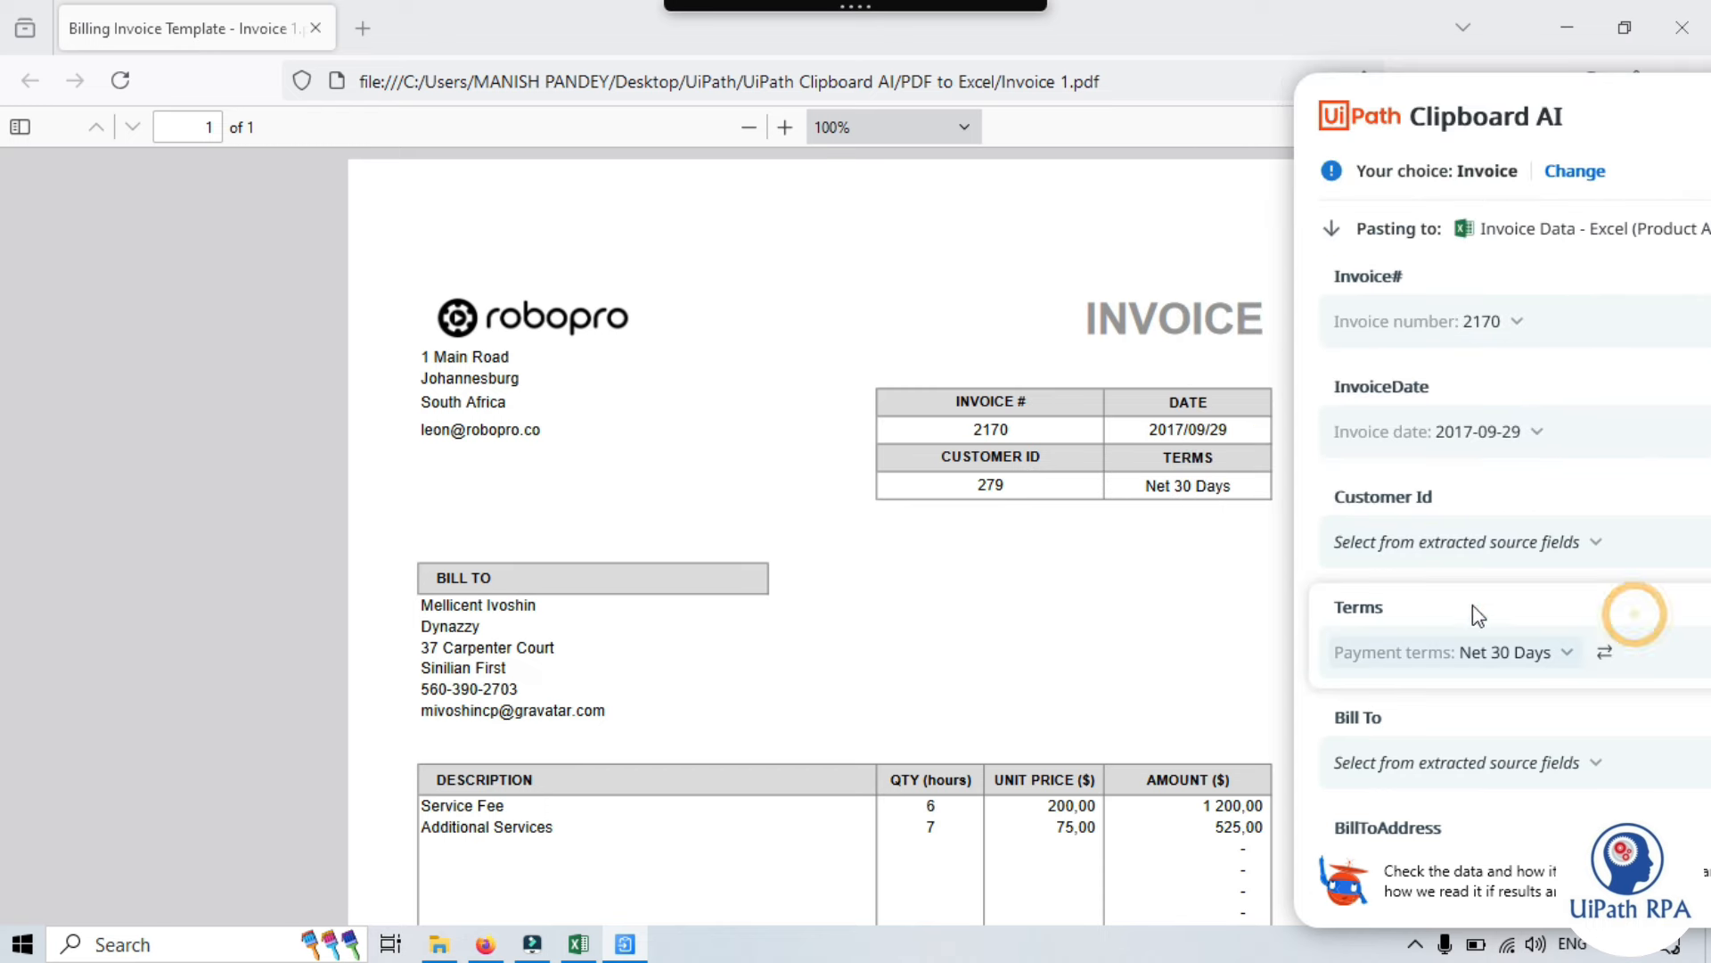
{"action": "left_click", "coordinate": [1574, 169]}
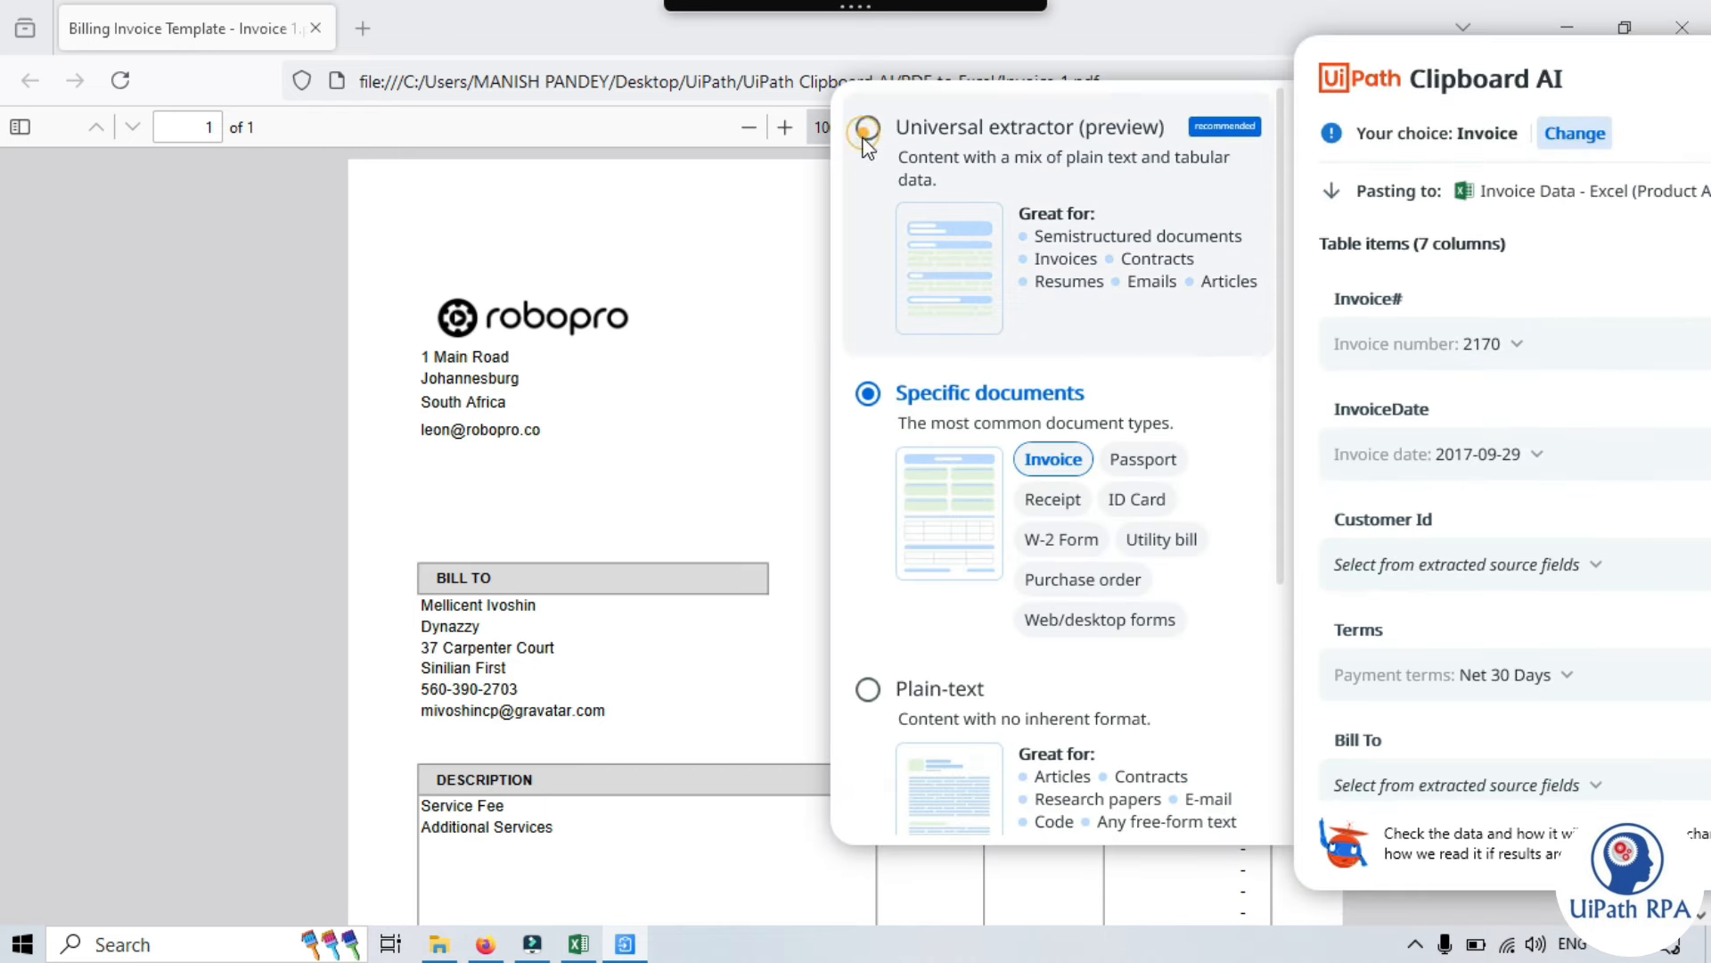
- Switch to the Universal extractor; map InvoiceDate 2017/09/29, Customer Id 279, Terms Net 30 Days
{"action": "left_click", "coordinate": [890, 135]}
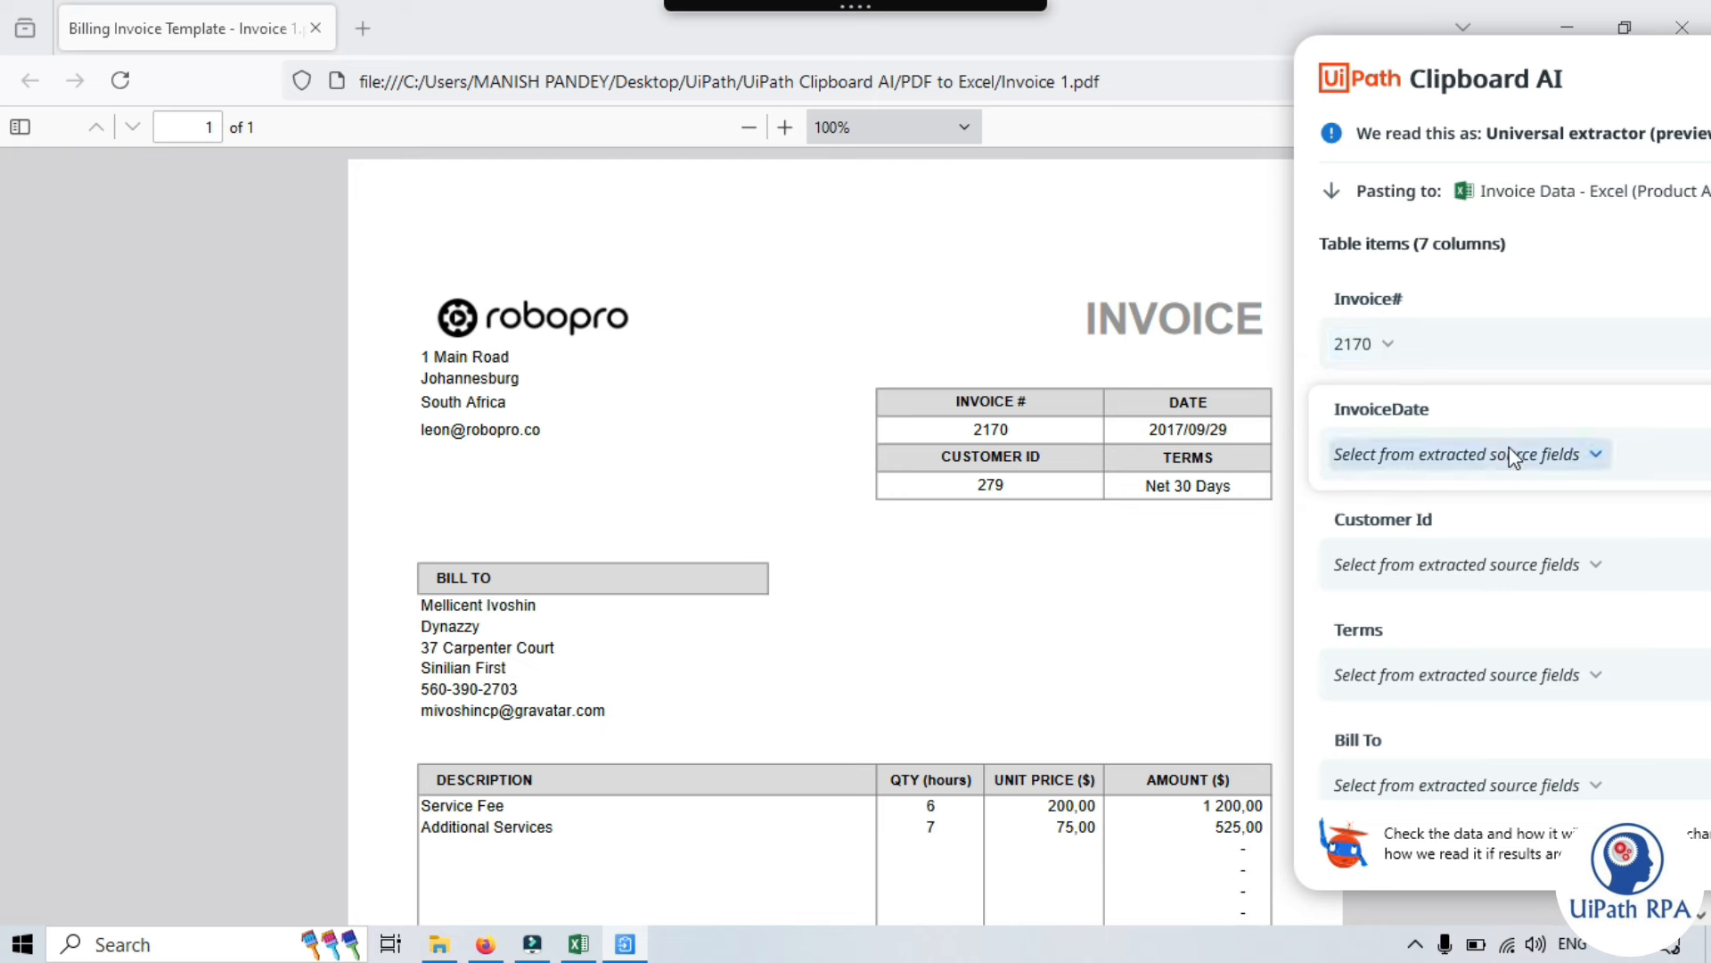
{"action": "left_click", "coordinate": [1532, 457]}
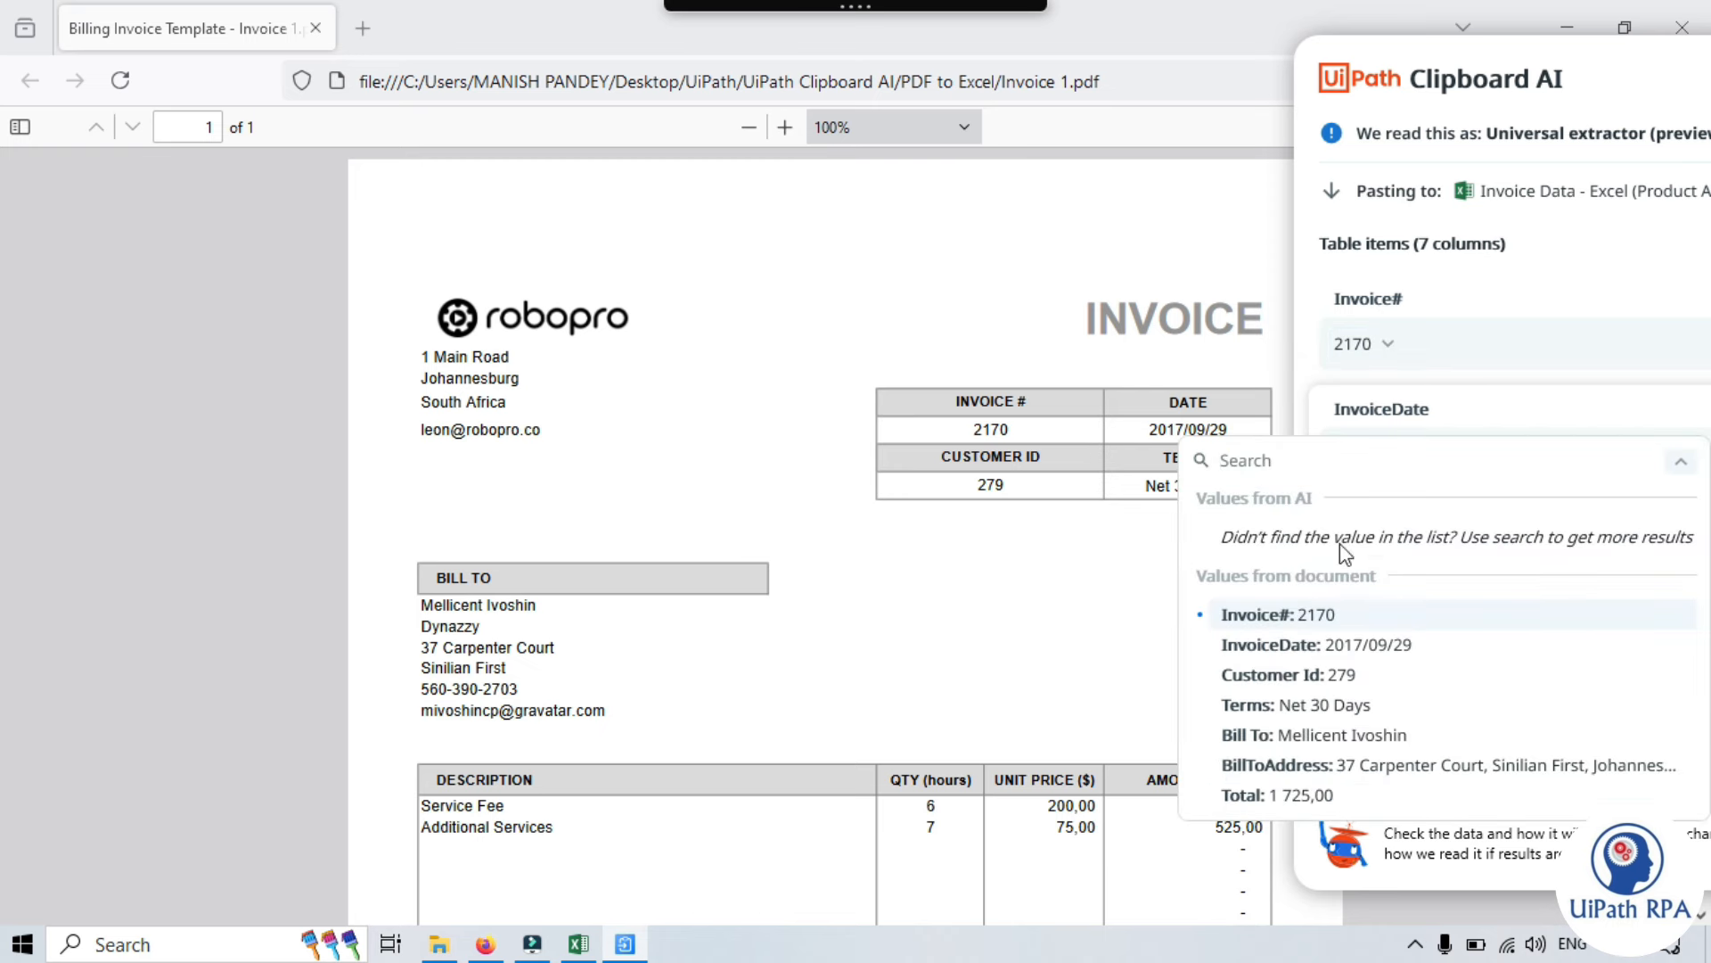
{"action": "left_click", "coordinate": [1323, 644]}
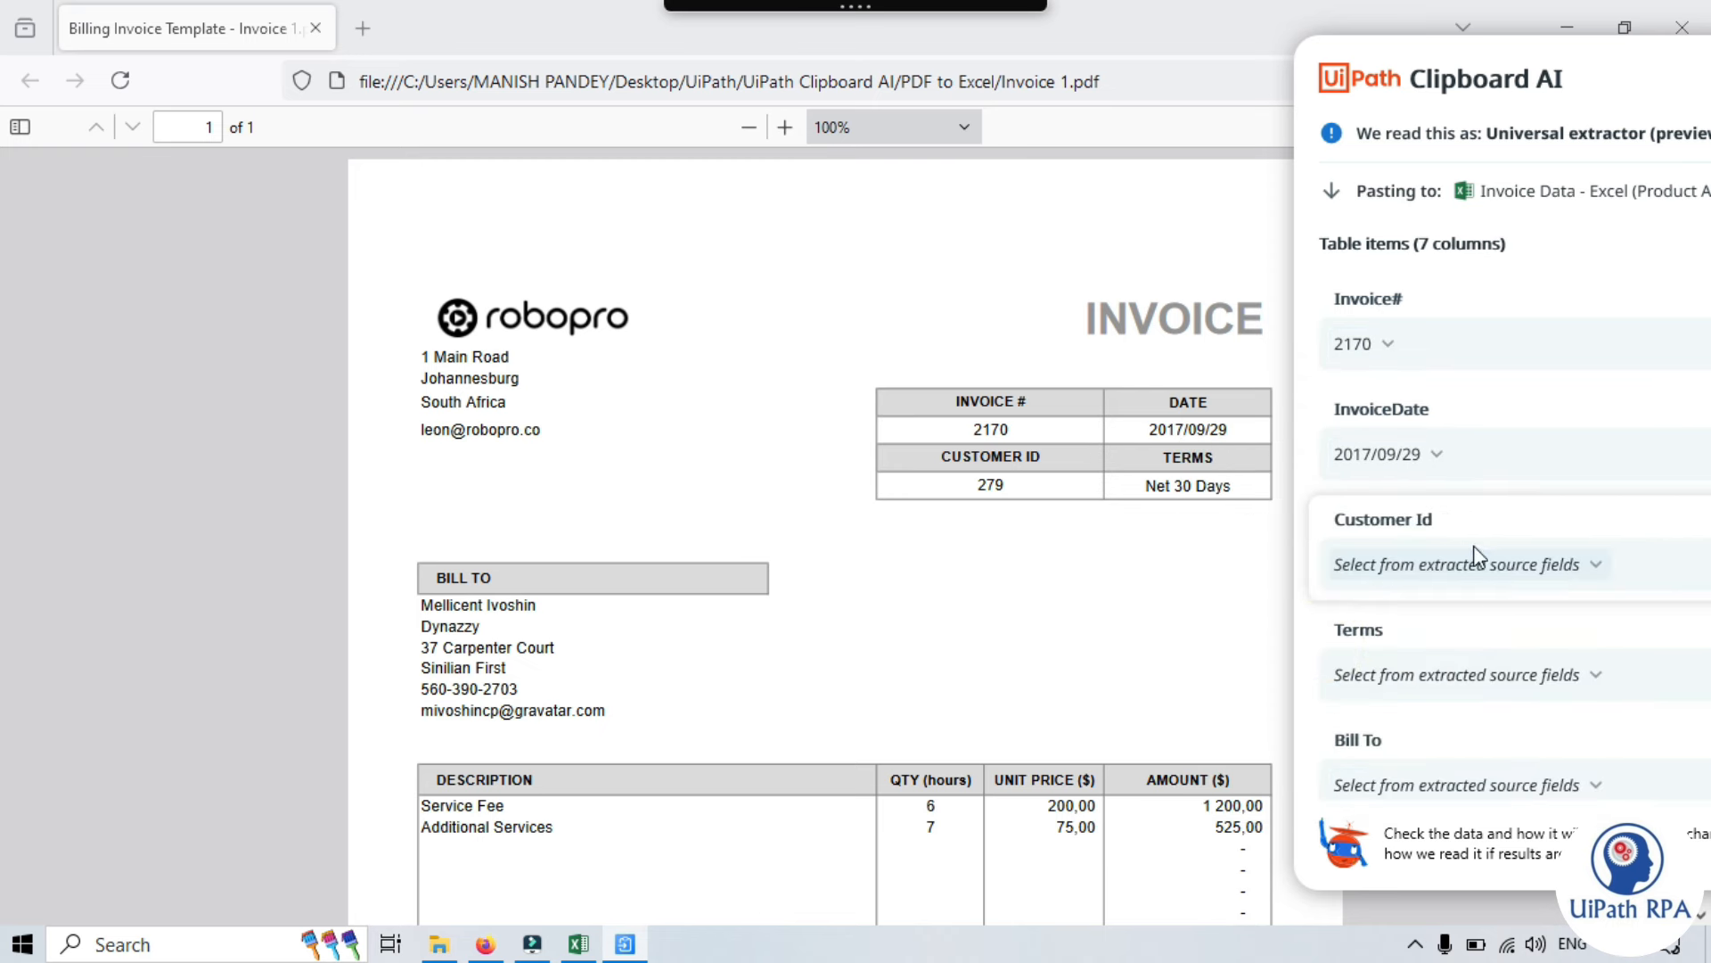
{"action": "left_click", "coordinate": [1516, 565]}
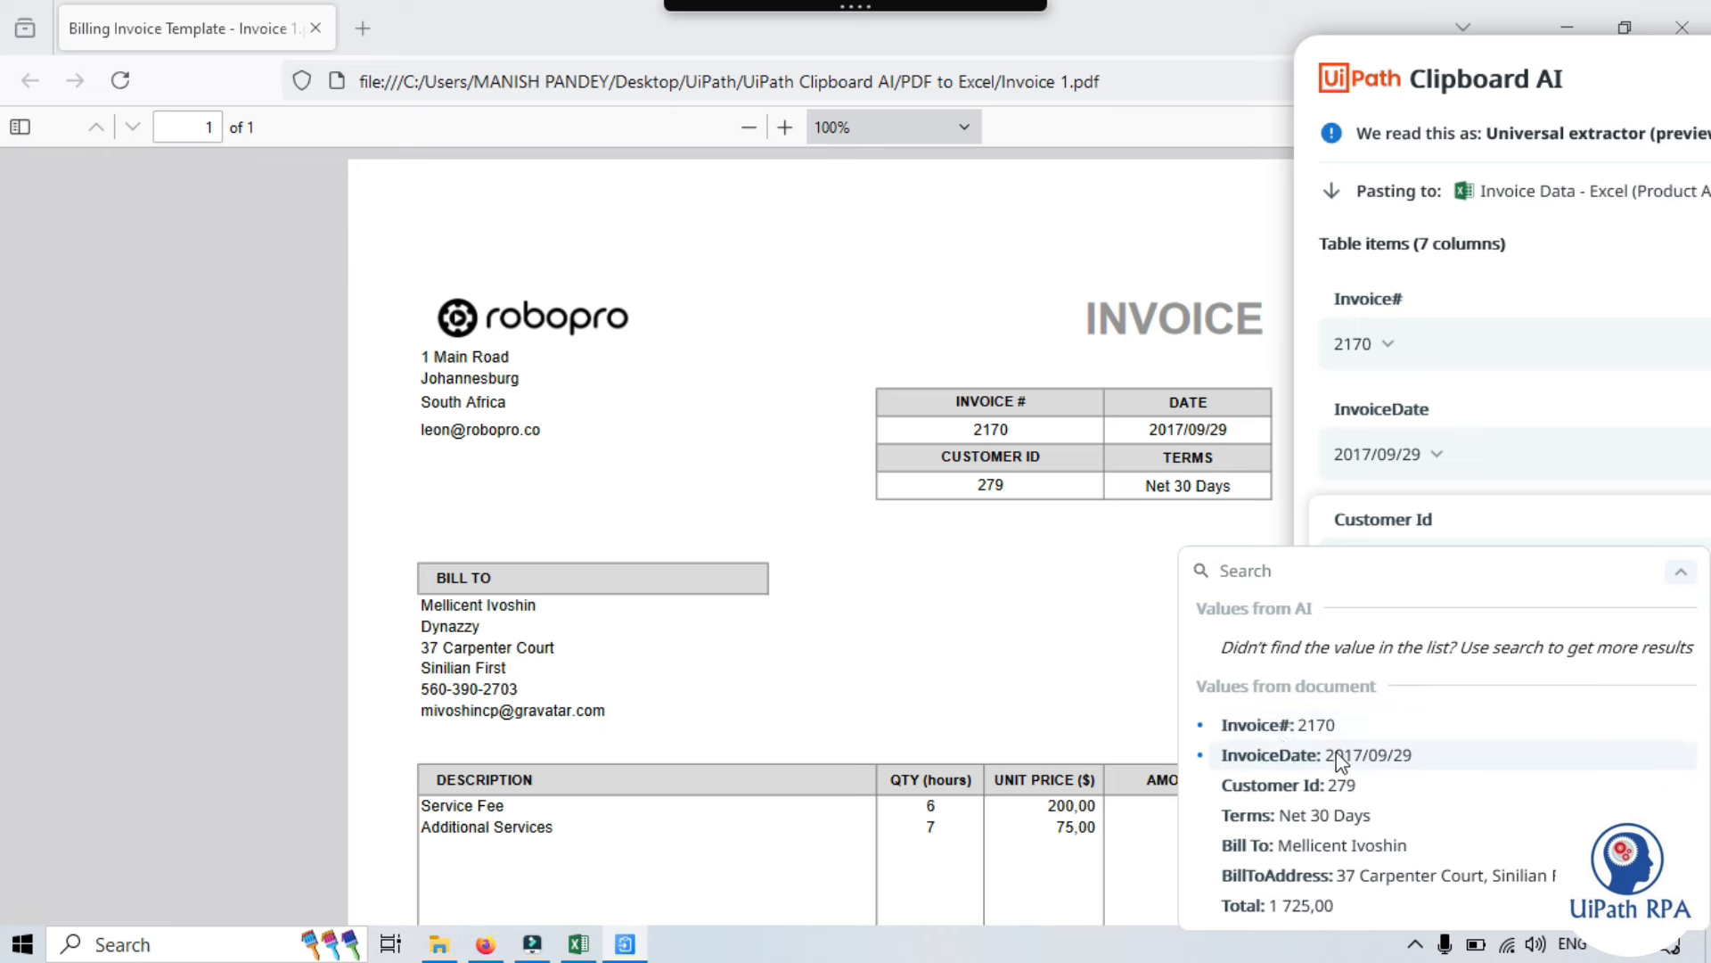
{"action": "left_click", "coordinate": [1288, 784]}
{"action": "left_click", "coordinate": [1482, 680]}
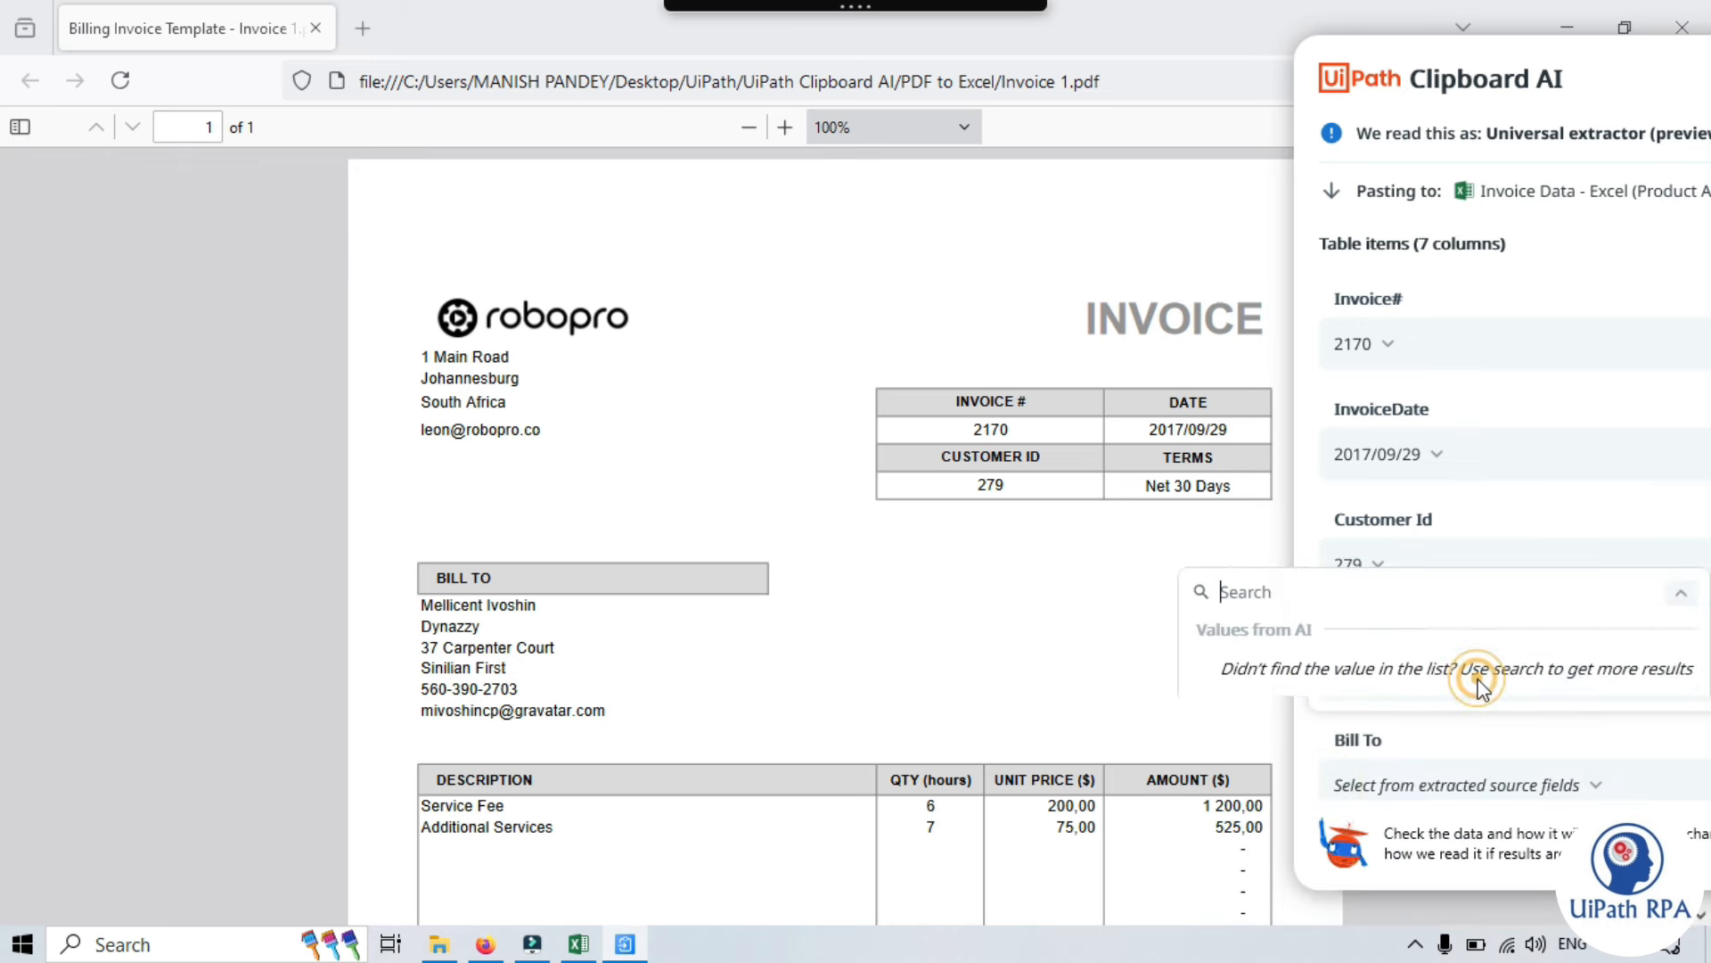
{"action": "left_click", "coordinate": [1361, 584]}
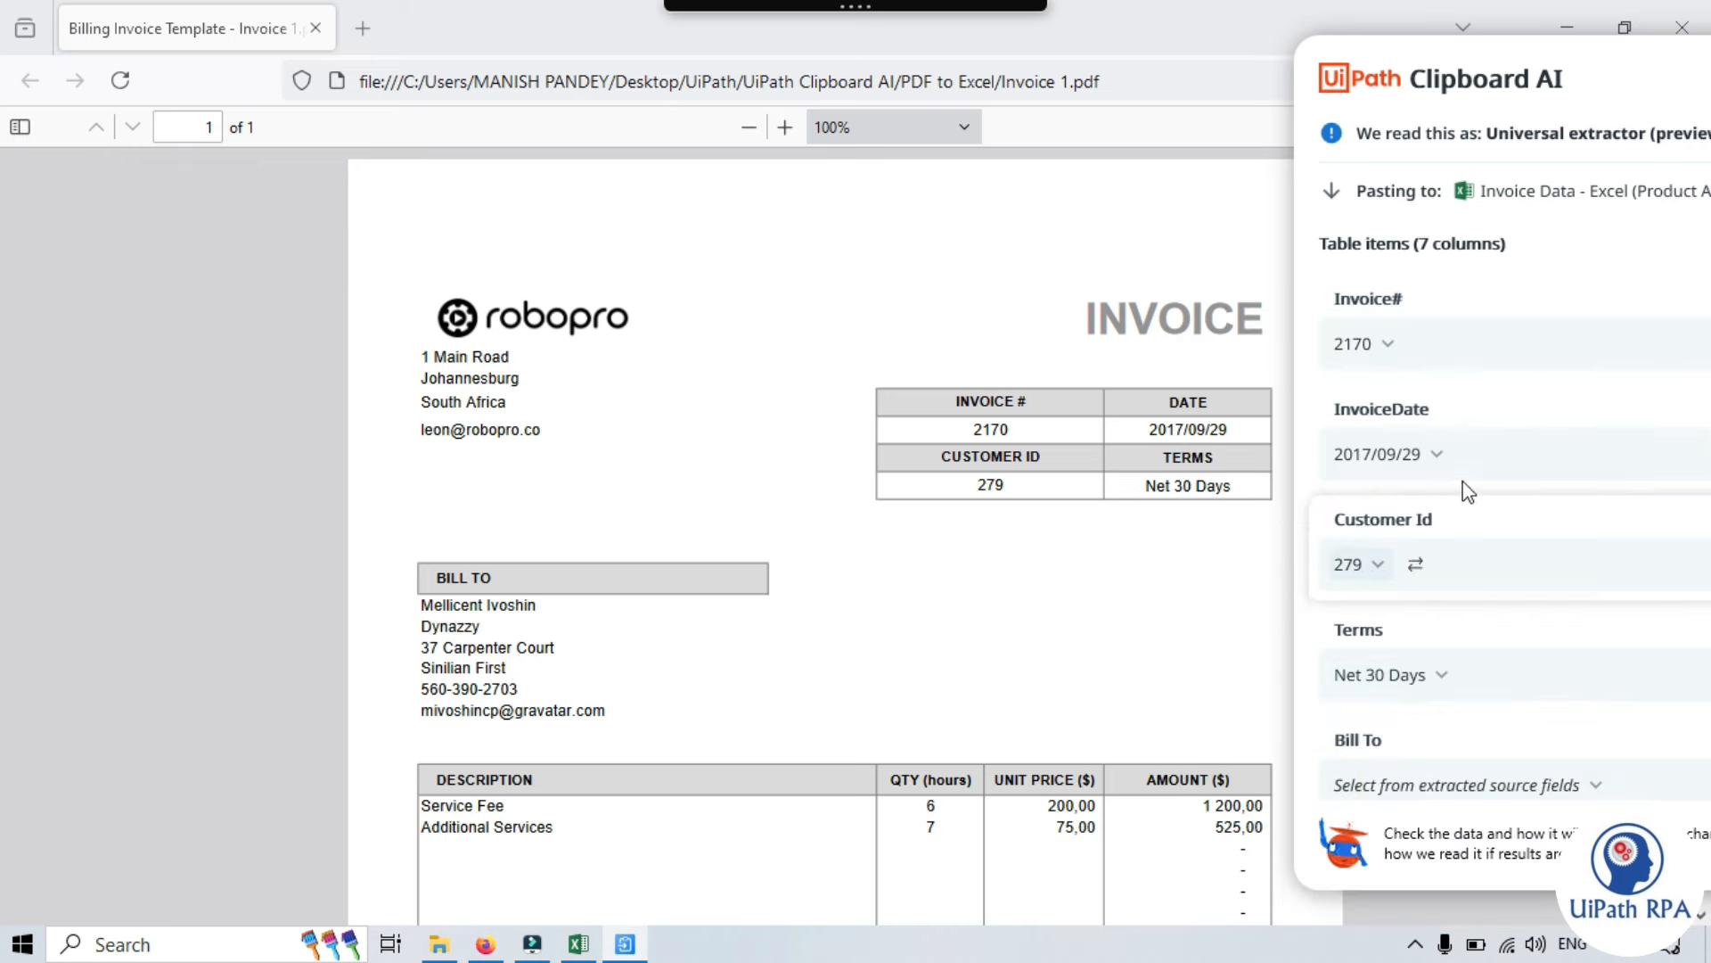